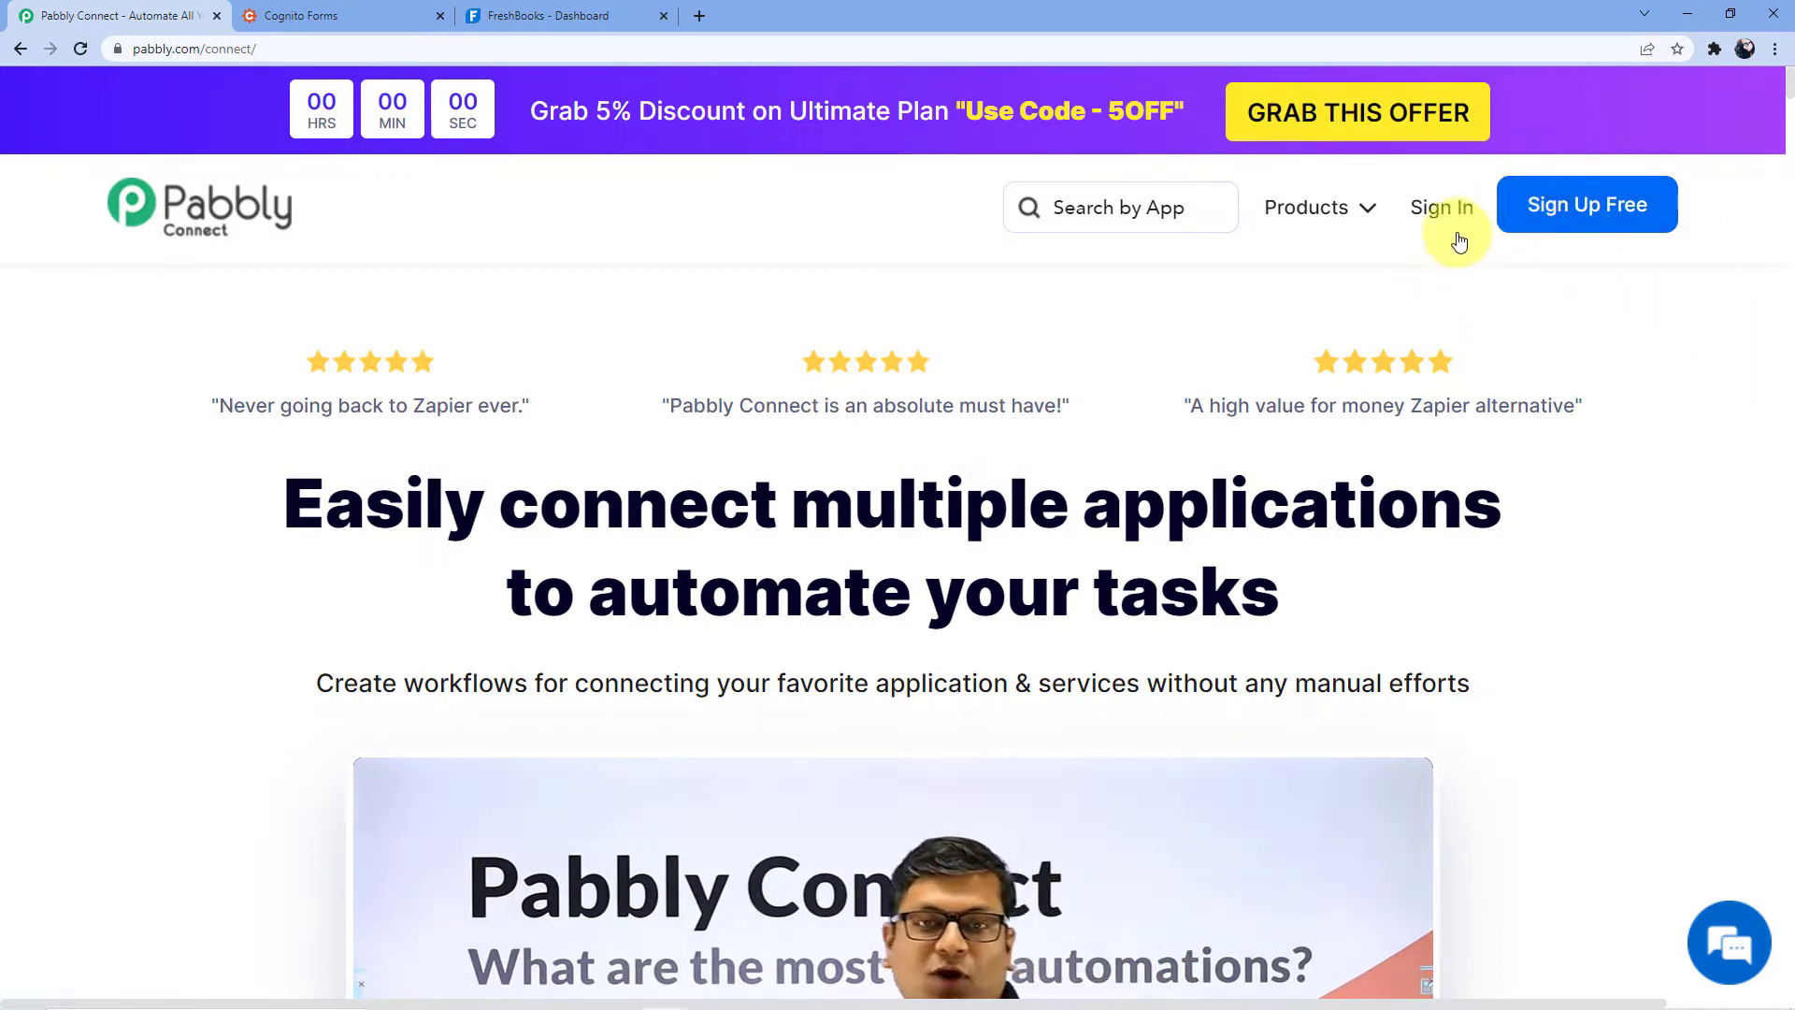
- Sign in with the saved credentials, open the Pabbly Connect dashboard, and start a new workflow
click(1448, 215)
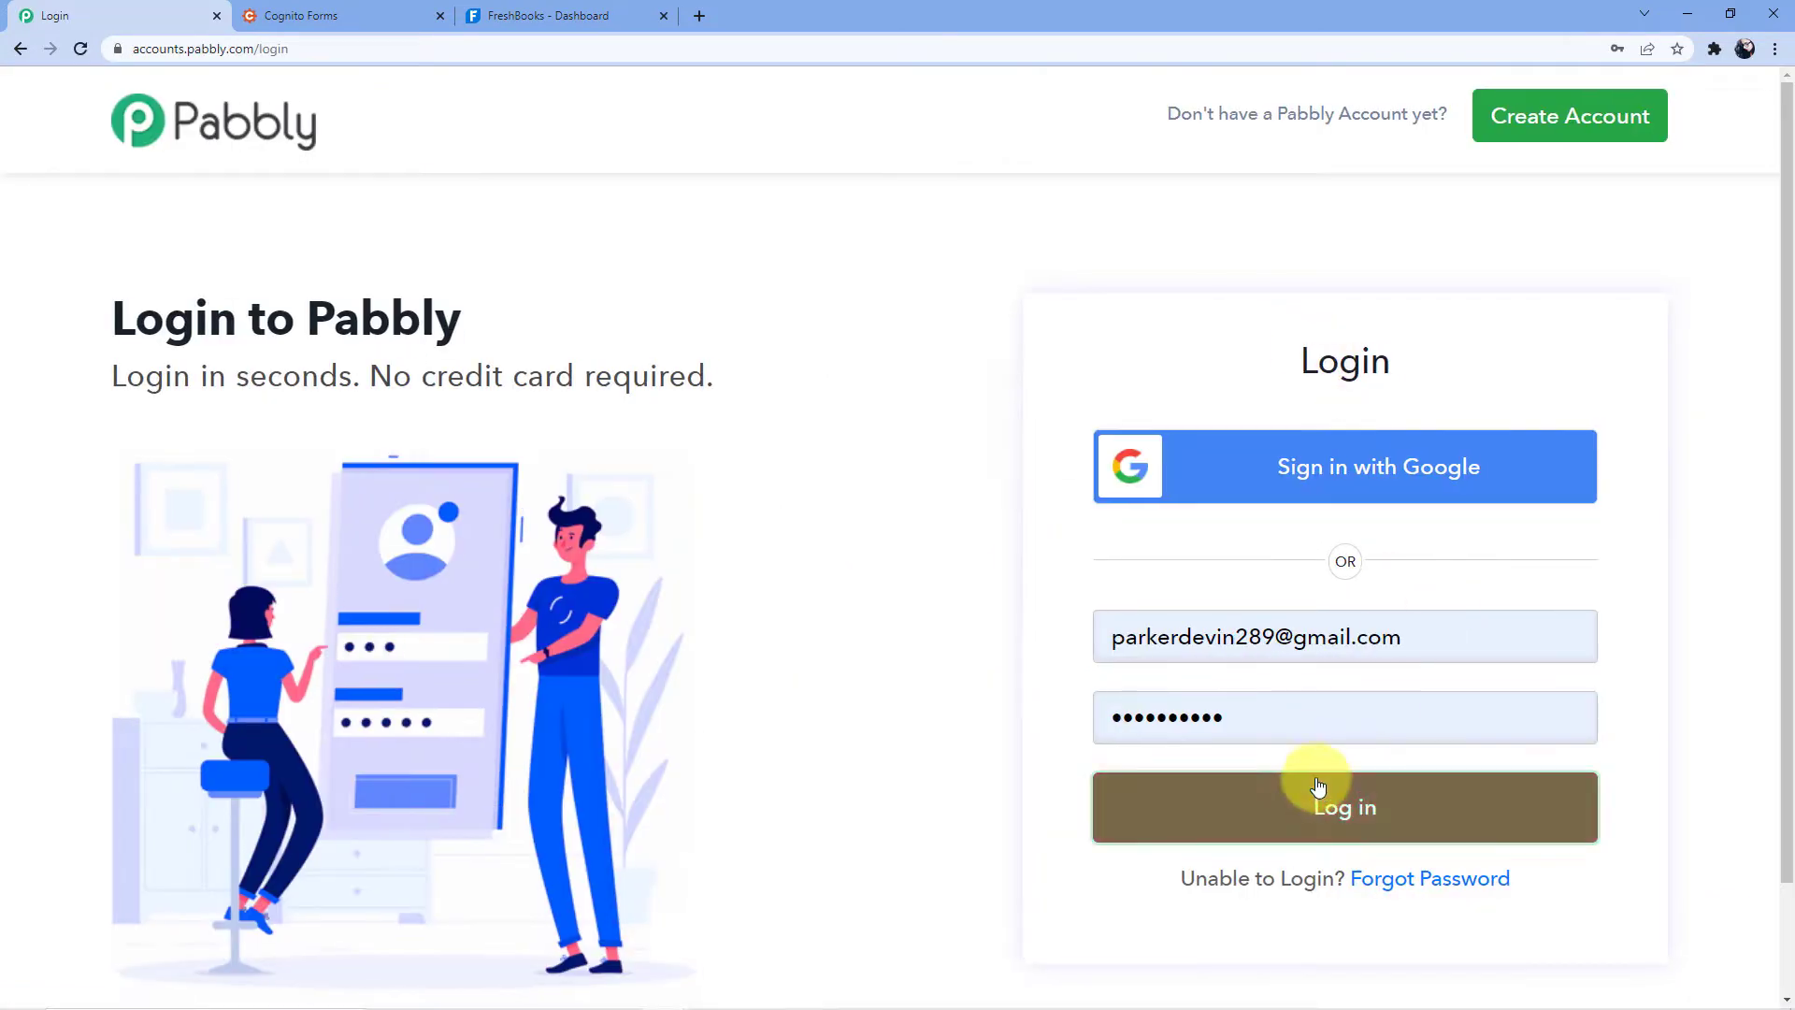
click(1335, 801)
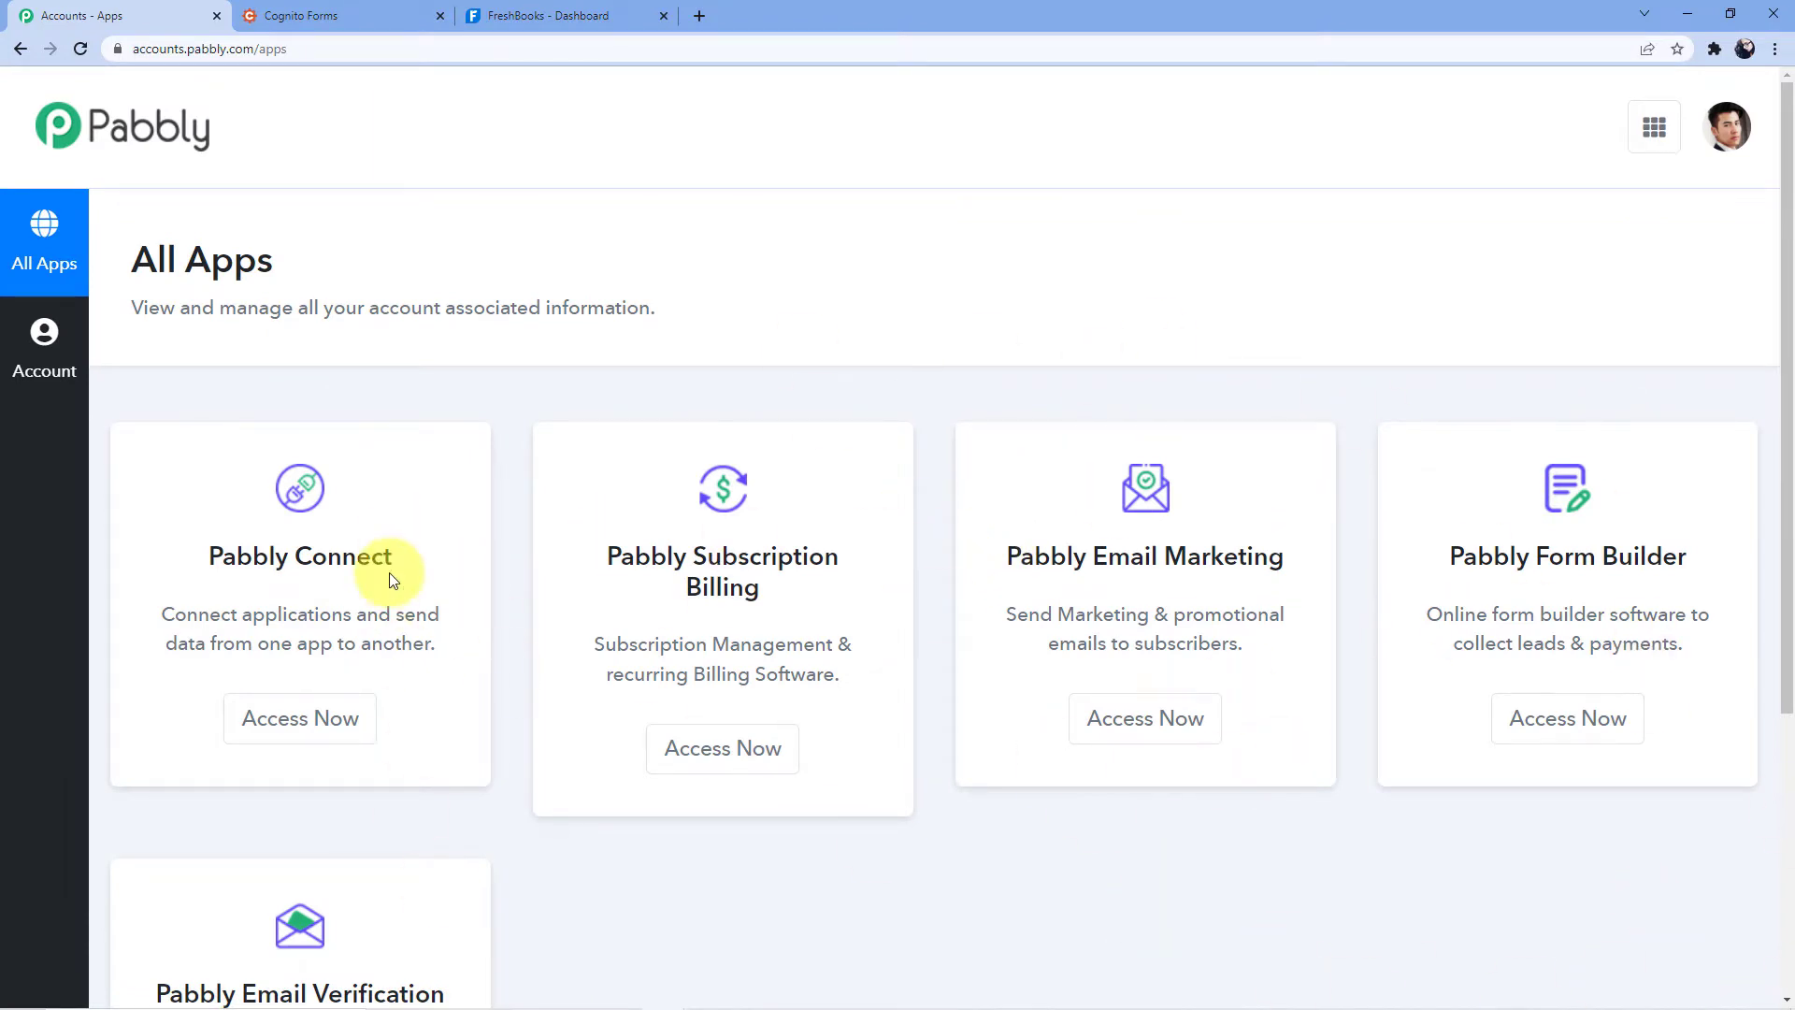
click(325, 714)
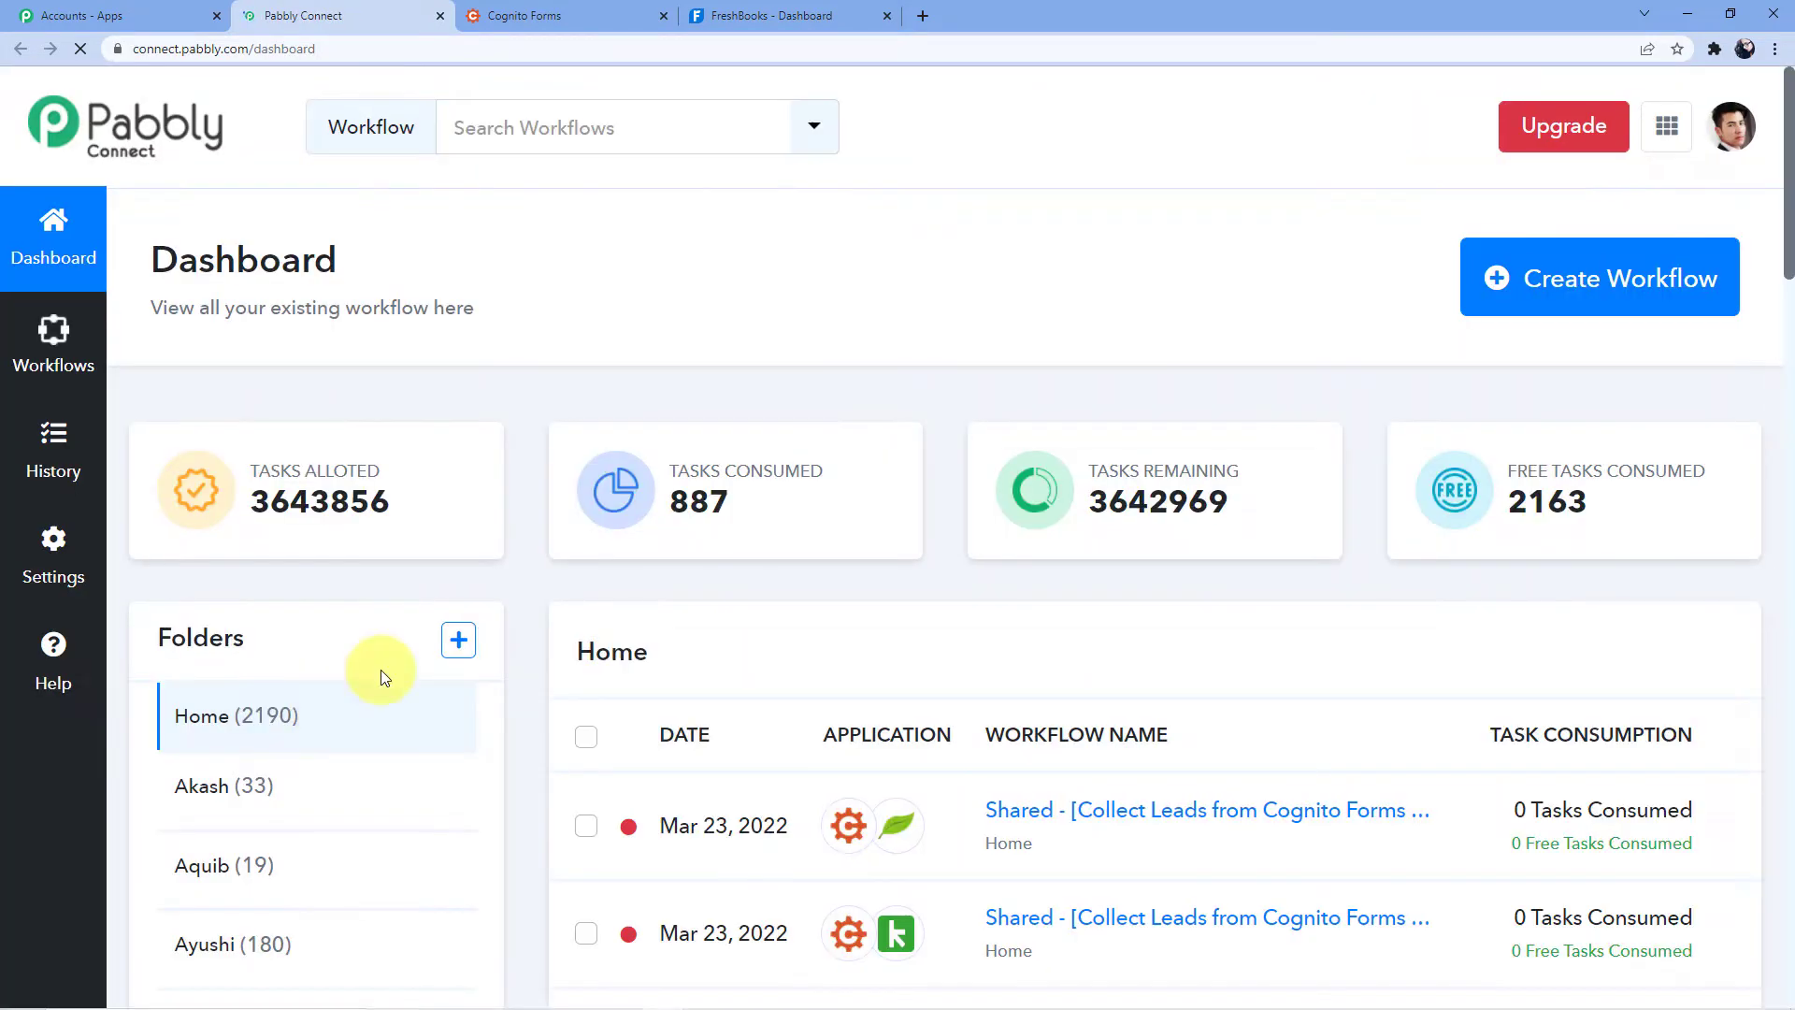
scroll(582, 573, down, 15)
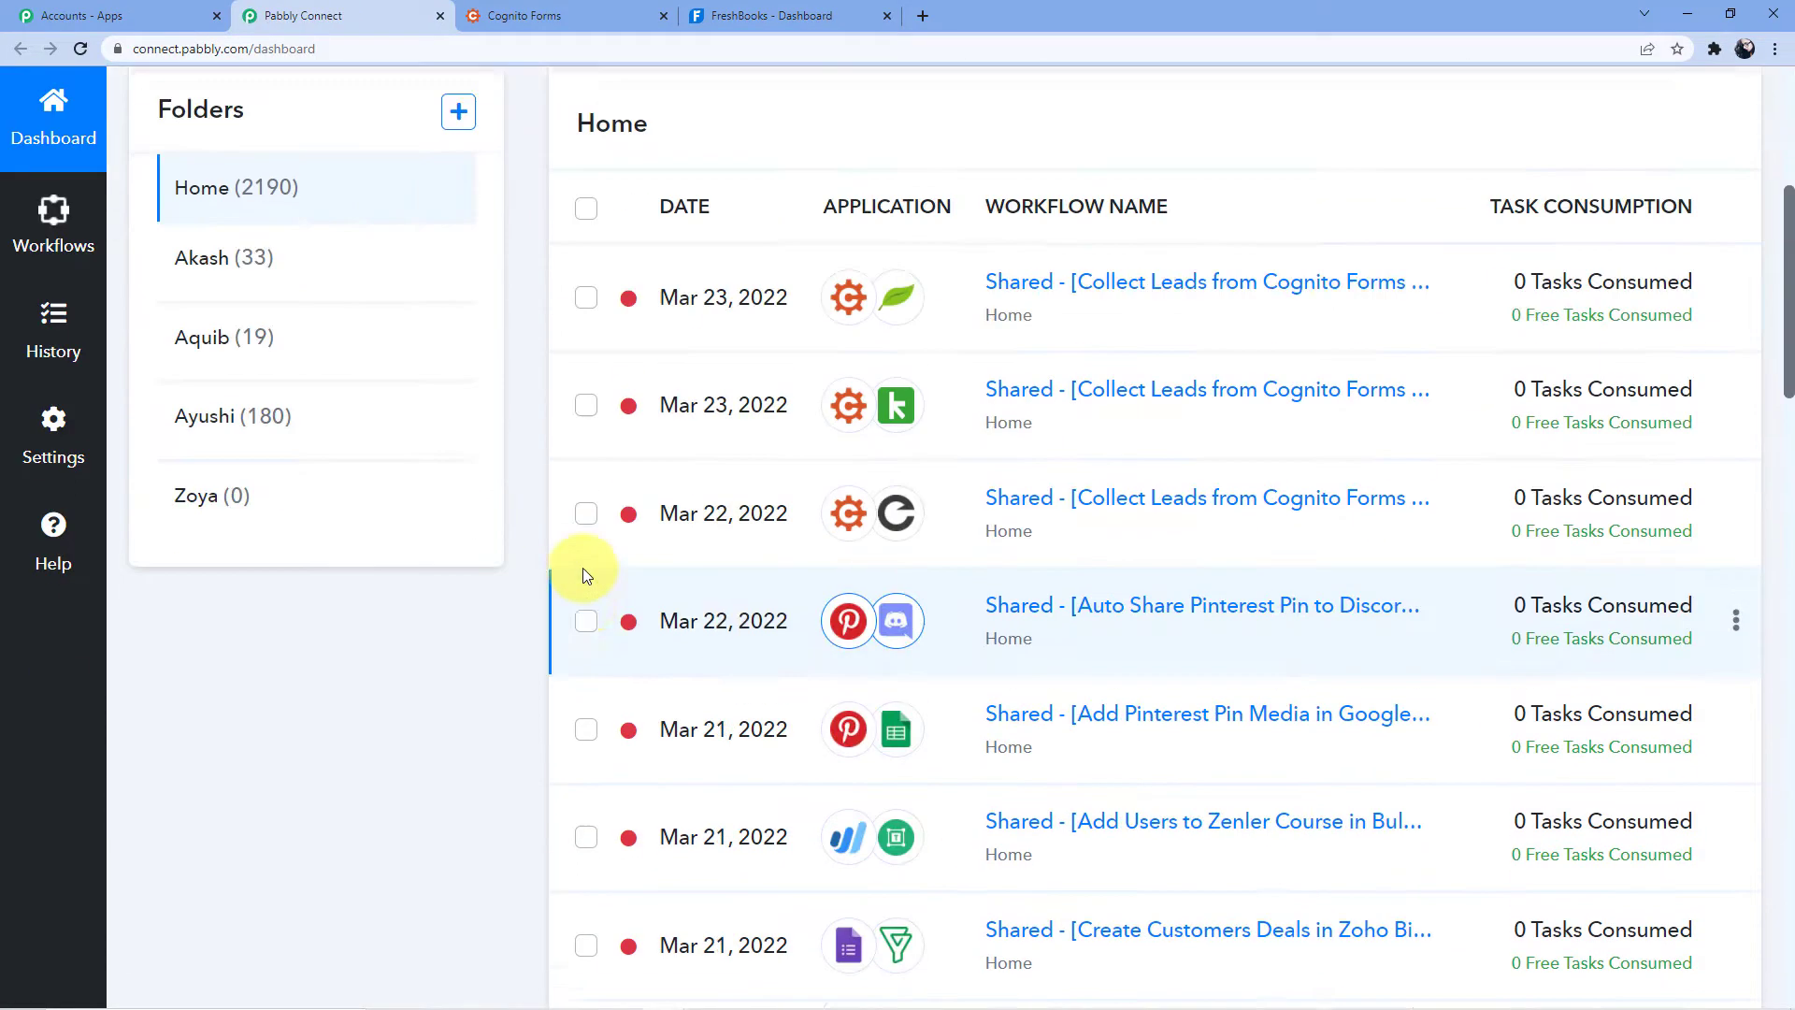
scroll(585, 575, down, 6)
scroll(585, 575, up, 18)
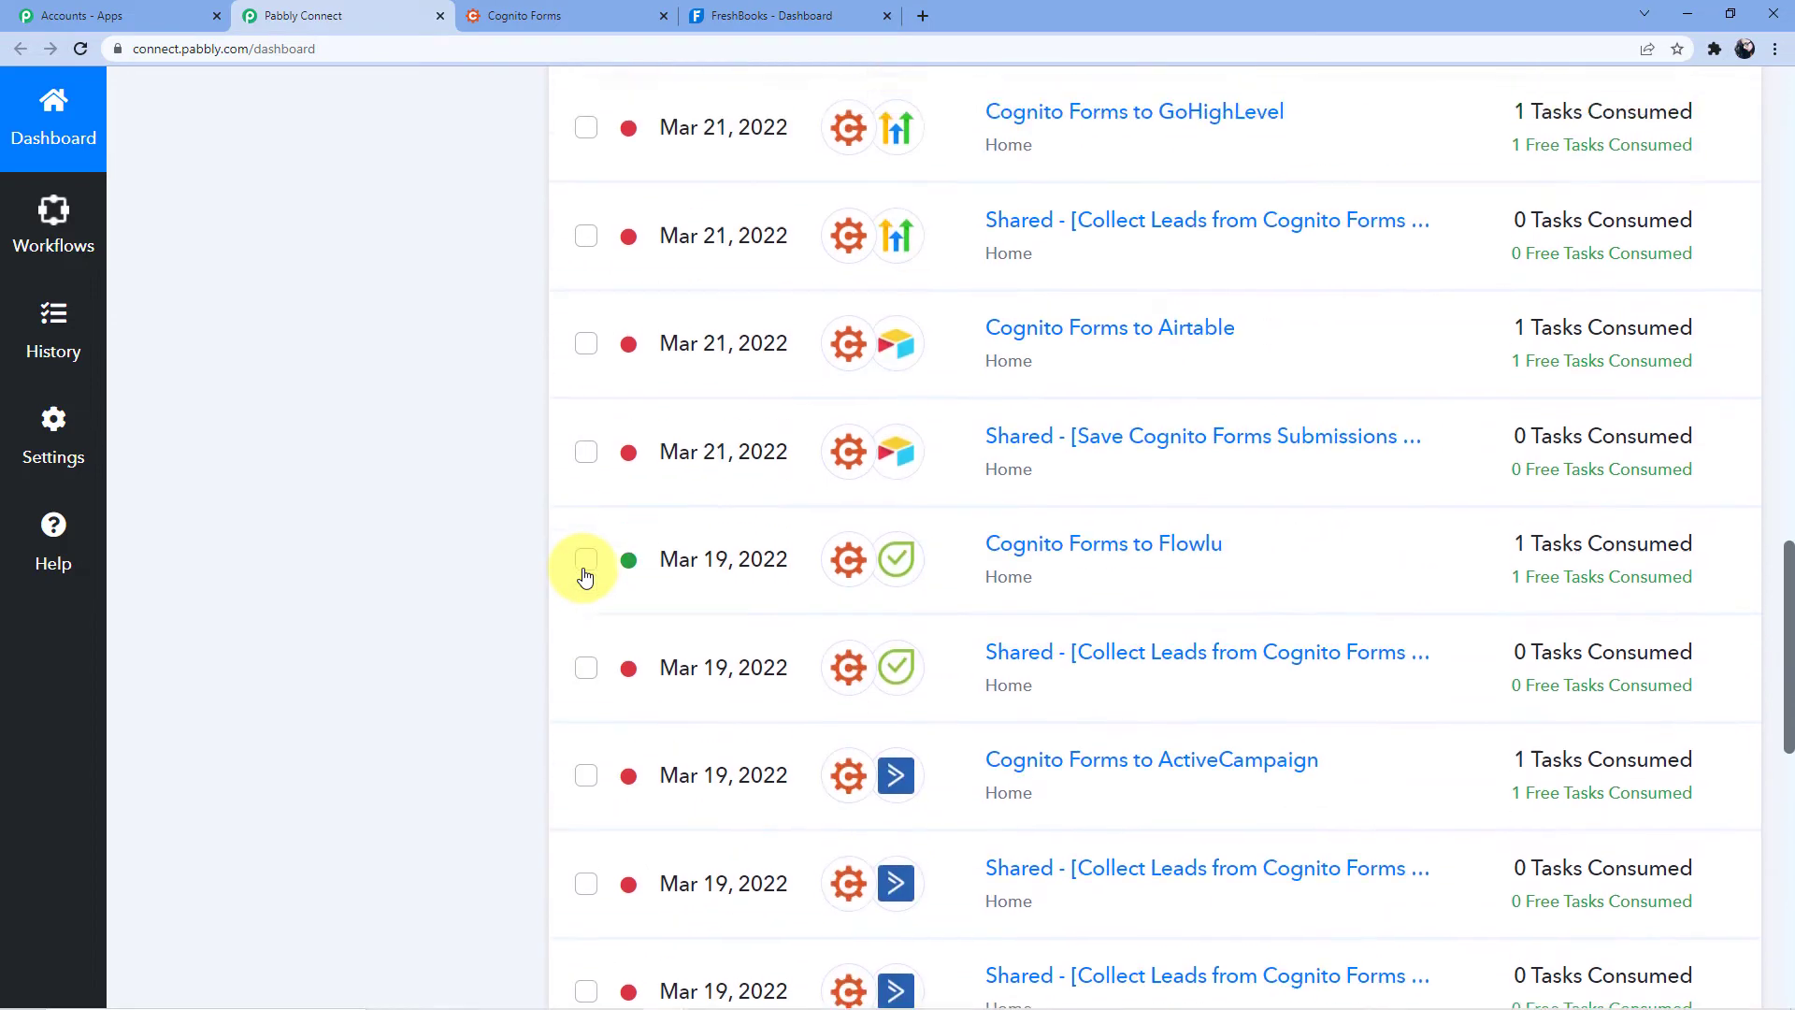
scroll(582, 574, up, 13)
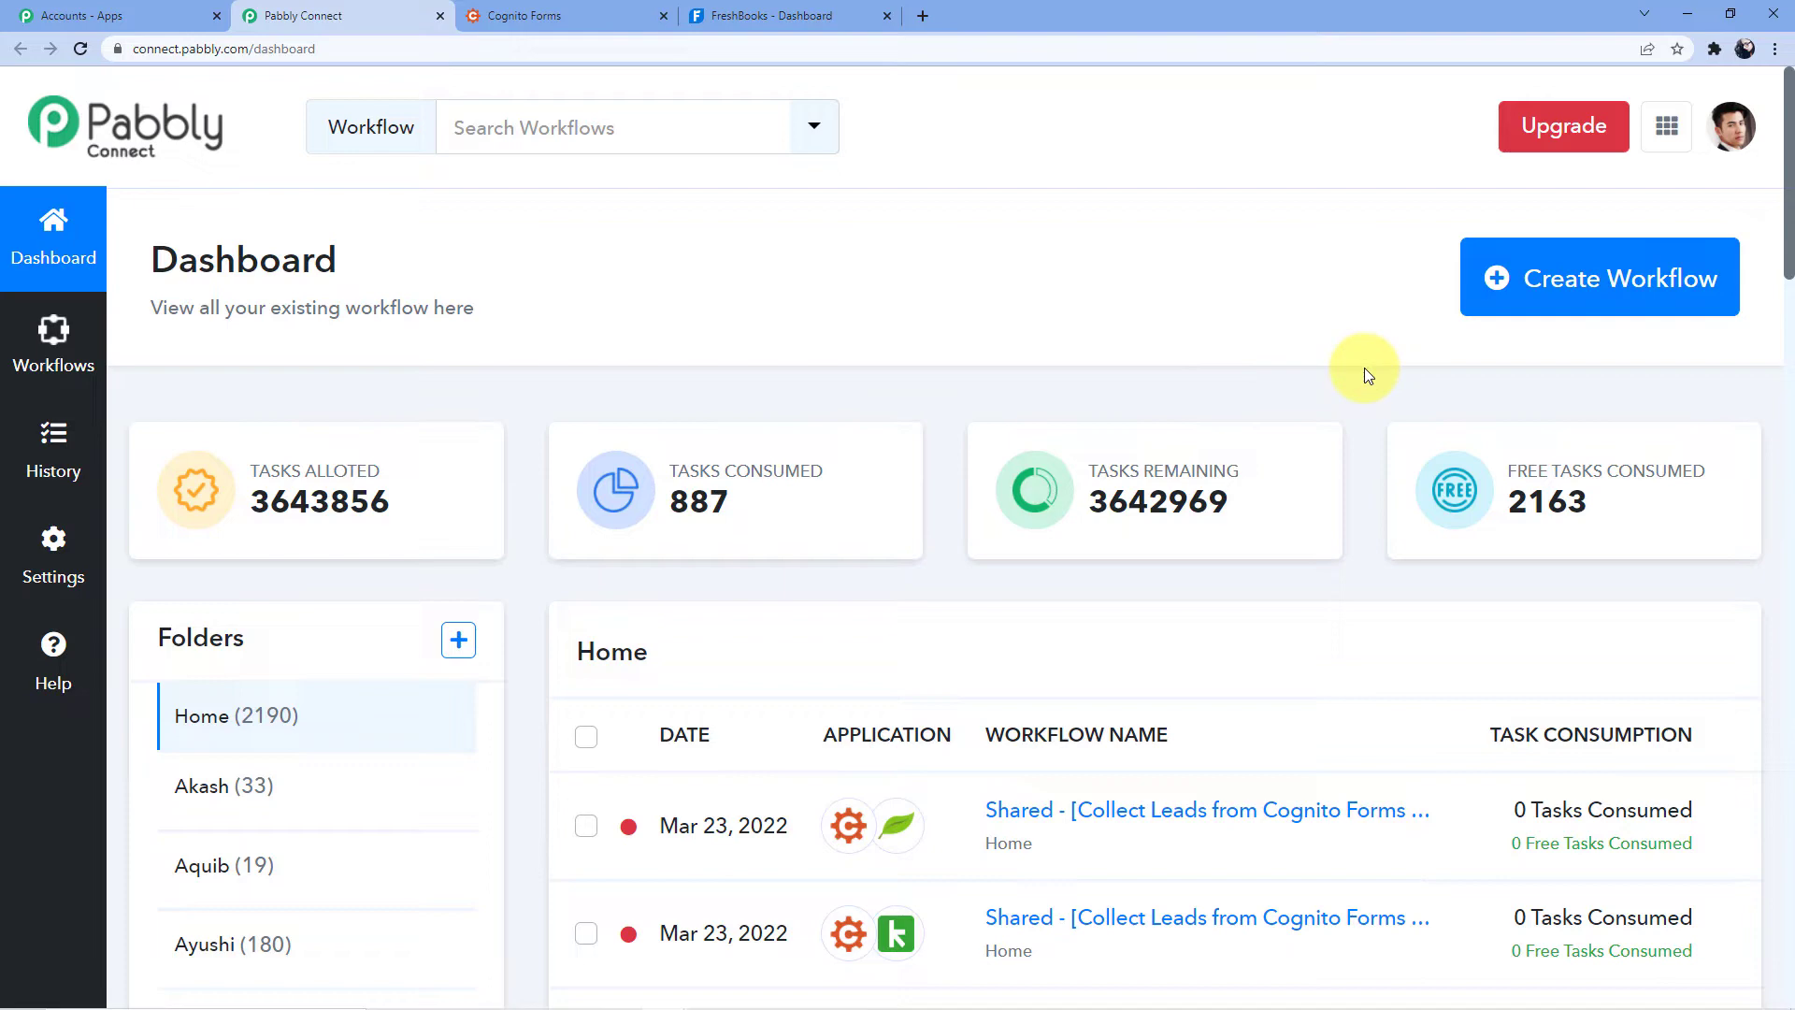
click(1523, 274)
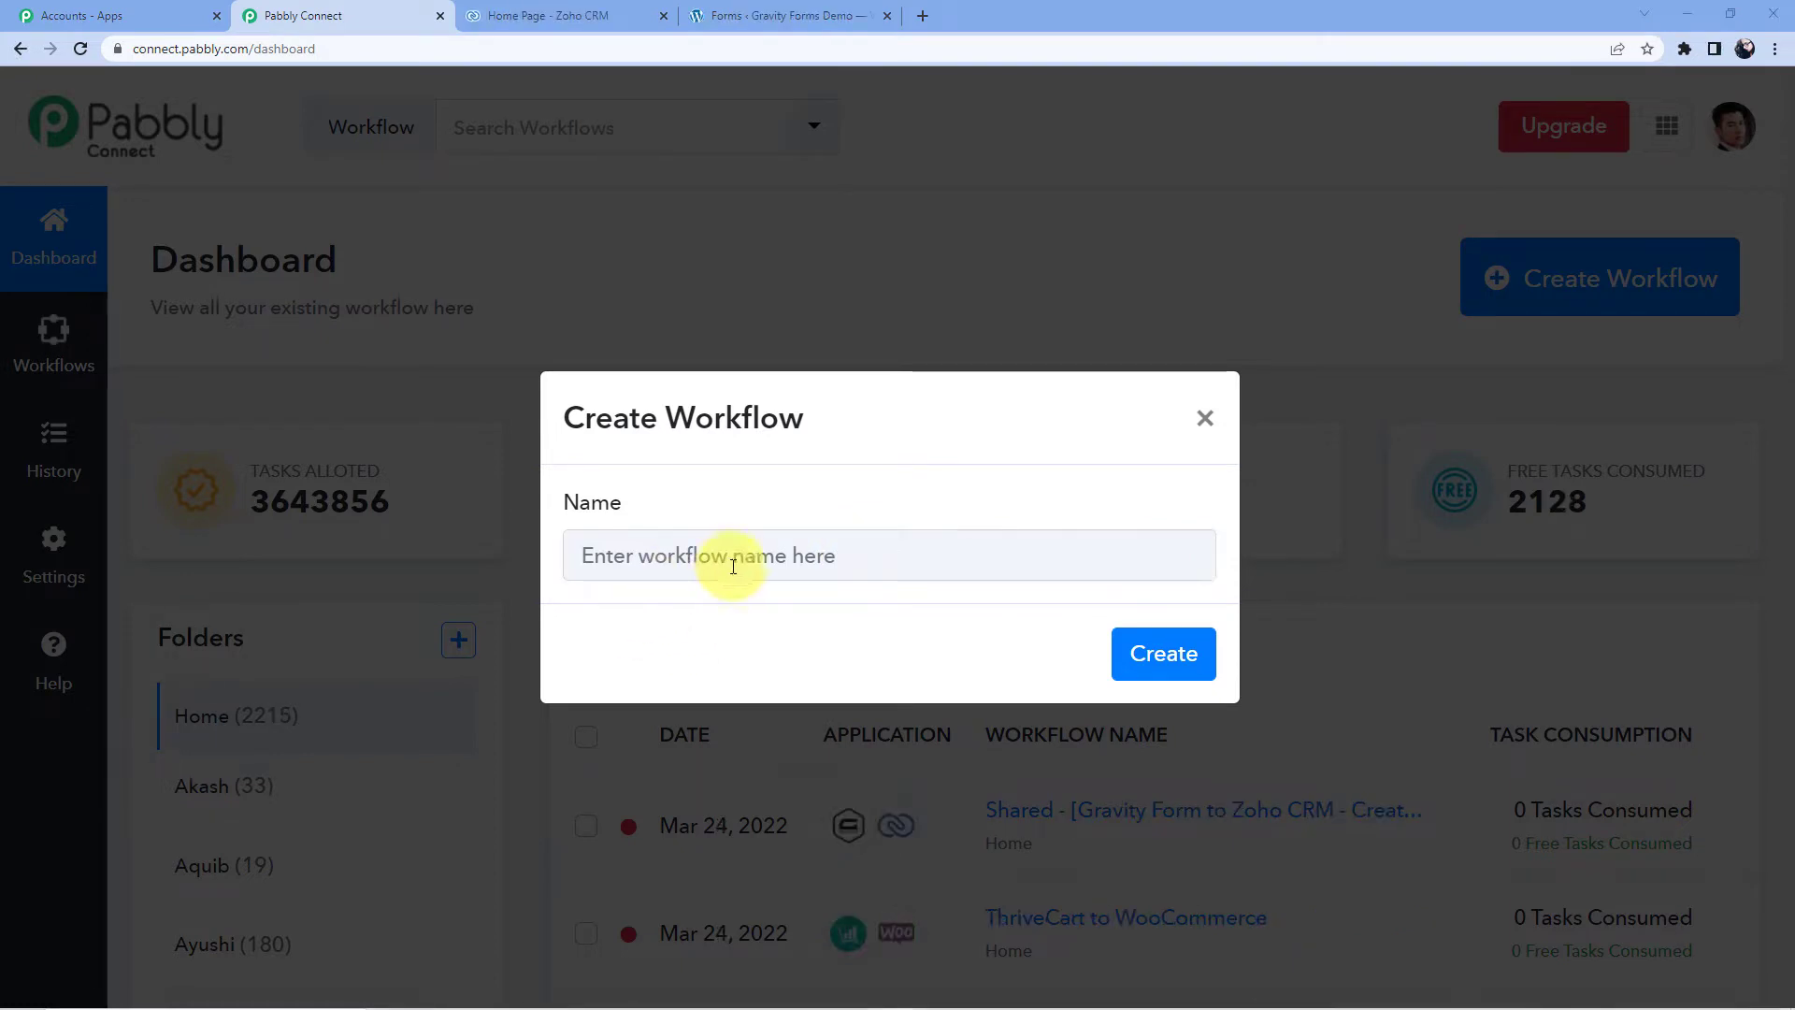
- Name the new workflow 'Gravity Forms to Zoho CRM' and create it
click(694, 557)
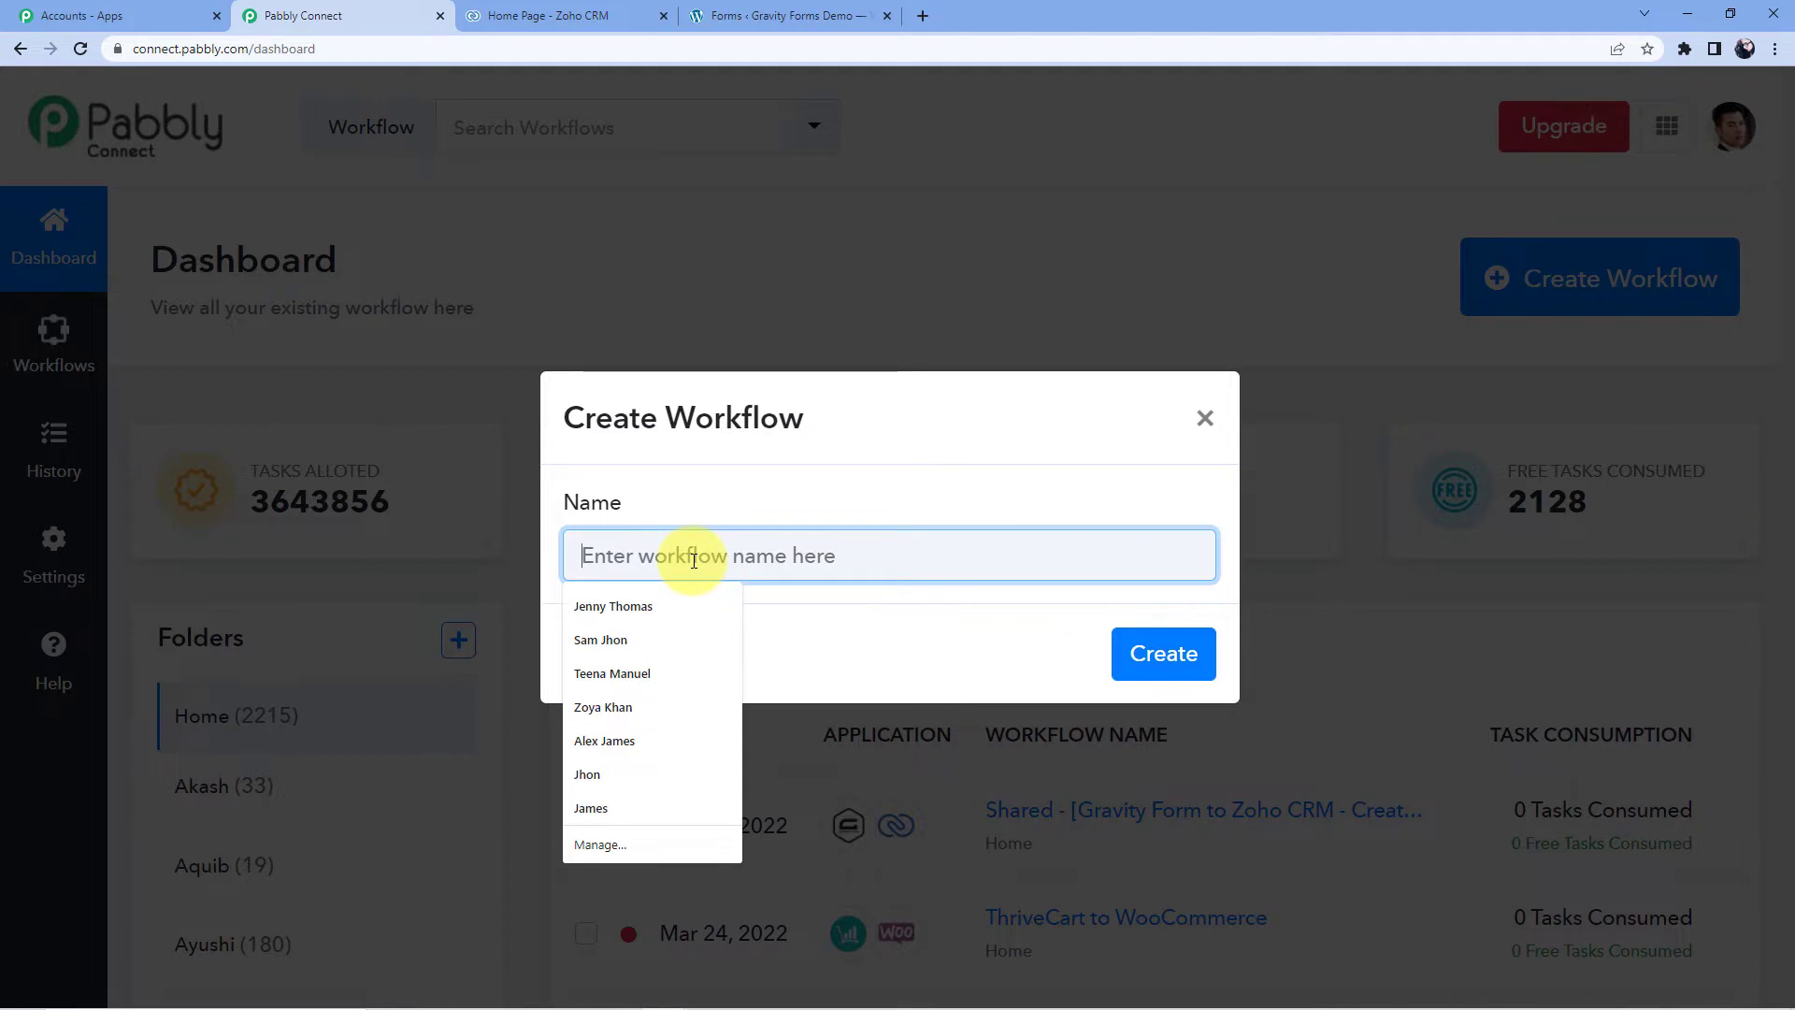
text(Gravity Forms to Zoho CRM)
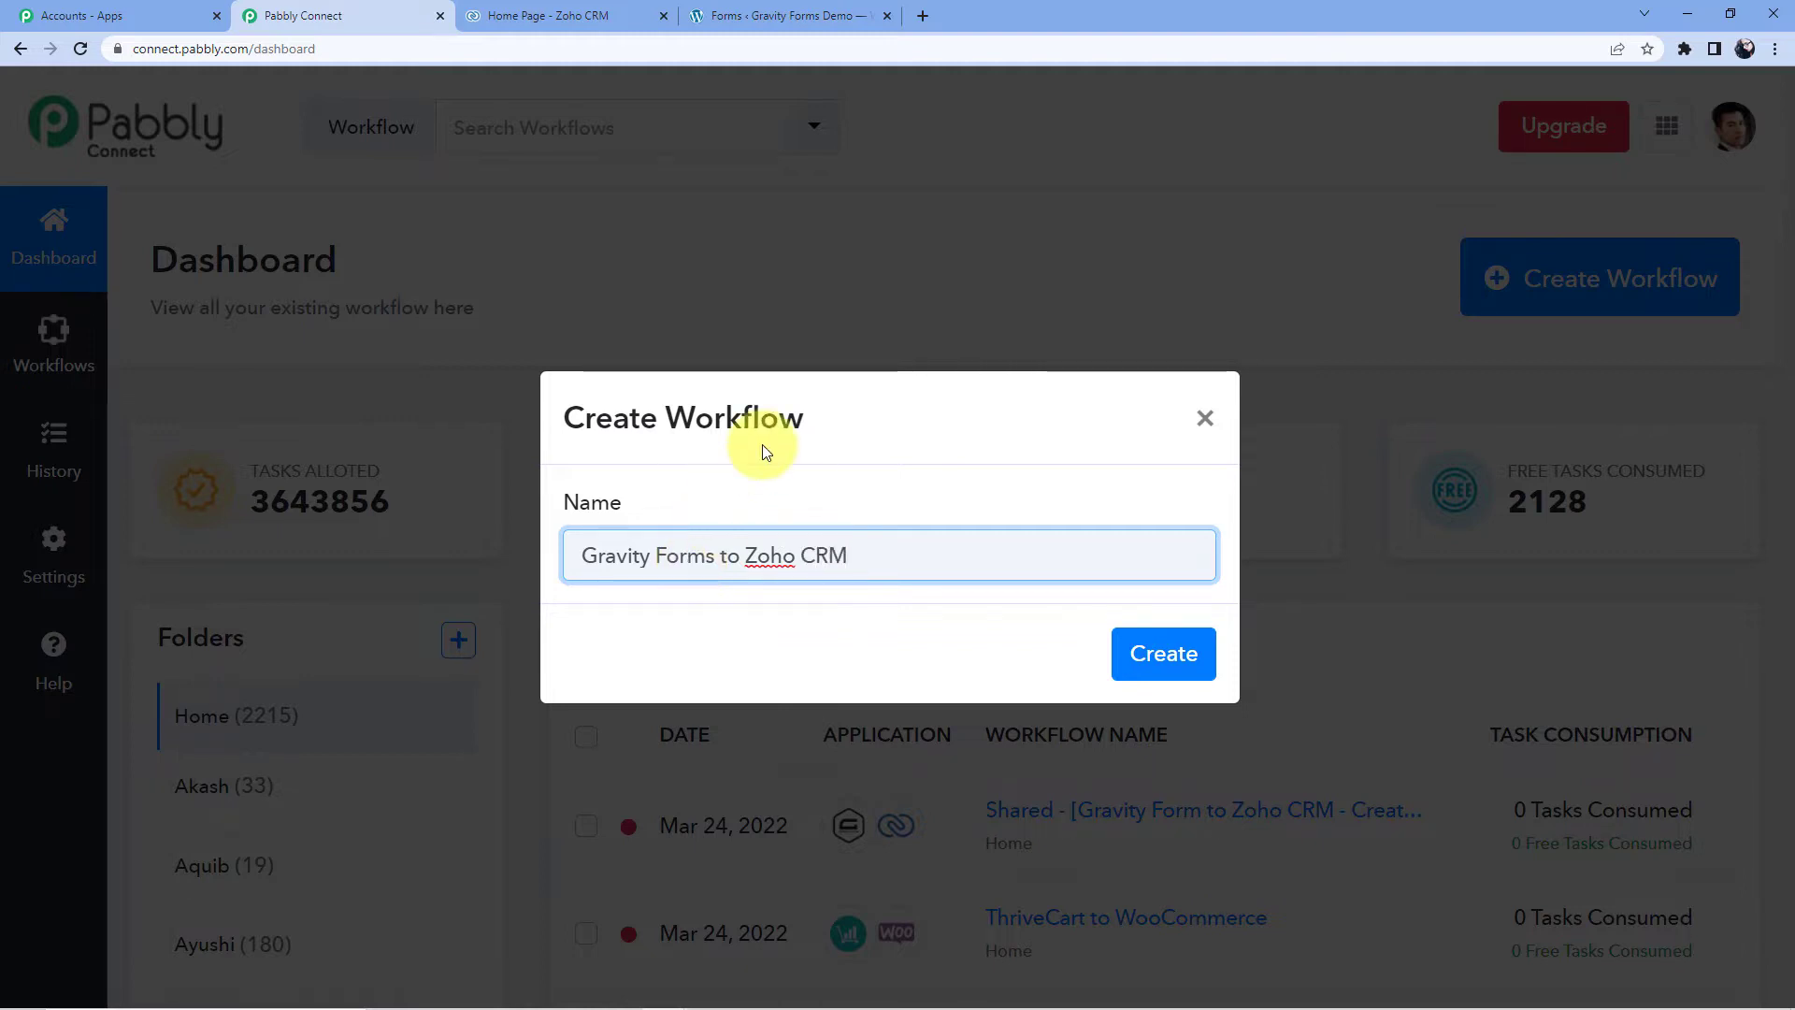
click(1146, 670)
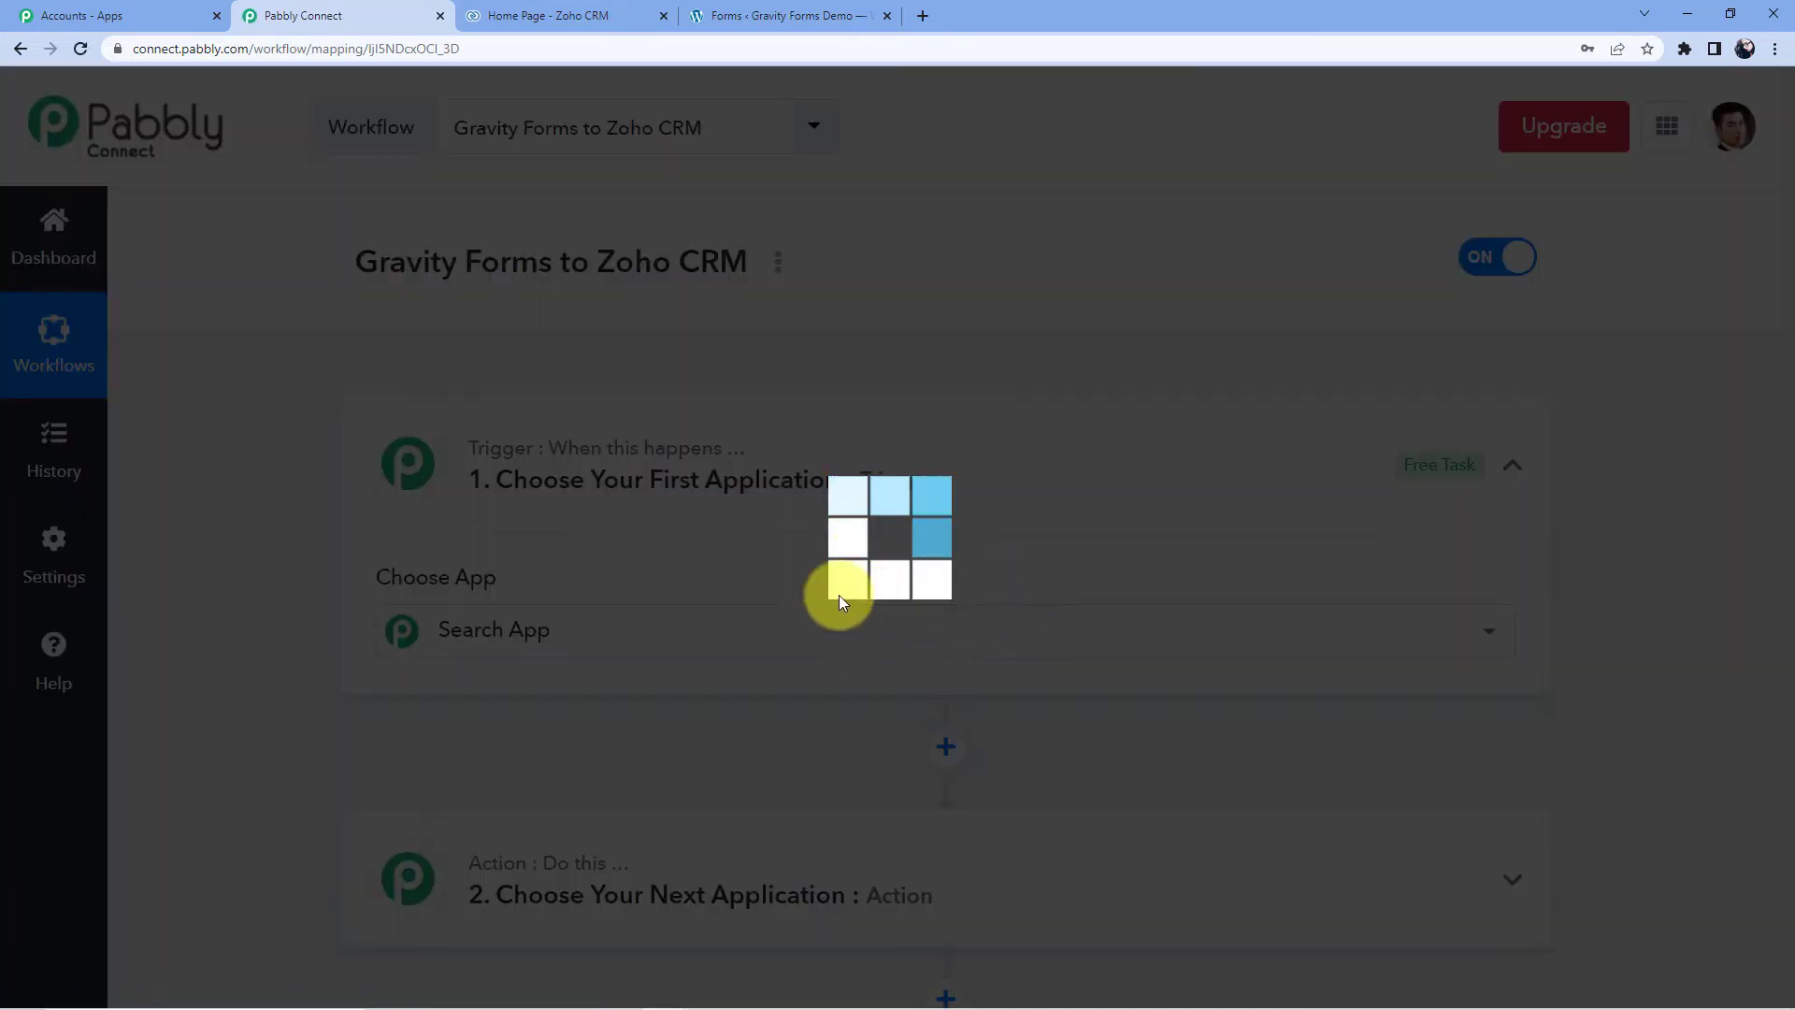
- Search 'Gravity' and choose Gravity Forms as the trigger app
scroll(537, 575, down, 8)
scroll(552, 542, up, 8)
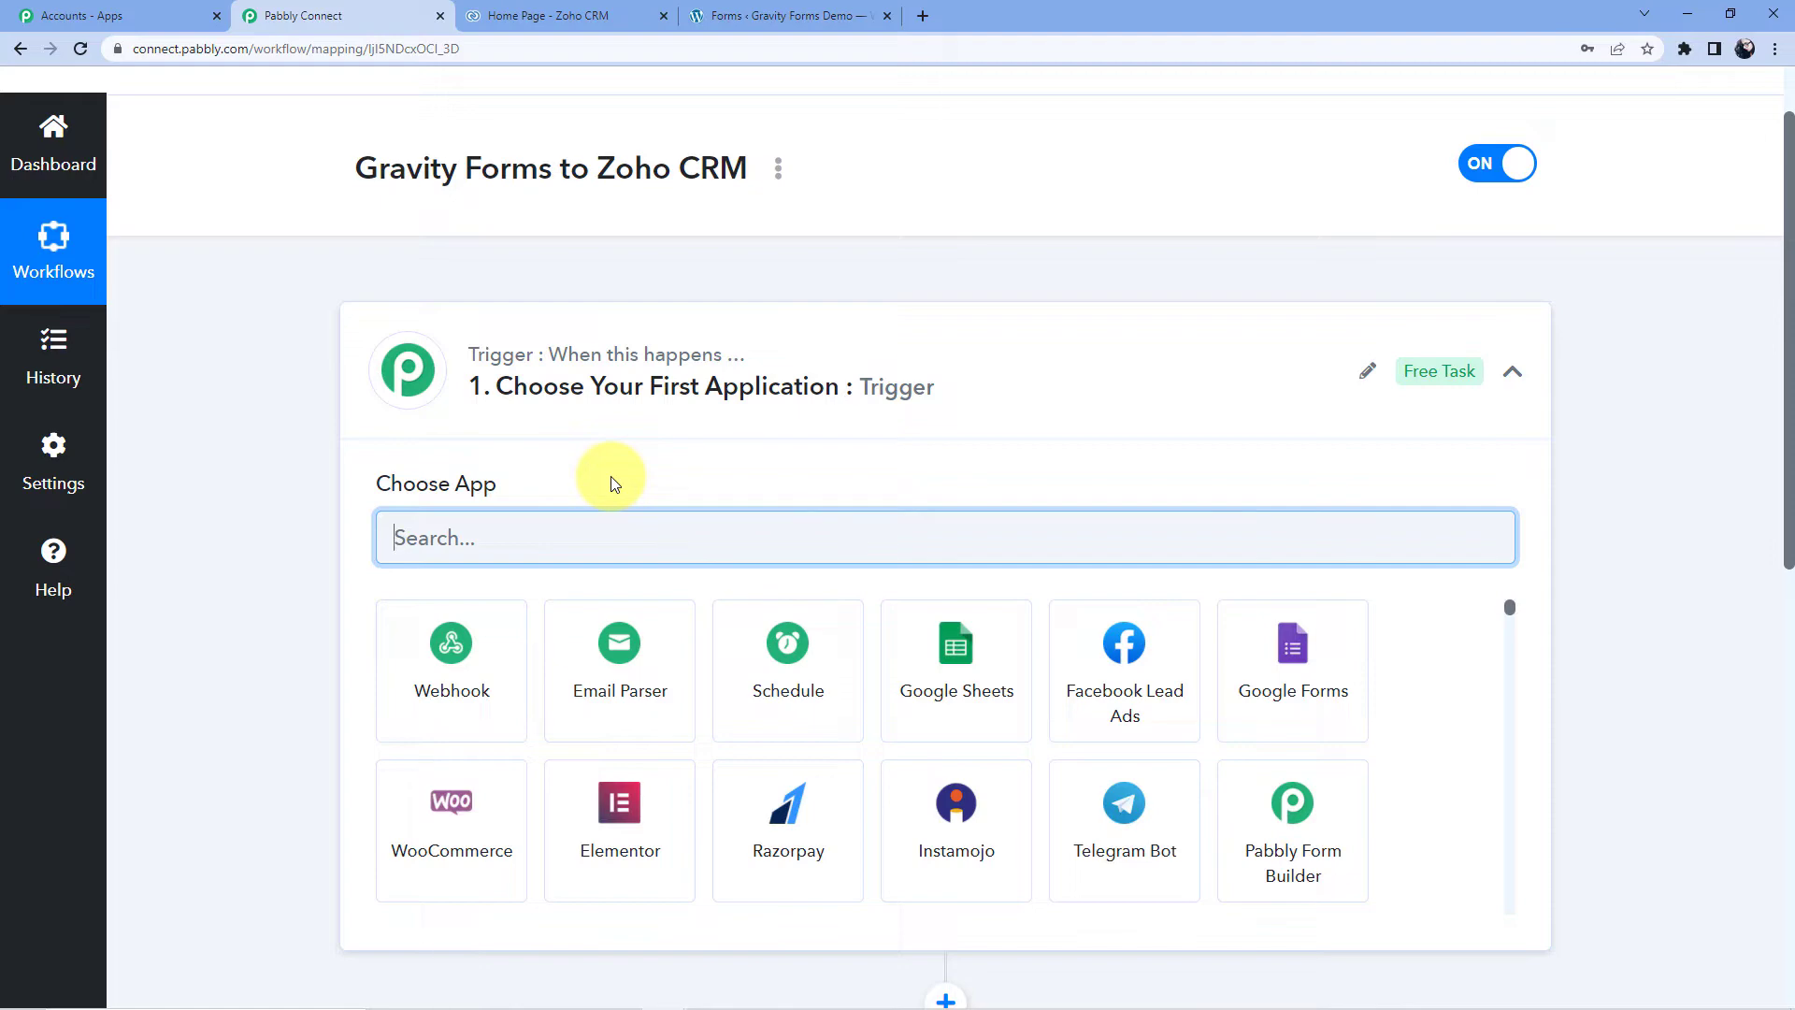
scroll(599, 459, down, 4)
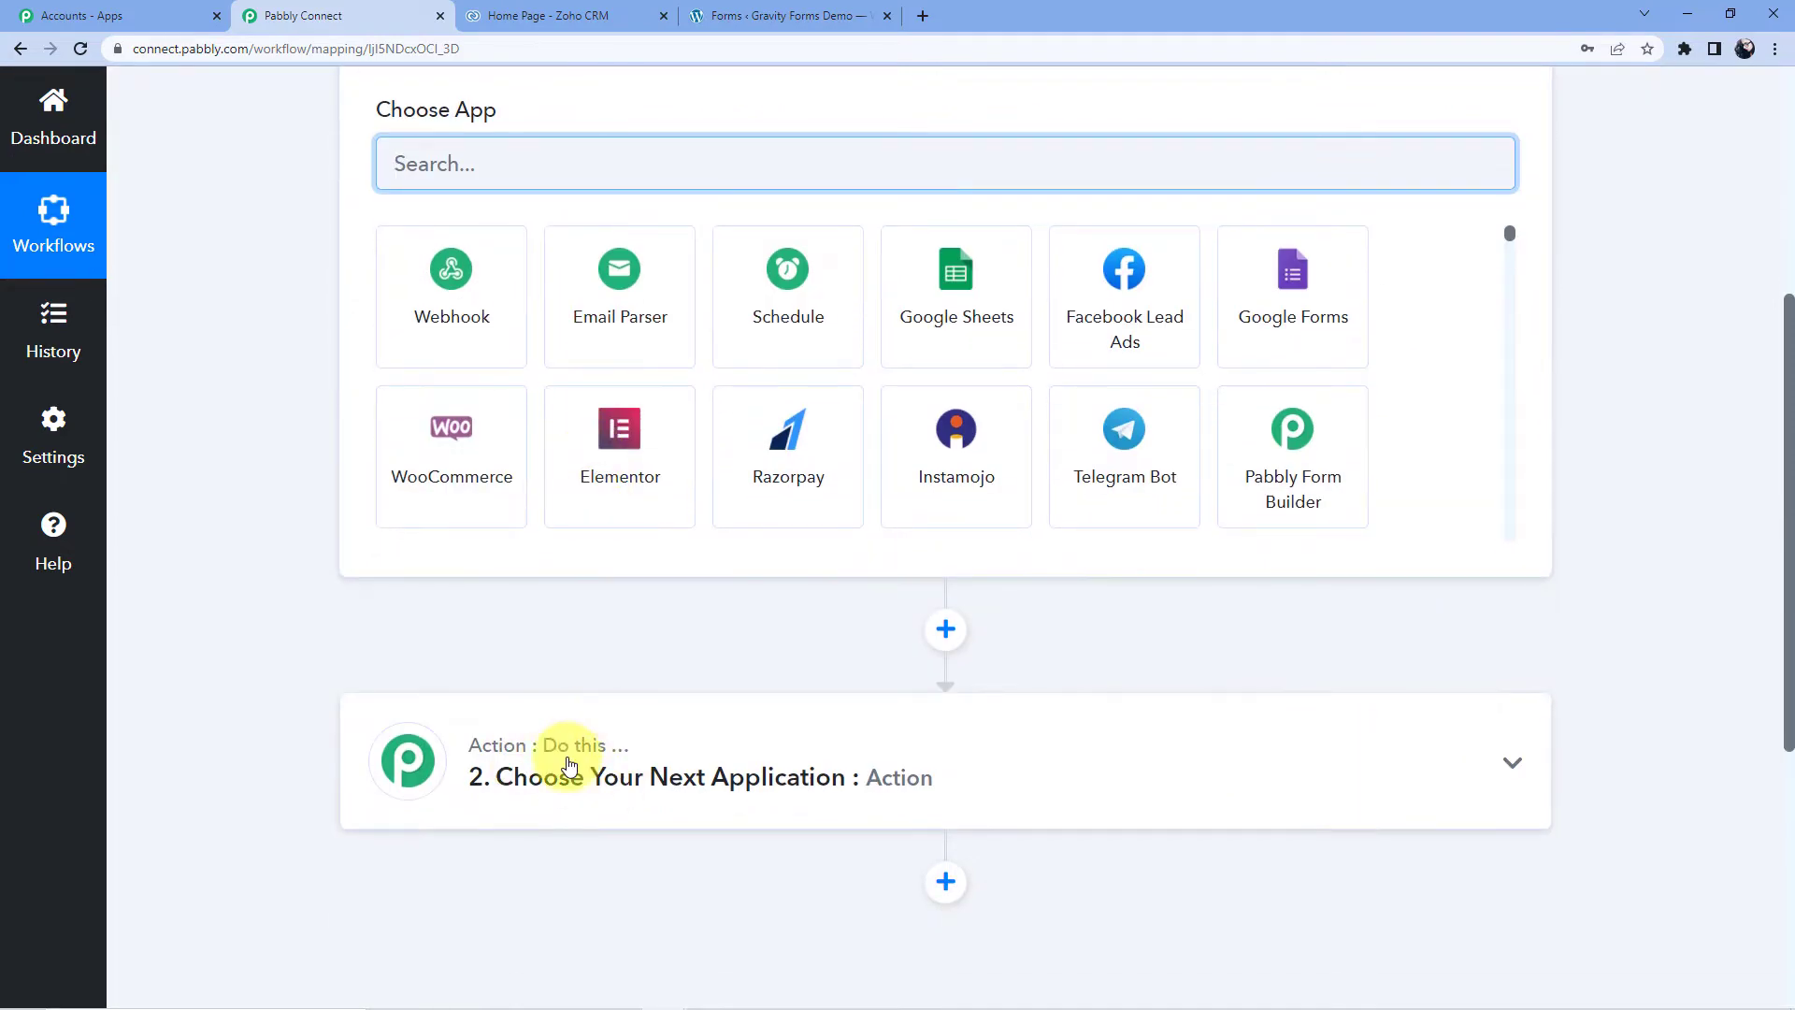
scroll(575, 728, up, 5)
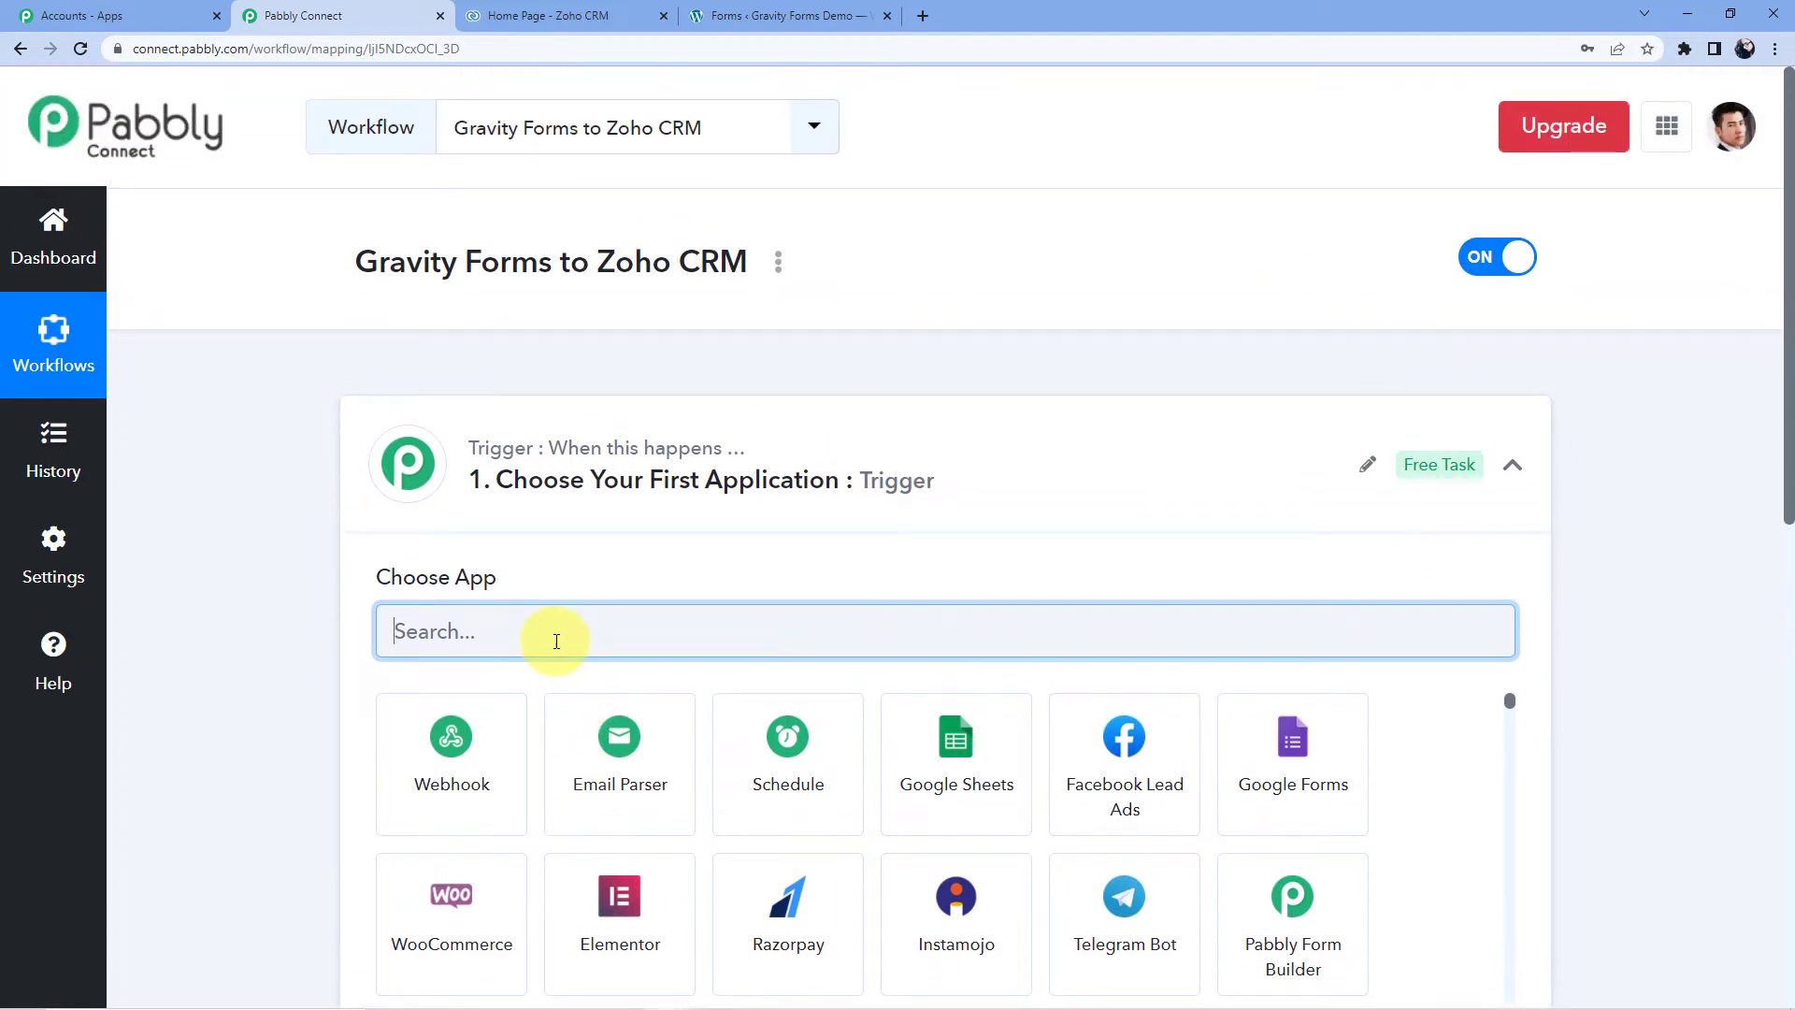
text(Gravity)
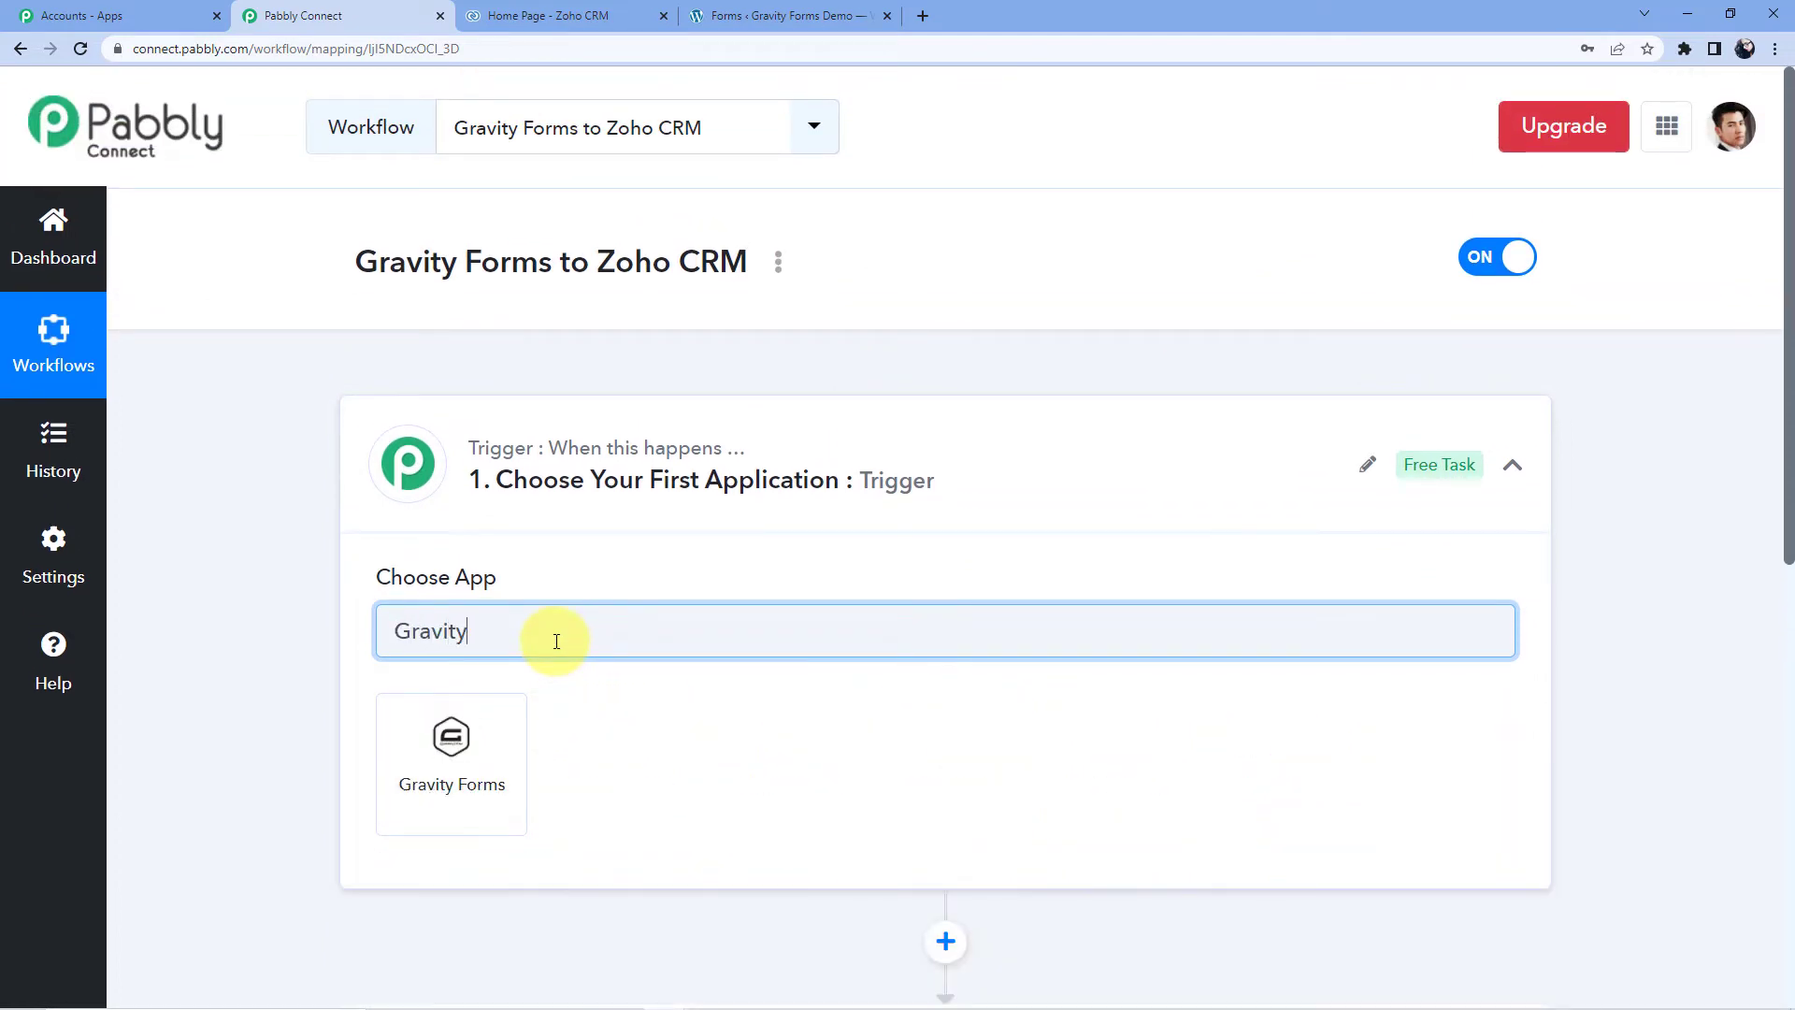
click(451, 712)
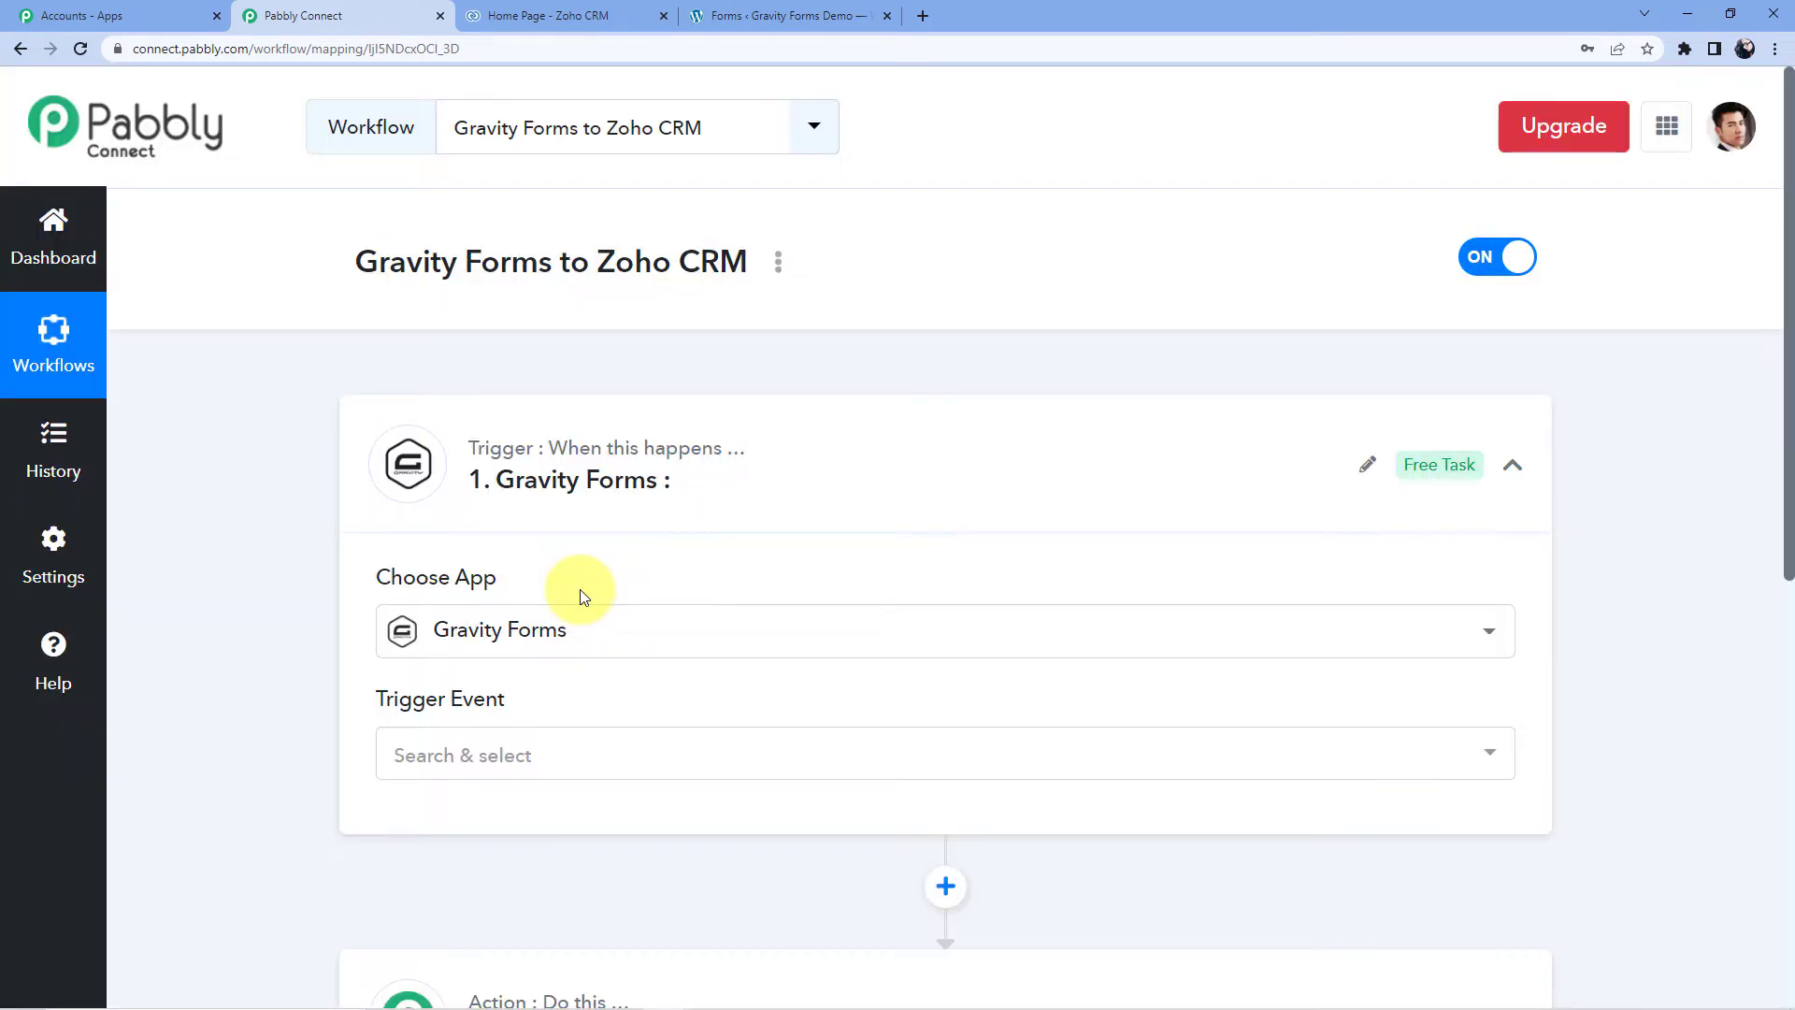
- Set the trigger event to New Response and review the webhook setup instructions
scroll(580, 591, down, 2)
click(553, 566)
scroll(530, 606, down, 1)
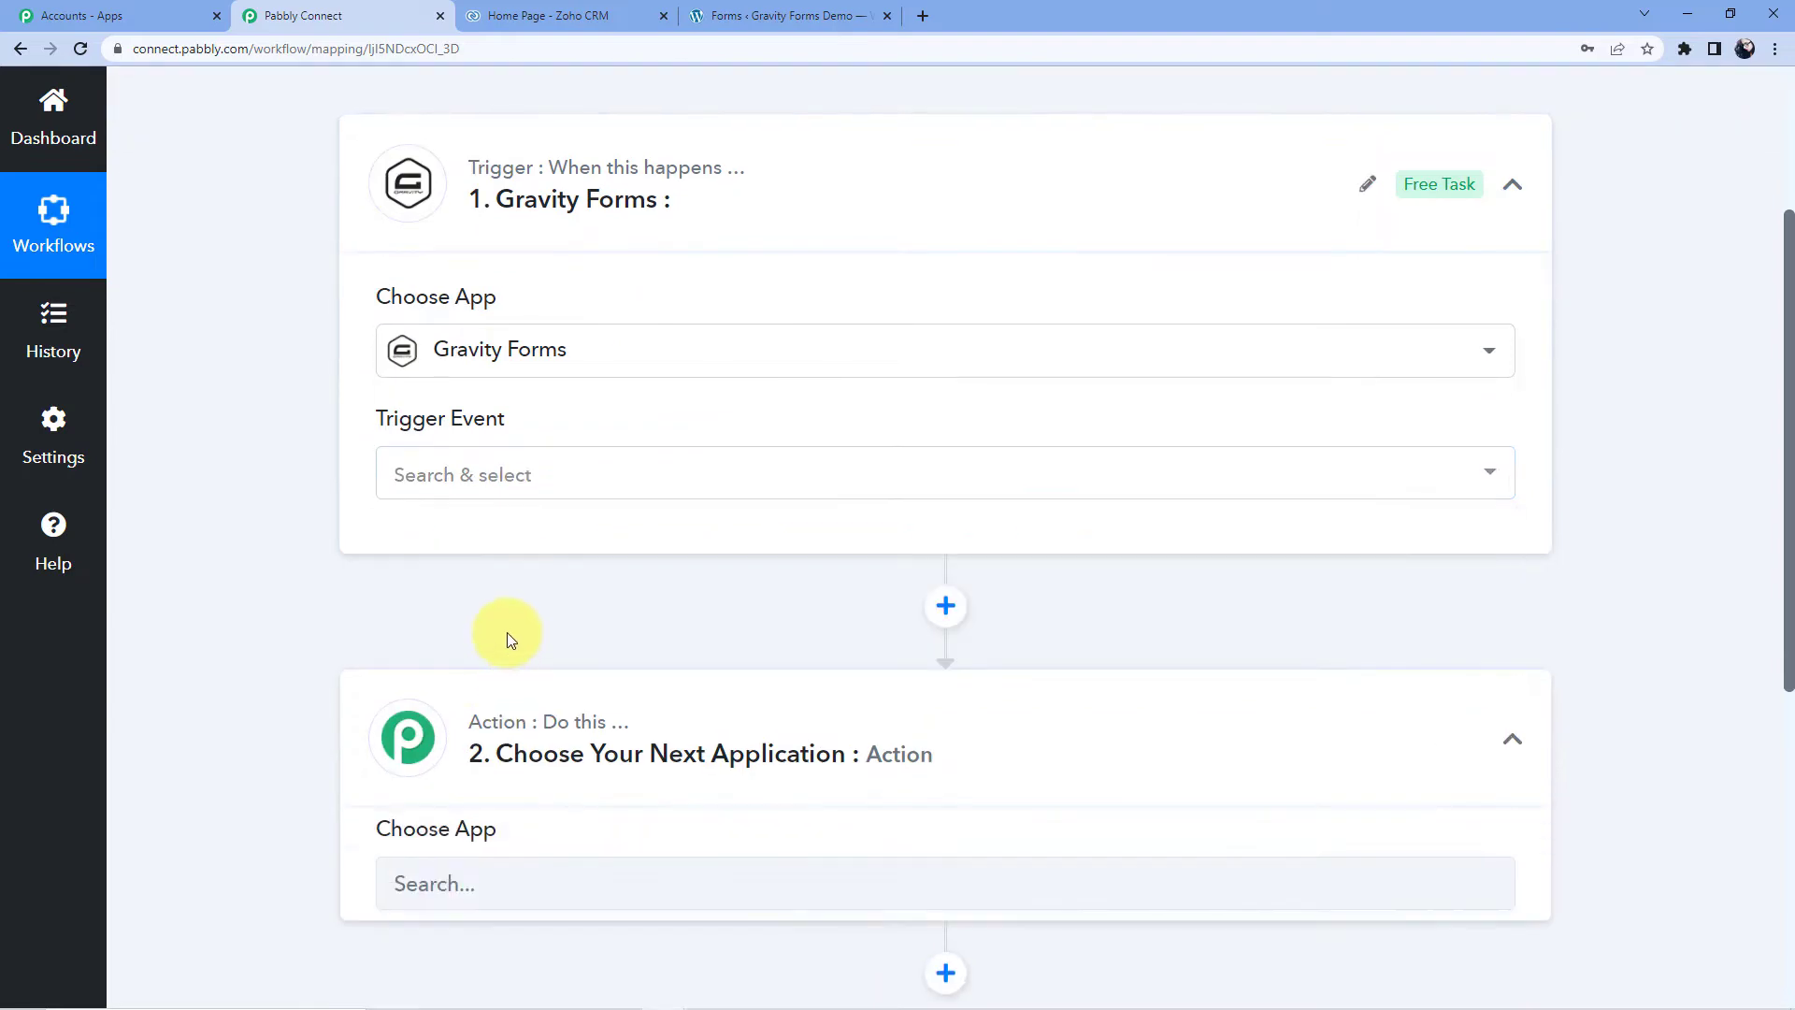
click(513, 479)
click(503, 598)
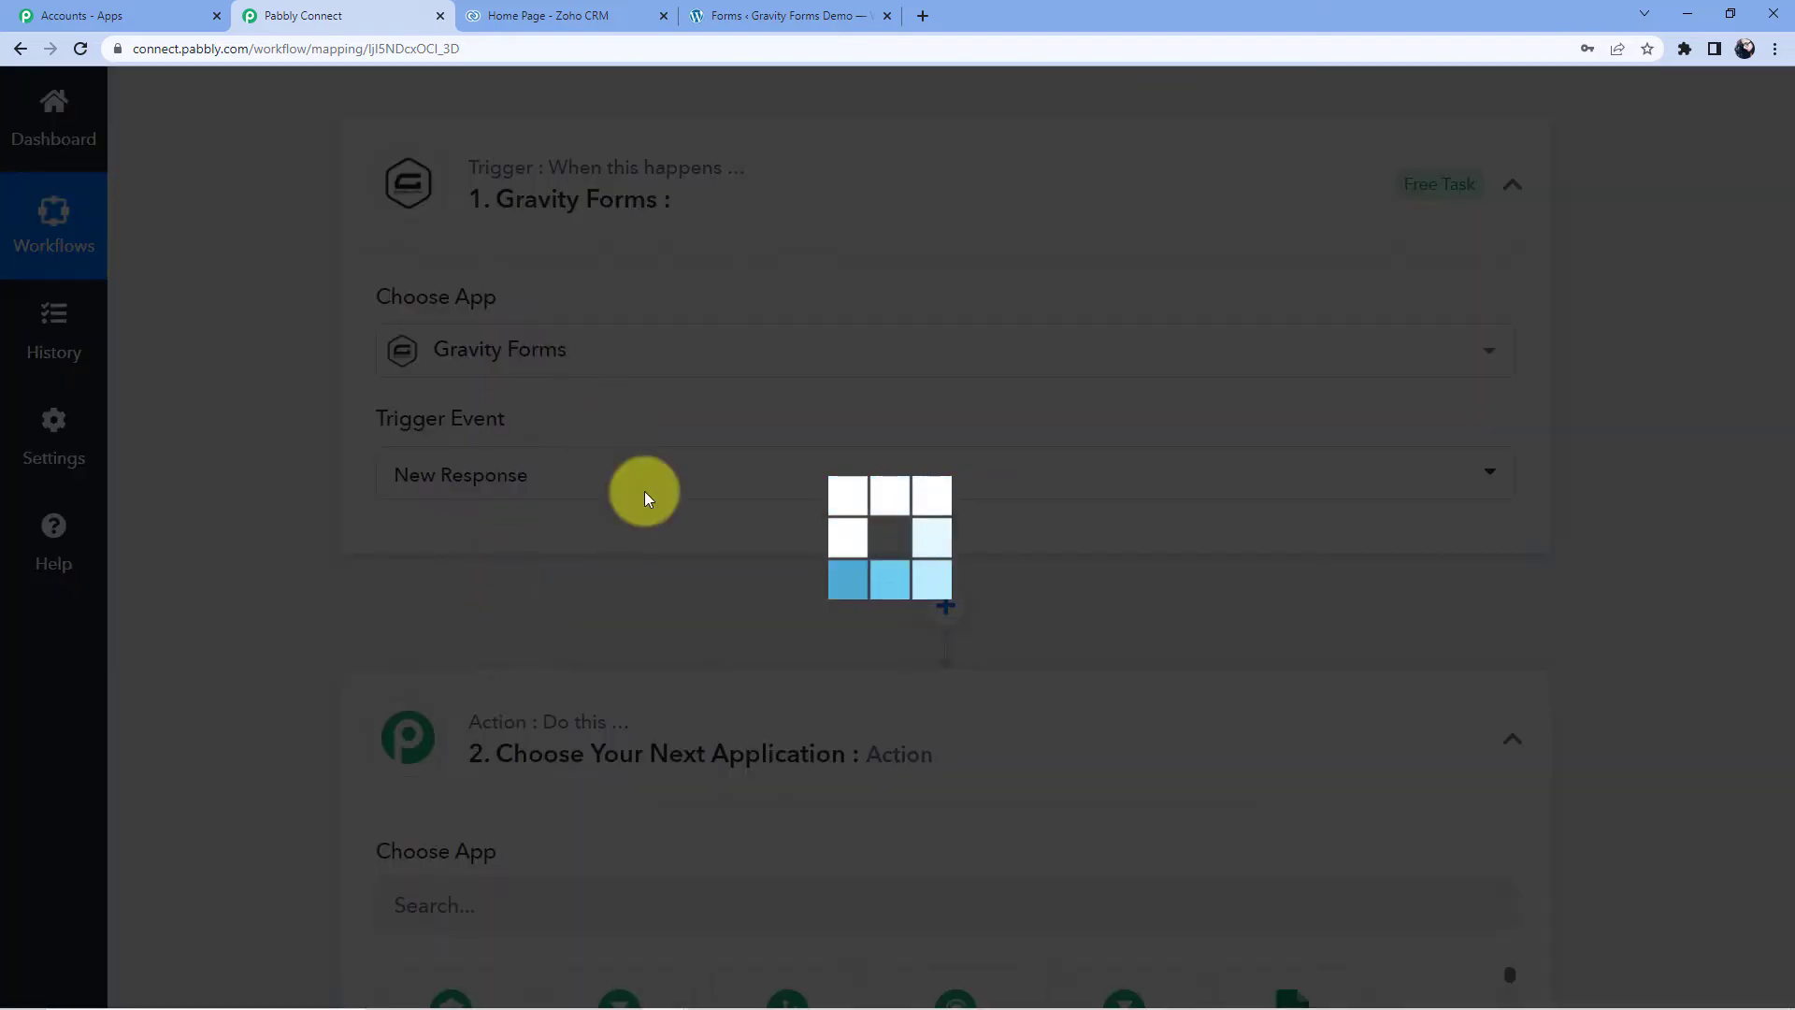
scroll(487, 445, down, 3)
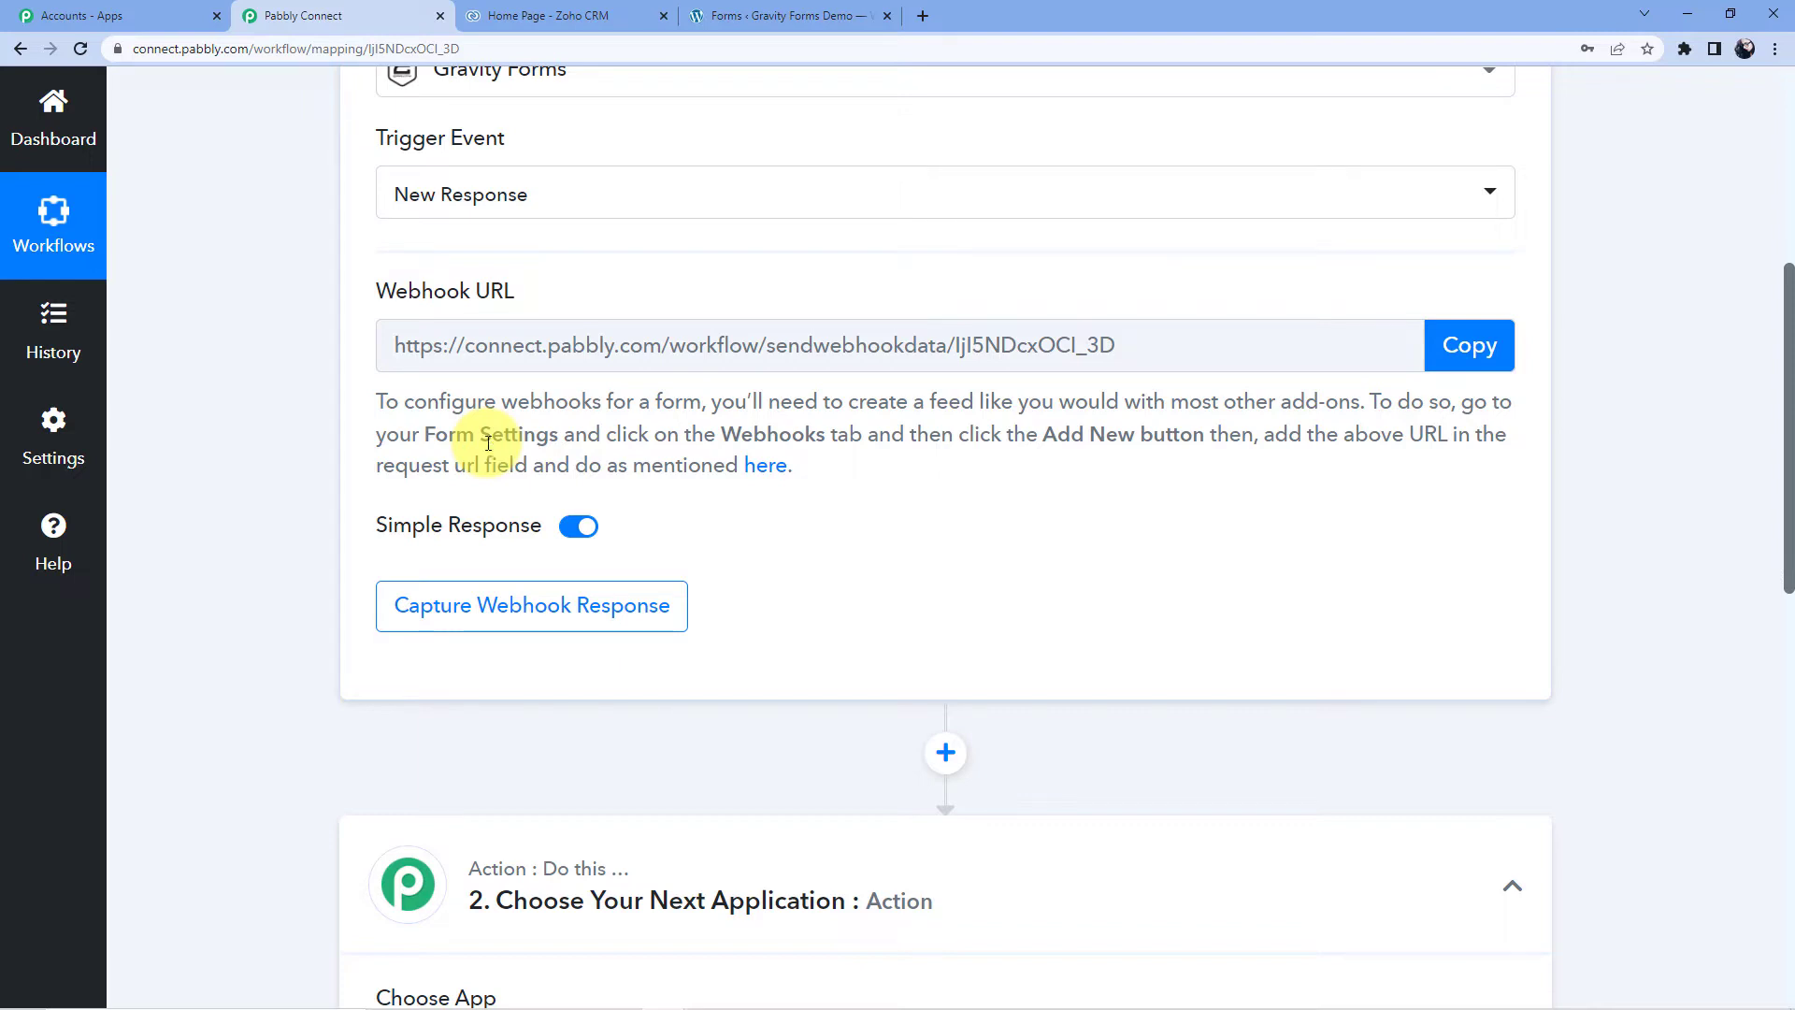
drag(373, 404, 885, 489)
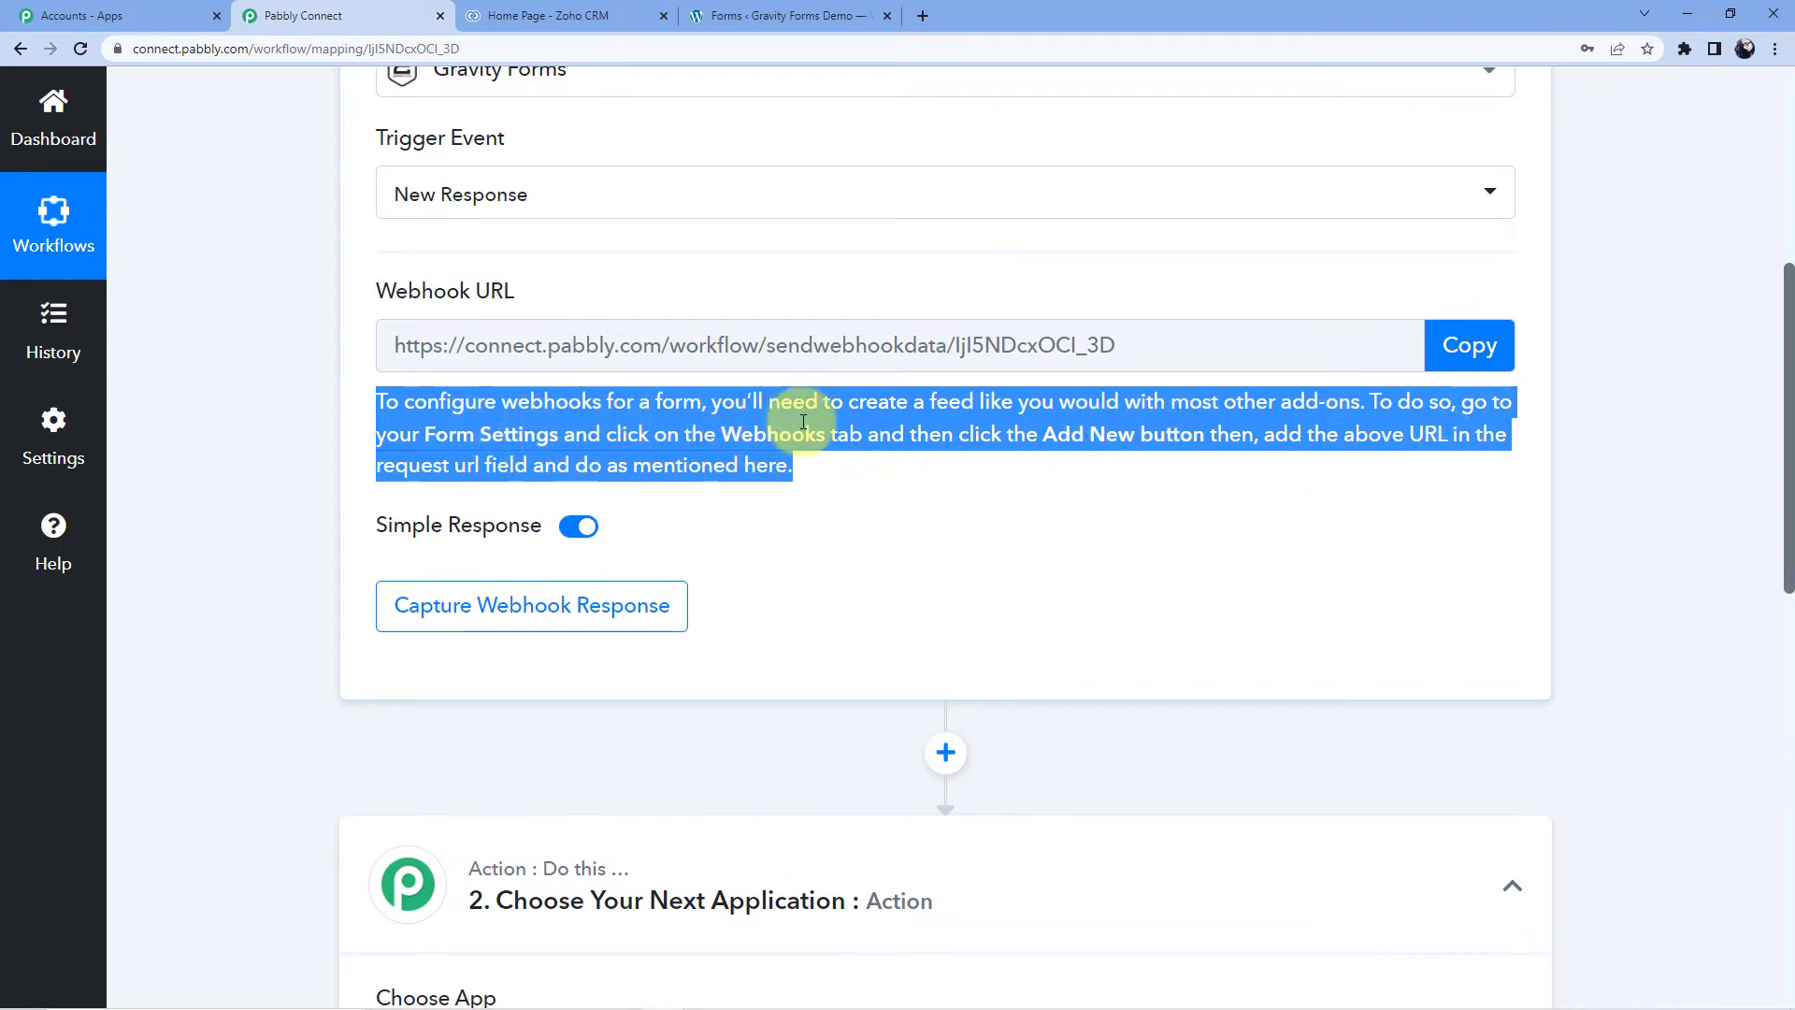
- Copy the Pabbly webhook URL and open the Zoho CRM Account form in Gravity Forms
click(1470, 345)
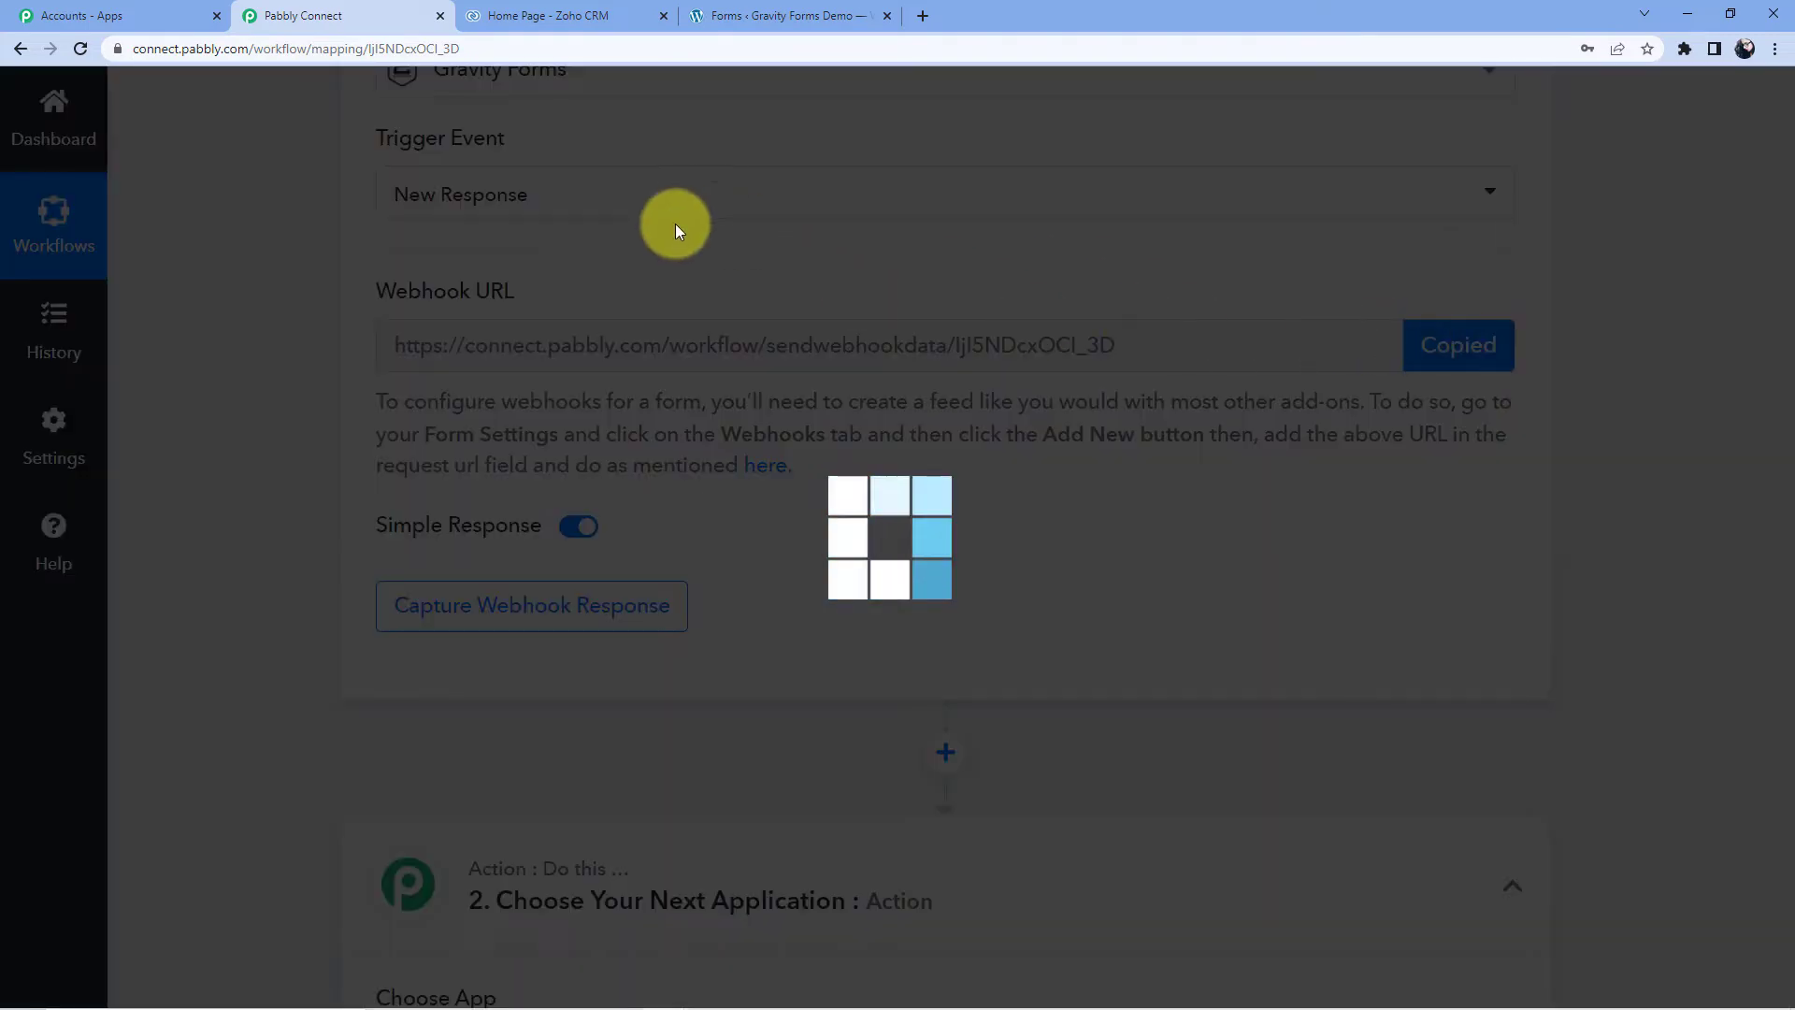
click(767, 15)
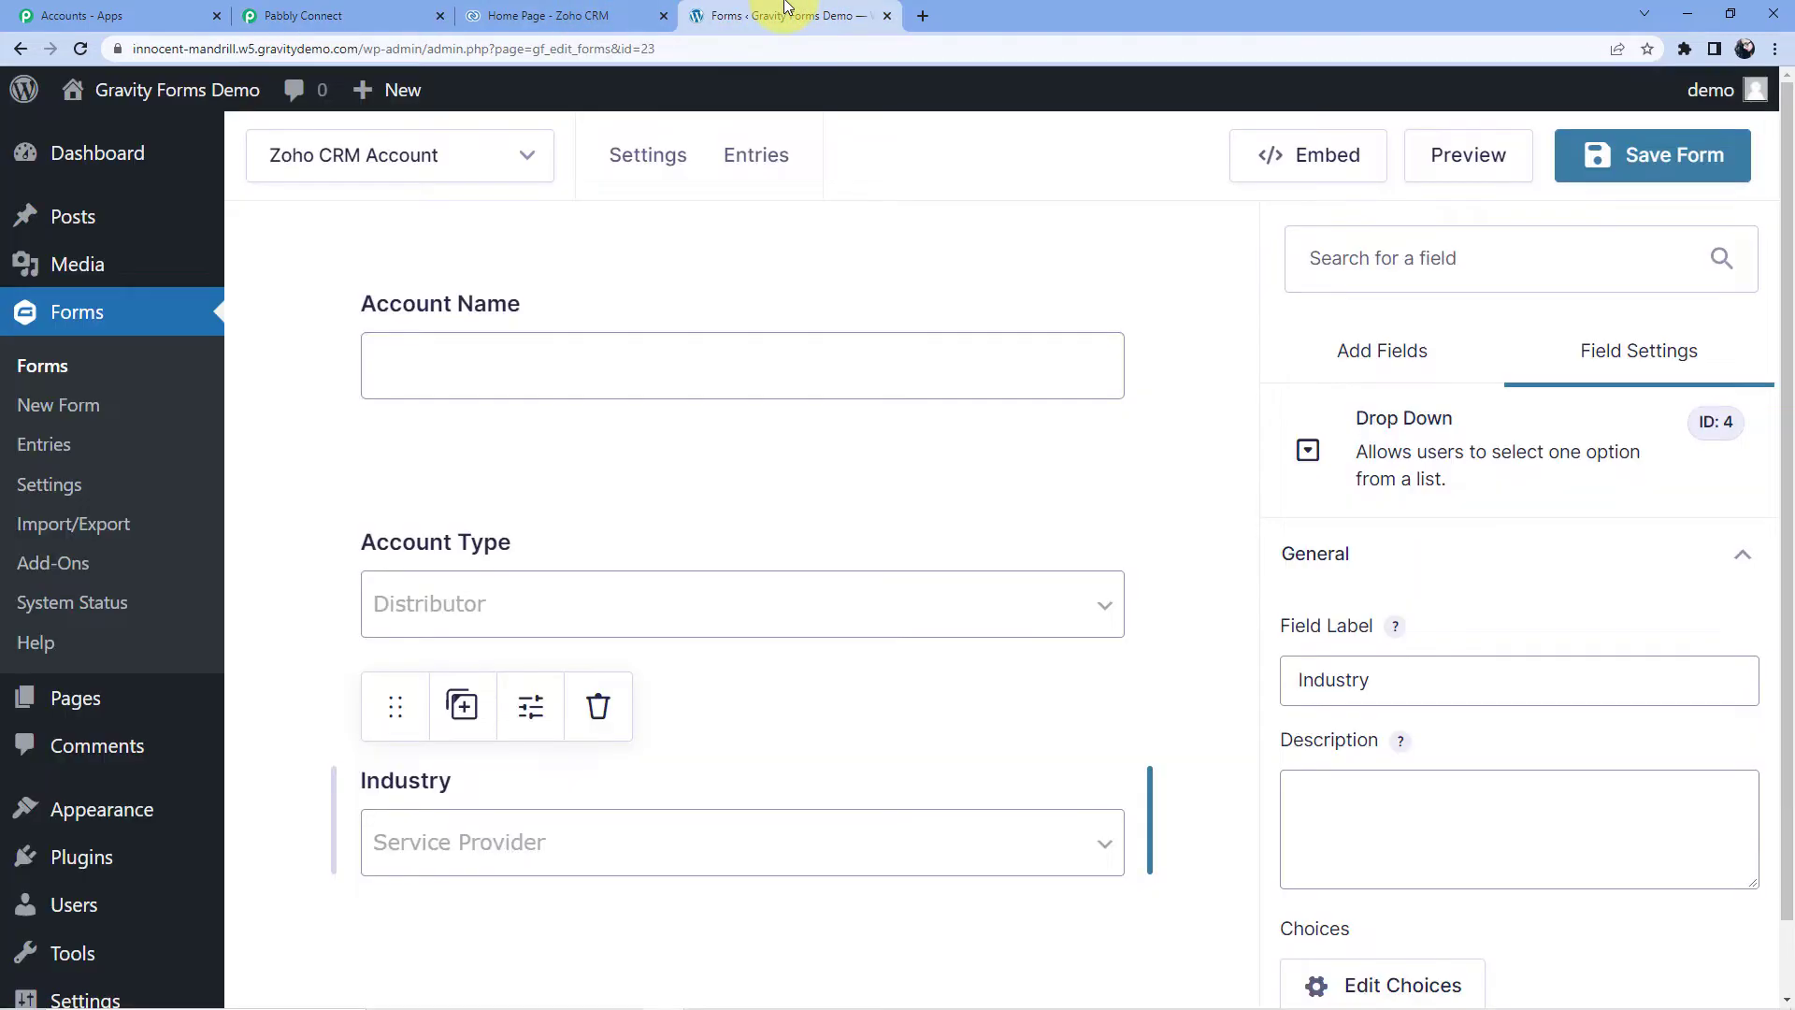
click(40, 367)
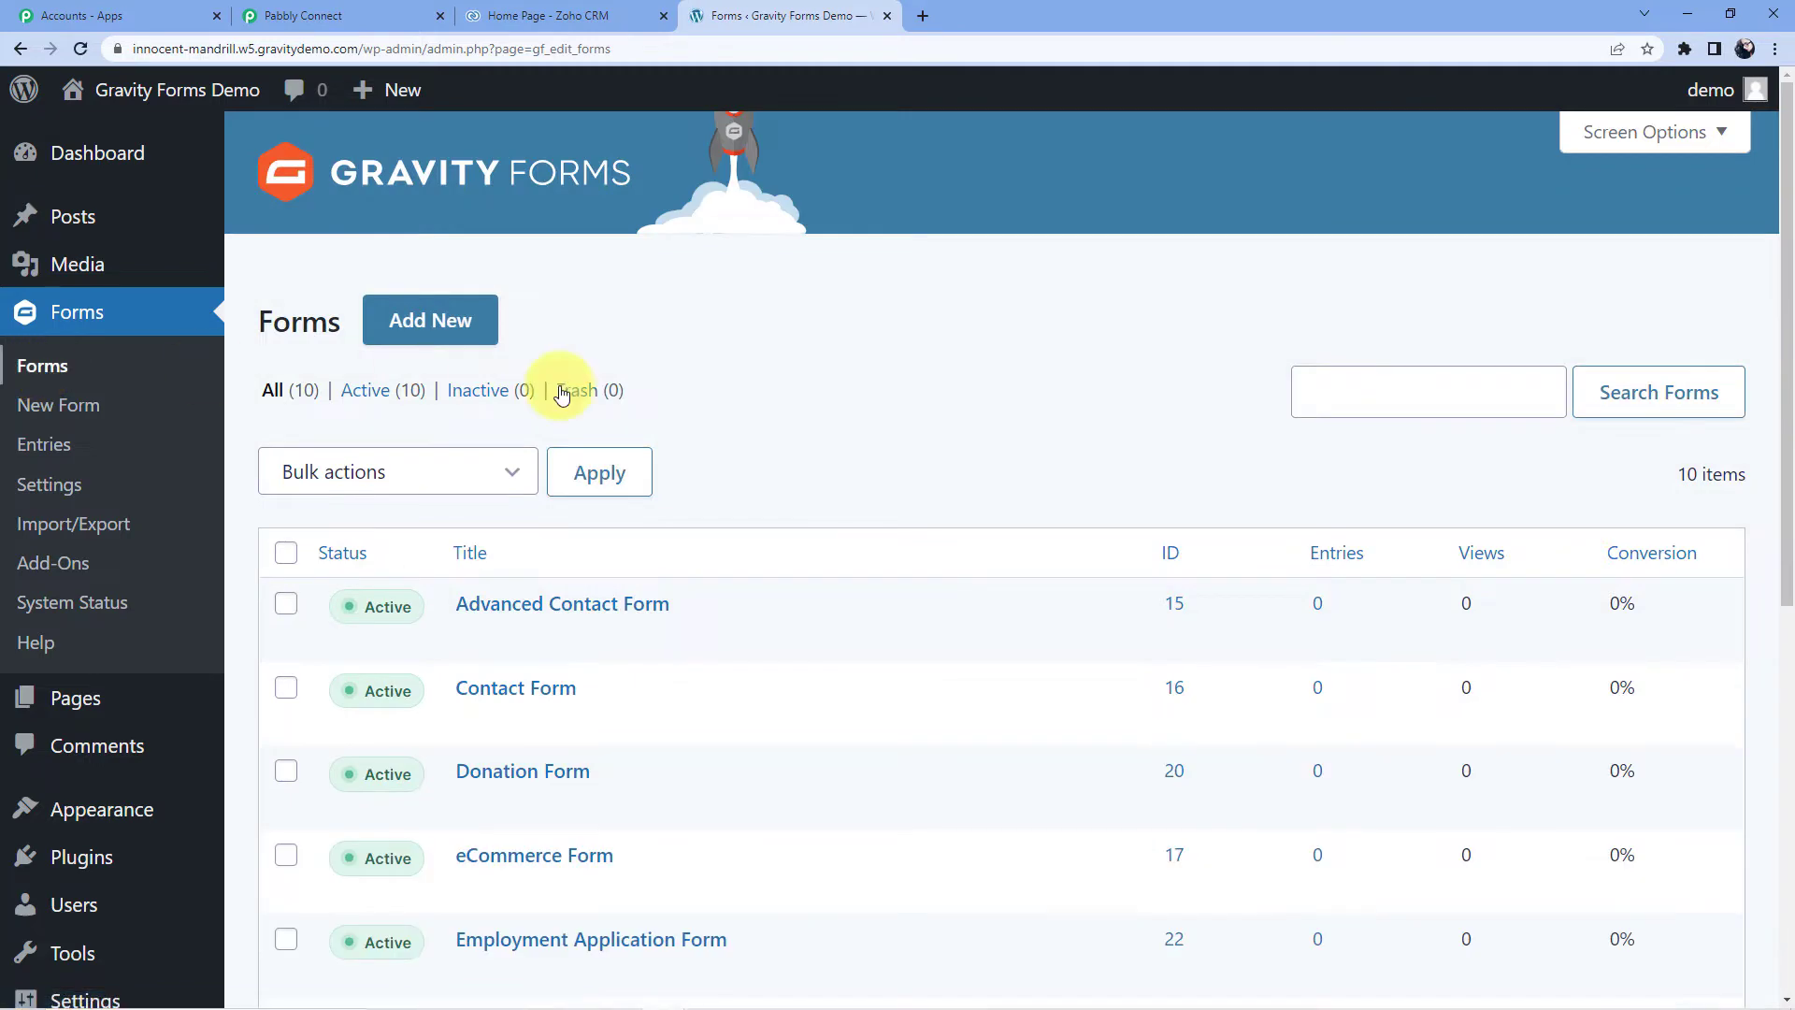
scroll(598, 388, down, 5)
mouse_move(533, 530)
click(510, 666)
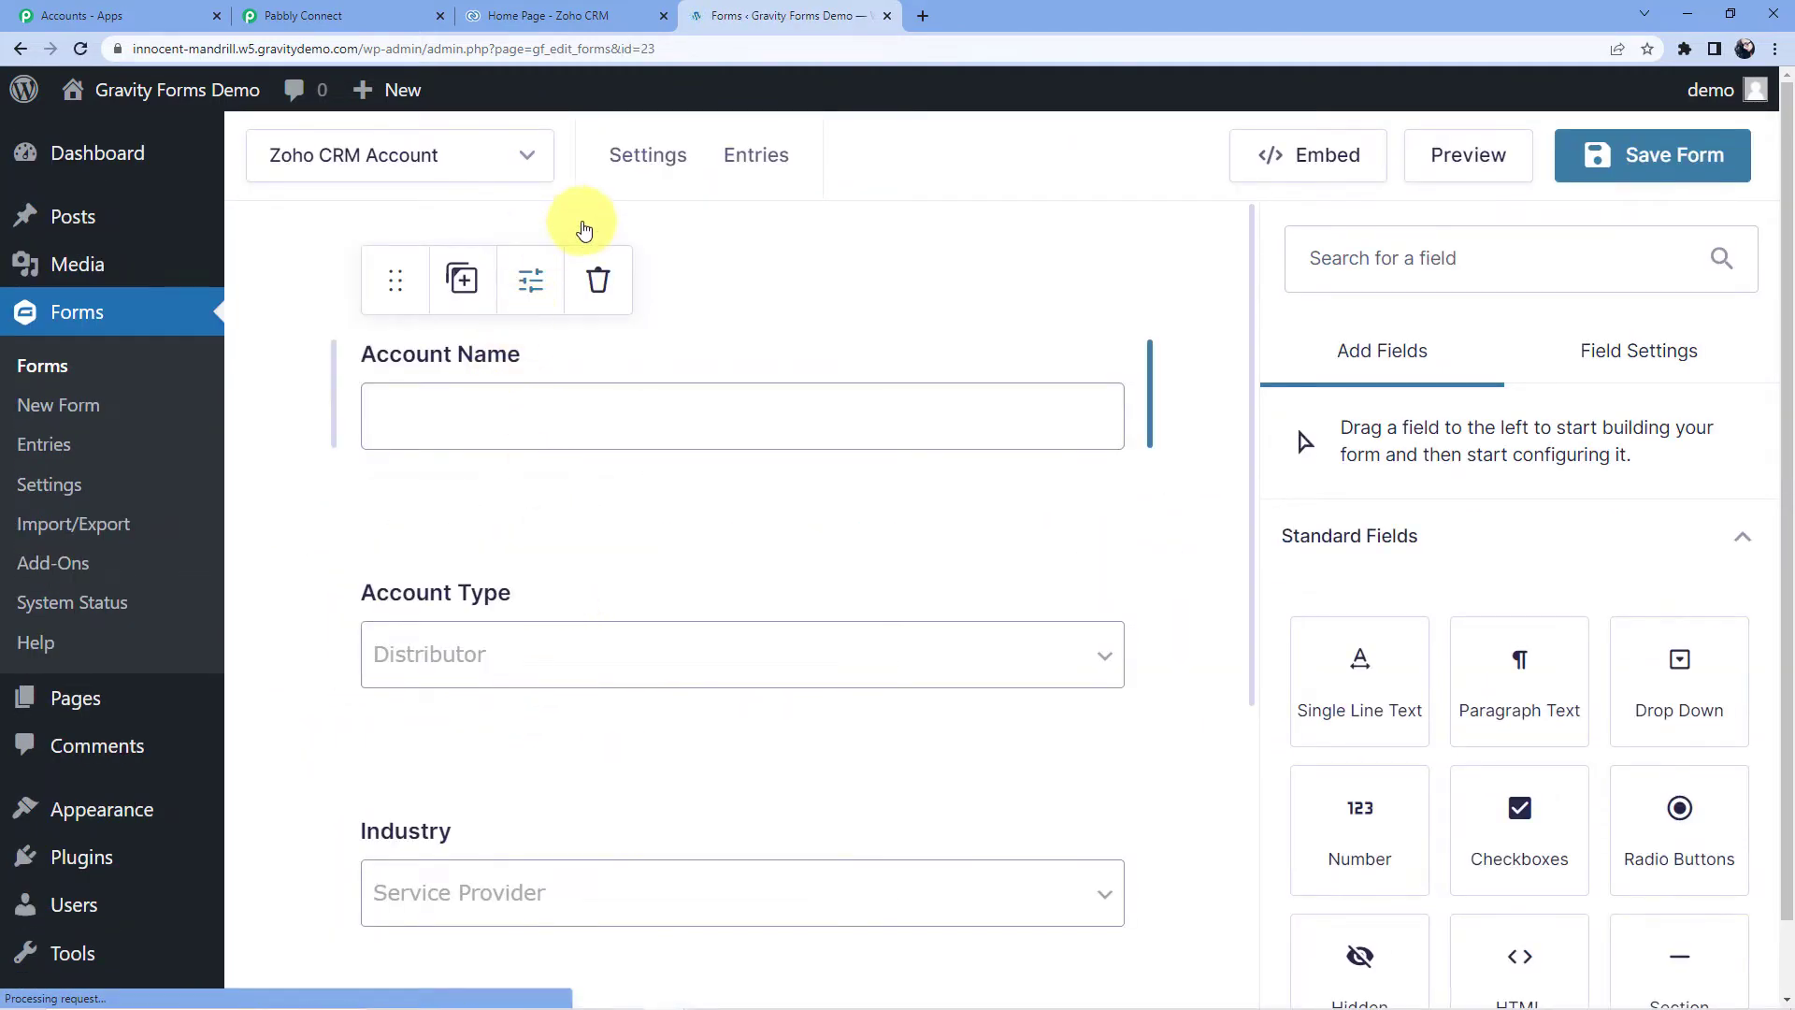
- Delete the form's old 'zoho account' webhook feed and confirm the deletion
mouse_move(645, 154)
scroll(725, 565, down, 1)
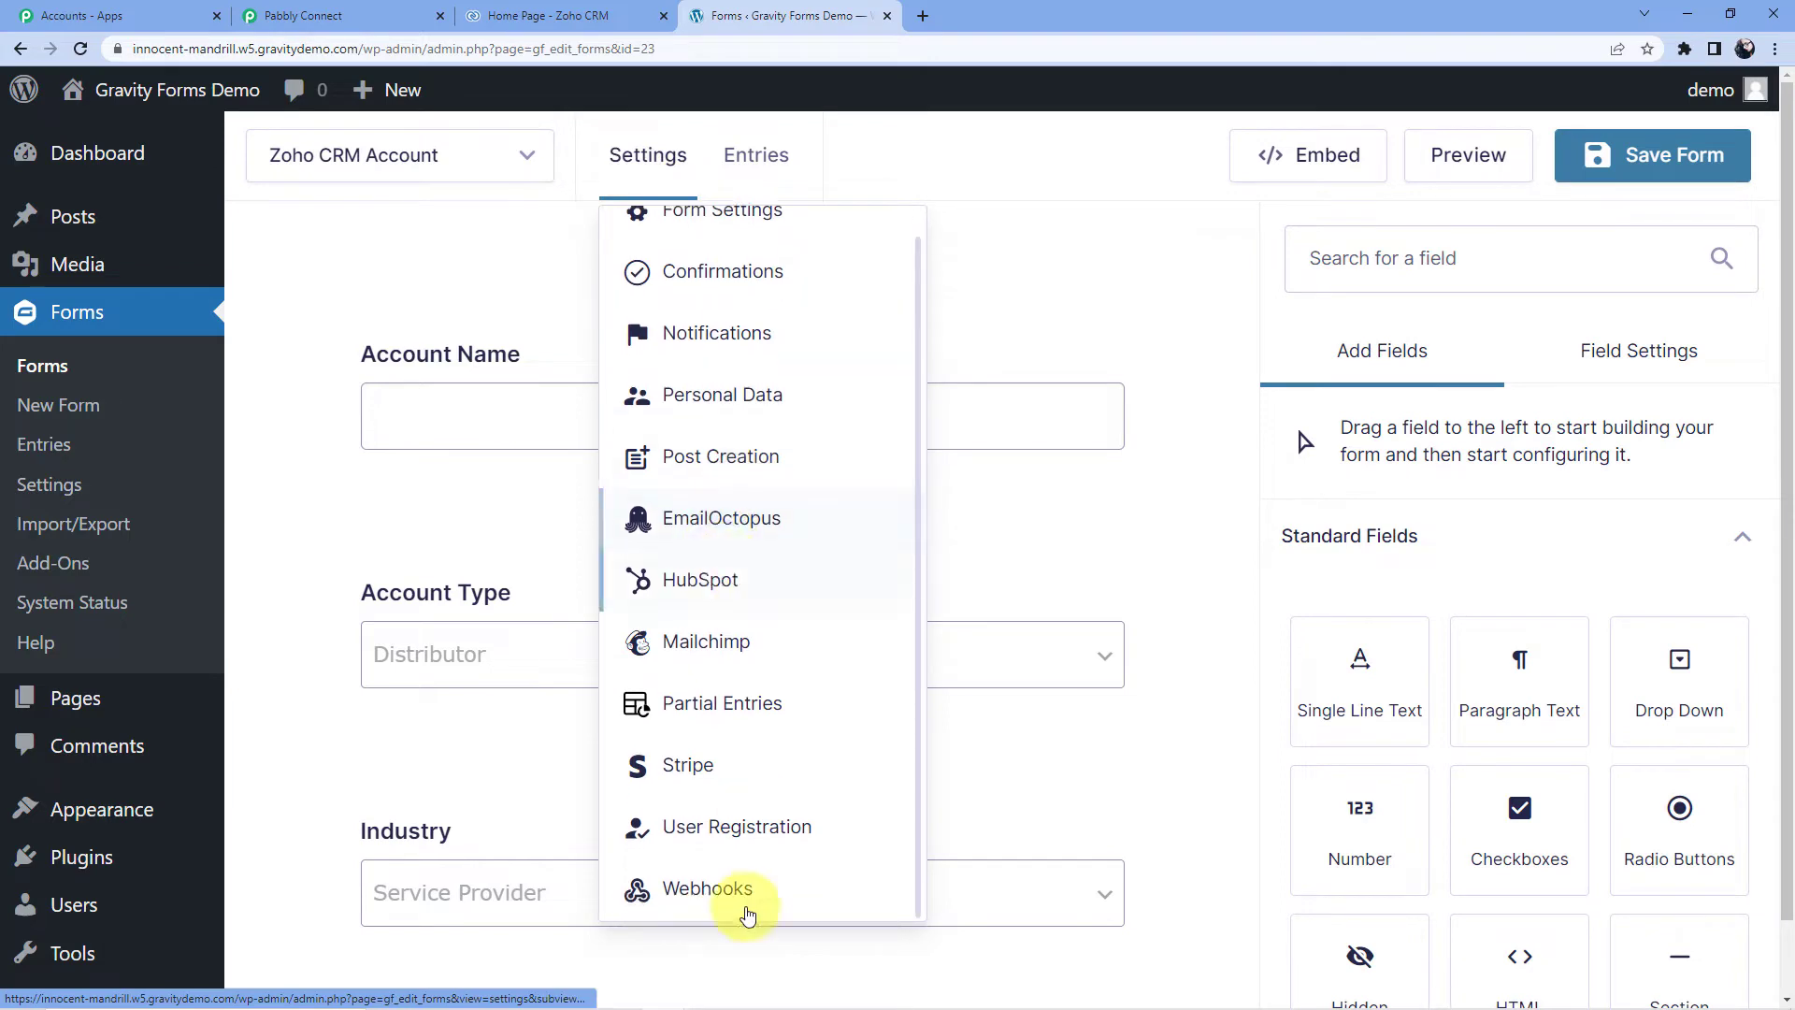
click(706, 890)
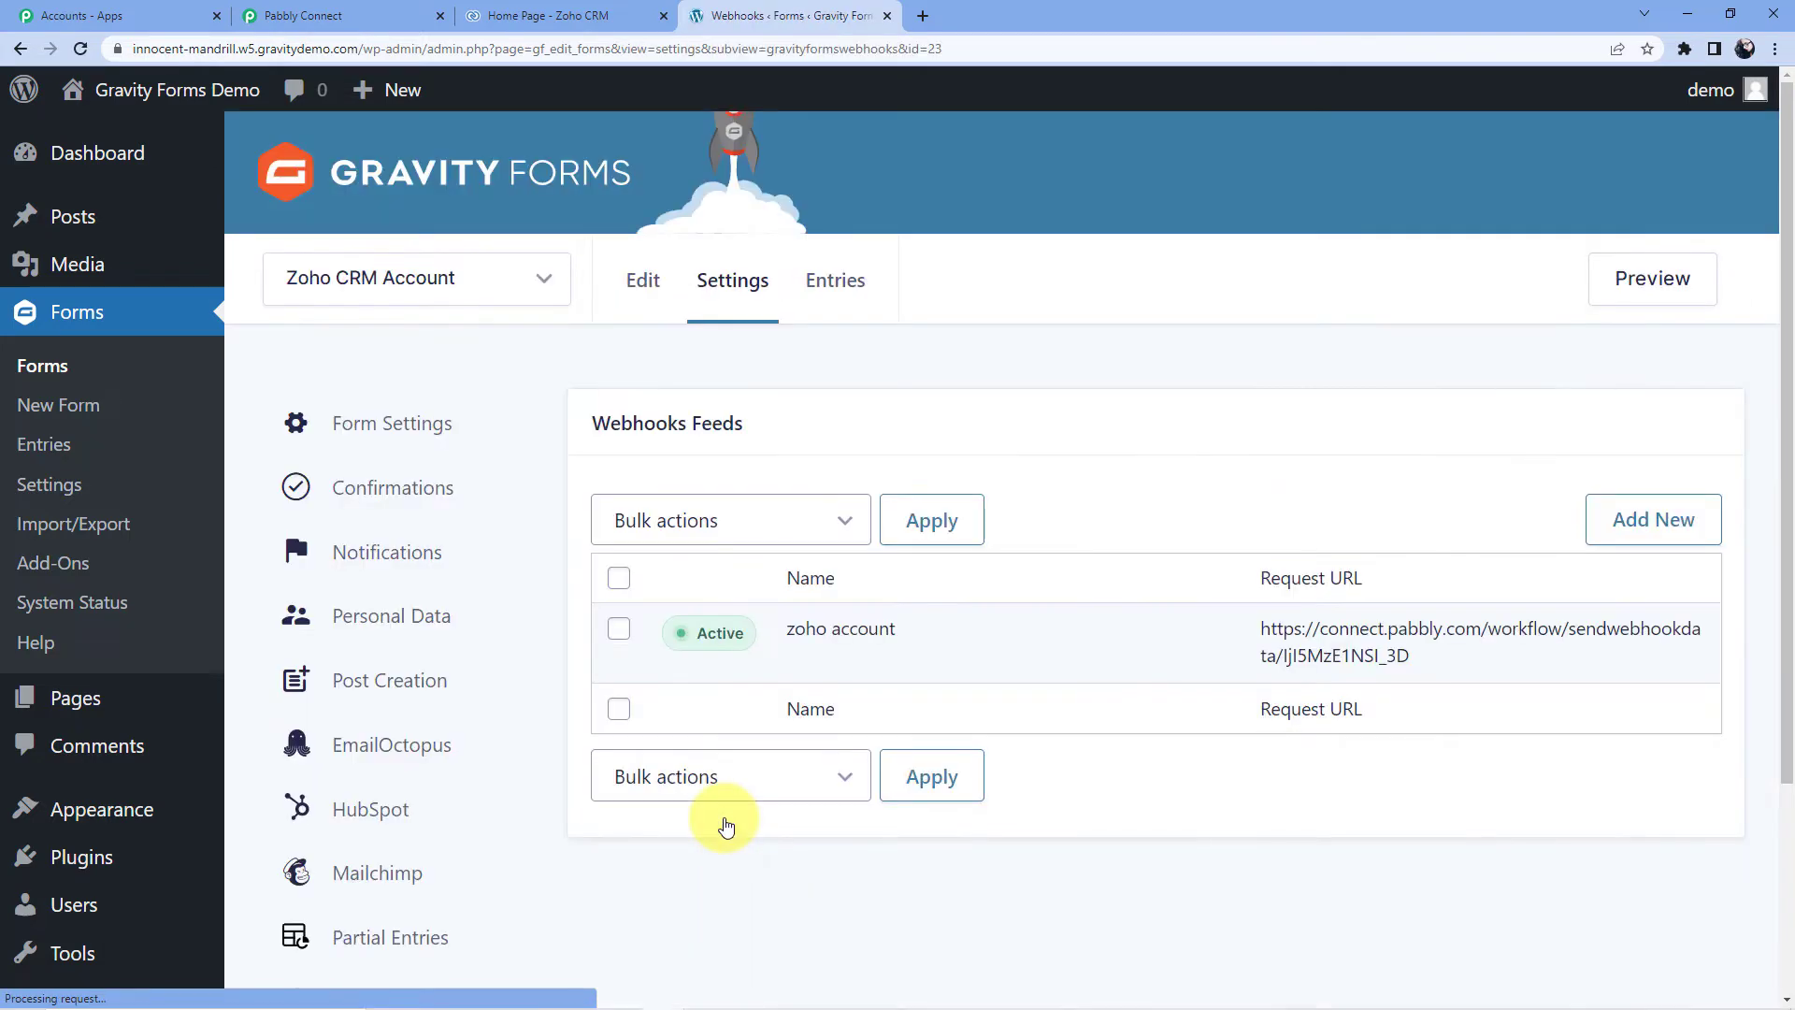
scroll(954, 559, down, 1)
scroll(955, 558, down, 1)
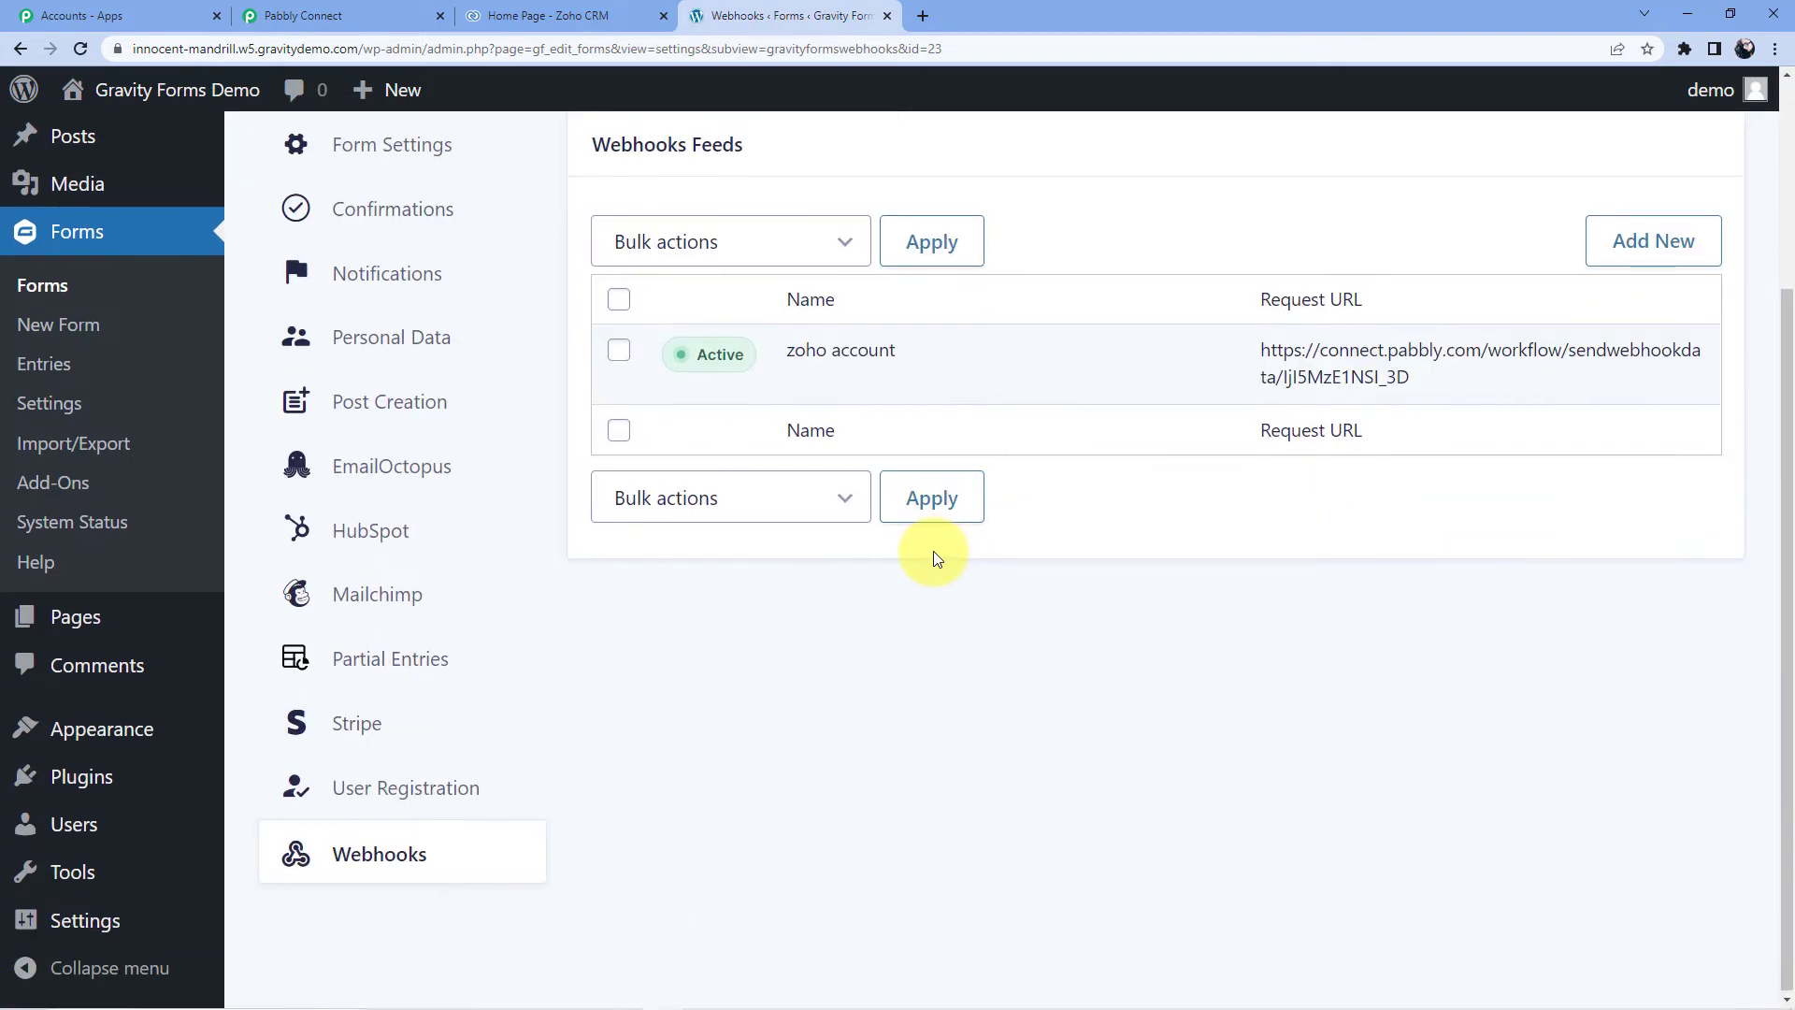
scroll(933, 553, up, 2)
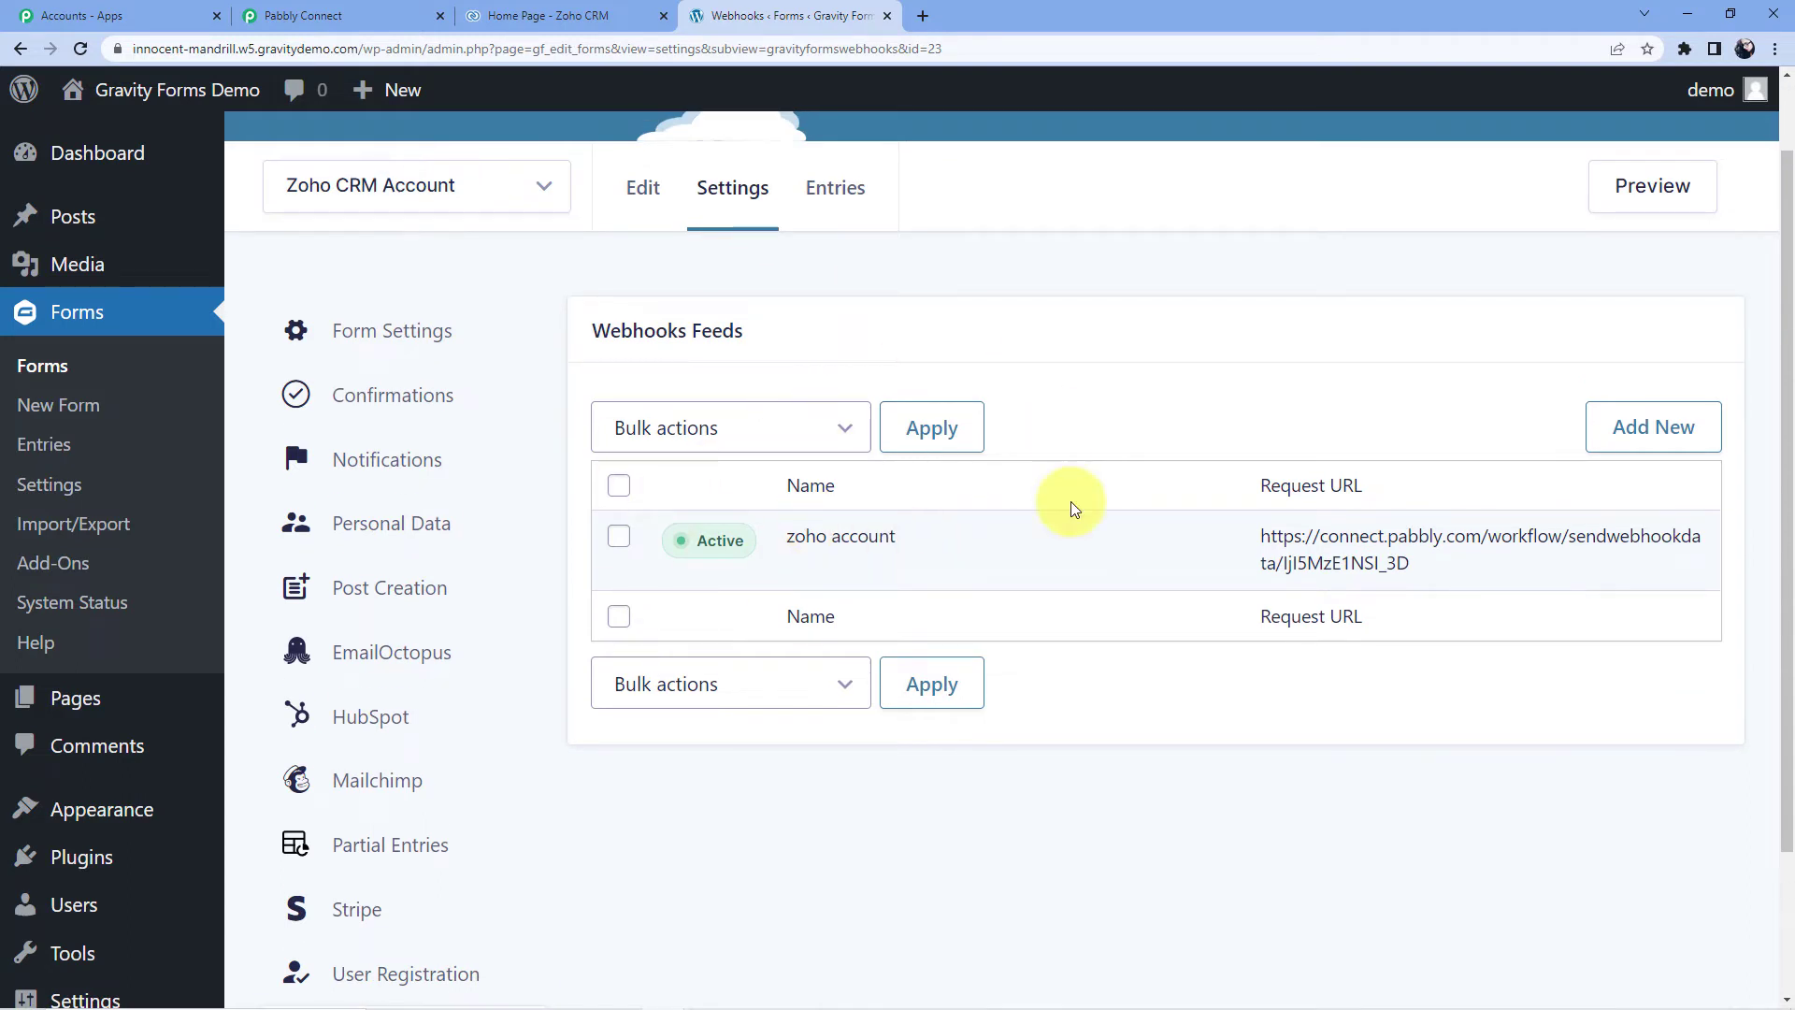
click(942, 566)
click(989, 173)
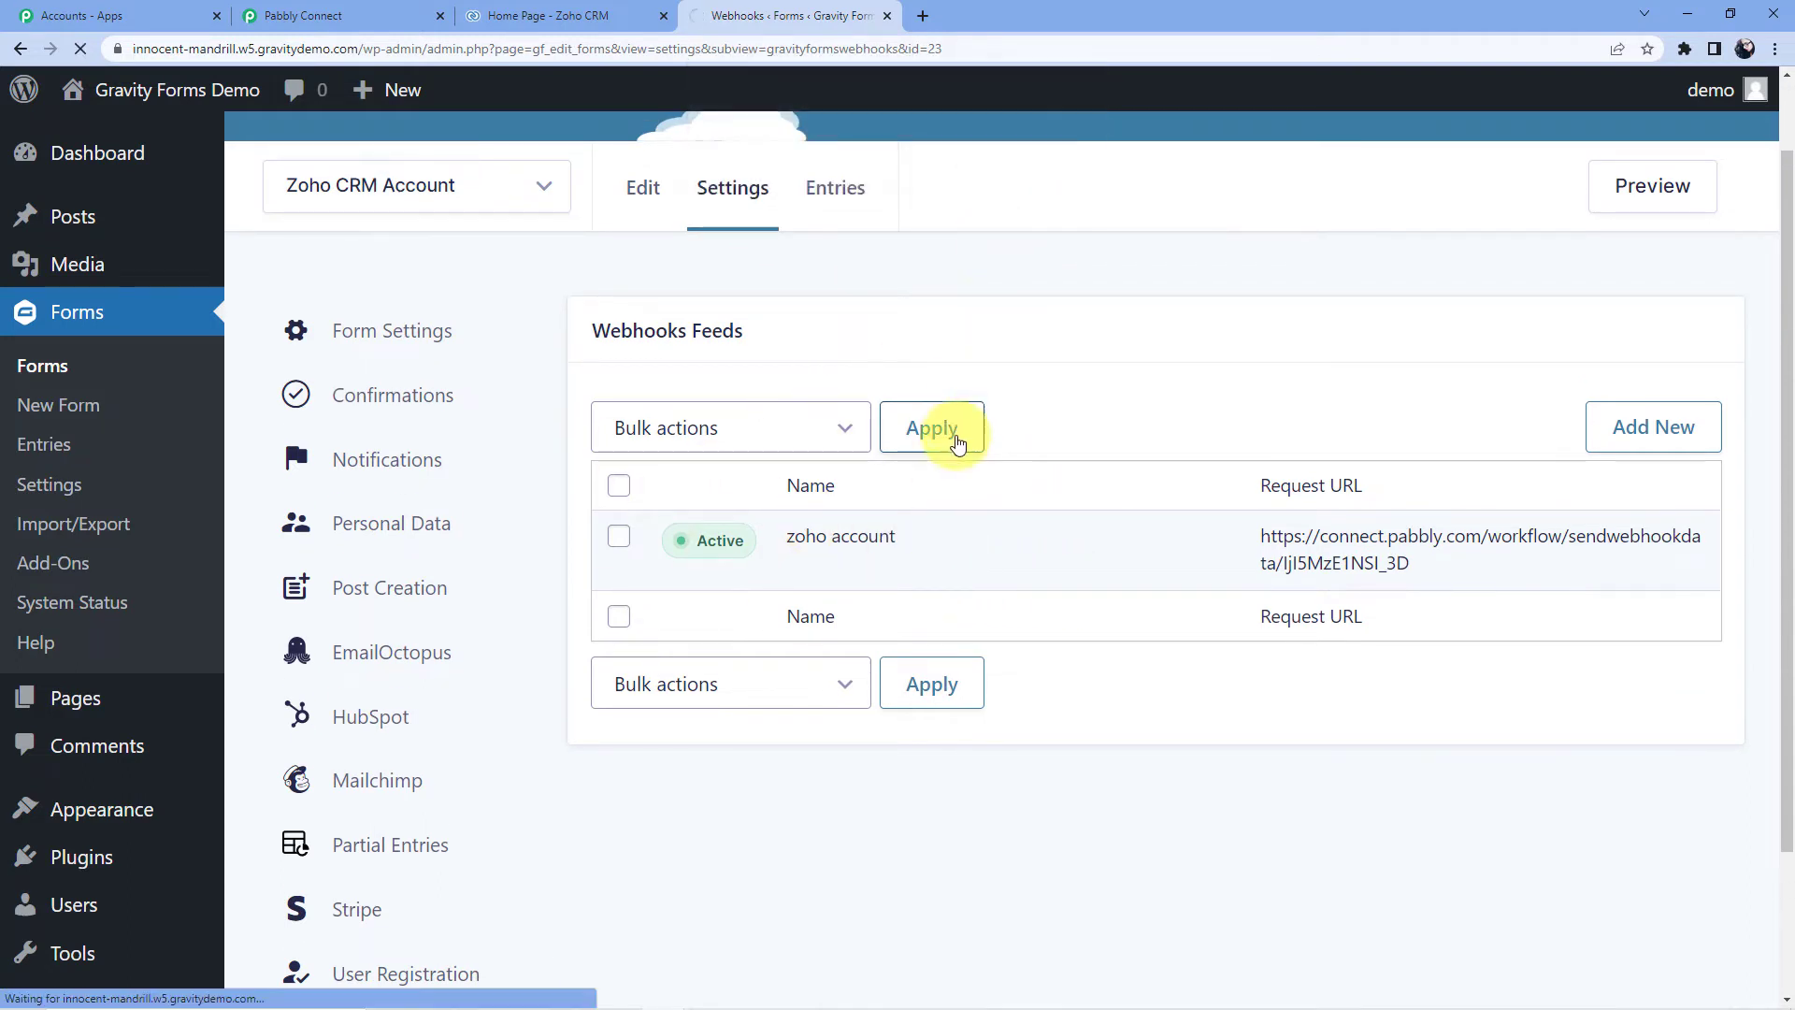
scroll(1257, 465, down, 1)
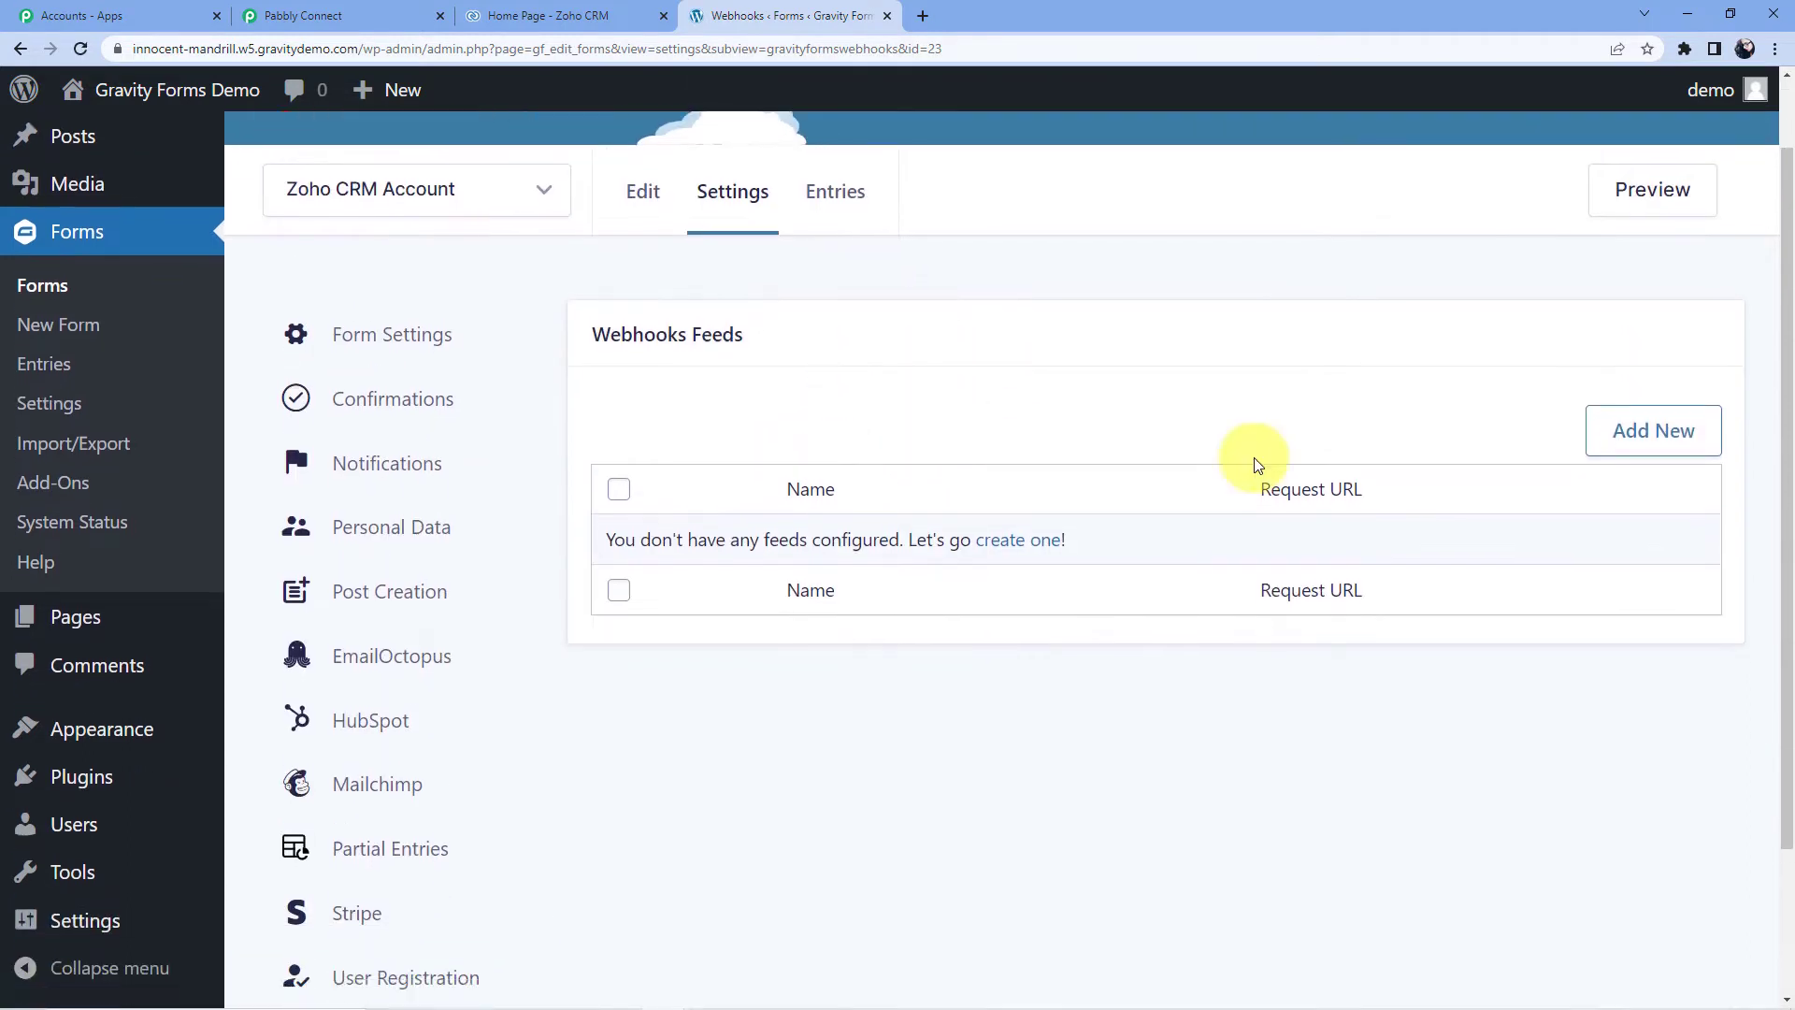
- Add a new webhook feed and name it 'Gravity to Zoho'
click(1651, 428)
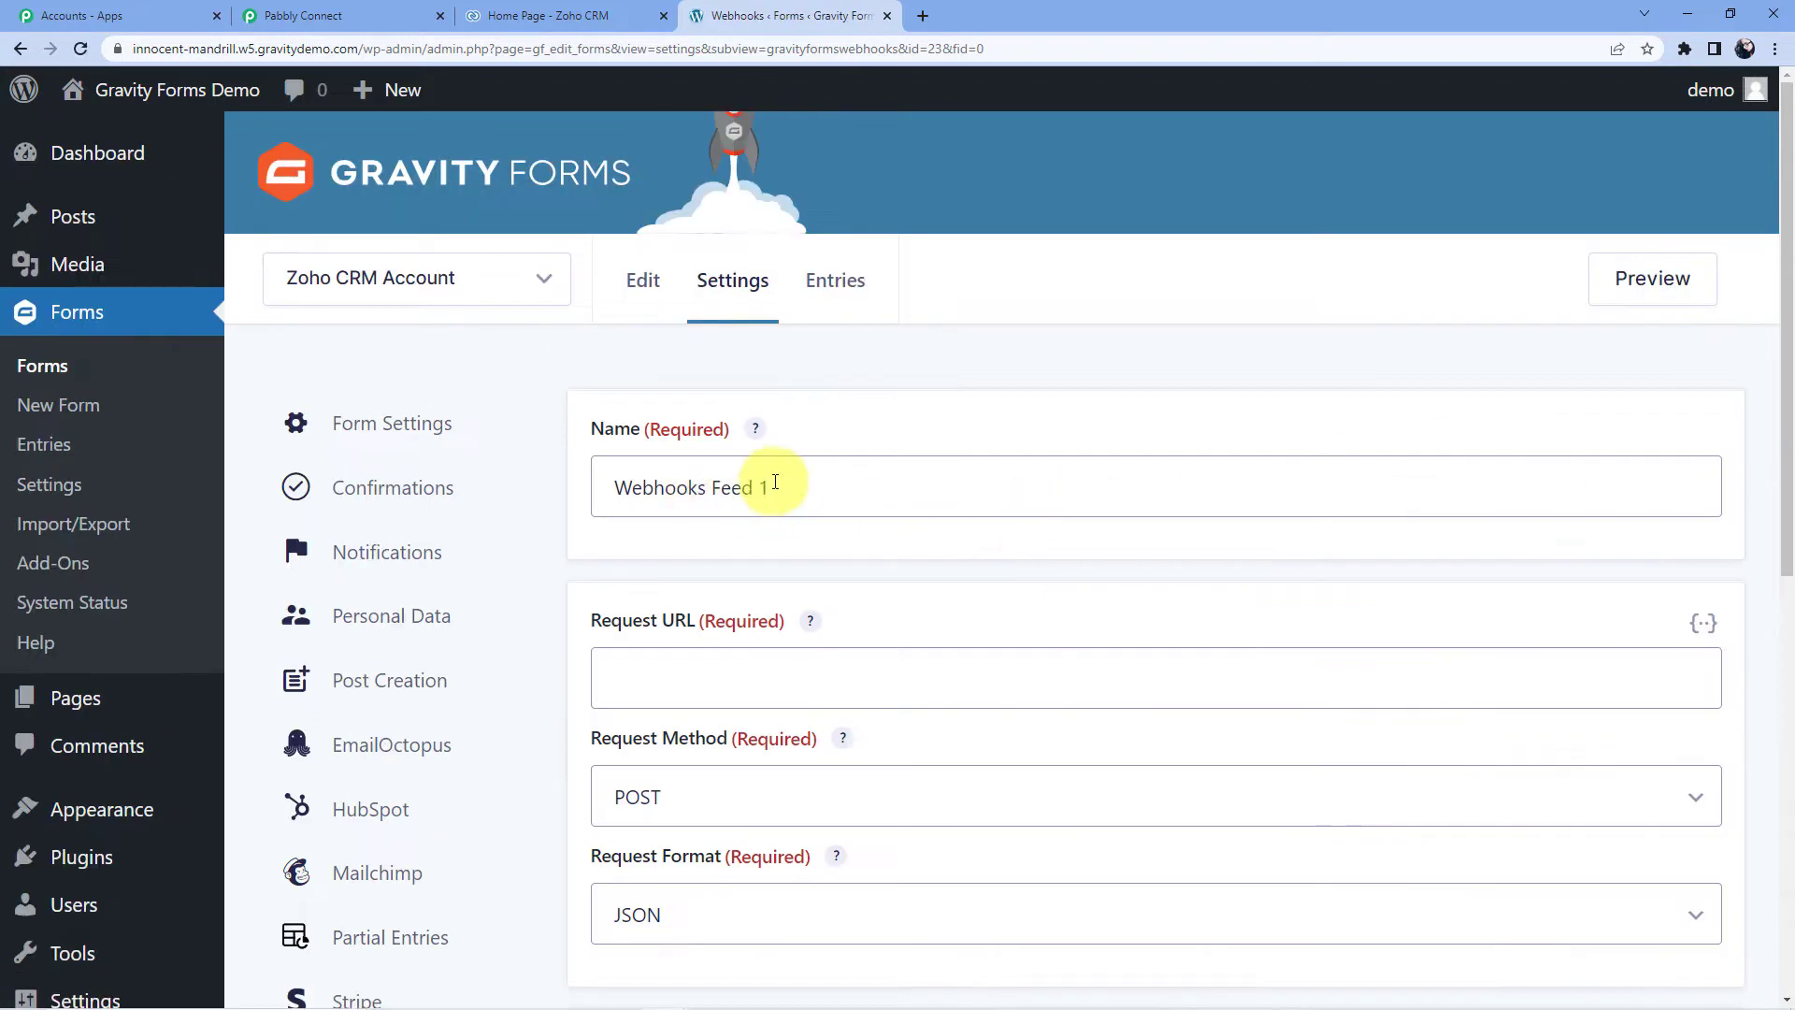
key(ctrl+a)
key(BackSpace)
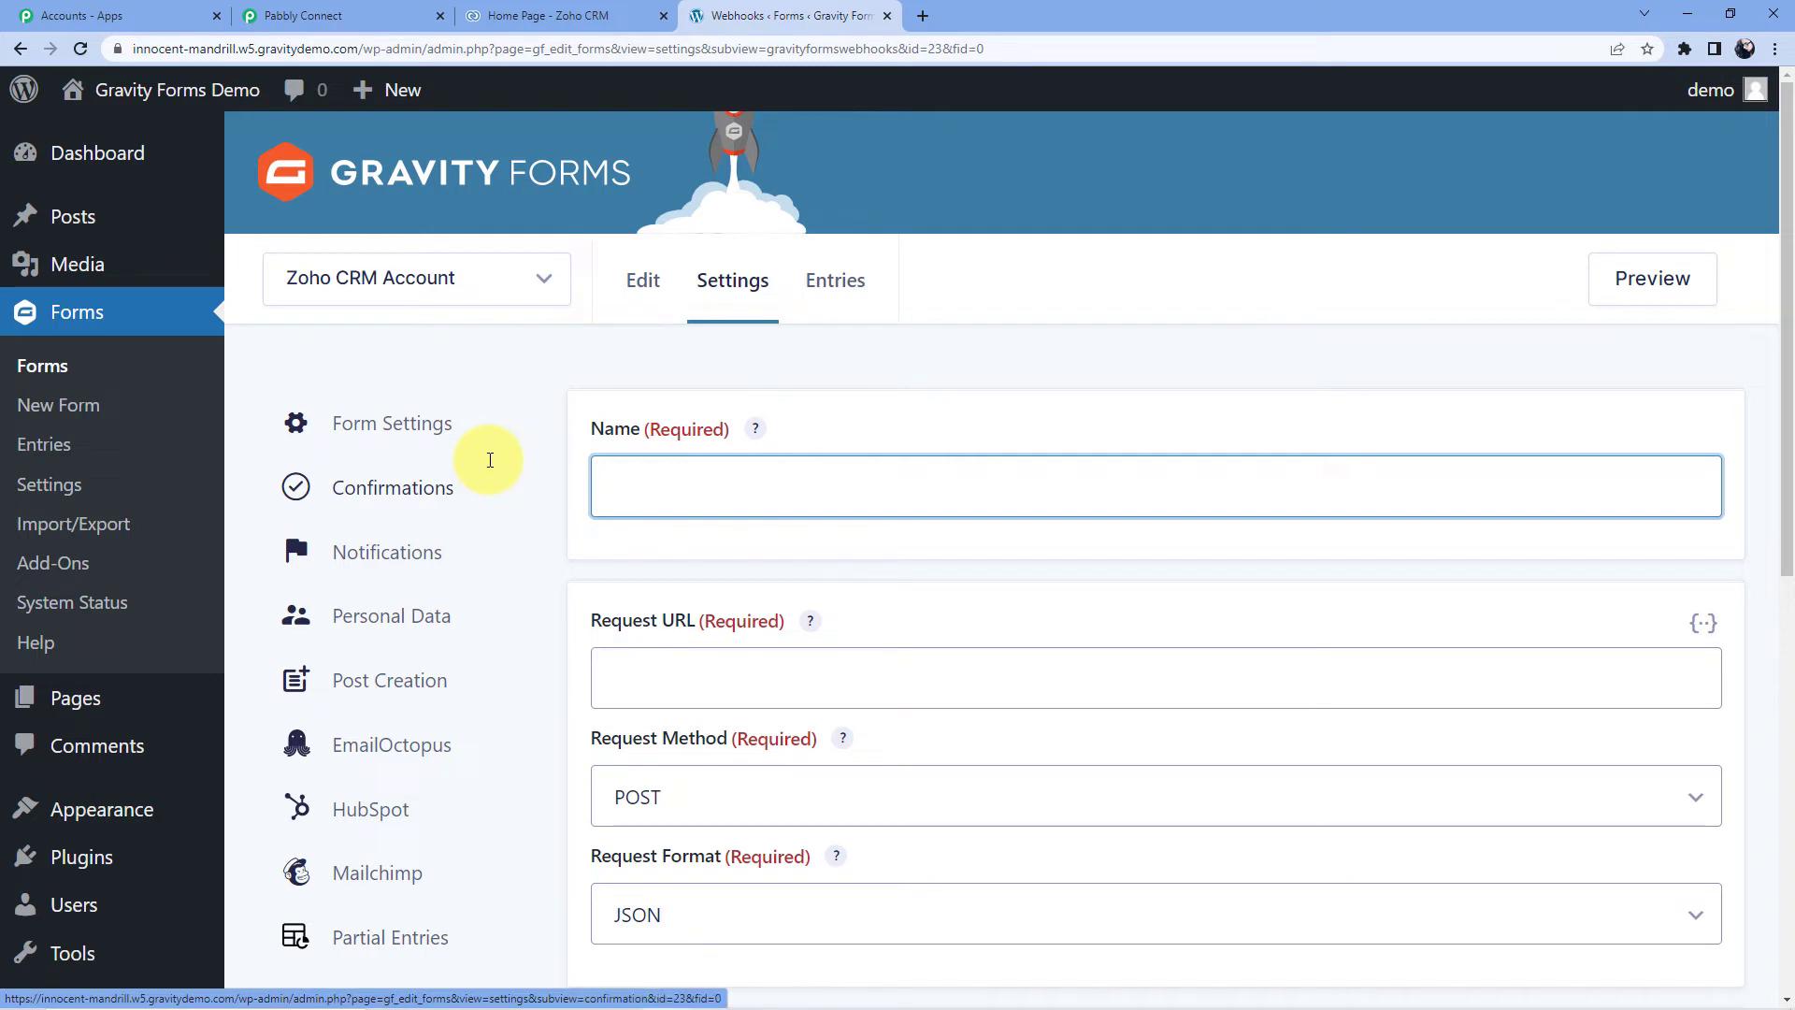
text(Gravity to Zoho)
- Paste the Pabbly webhook URL into the feed's Request URL field
scroll(598, 579, down, 4)
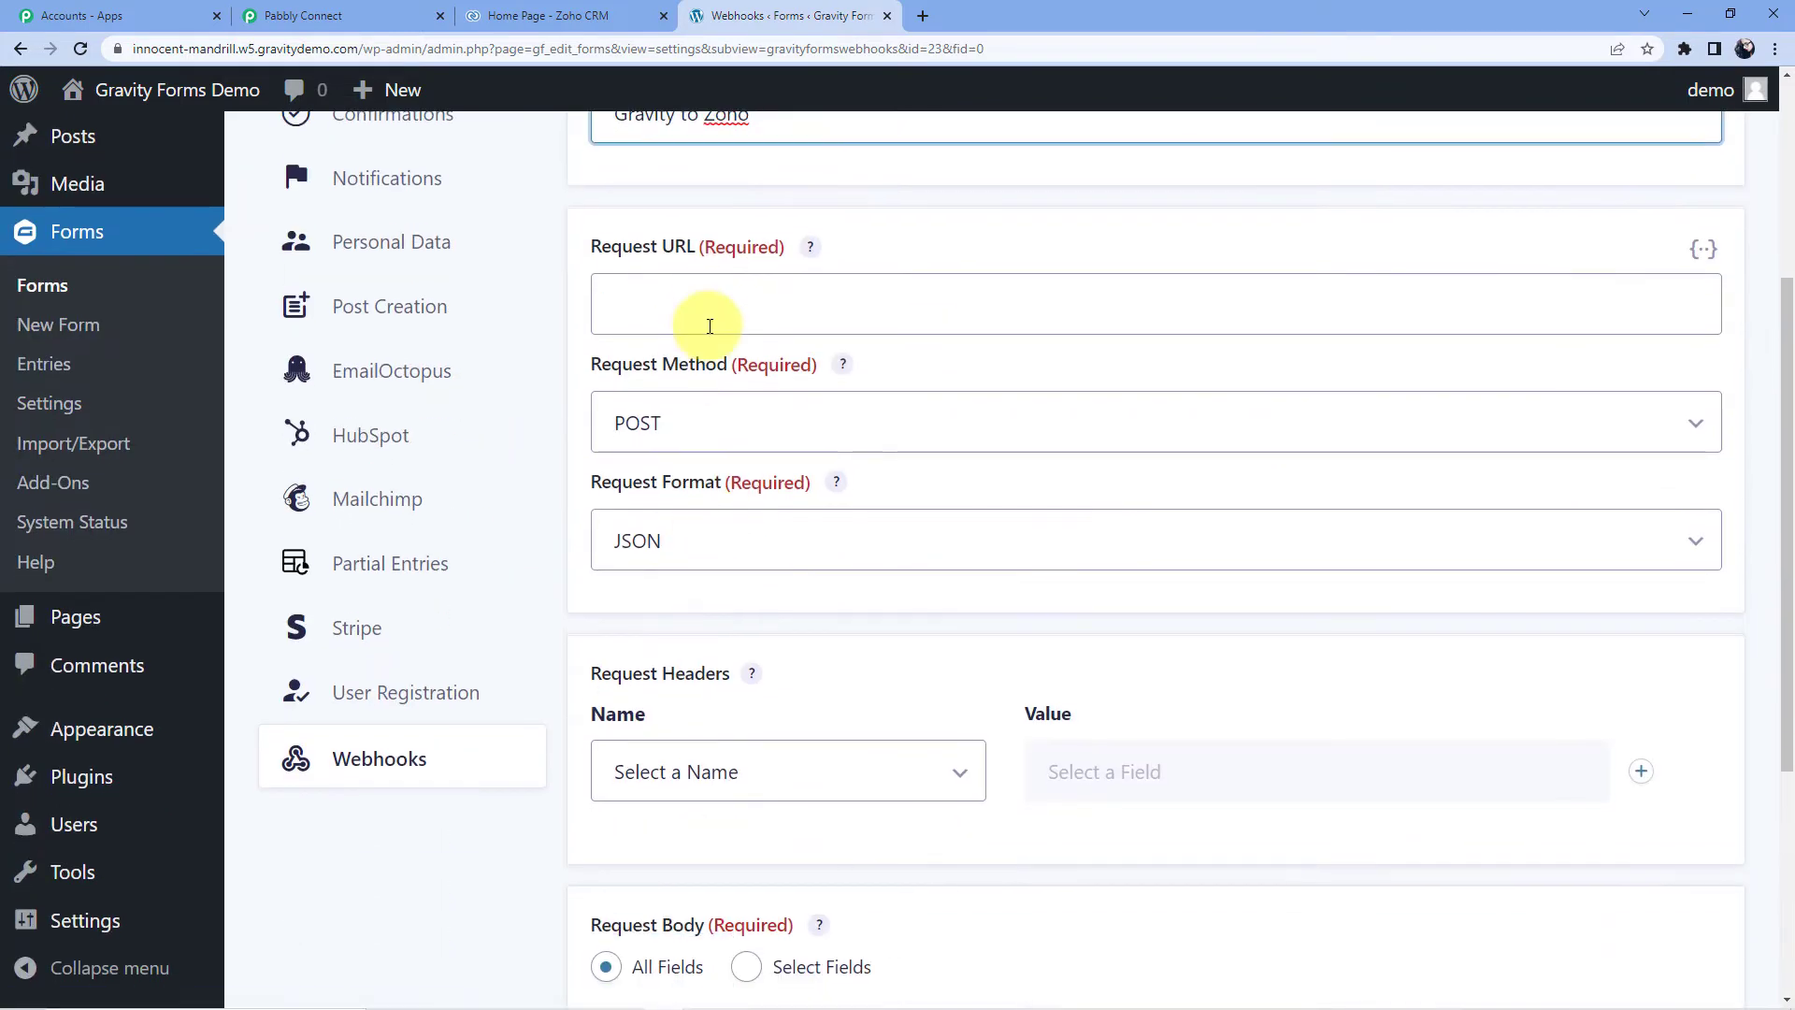
click(673, 306)
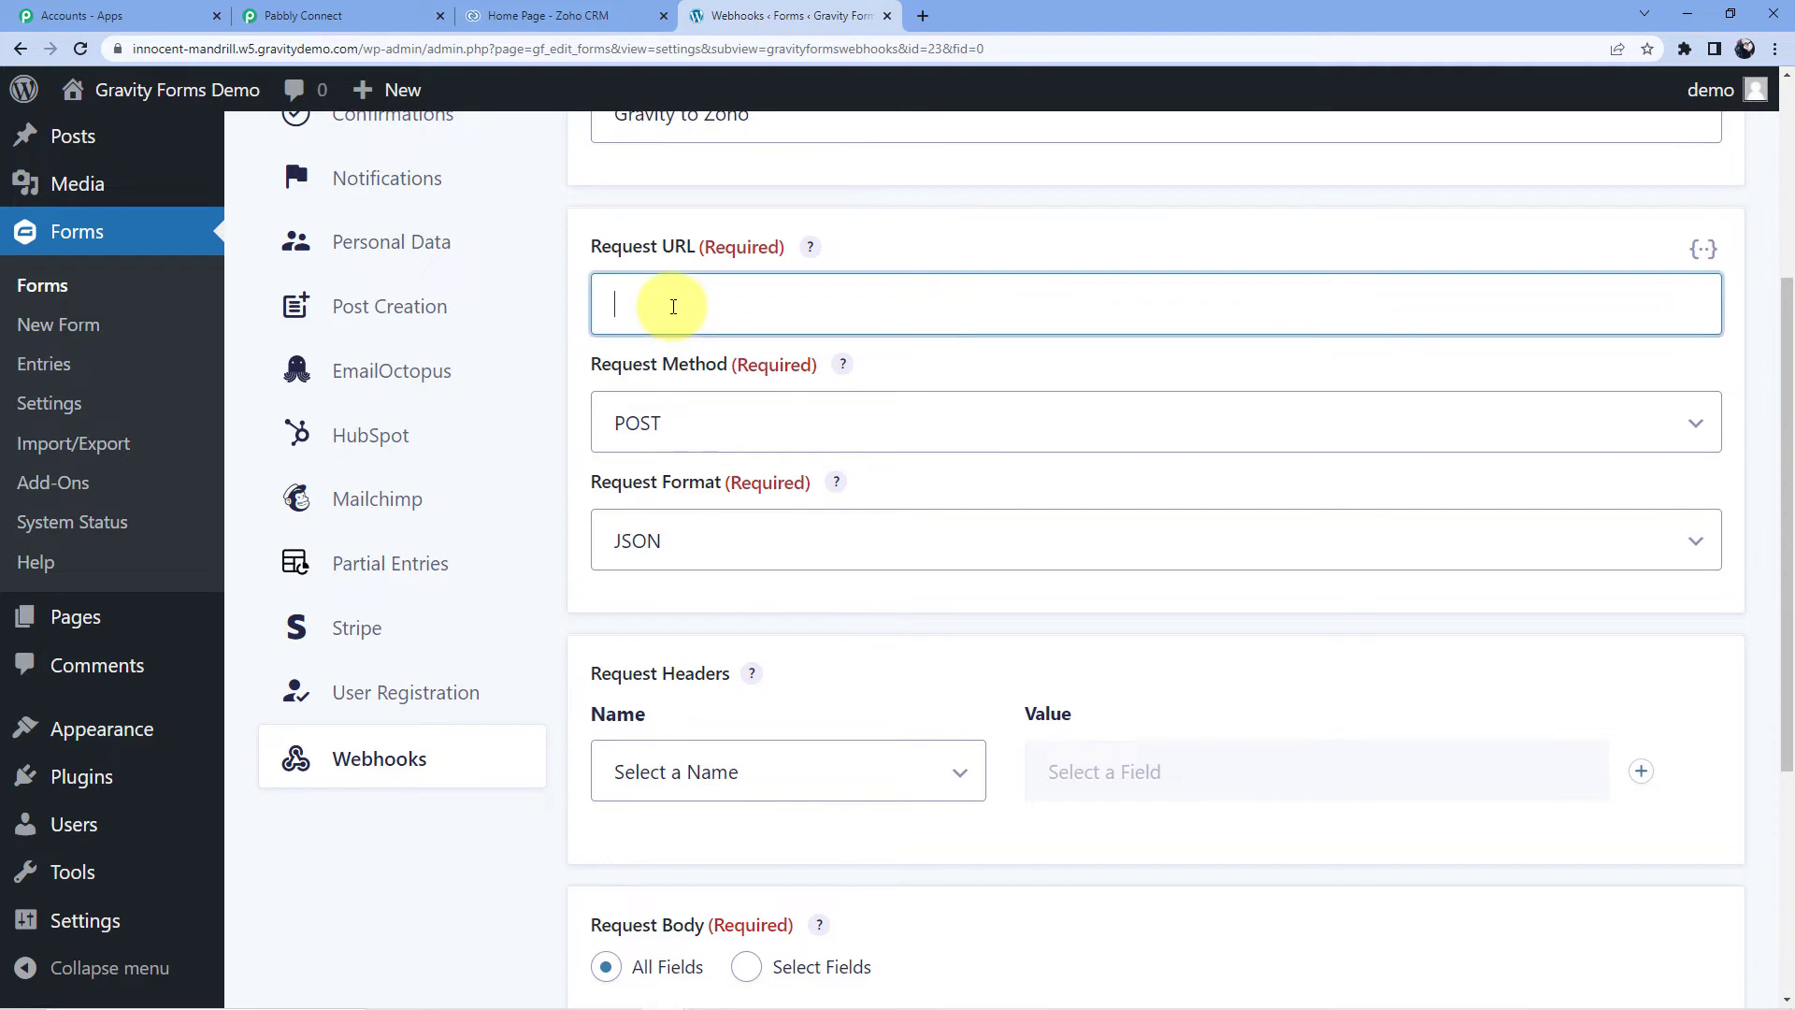
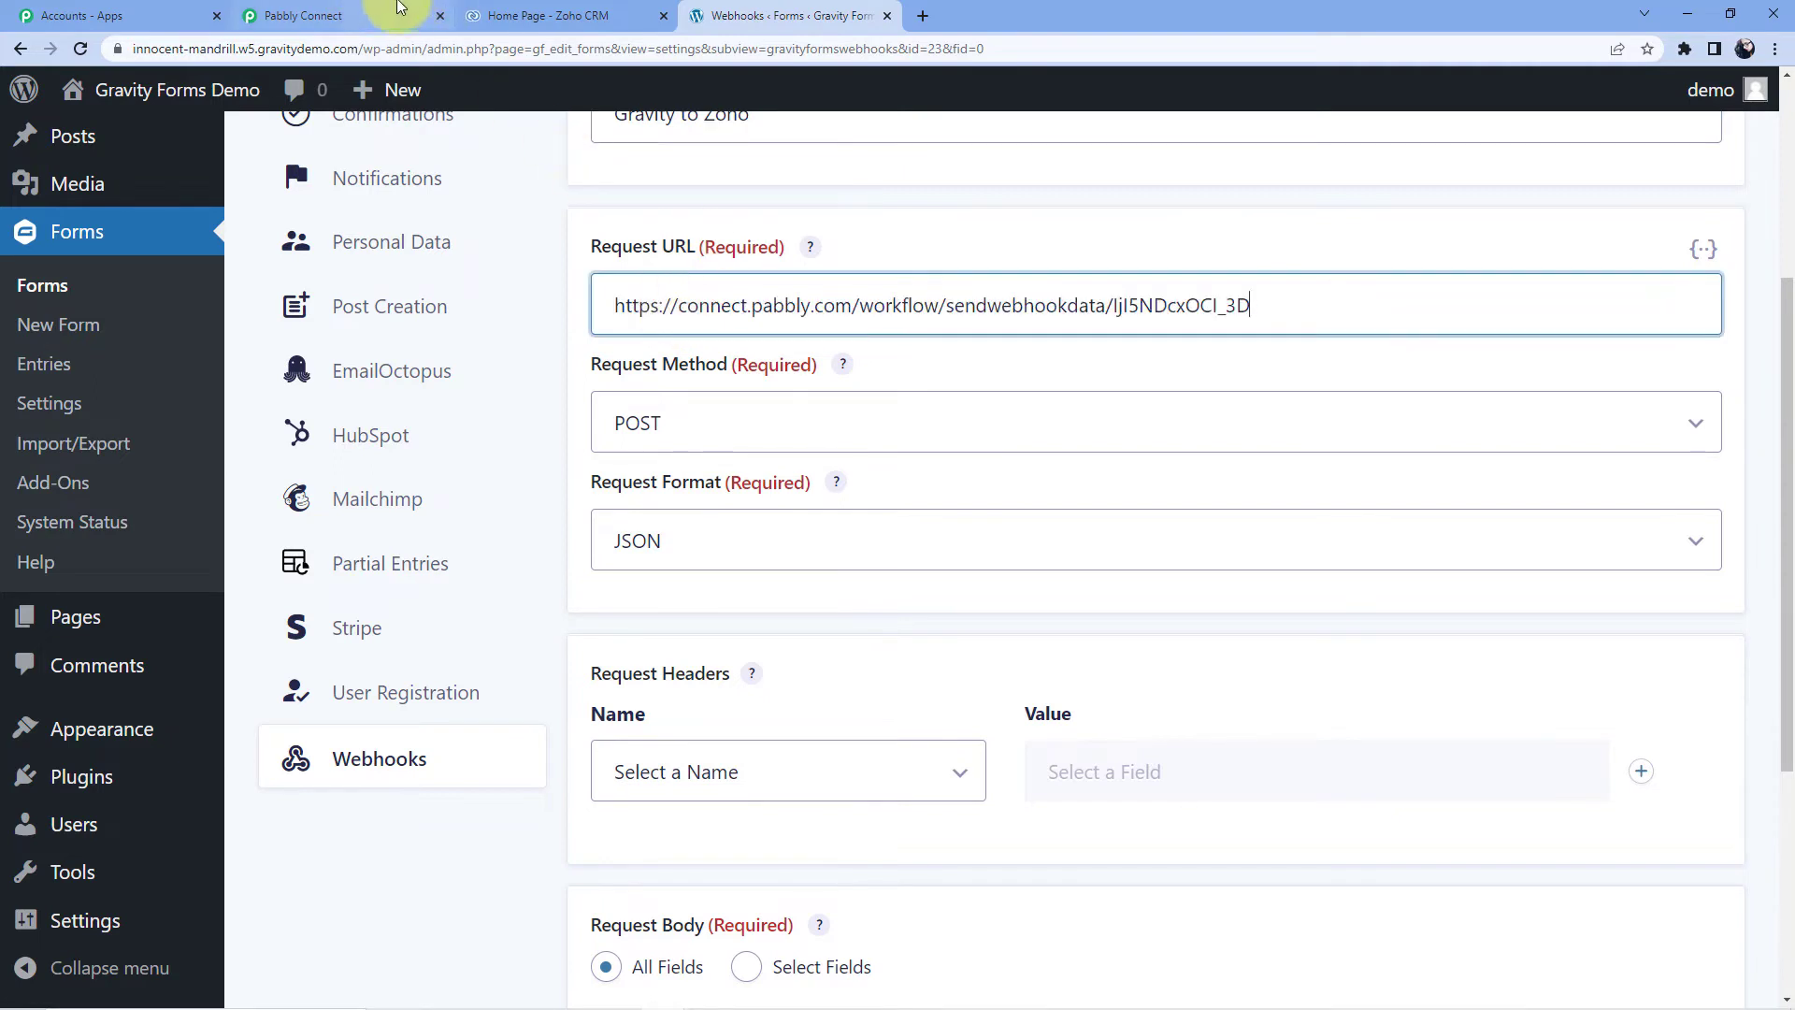
click(371, 16)
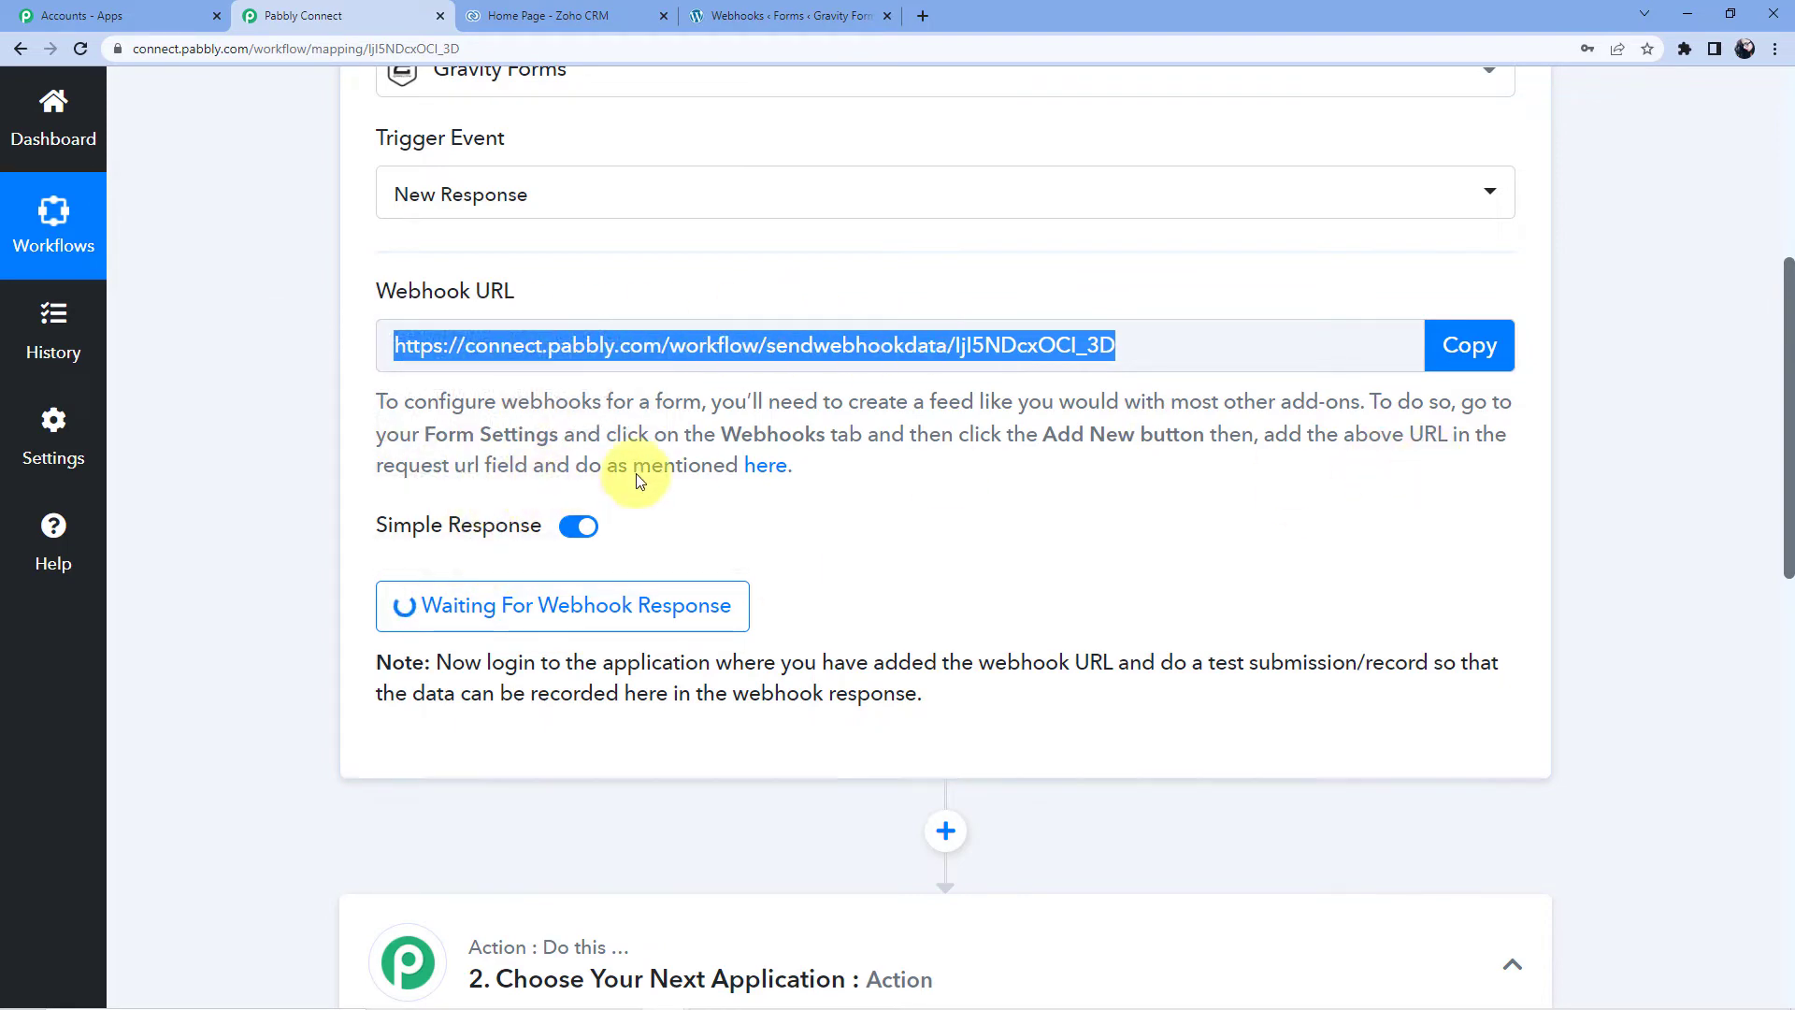
click(729, 16)
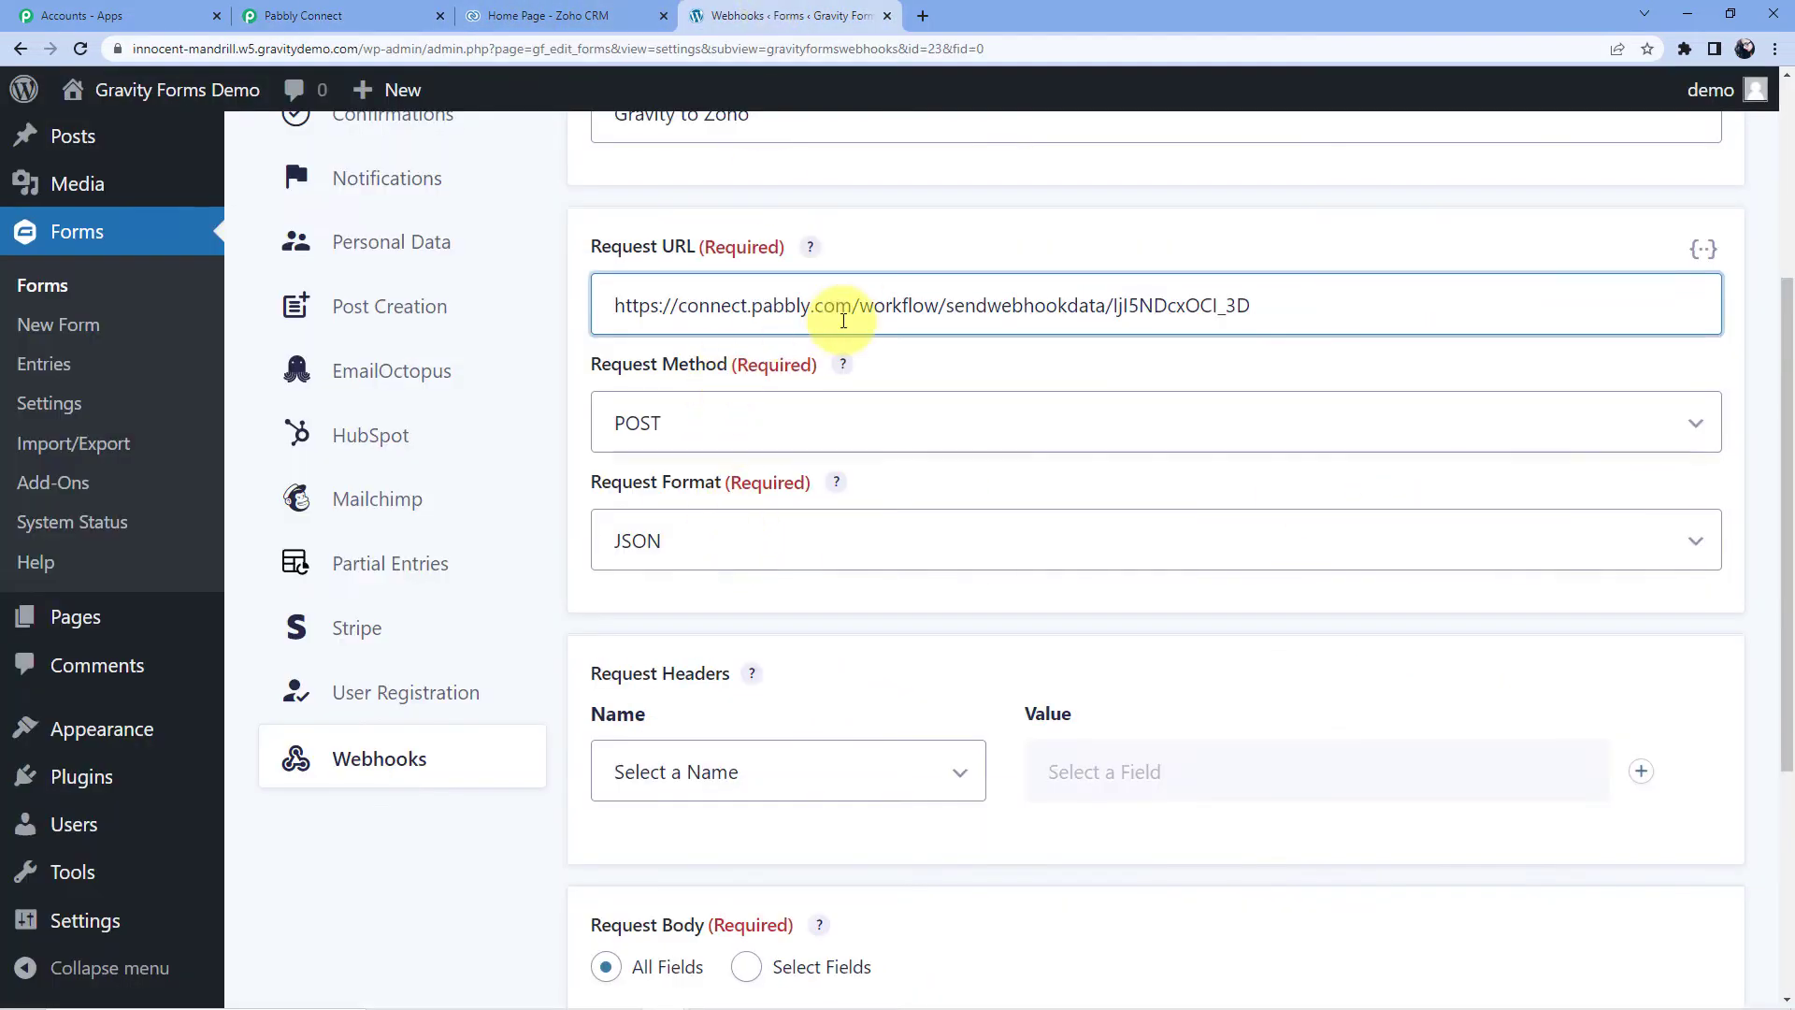
scroll(1038, 381, down, 3)
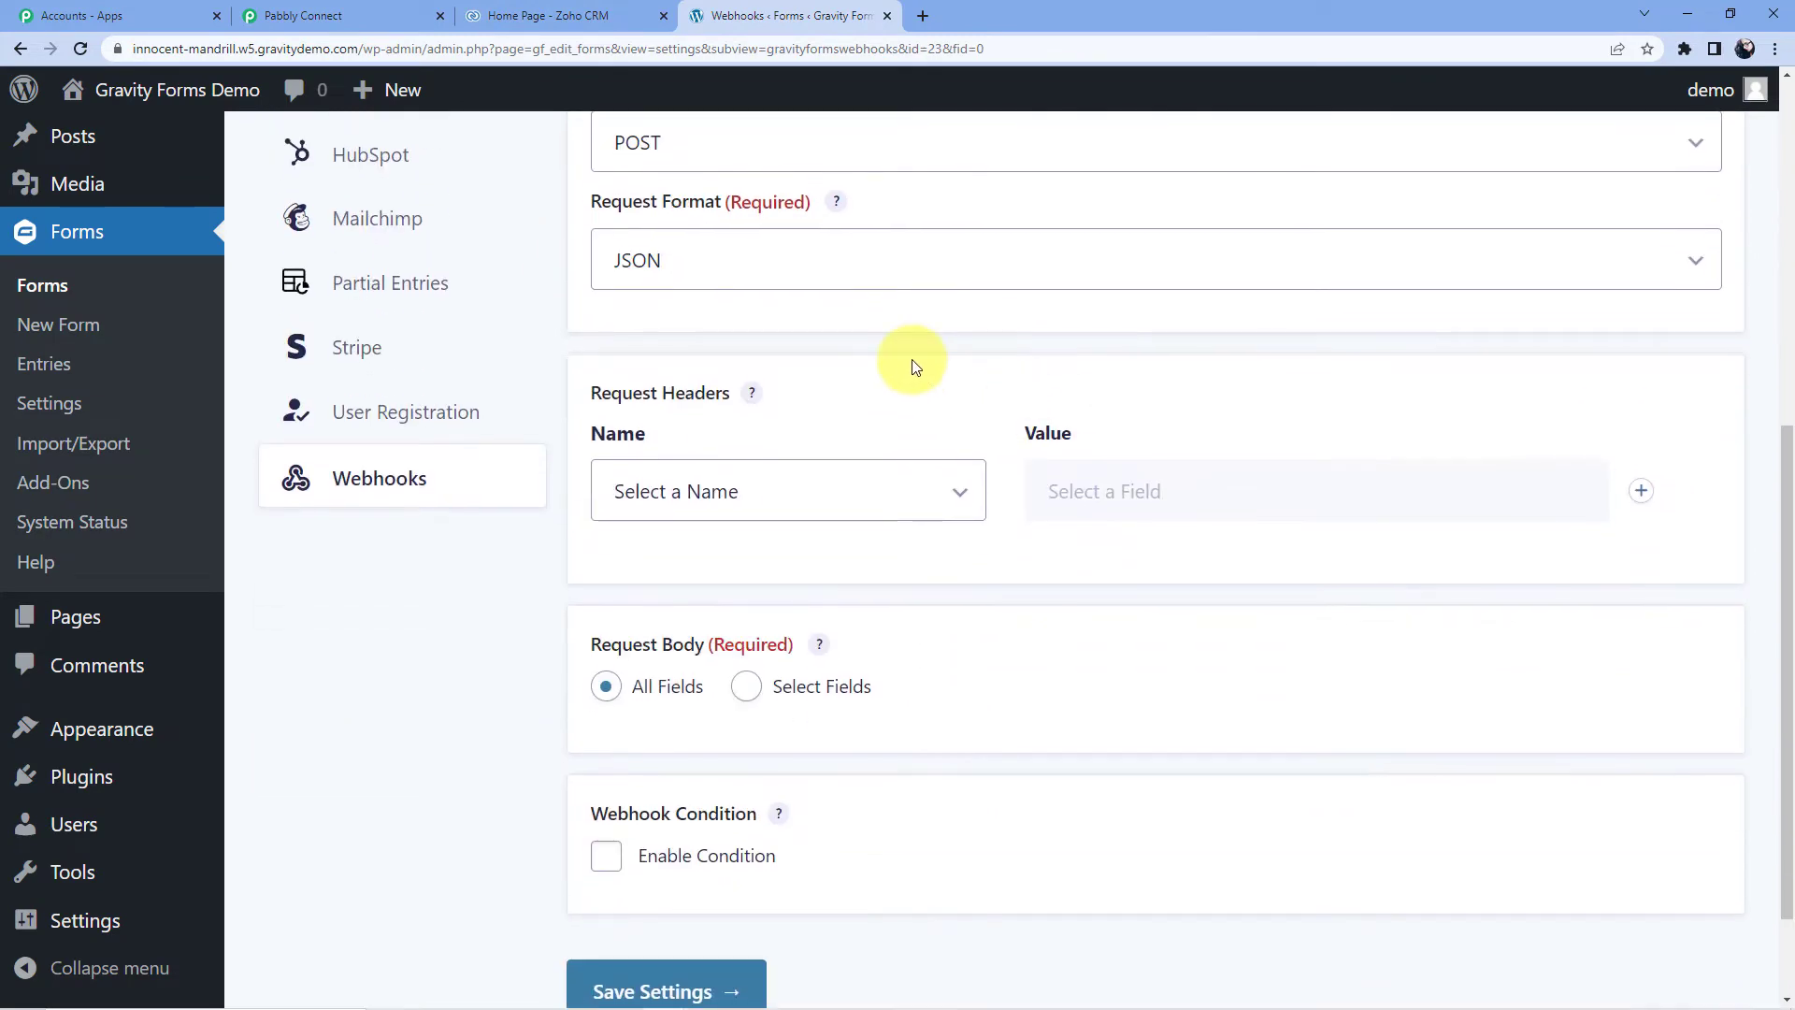
scroll(869, 485, up, 2)
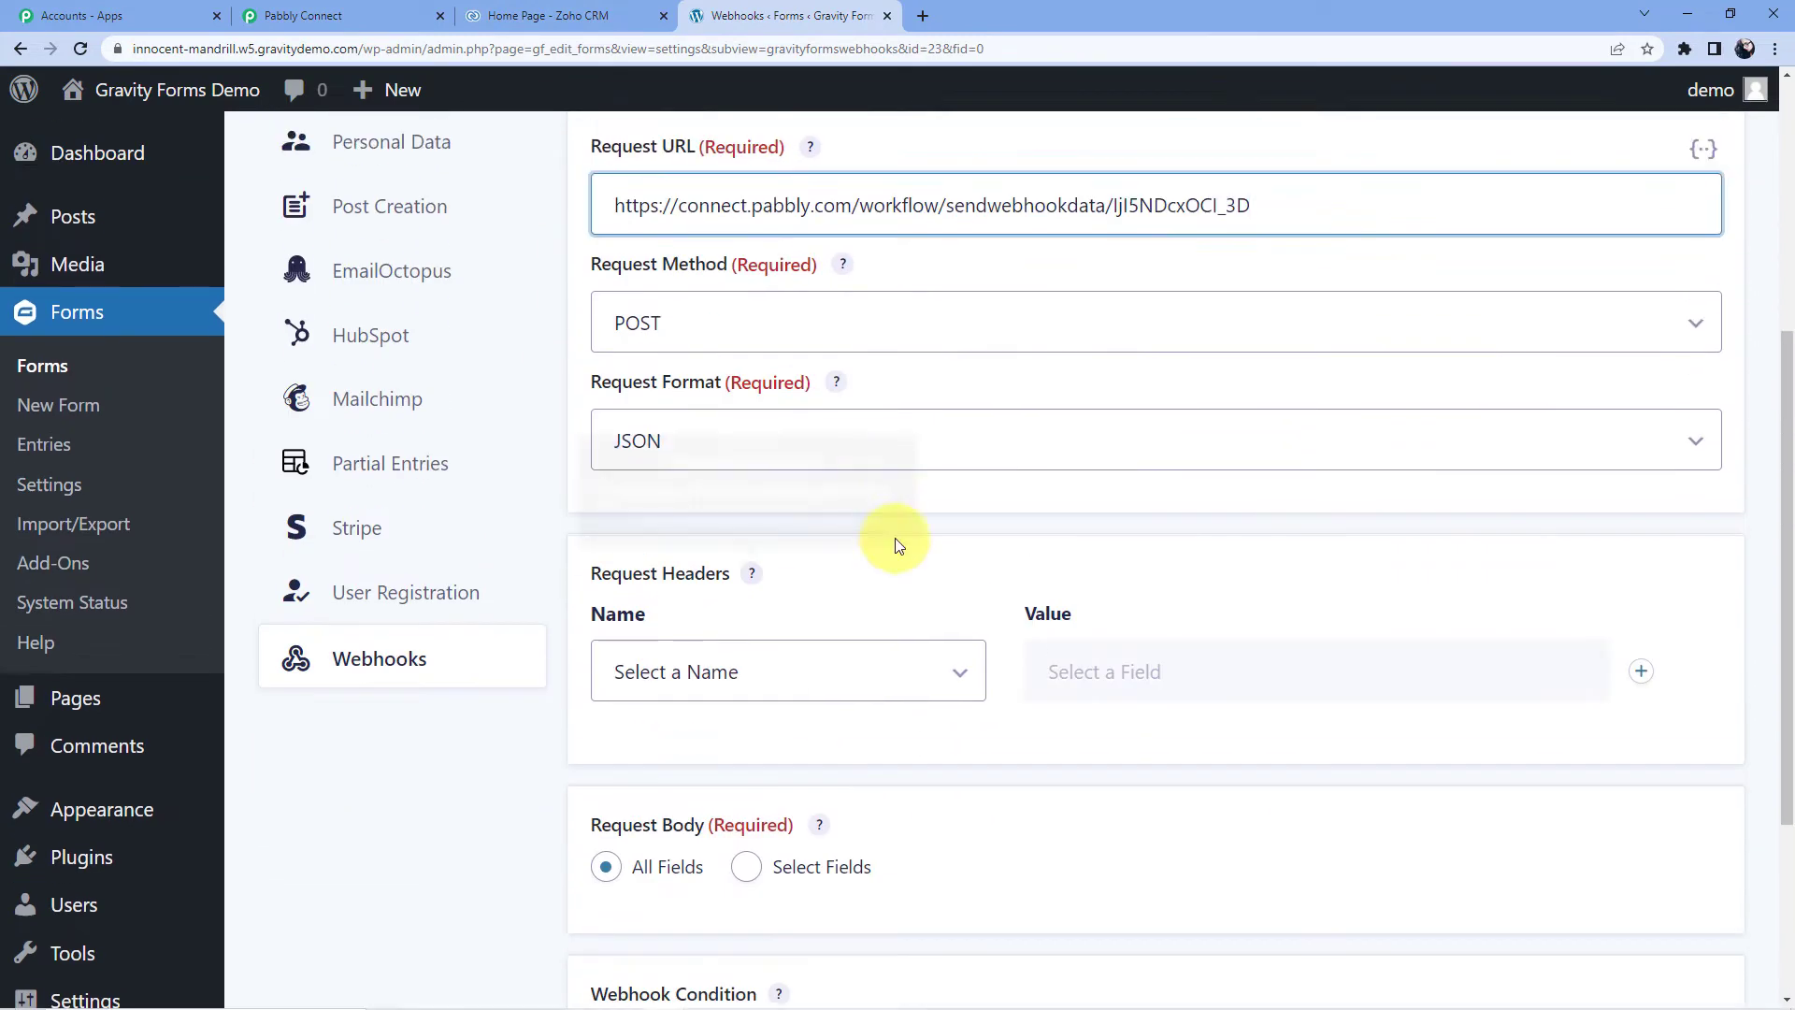
- Save the 'Gravity to Zoho' webhook feed and return to the Forms list
click(809, 670)
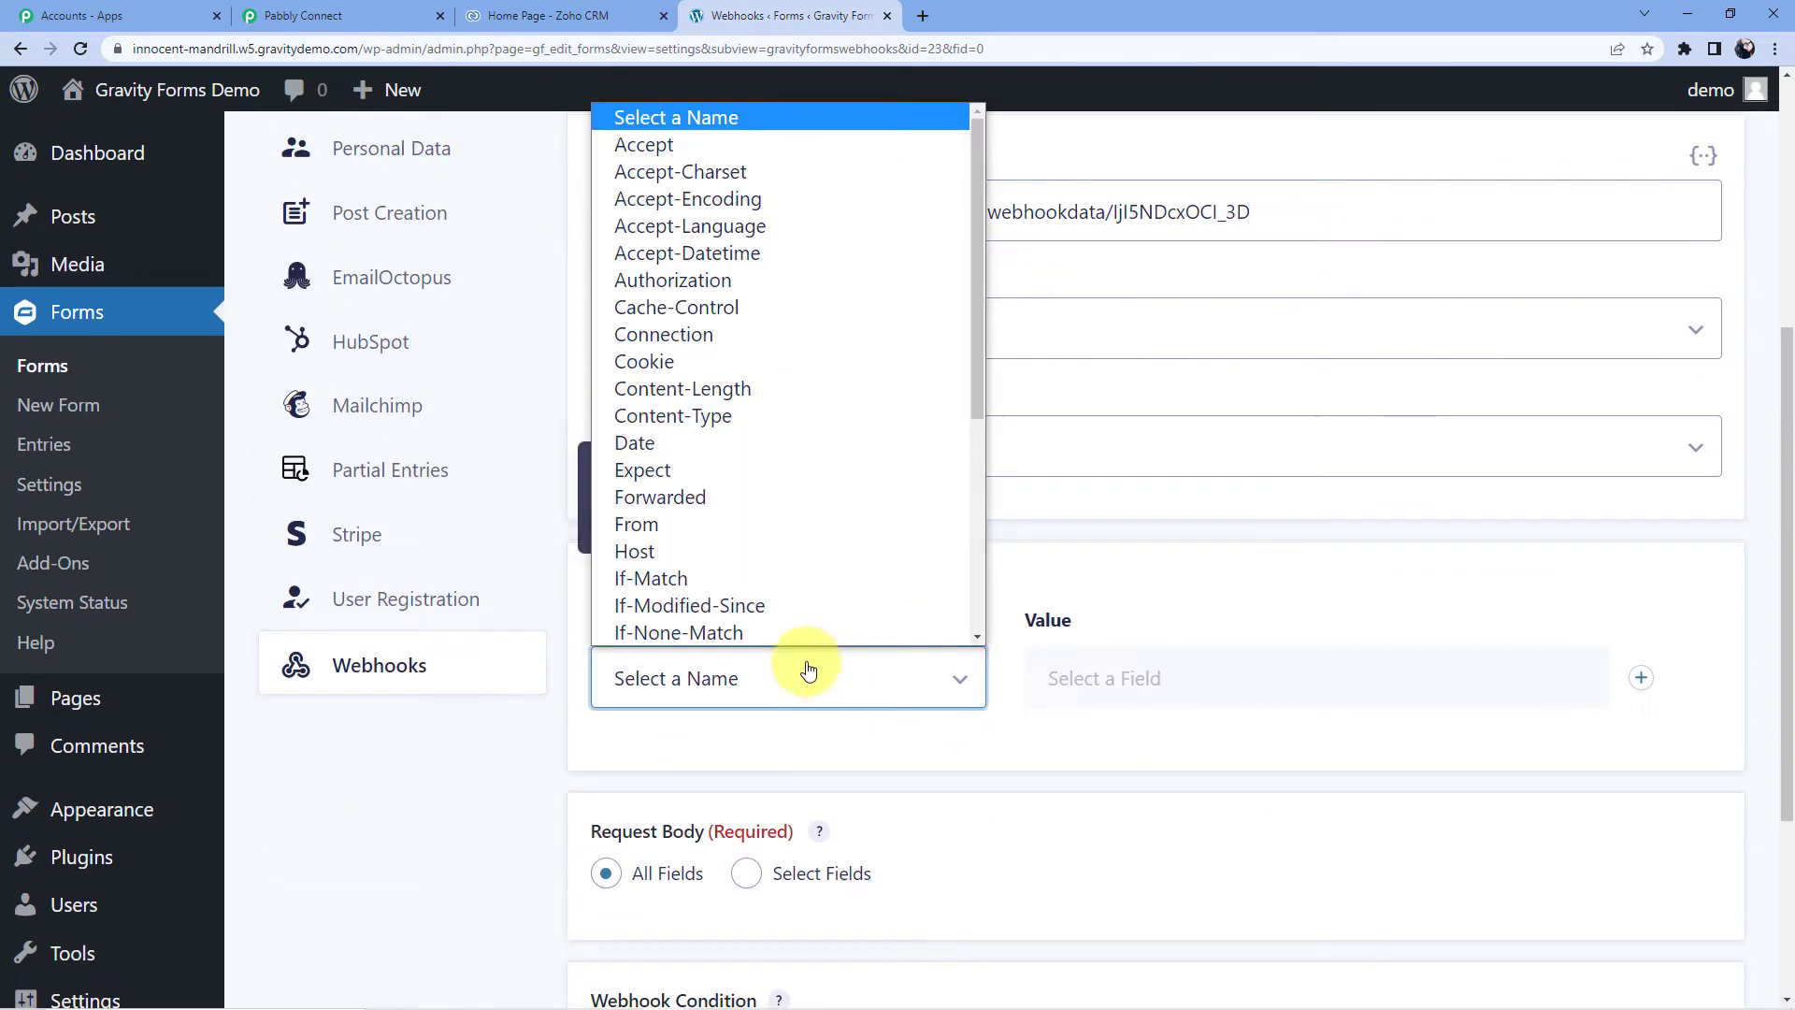
click(1177, 168)
scroll(865, 346, down, 3)
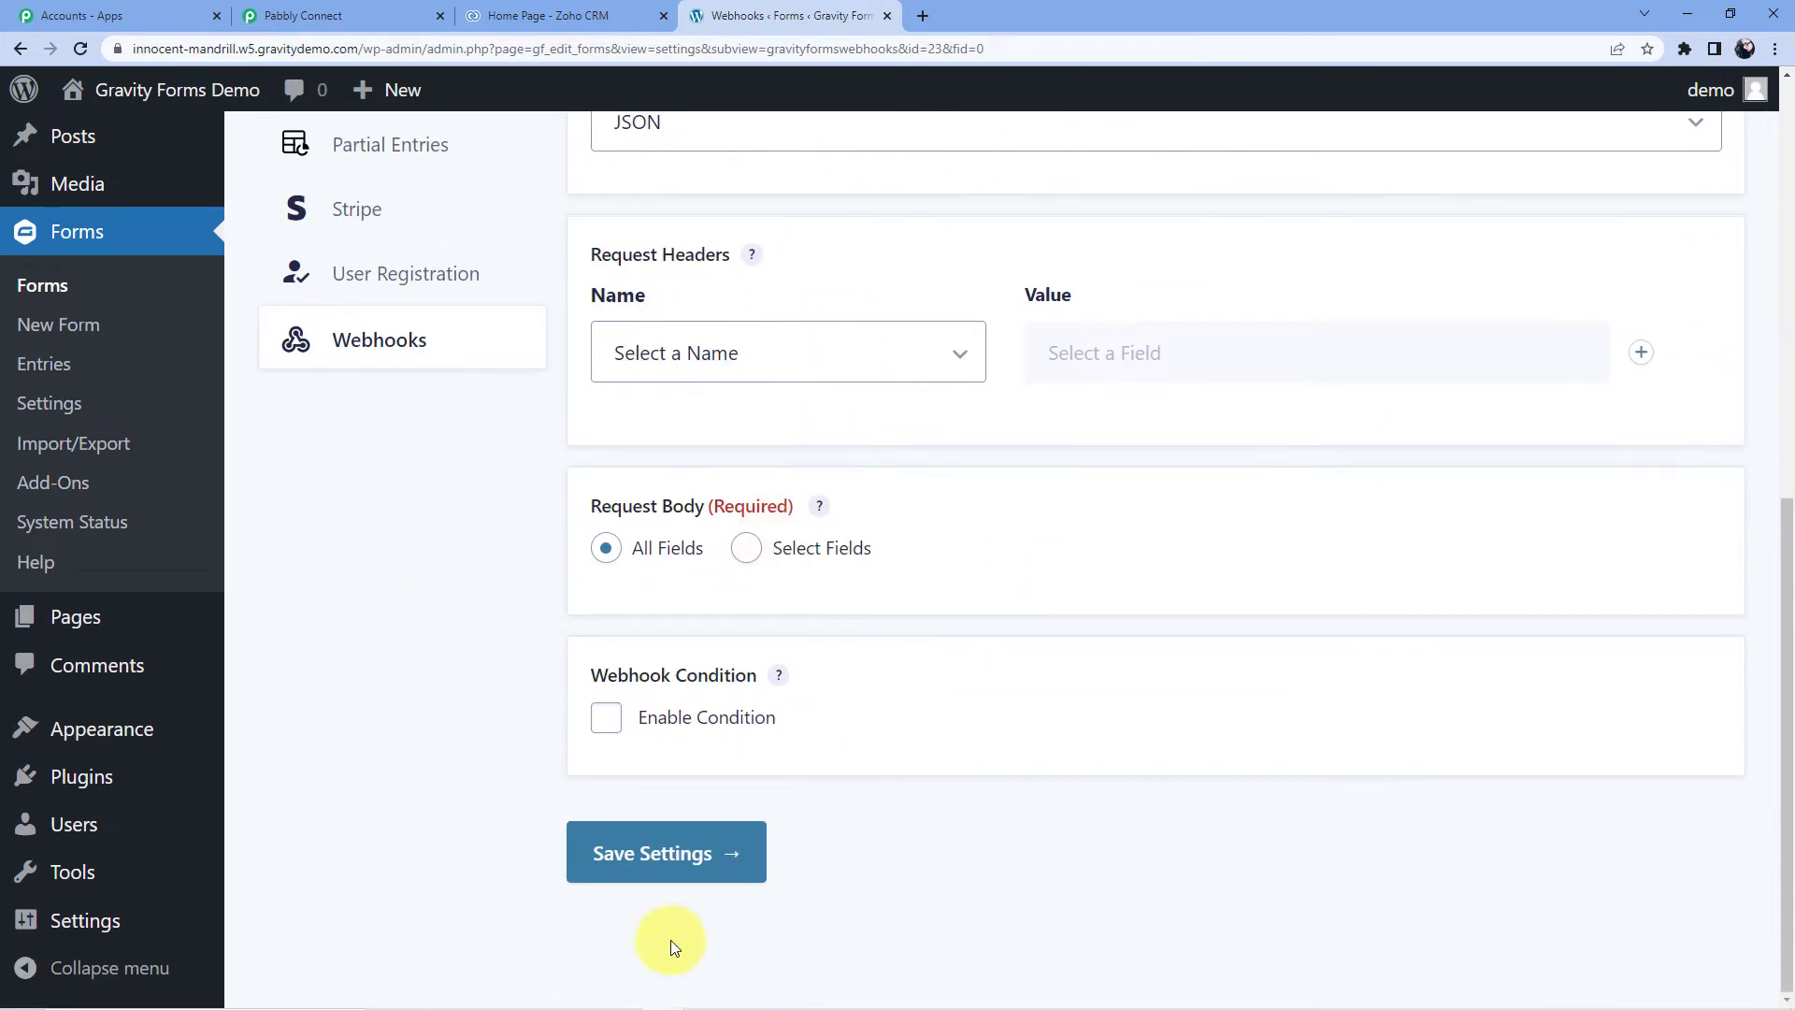
click(652, 875)
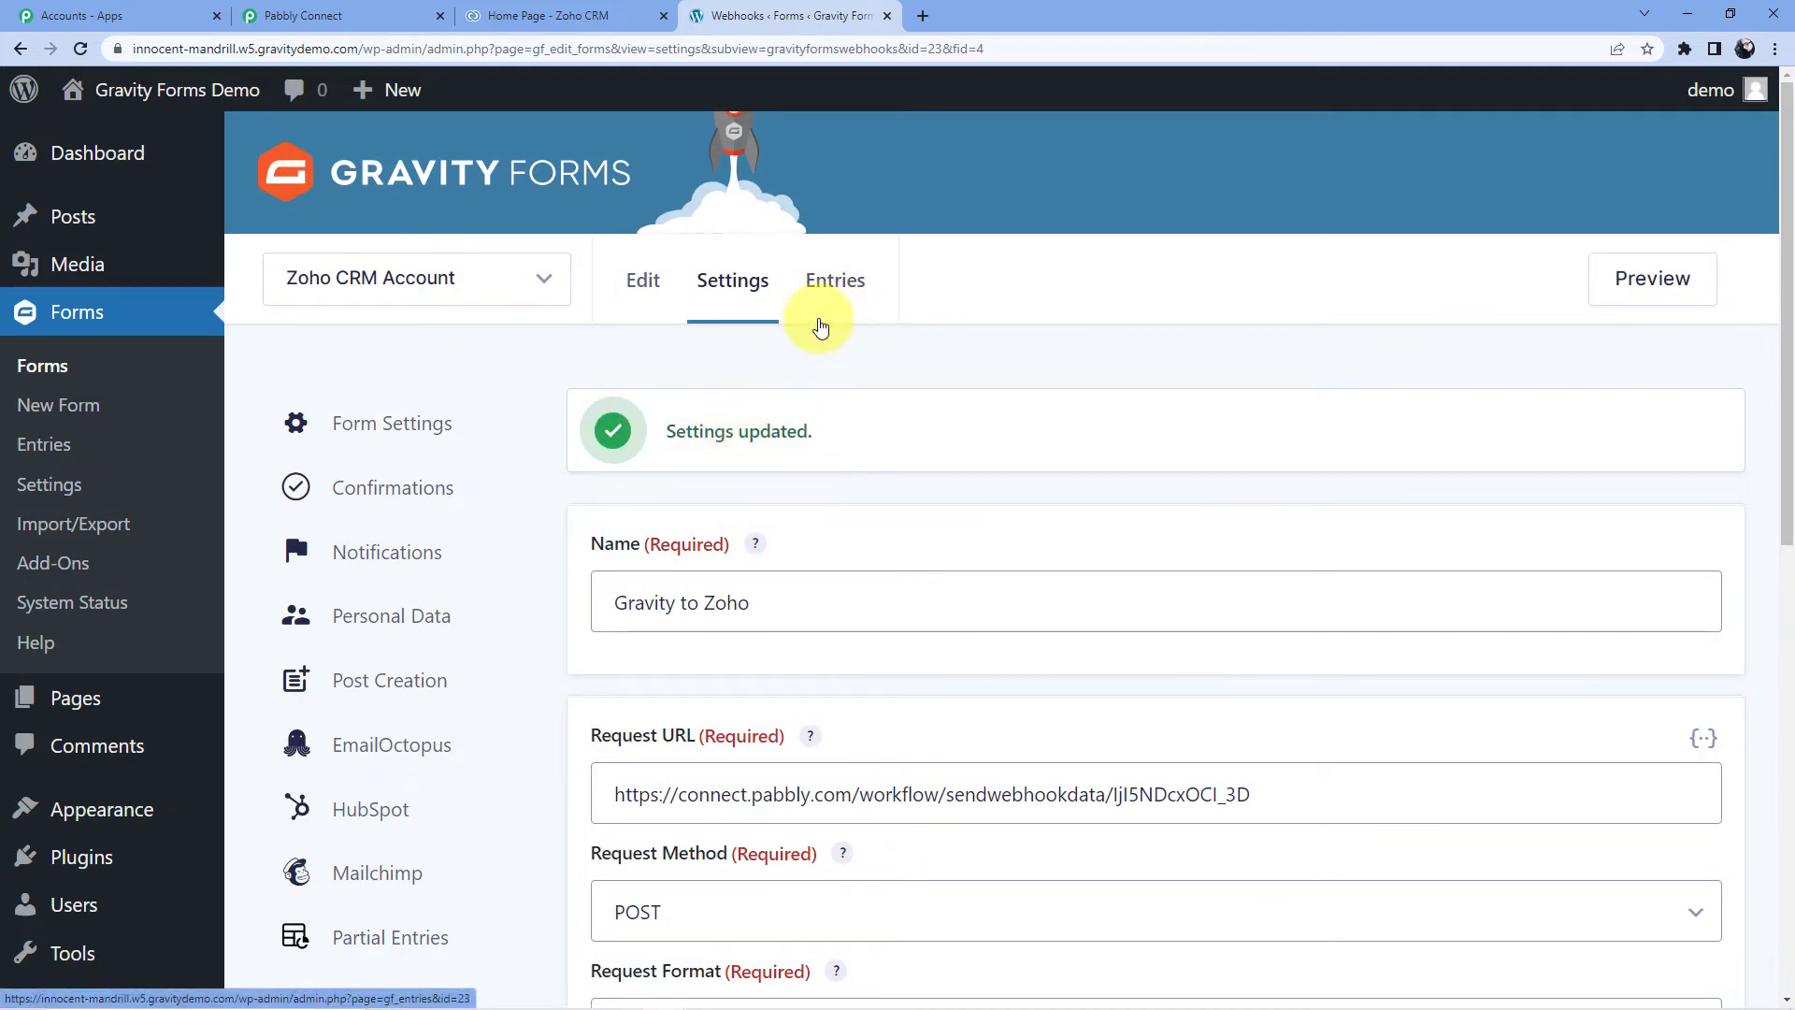
scroll(561, 411, down, 3)
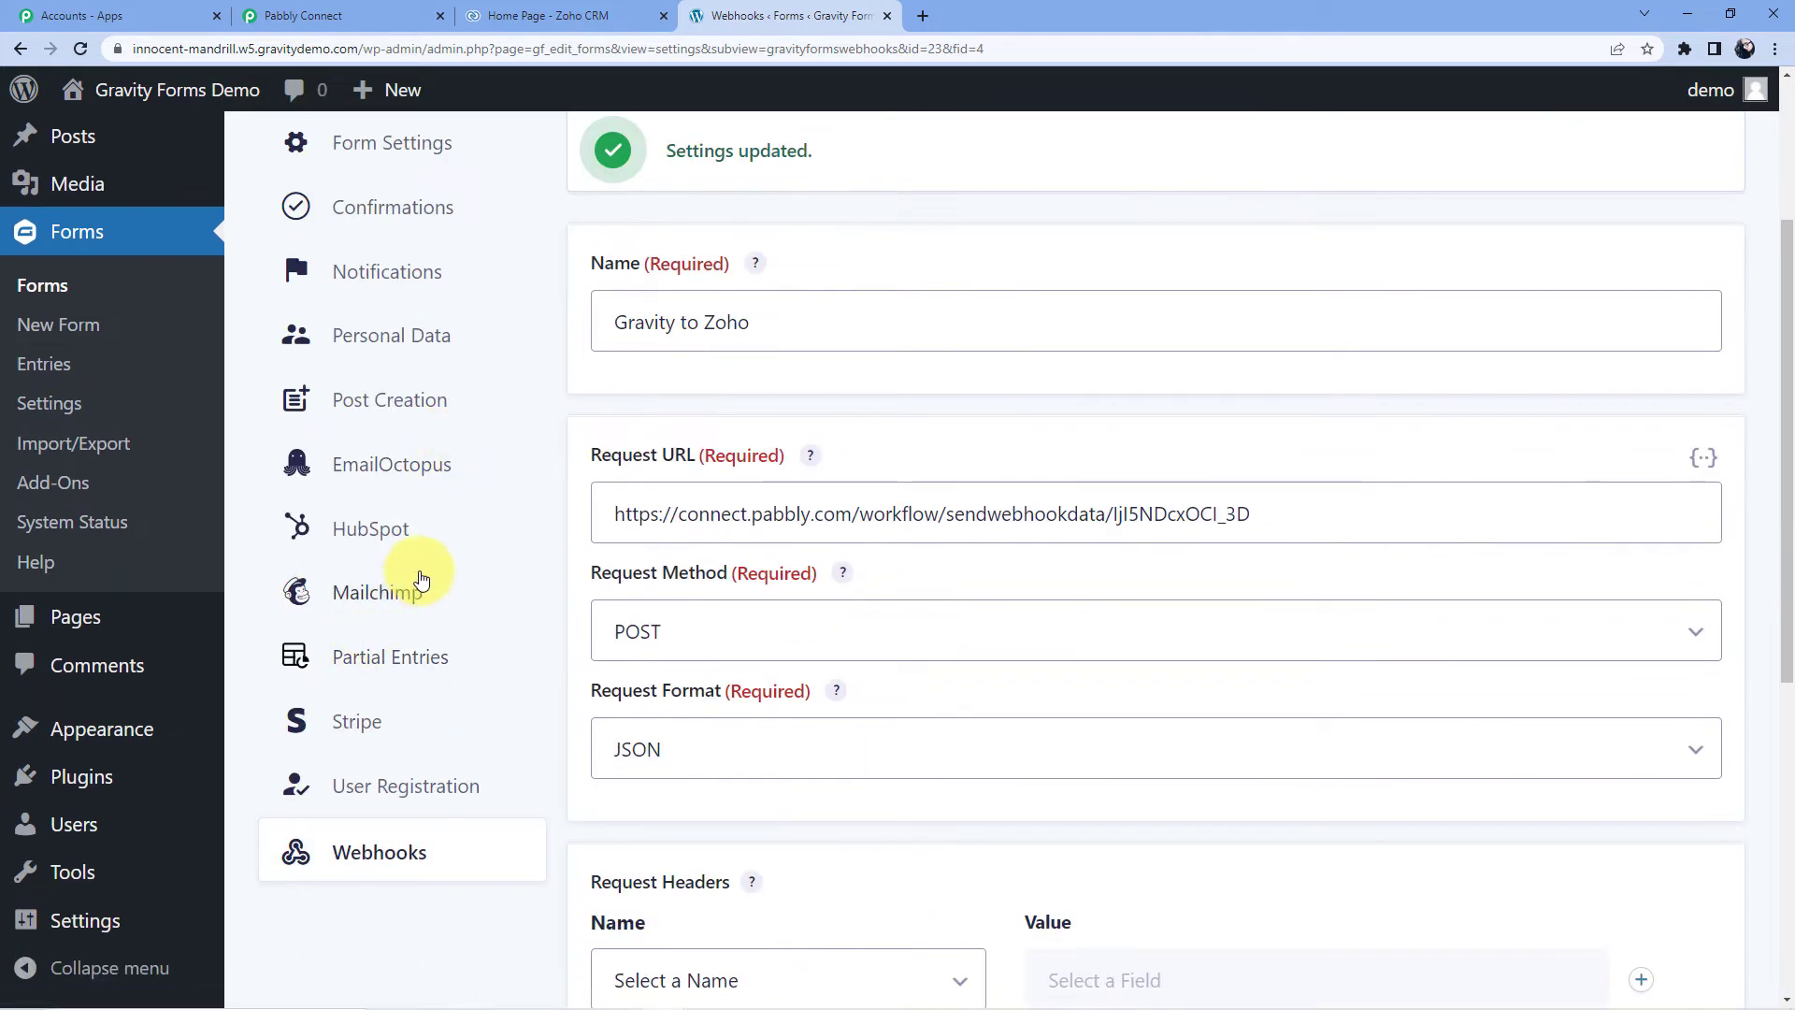
scroll(416, 584, up, 3)
click(42, 365)
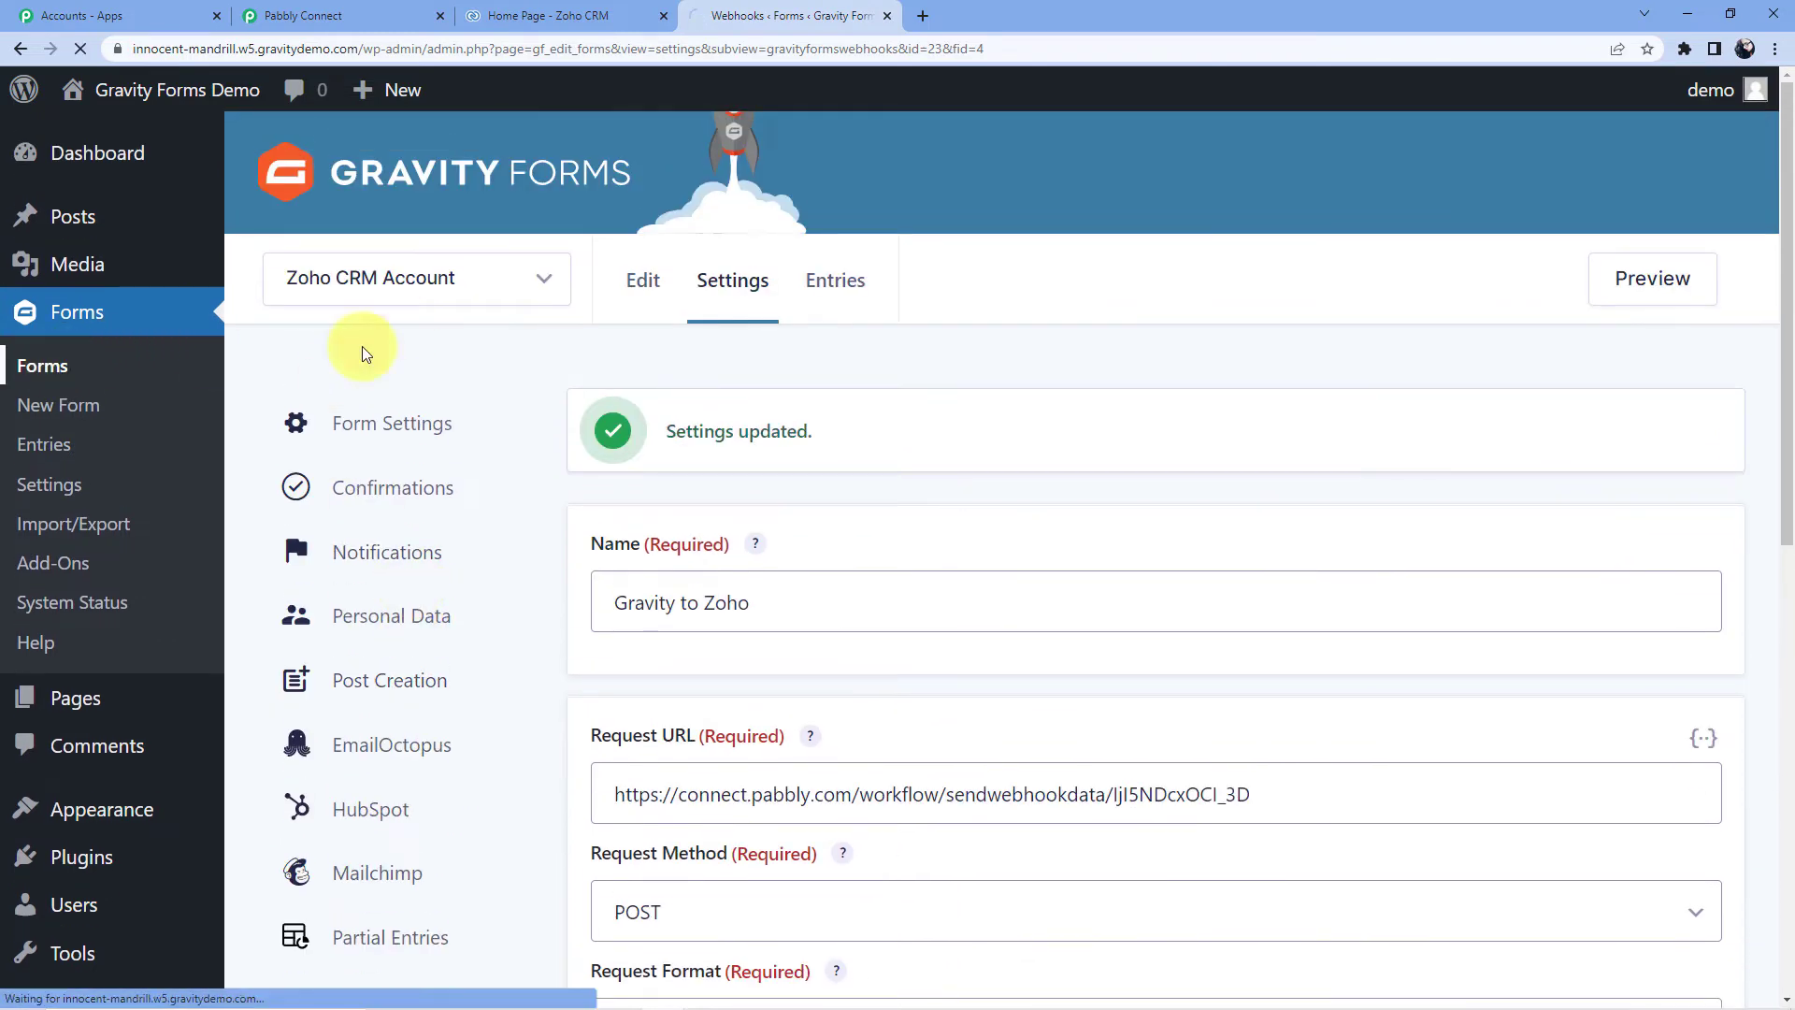
scroll(451, 347, down, 6)
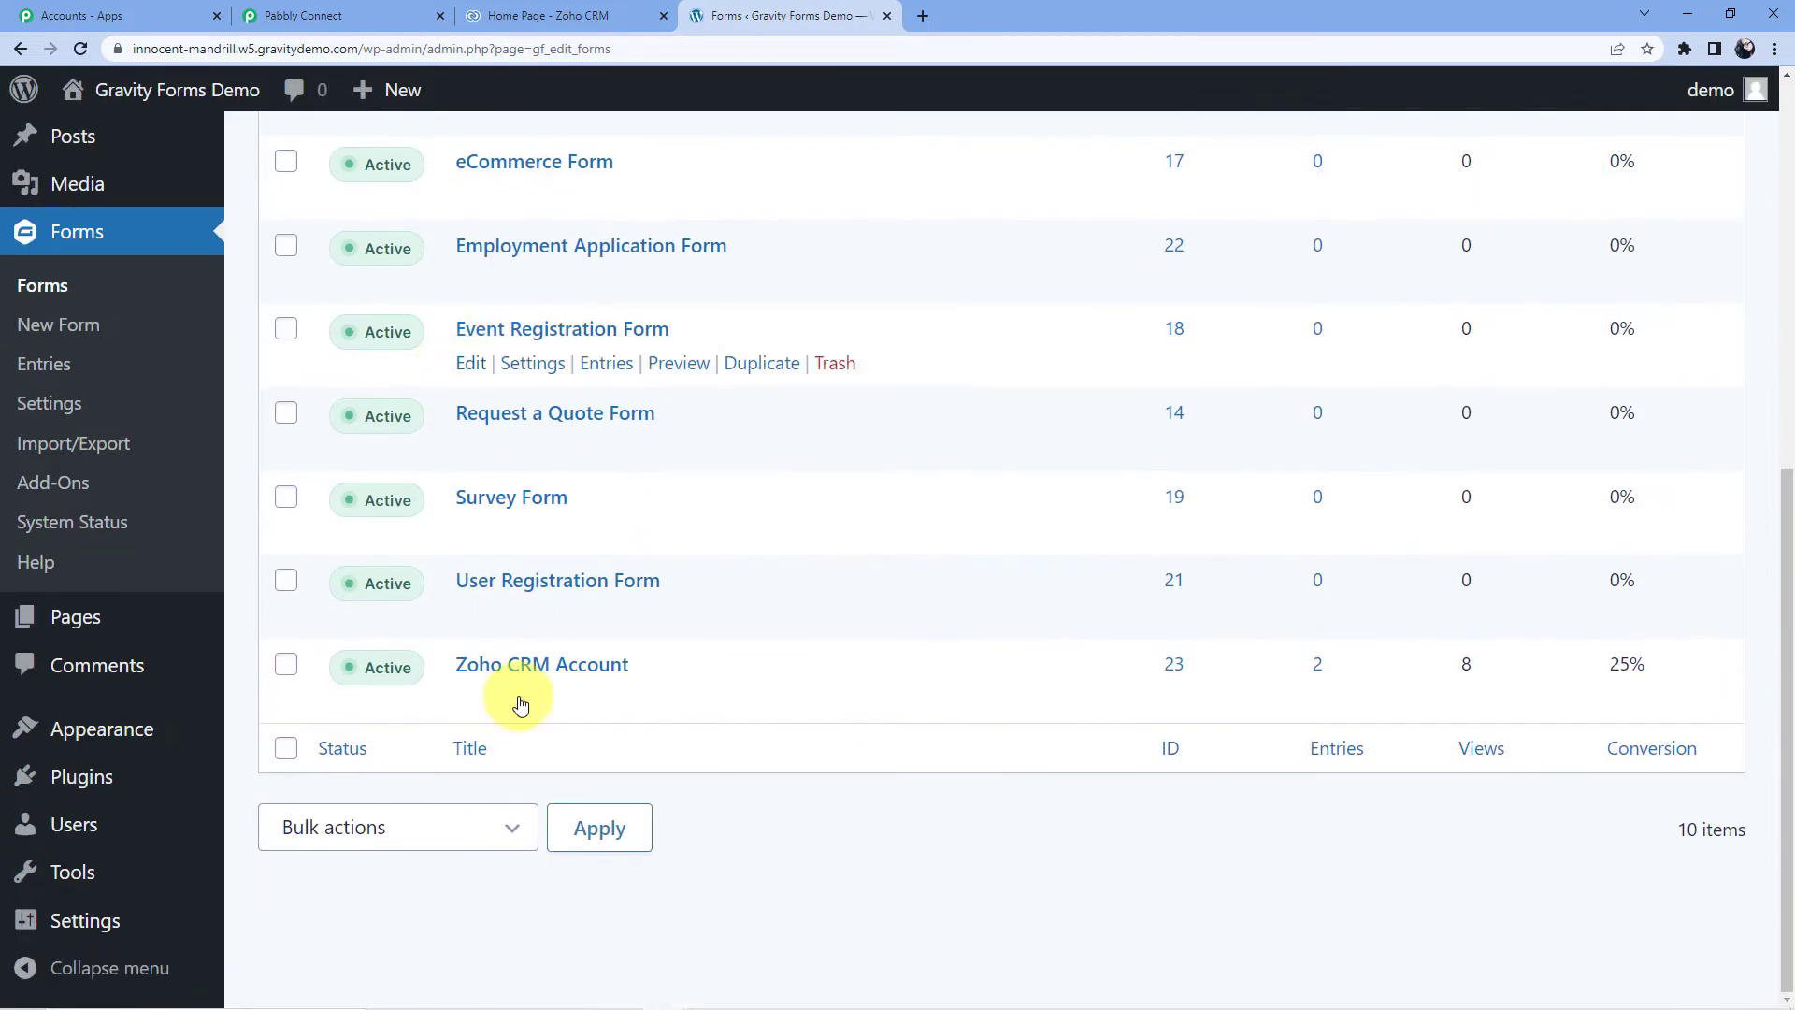
- Open a preview of the Zoho CRM Account form and begin filling it in
click(479, 666)
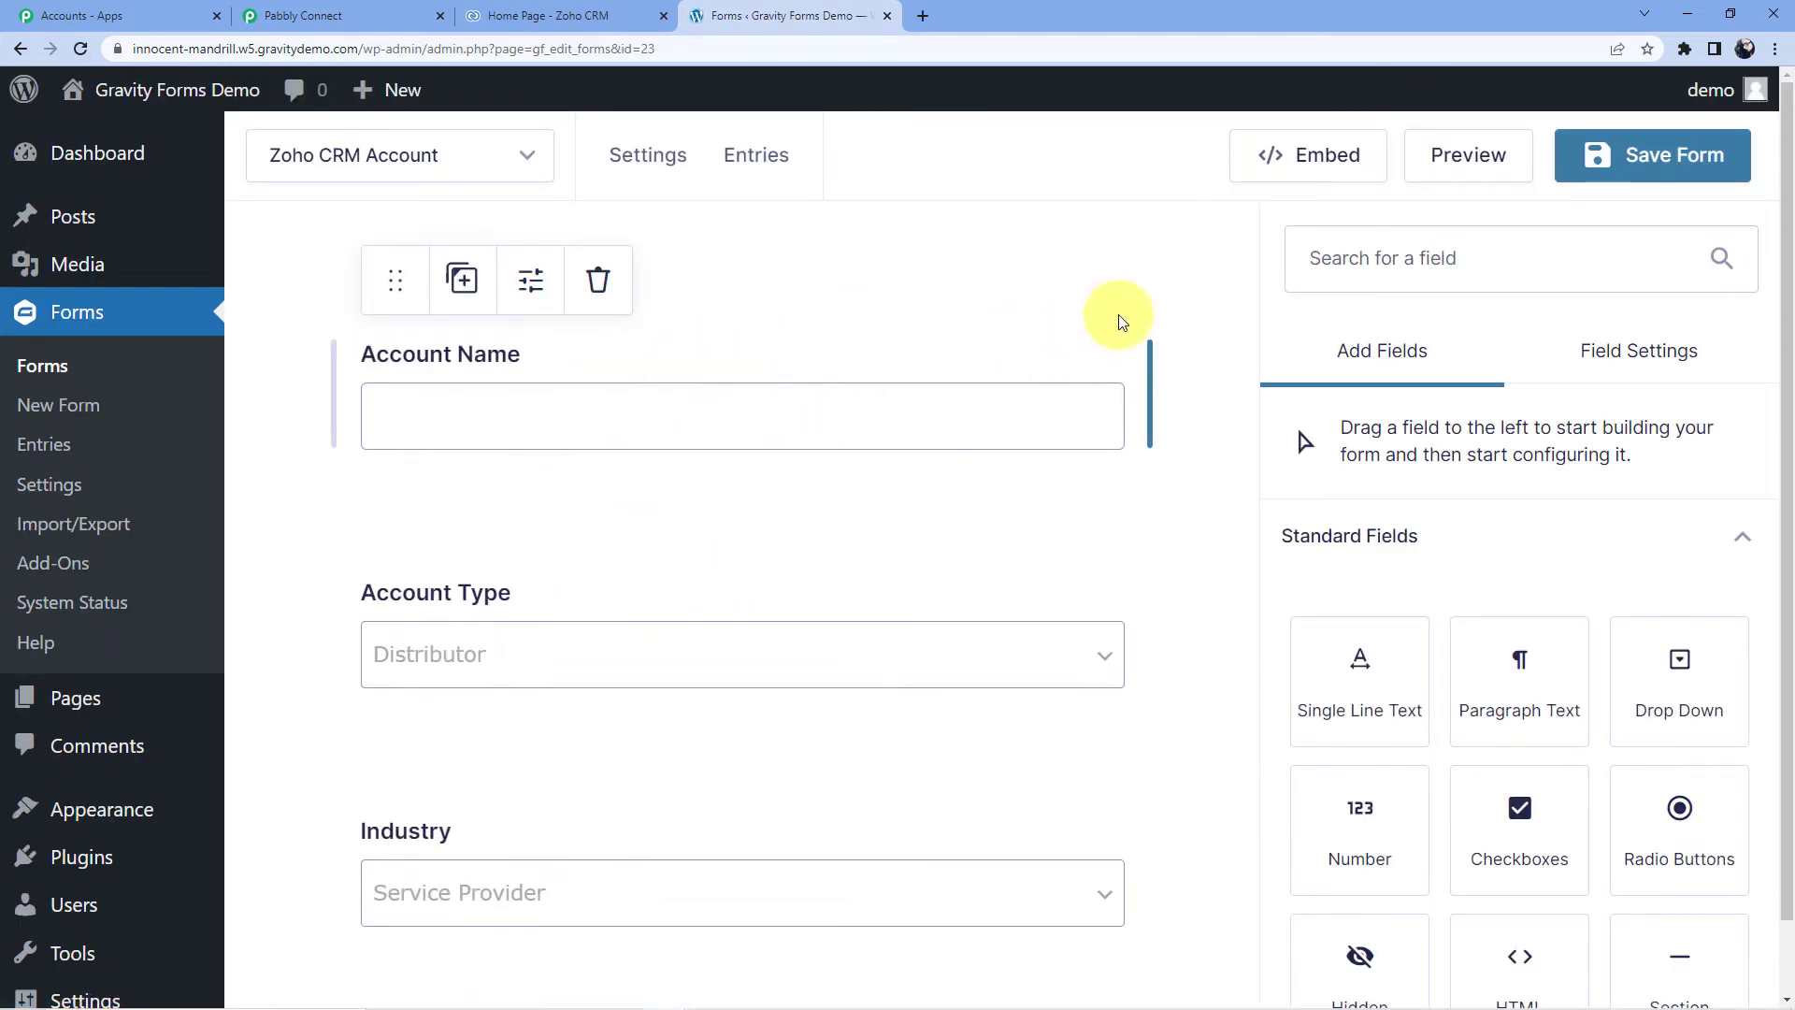
click(1521, 171)
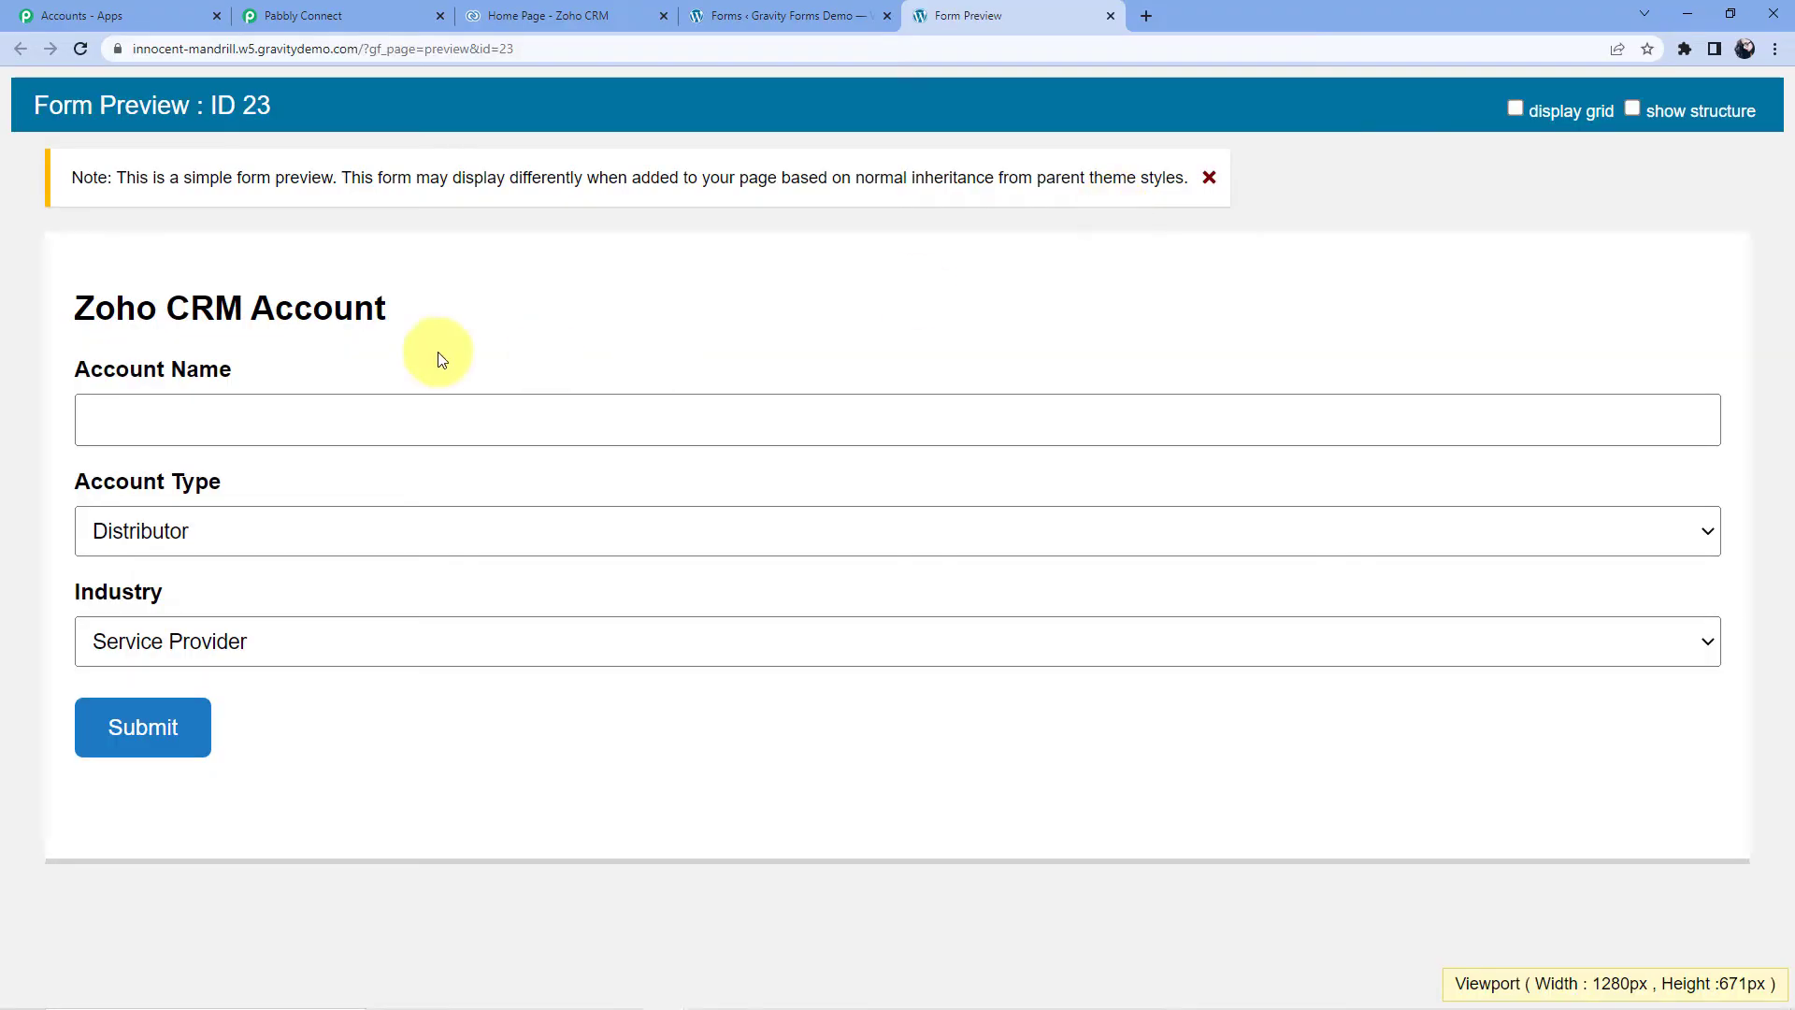
click(241, 404)
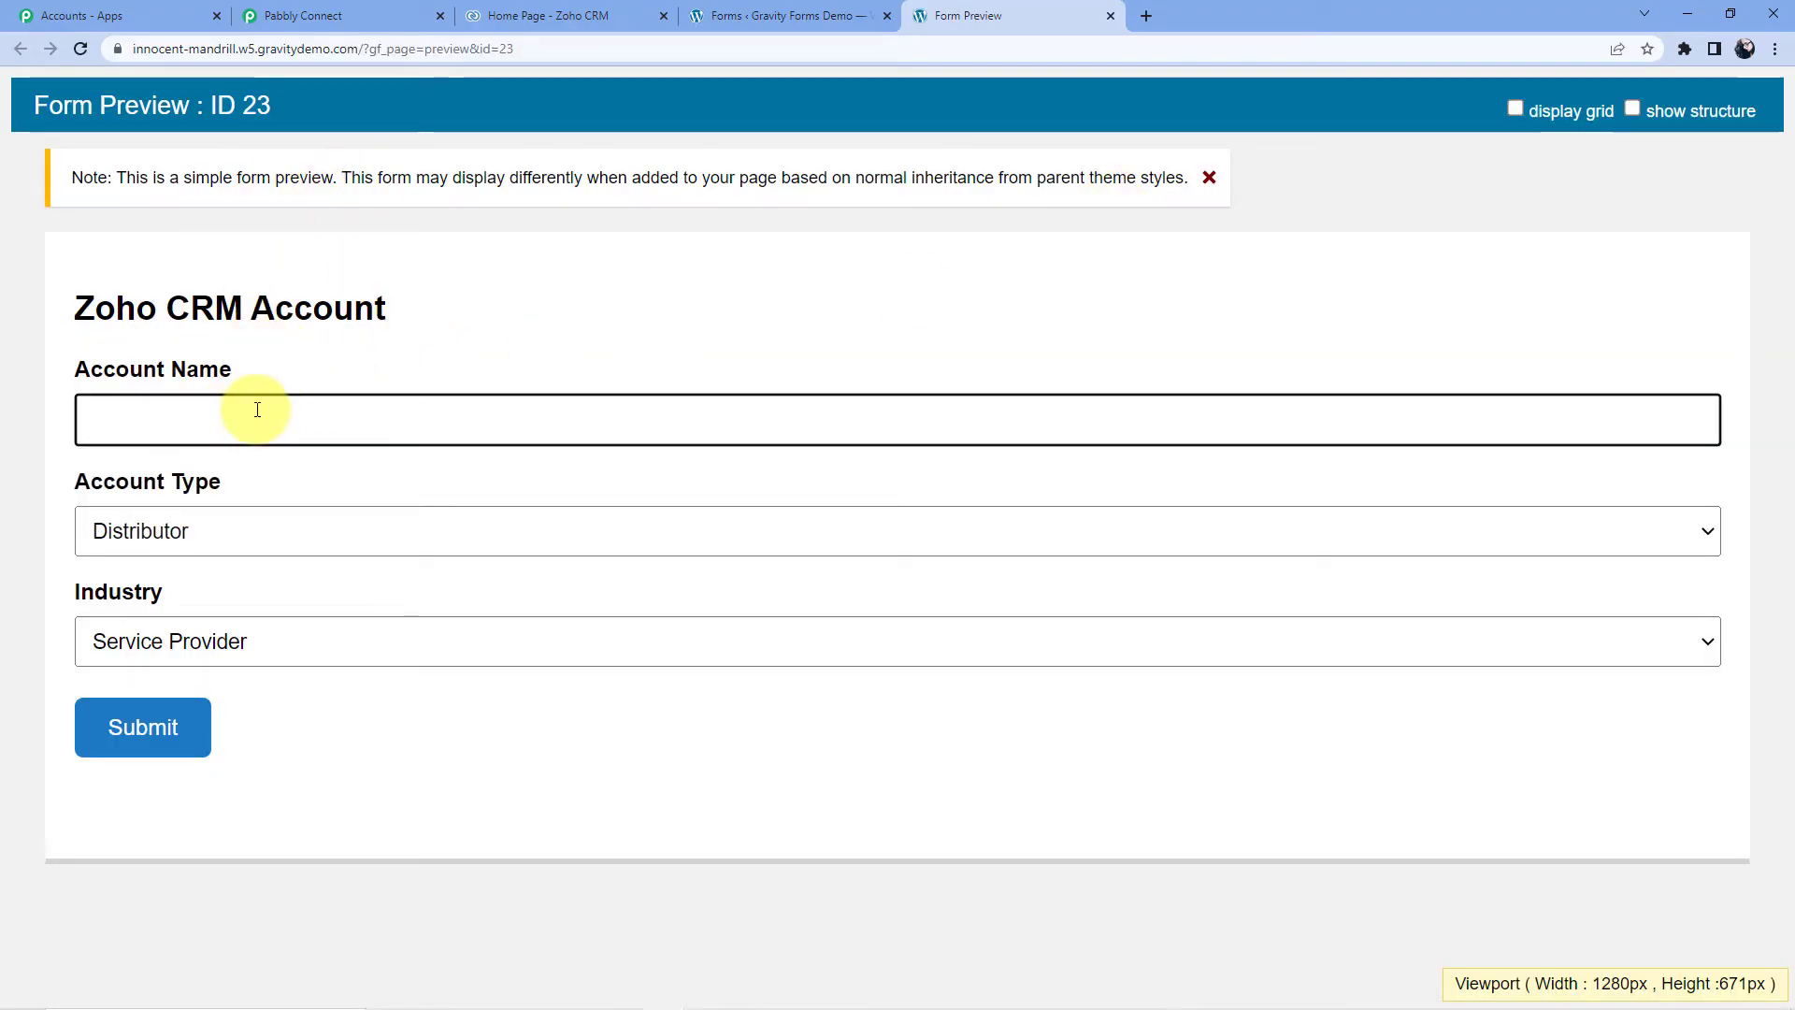
click(170, 548)
click(170, 565)
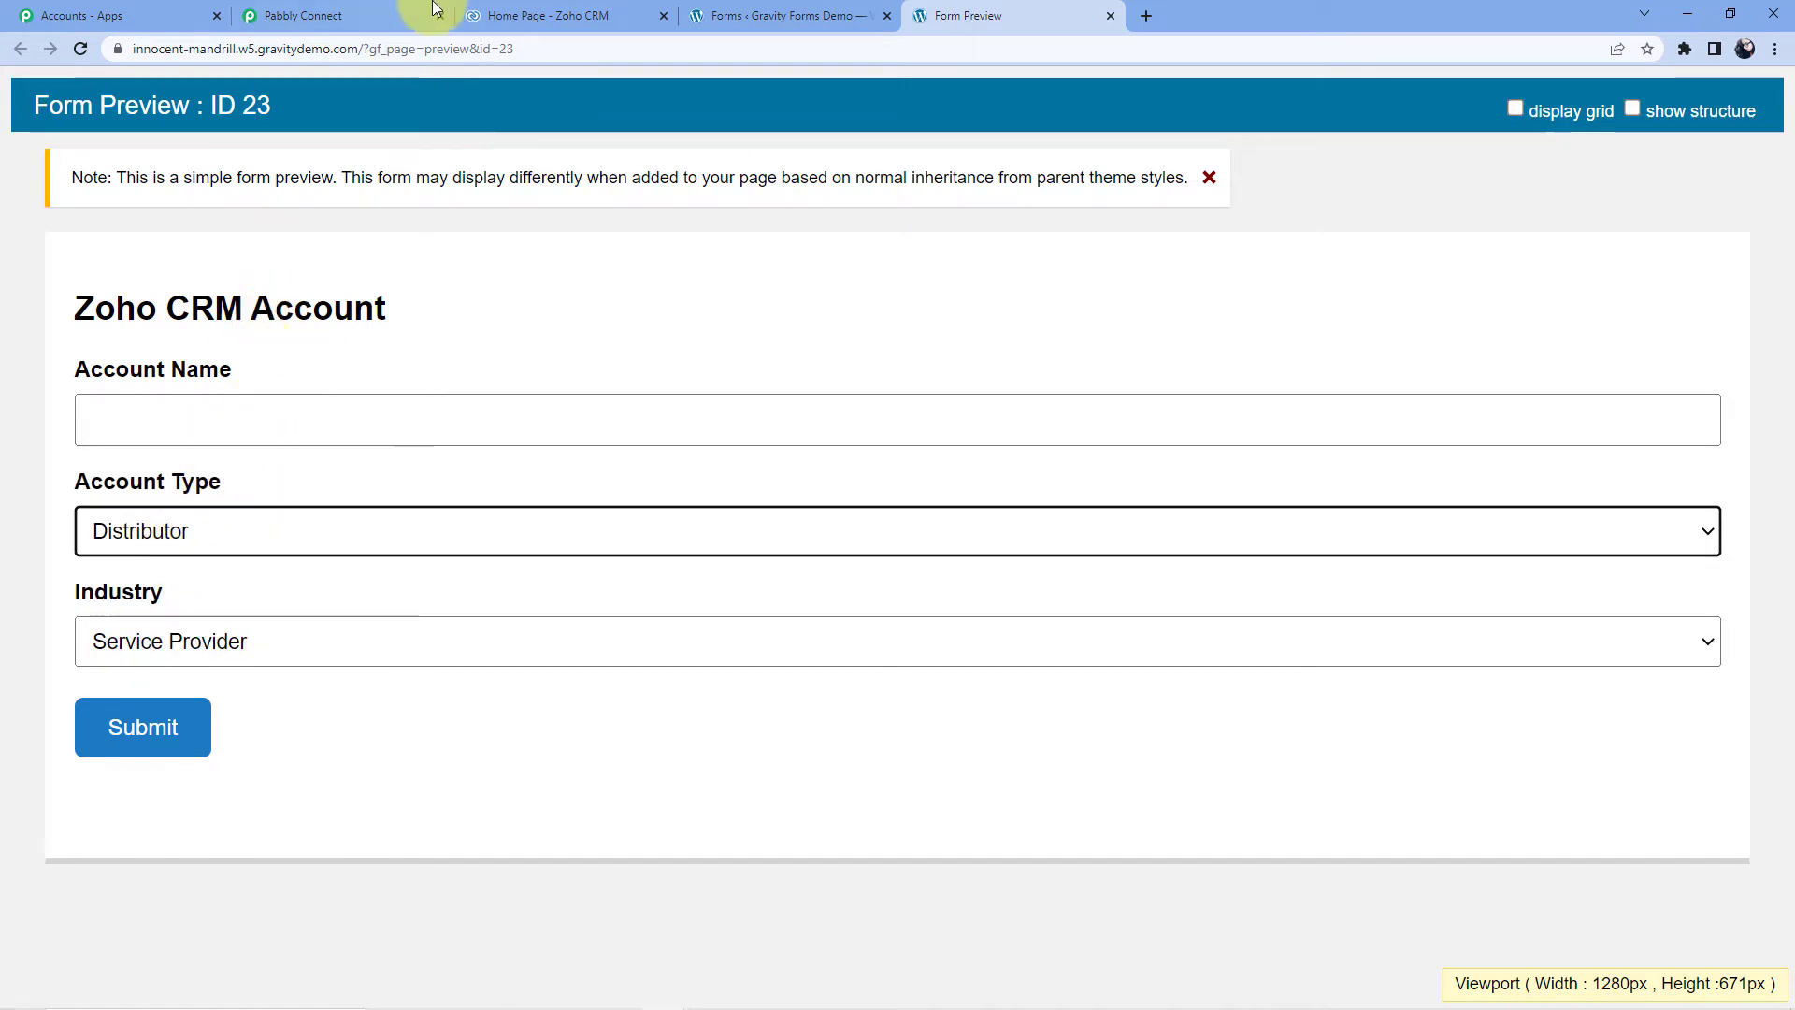
click(388, 11)
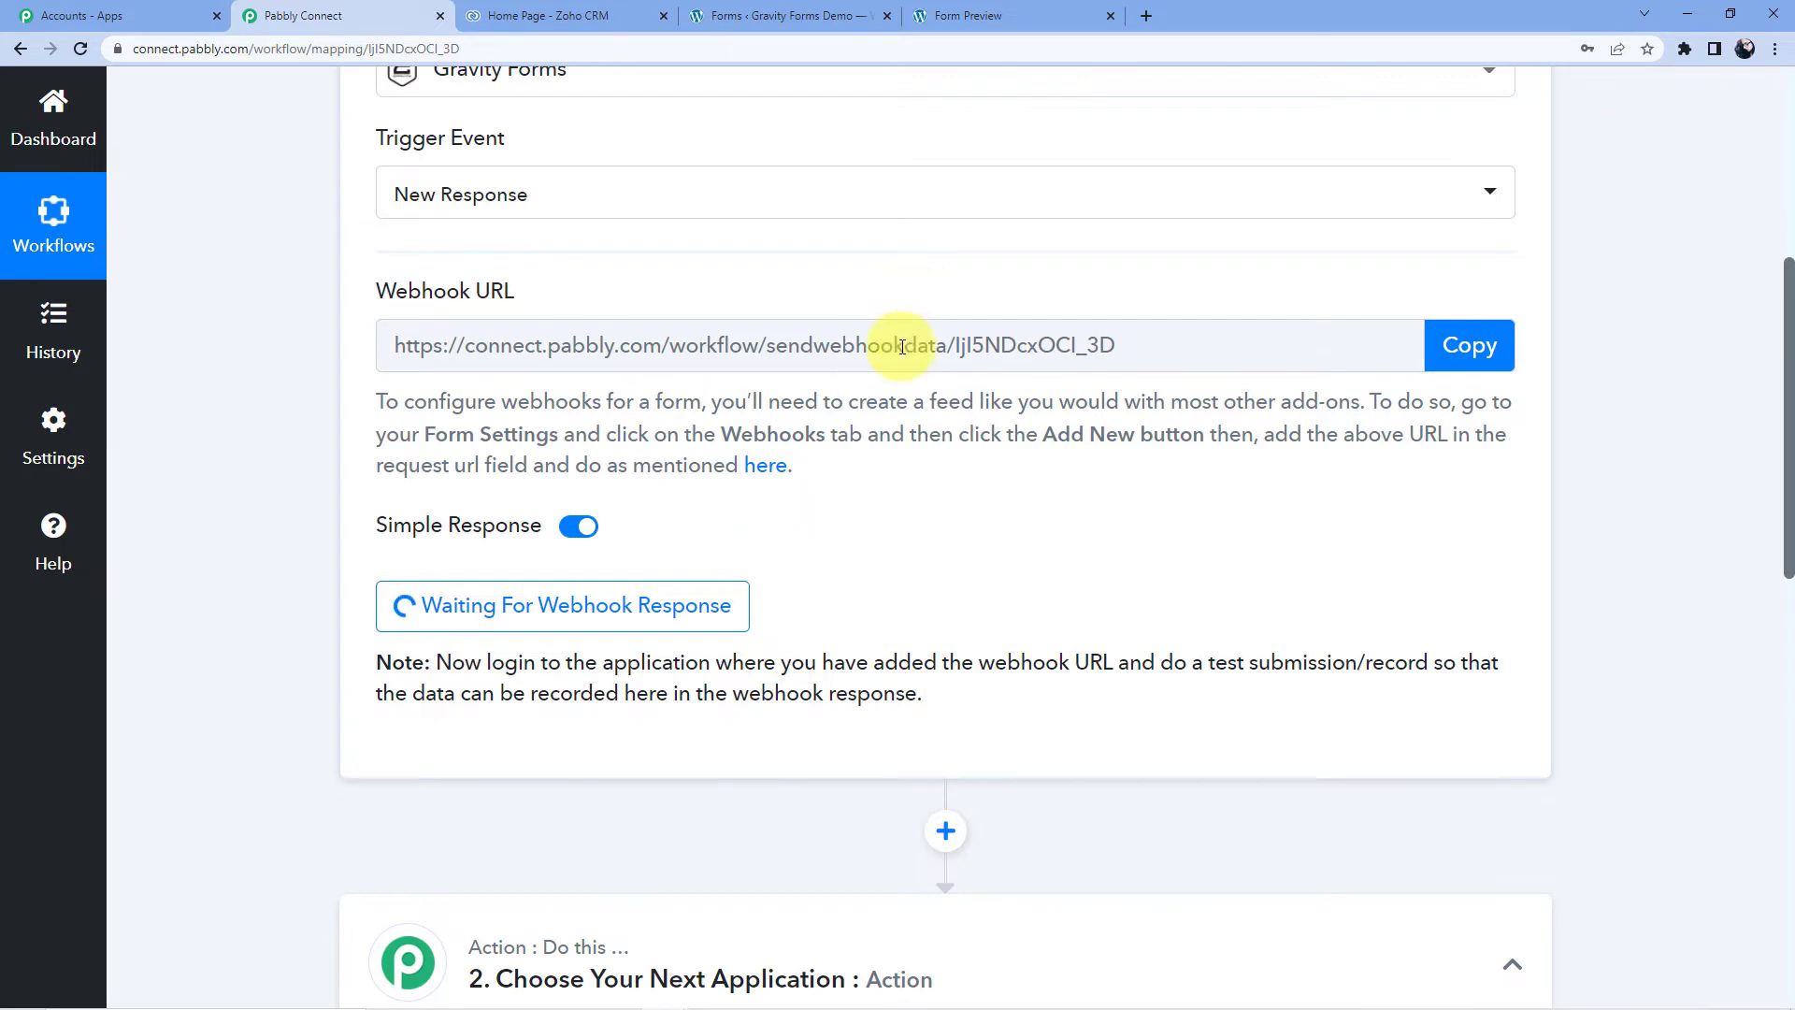
click(944, 7)
- Enter an account name, choose Supplier and Service Provider, and submit the entry
click(168, 435)
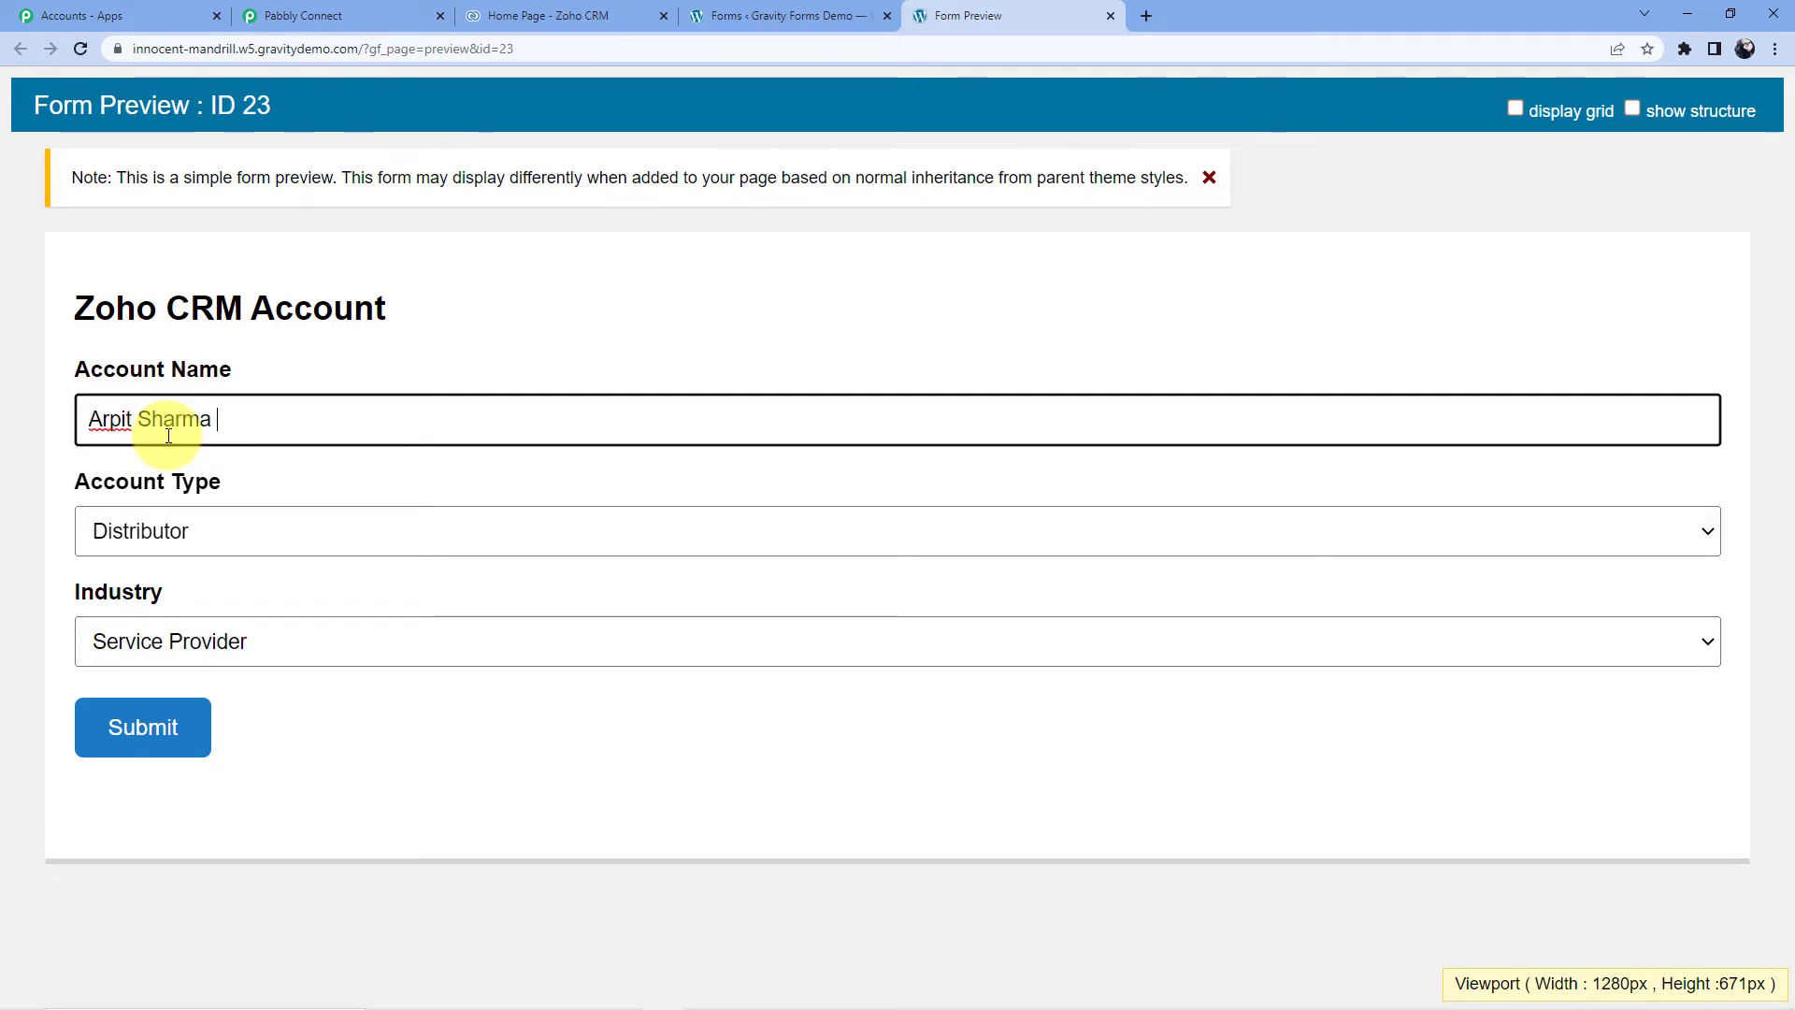
click(160, 528)
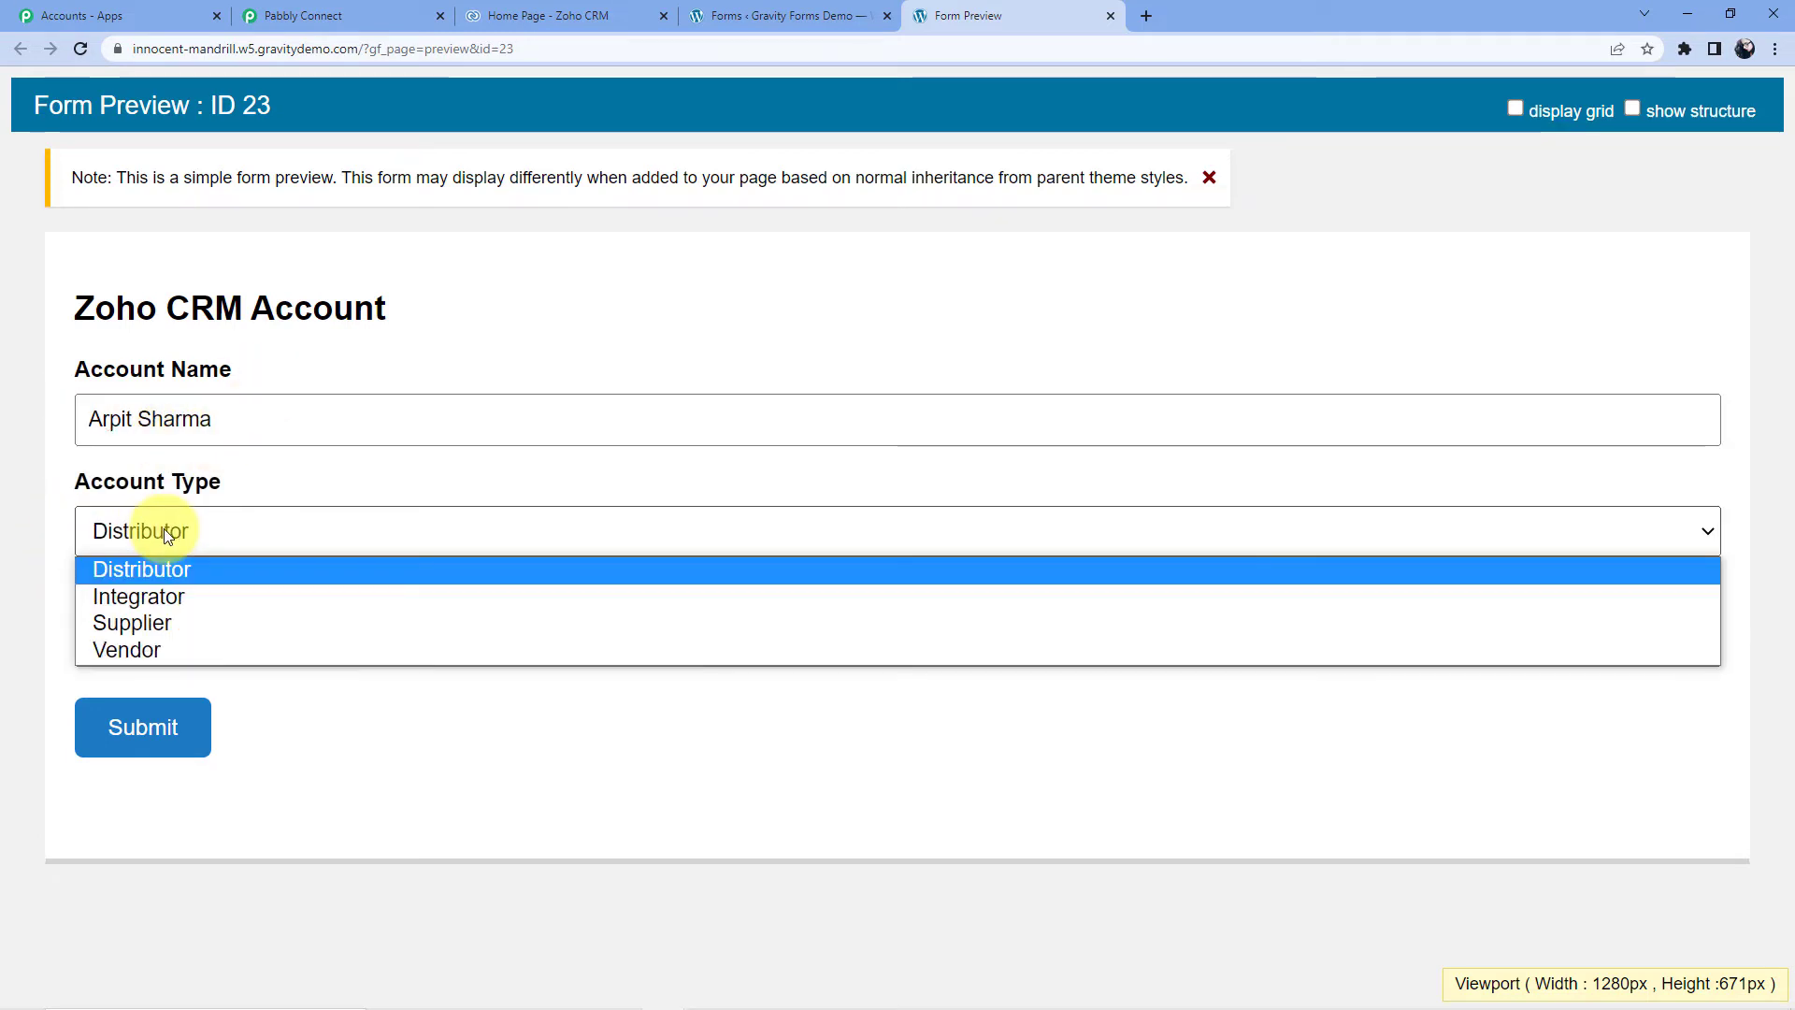
click(176, 620)
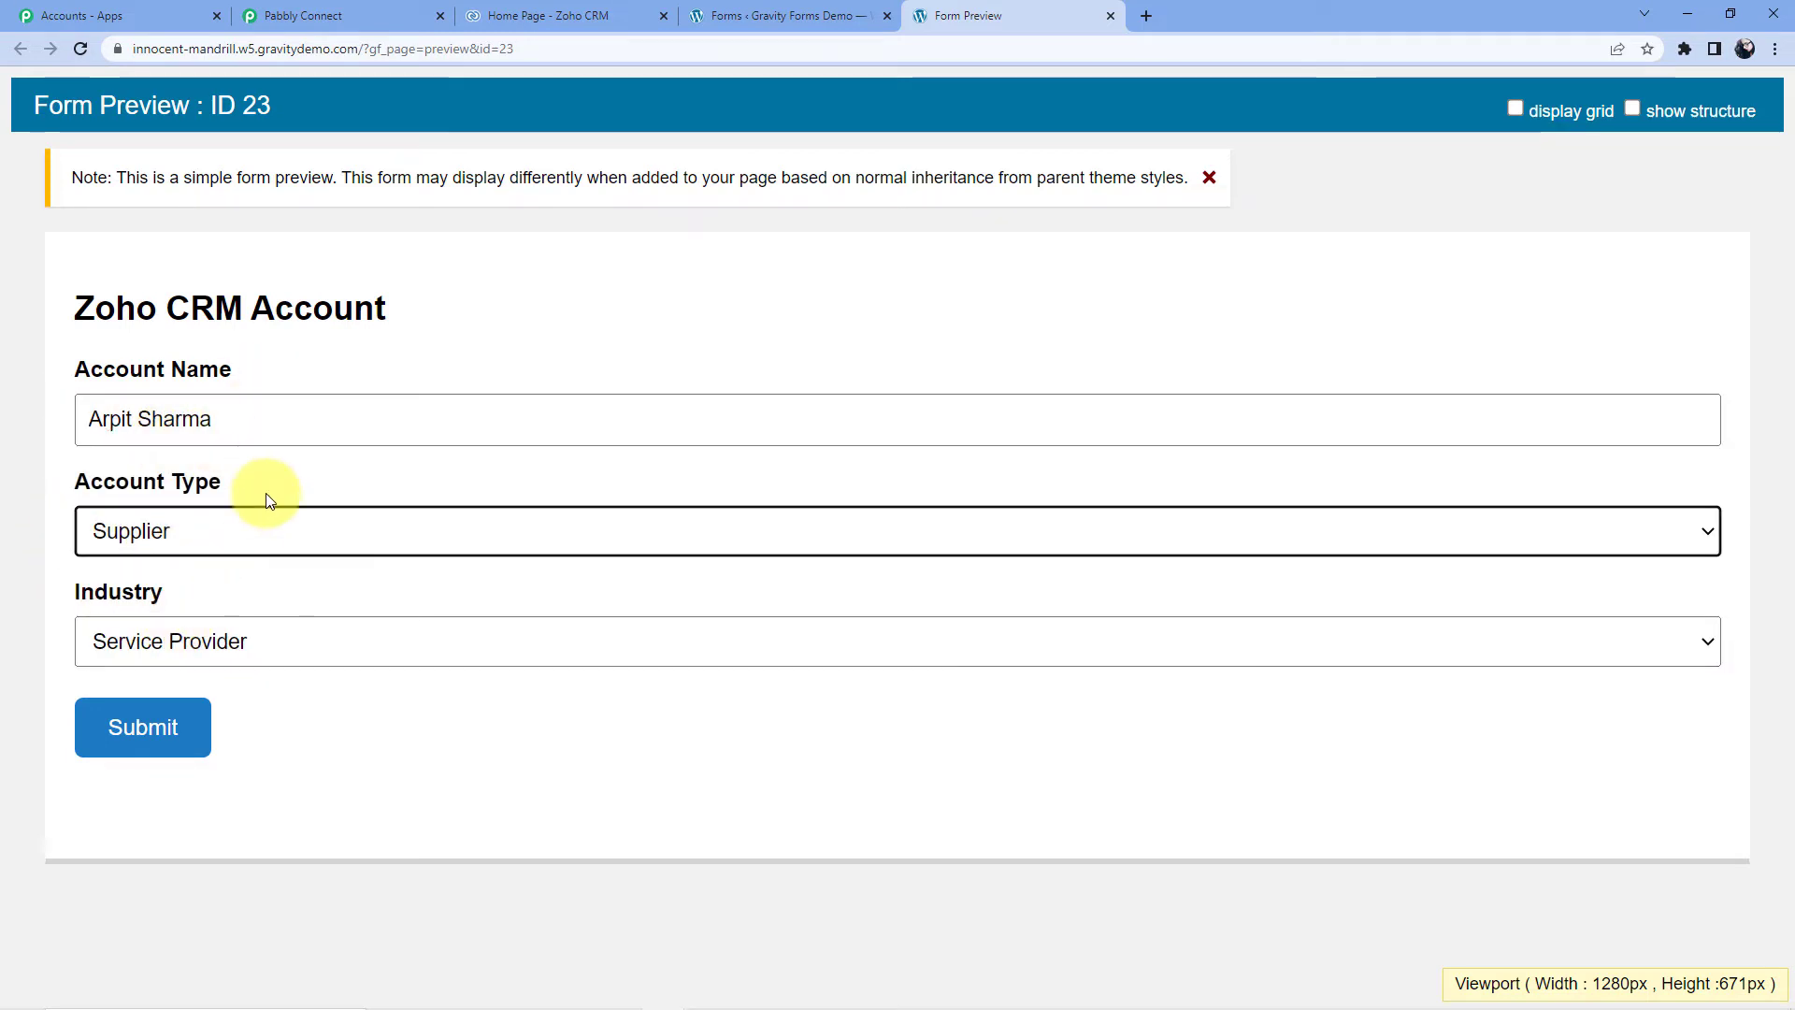
click(239, 641)
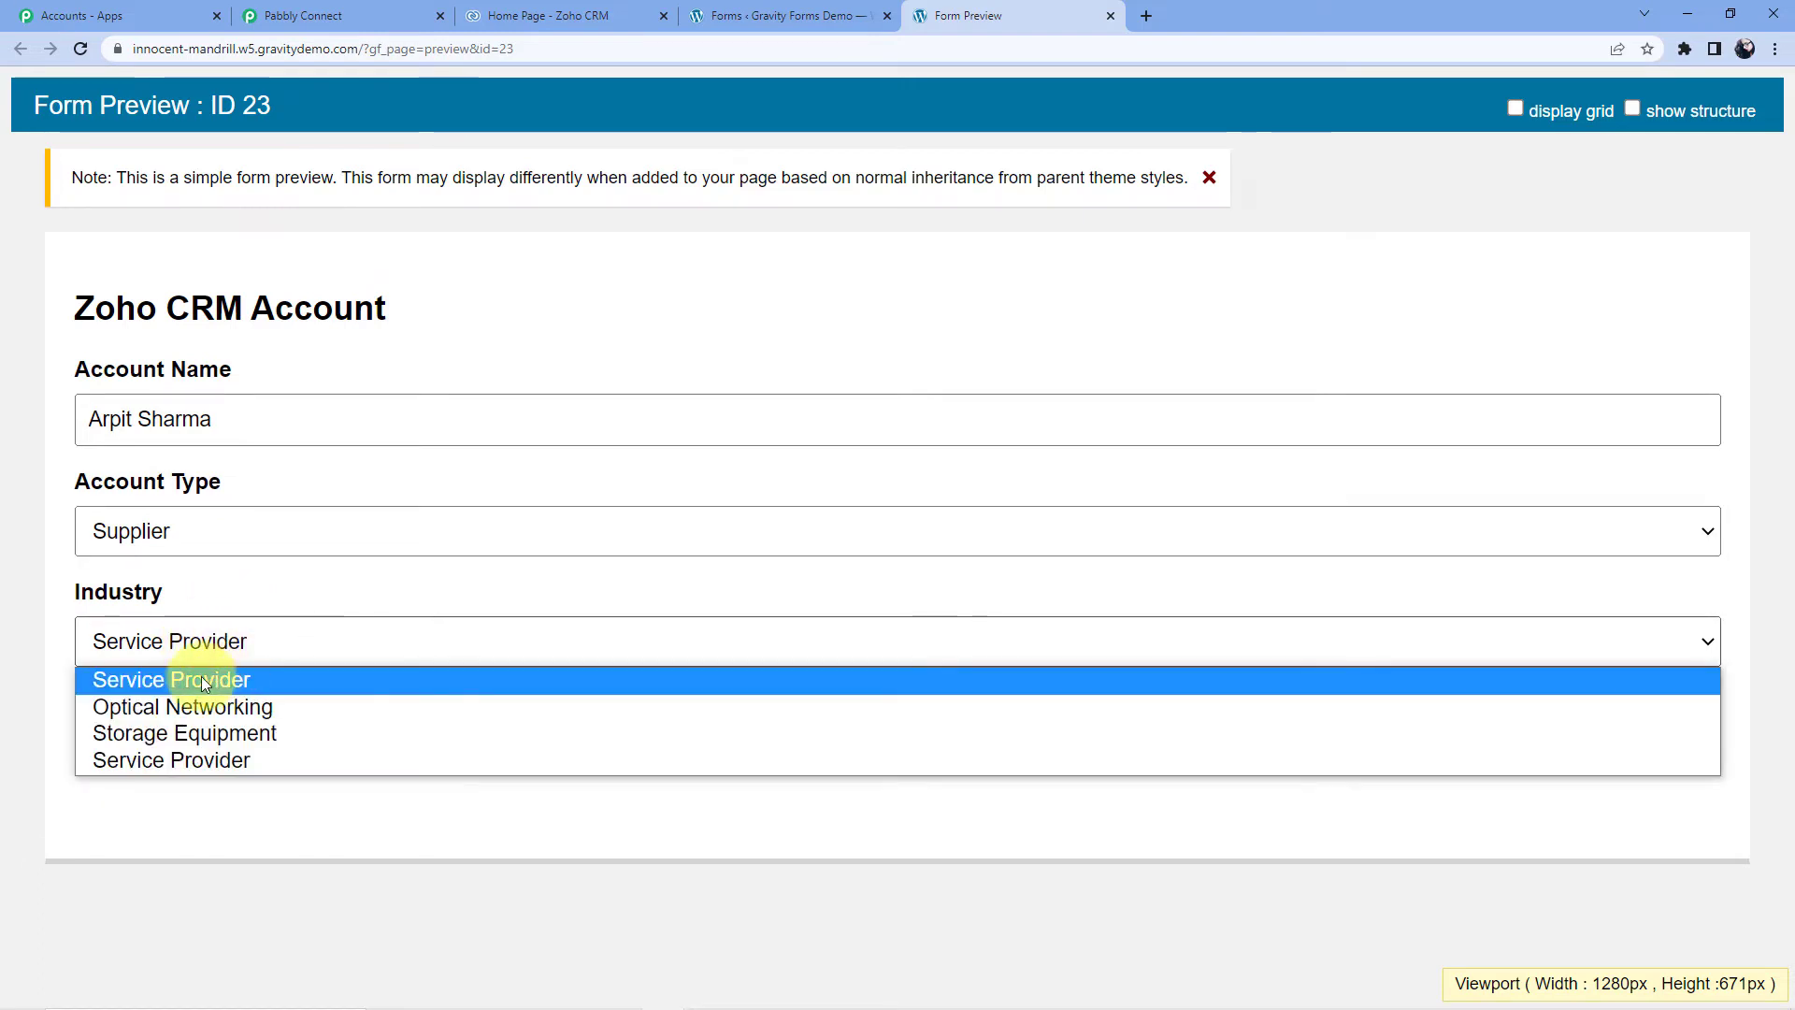
click(204, 680)
click(134, 751)
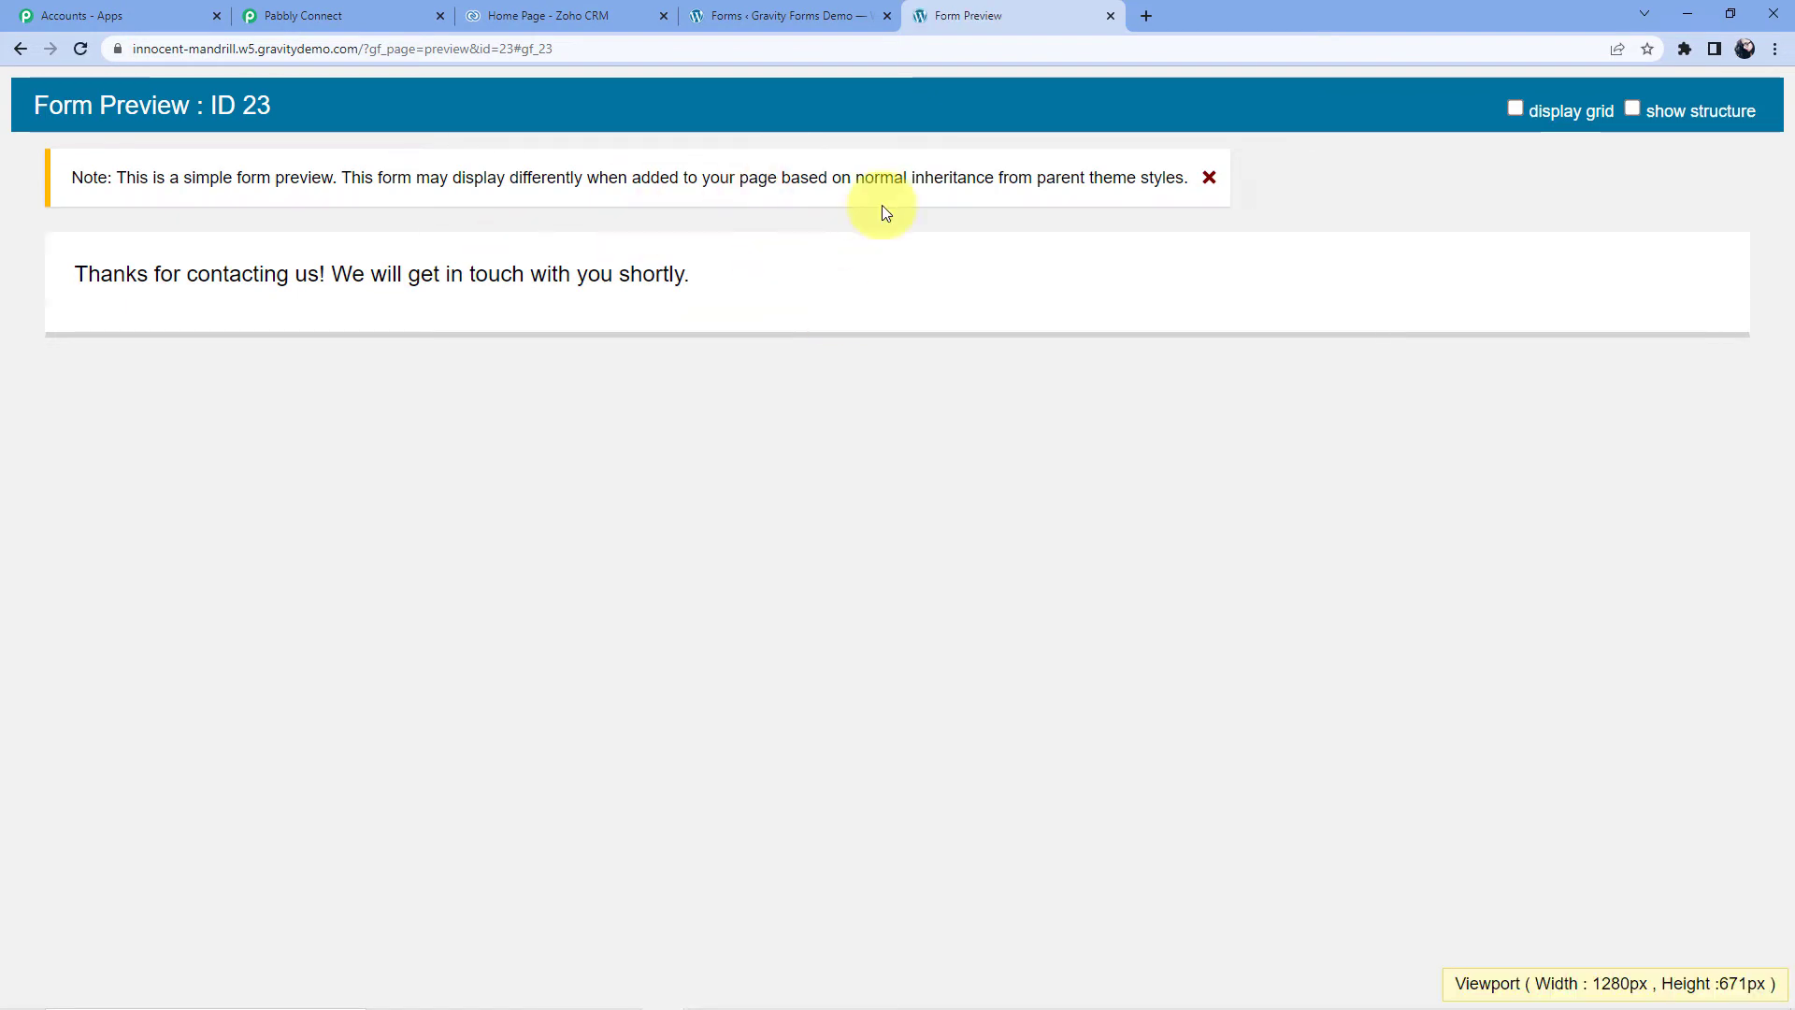
- Review the captured response in Pabbly, checking the submitted name, Supplier and Service Provider values
click(340, 15)
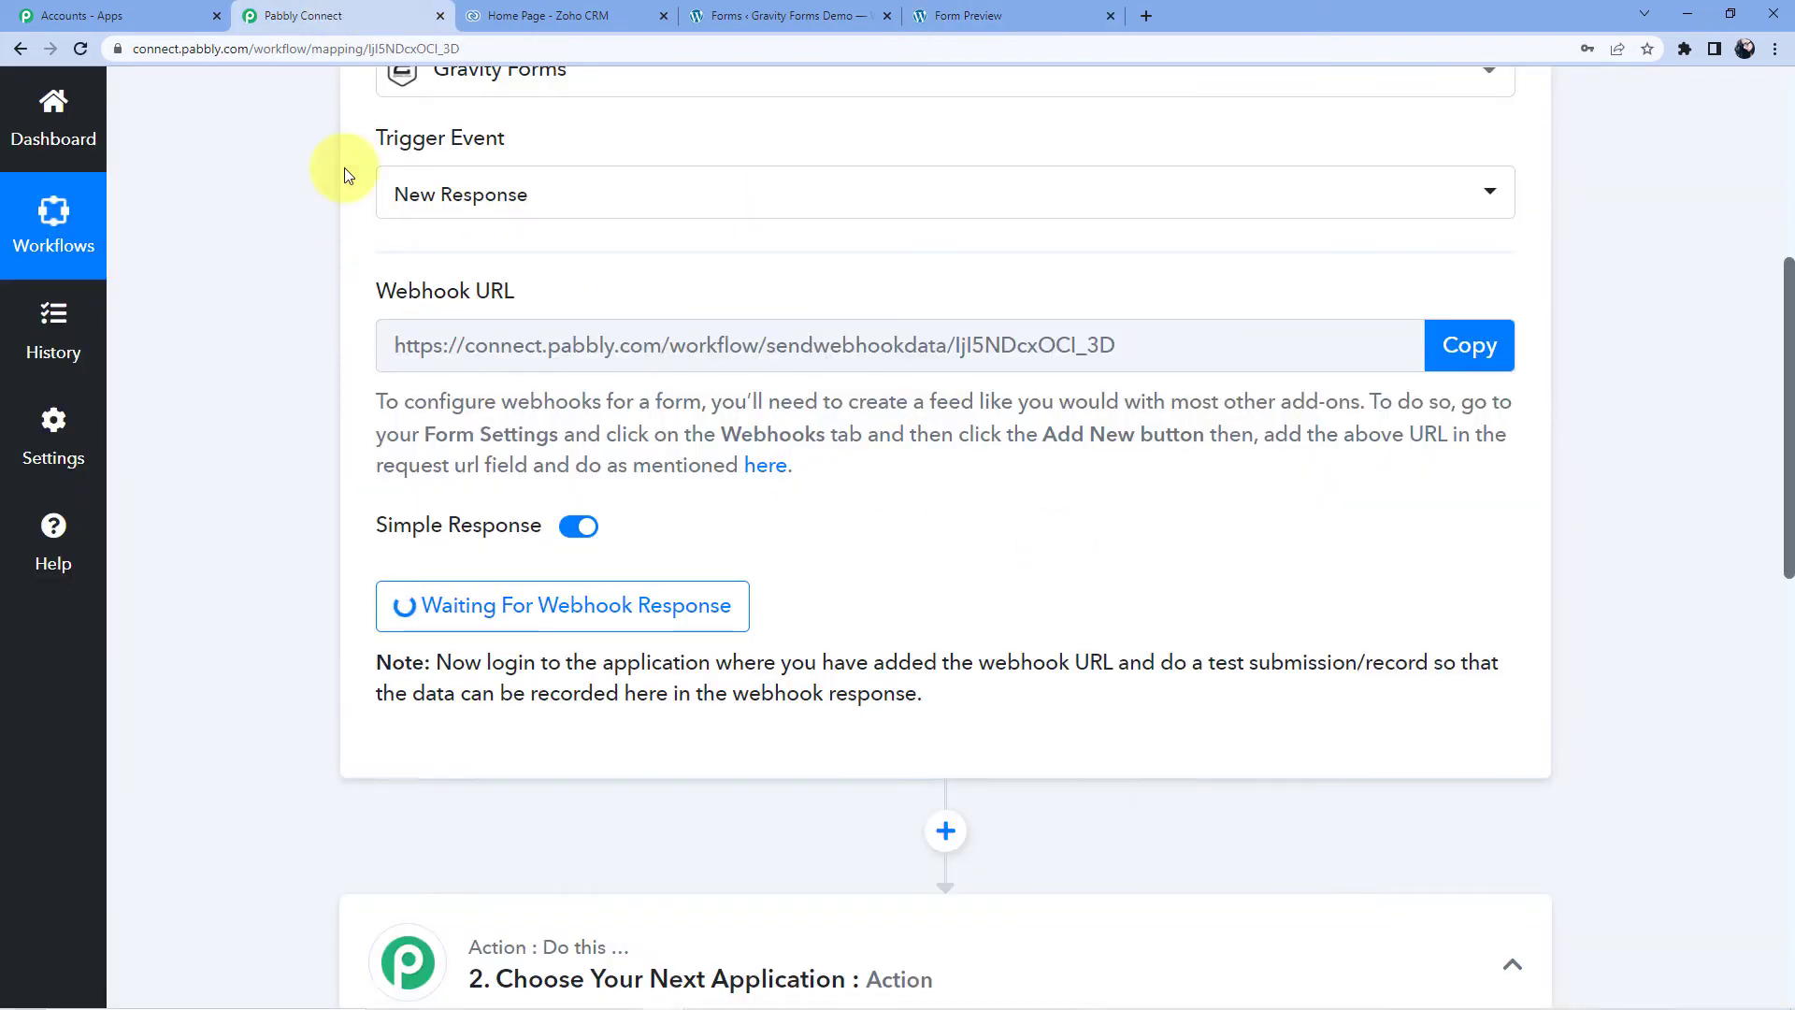
scroll(1003, 465, down, 2)
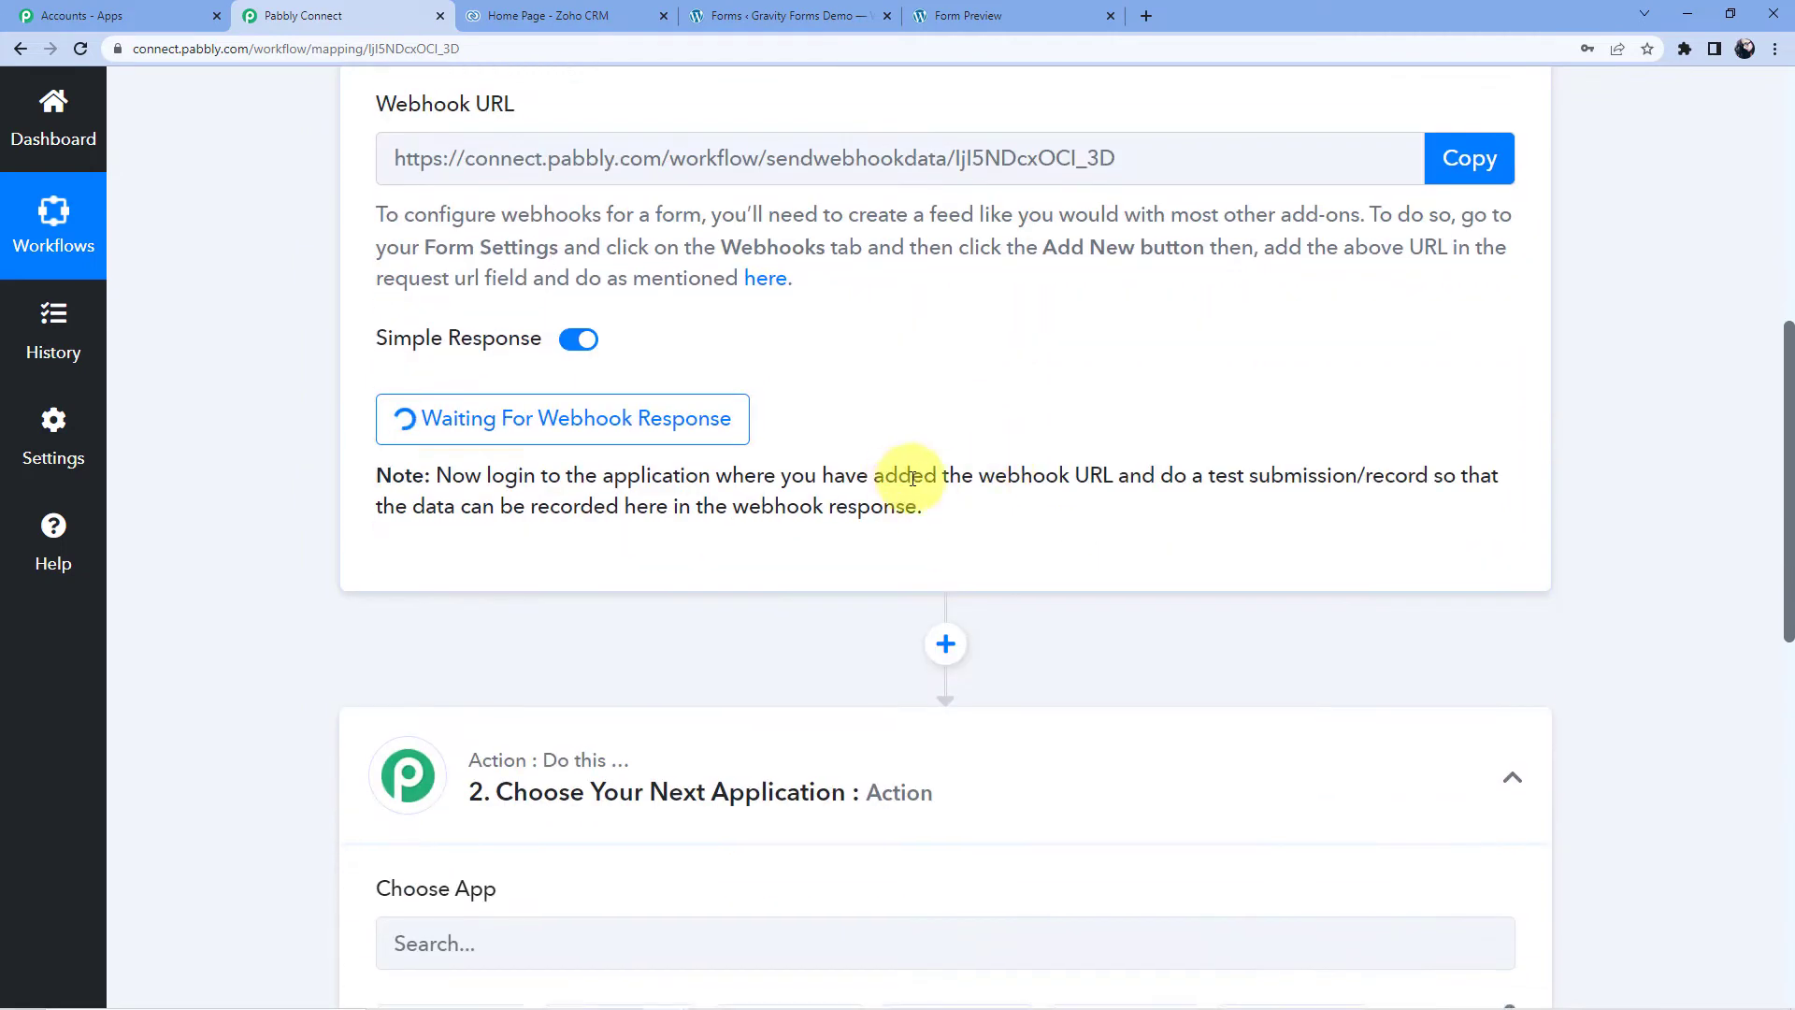
scroll(1055, 417, down, 3)
scroll(1049, 589, down, 4)
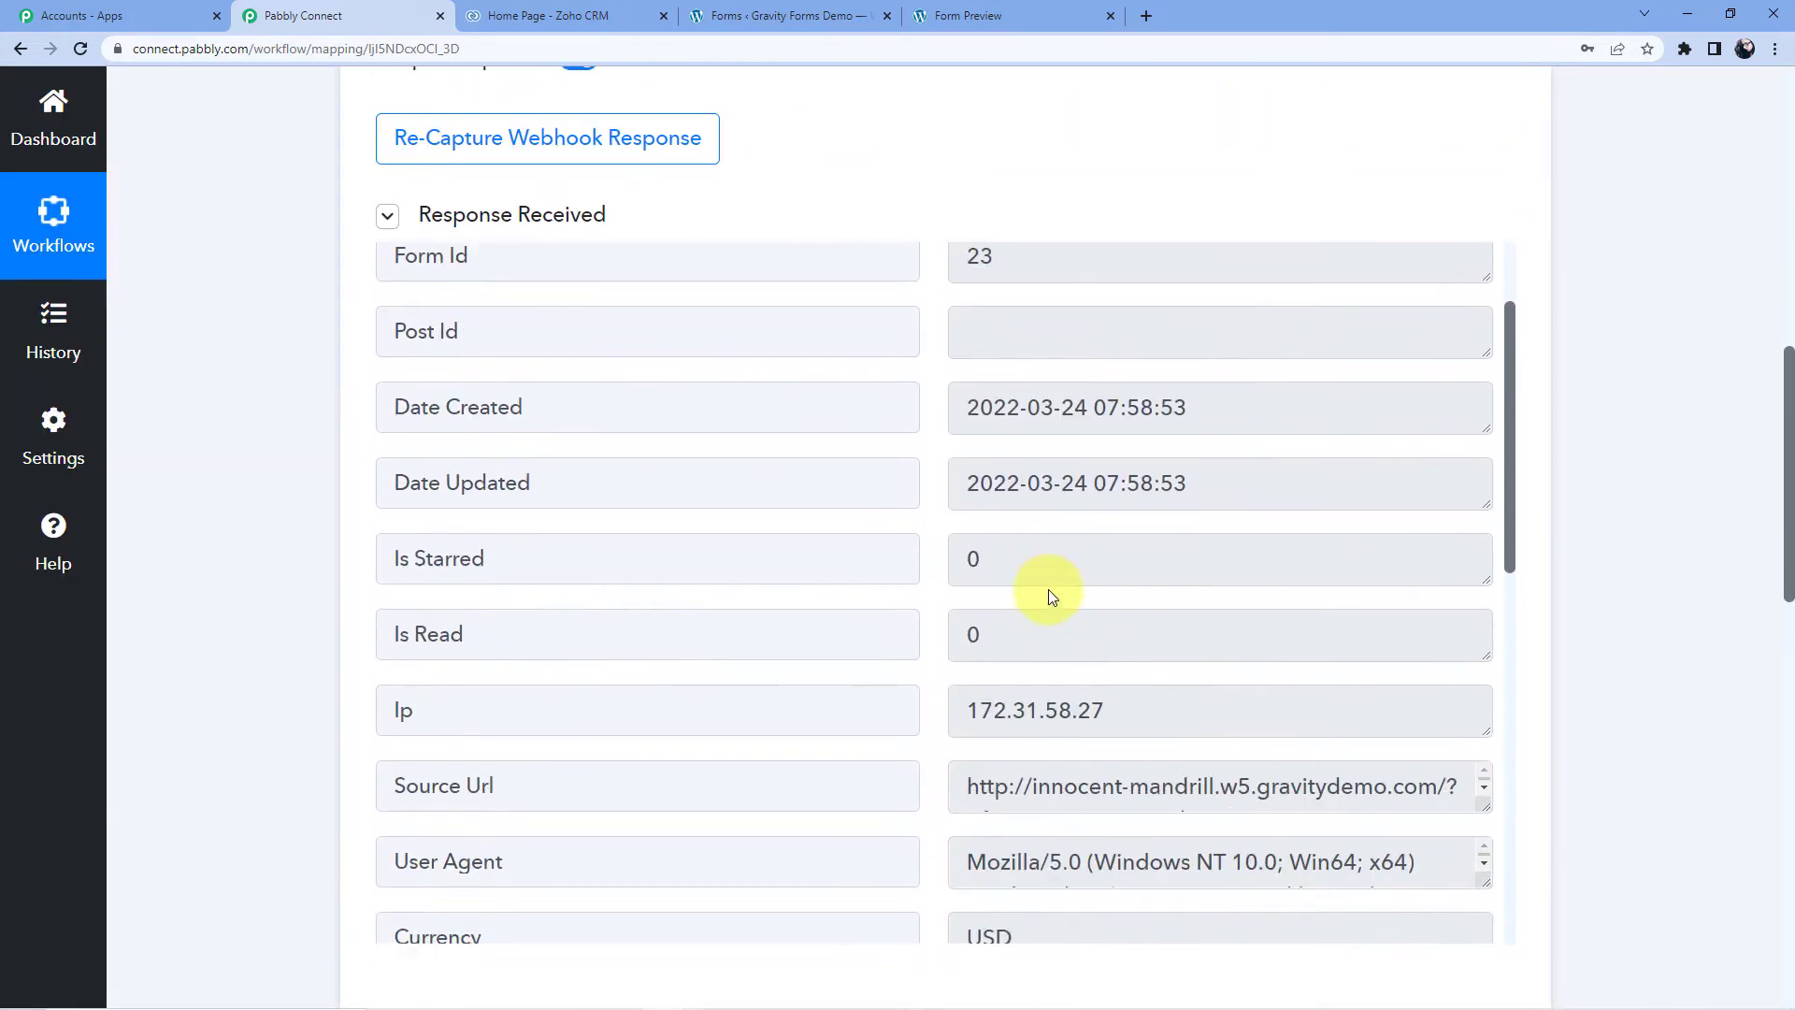
scroll(1092, 573, down, 1)
scroll(1326, 642, down, 15)
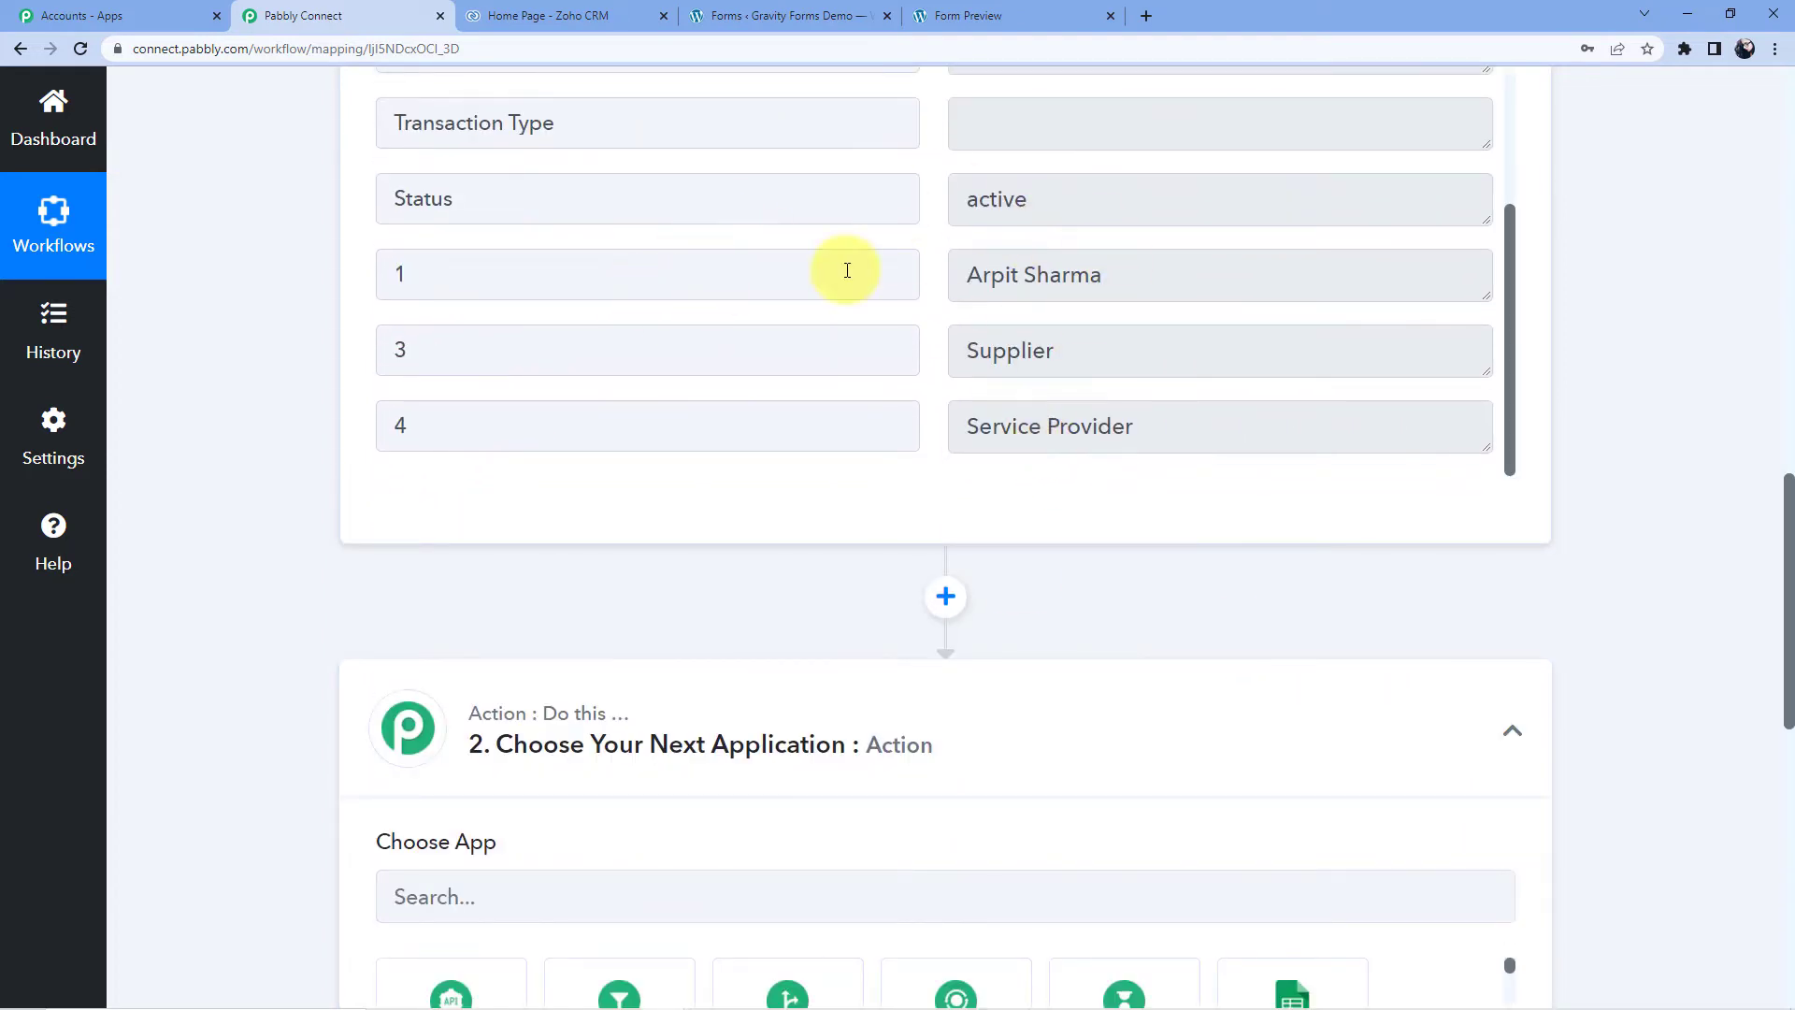
drag(970, 279, 1162, 283)
drag(965, 350, 1092, 365)
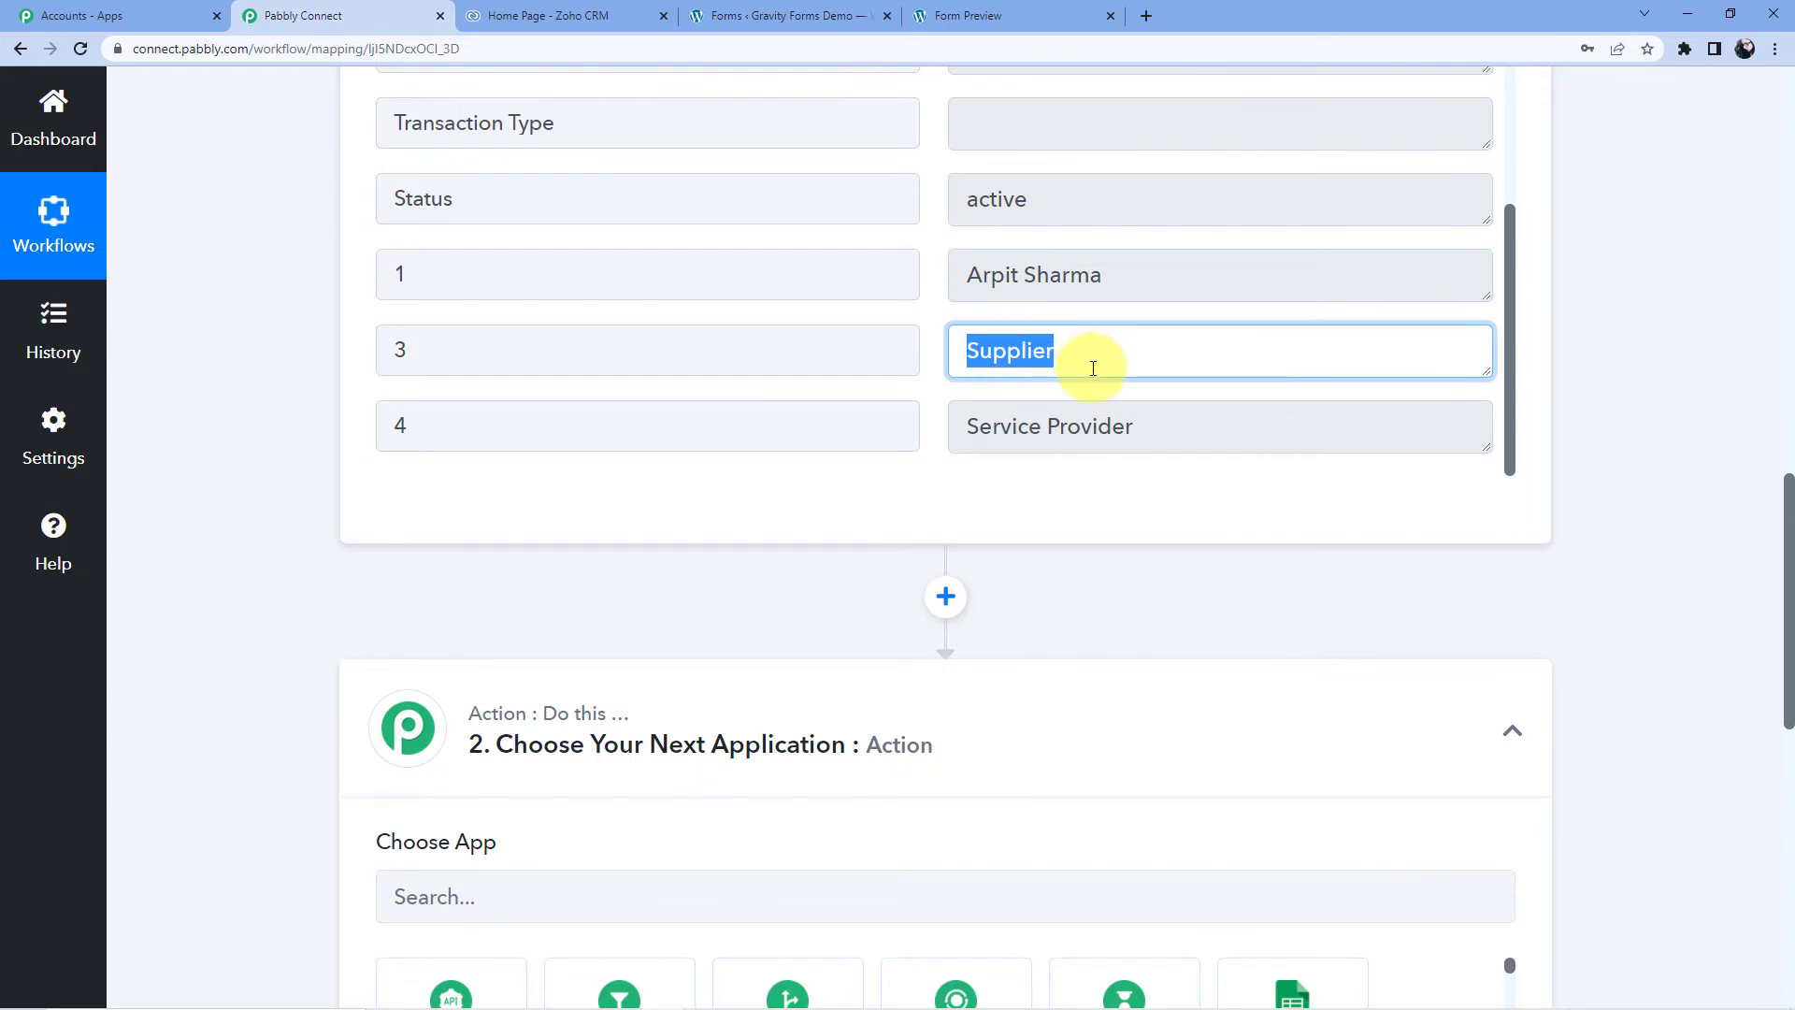
drag(970, 423, 1112, 425)
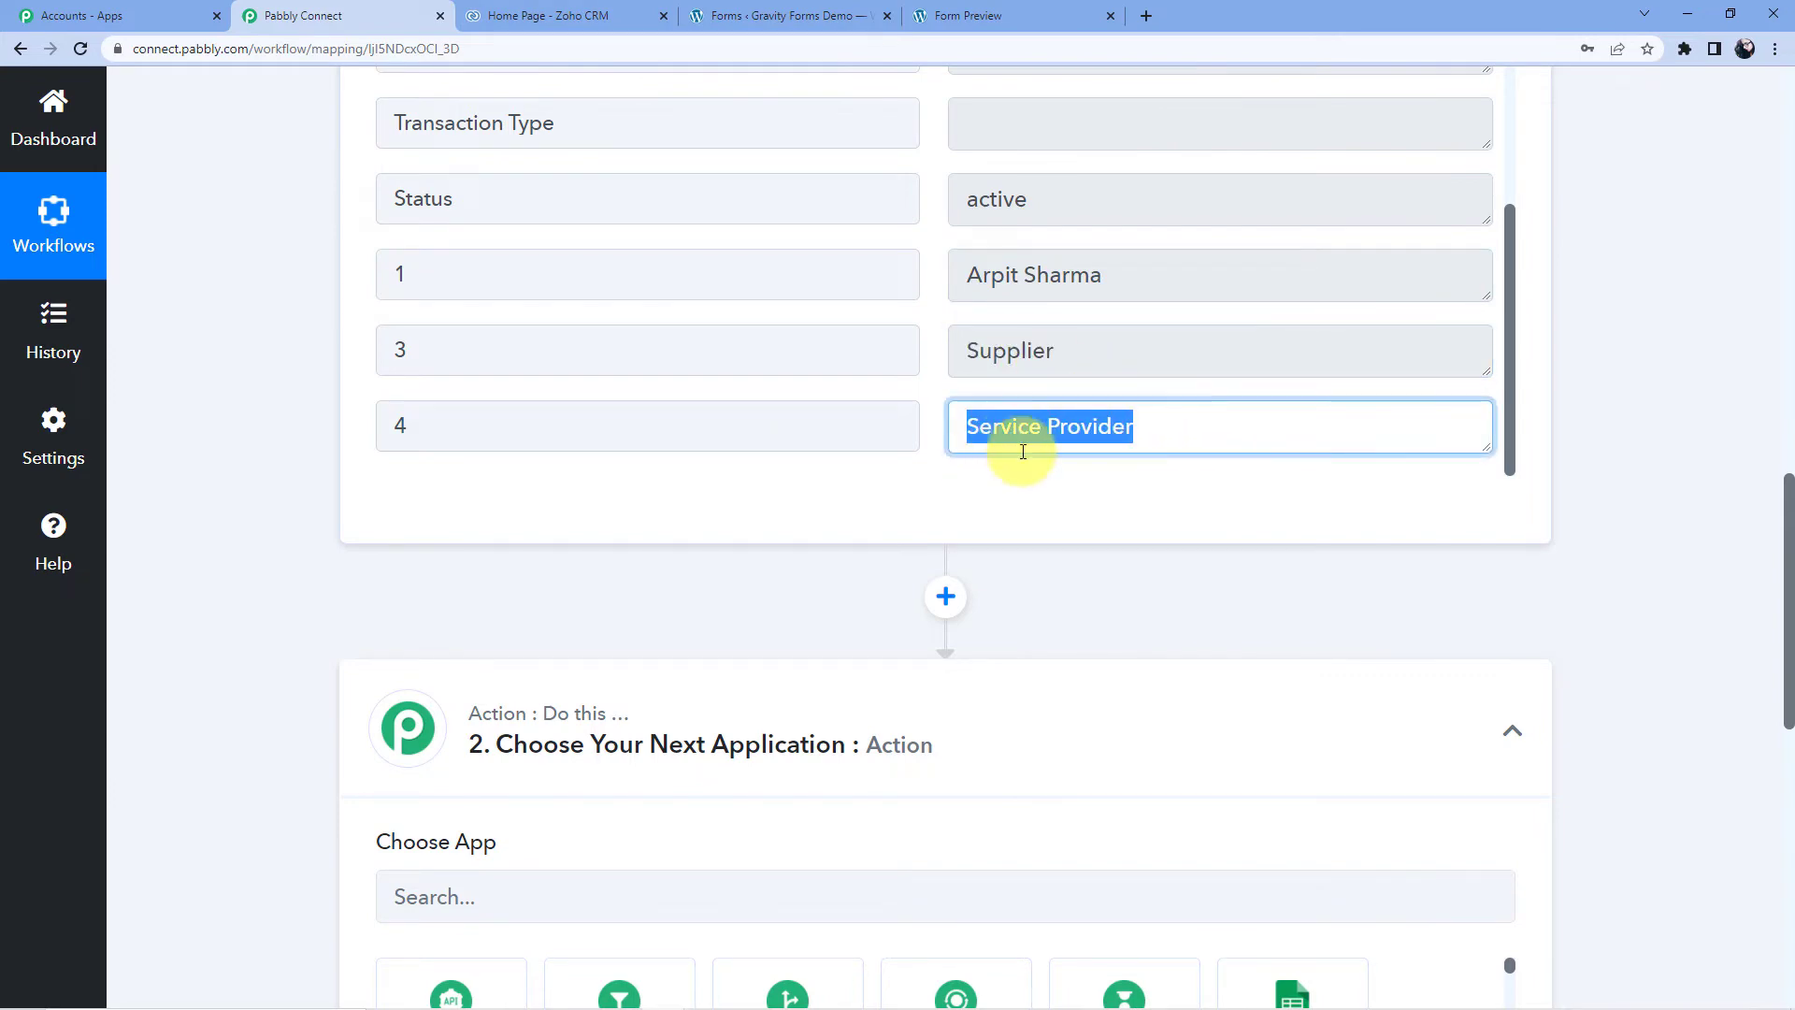
scroll(210, 390, down, 9)
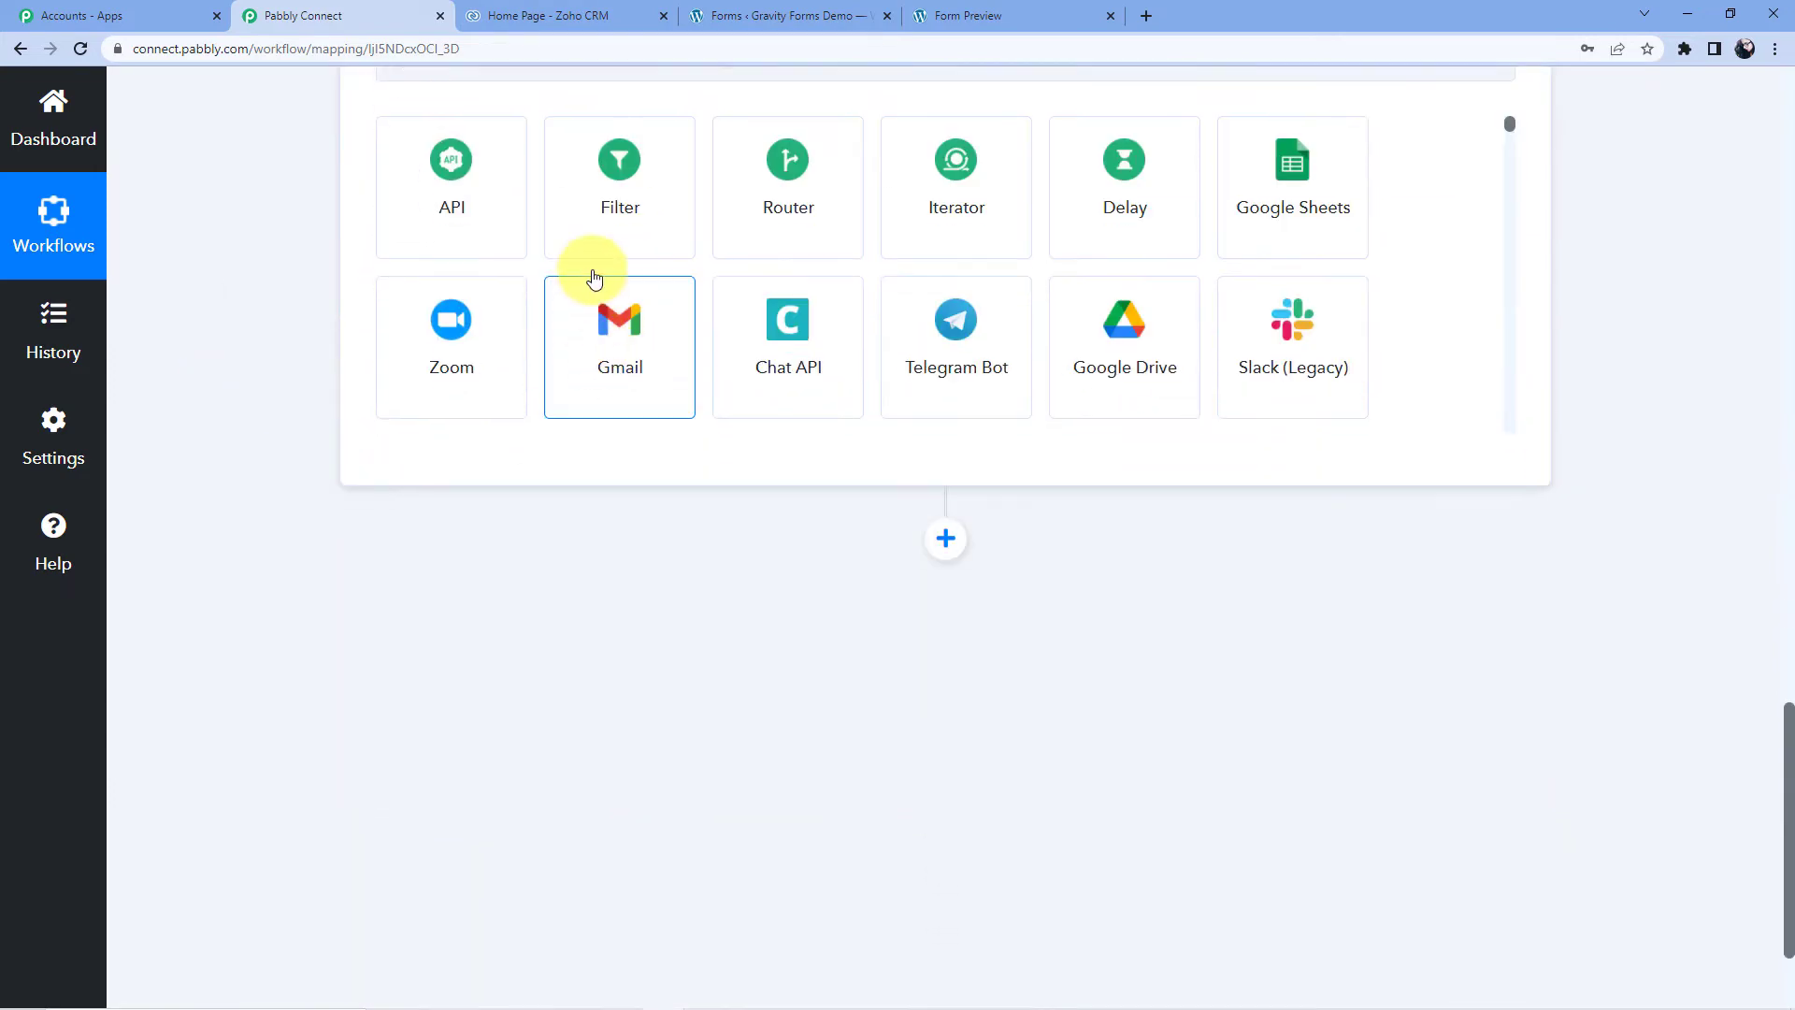
- Search 'Zoho' and choose Zoho CRM as the action app
scroll(605, 333, up, 3)
click(588, 336)
text(Zoho)
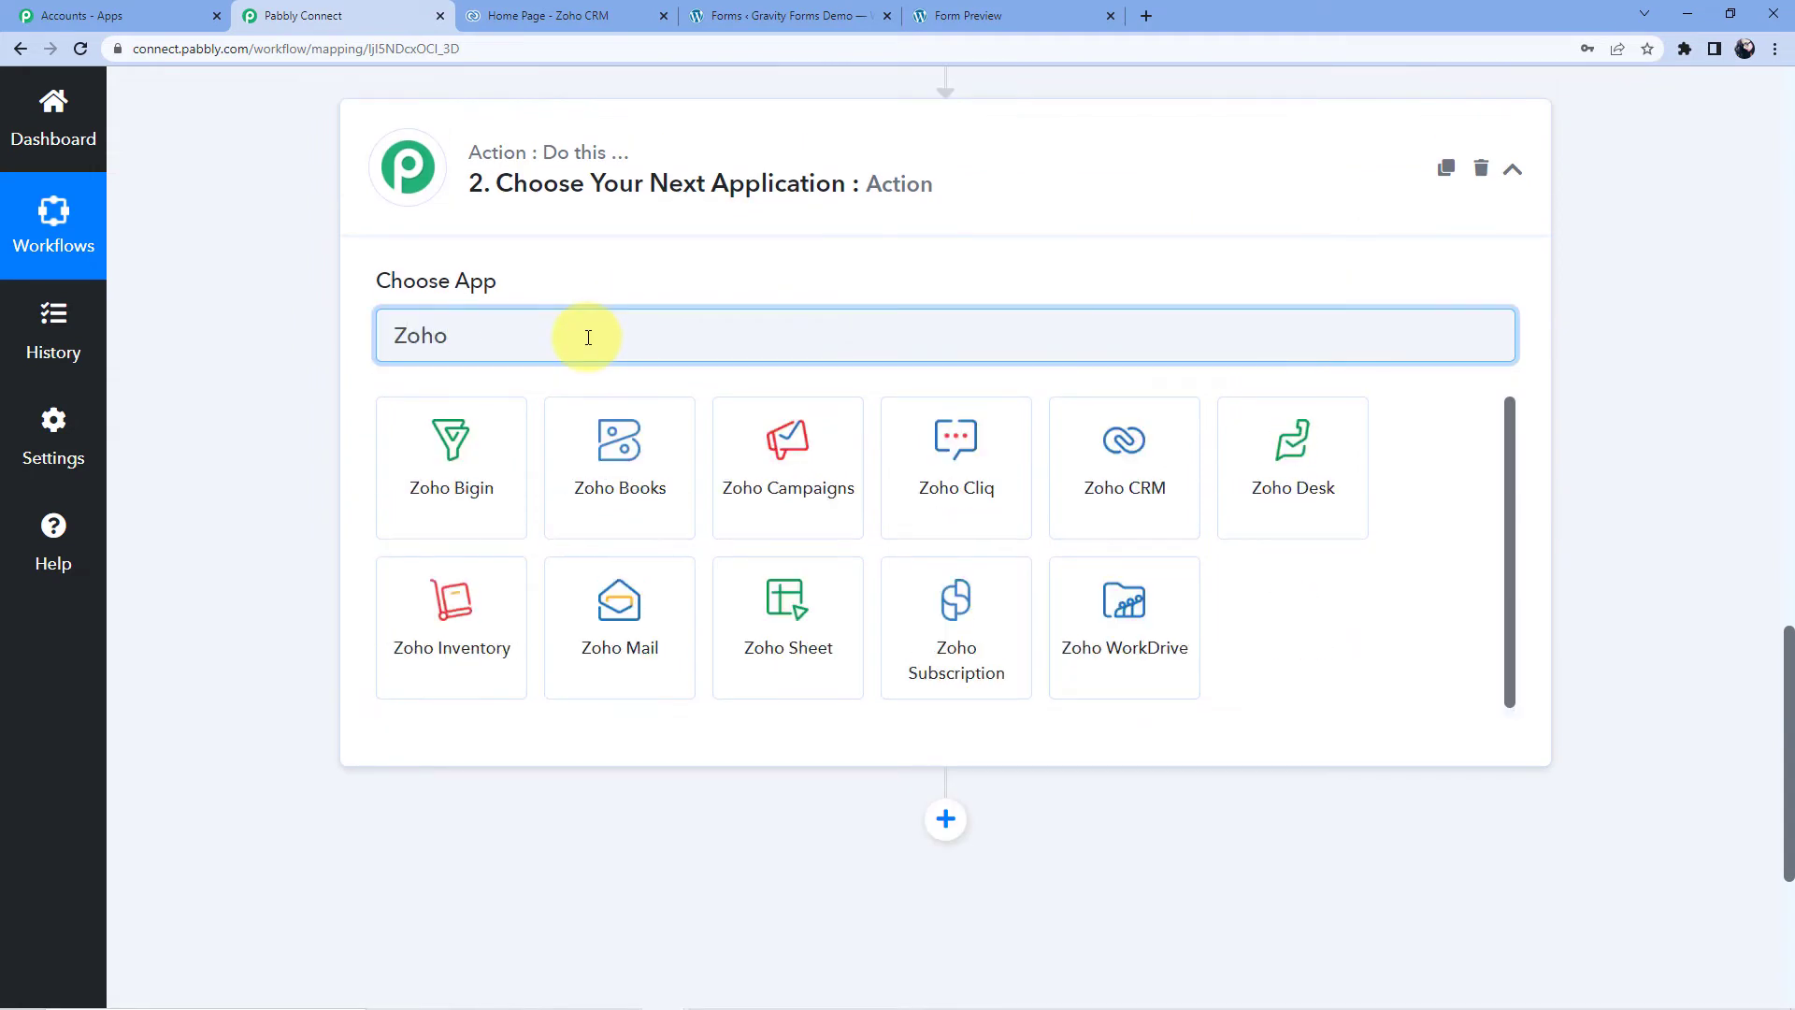
click(1148, 475)
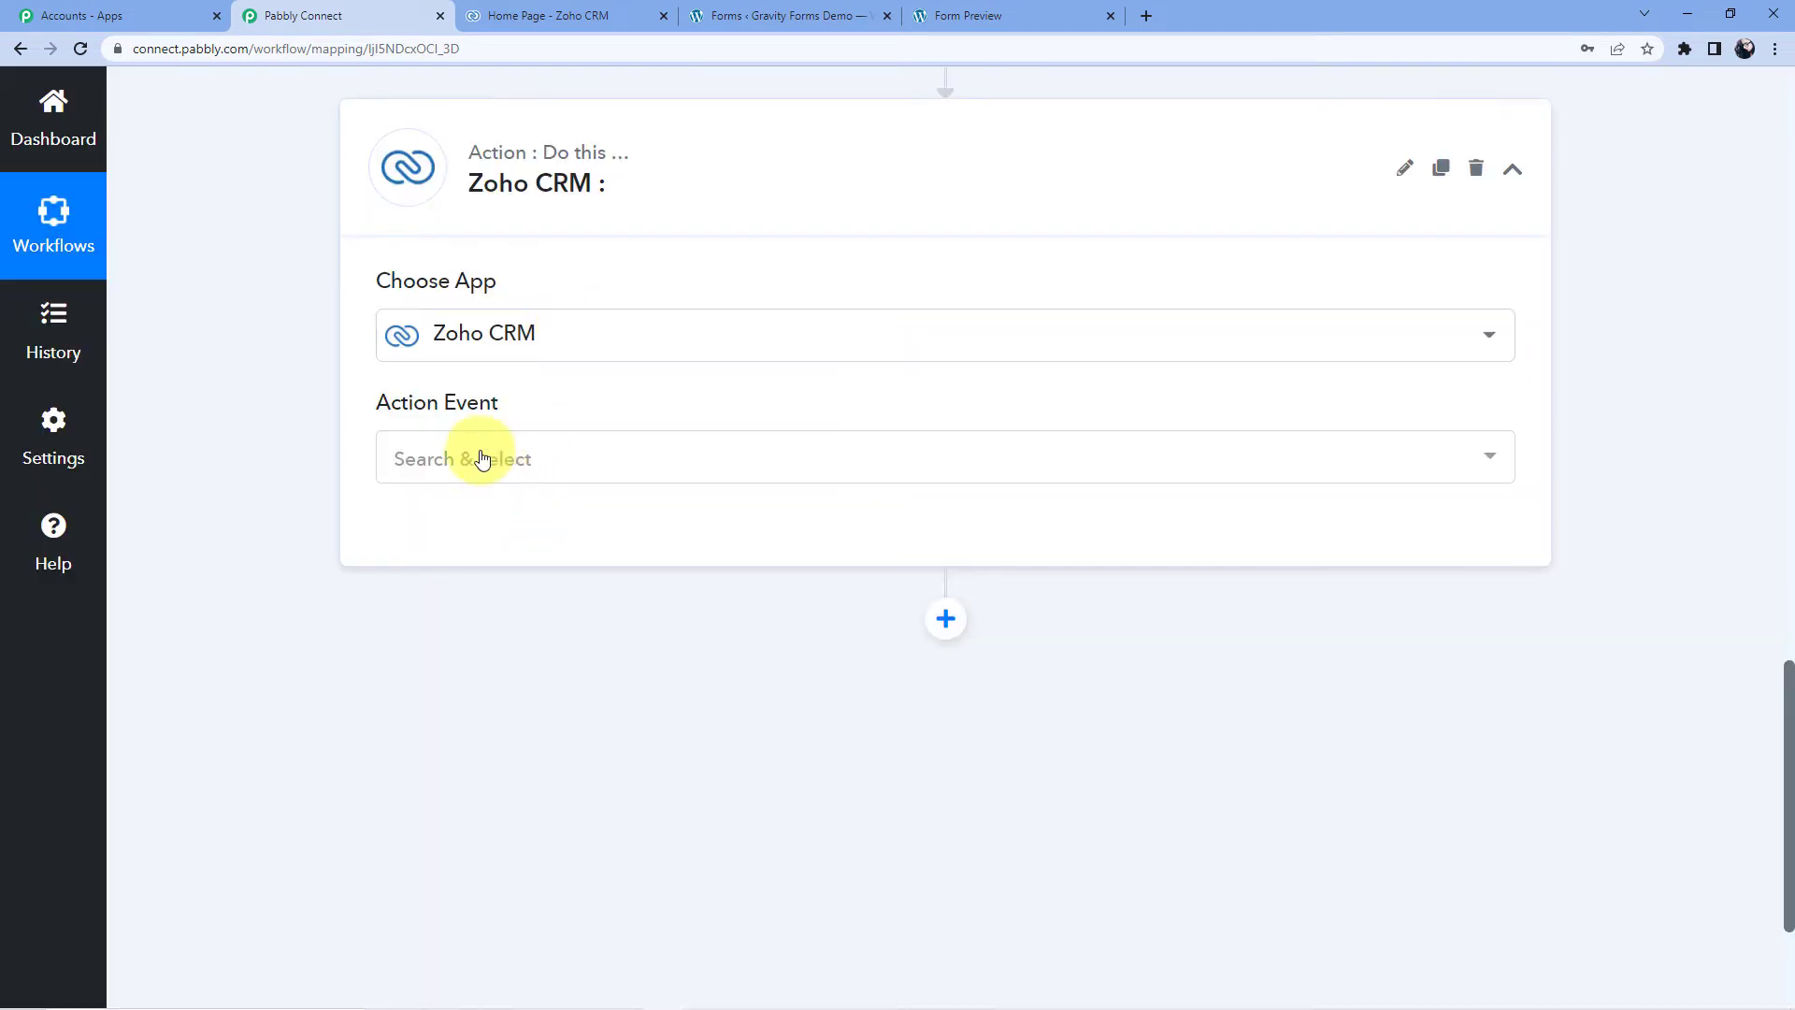
- Select Create Account as the action event and begin connecting Zoho CRM
click(482, 457)
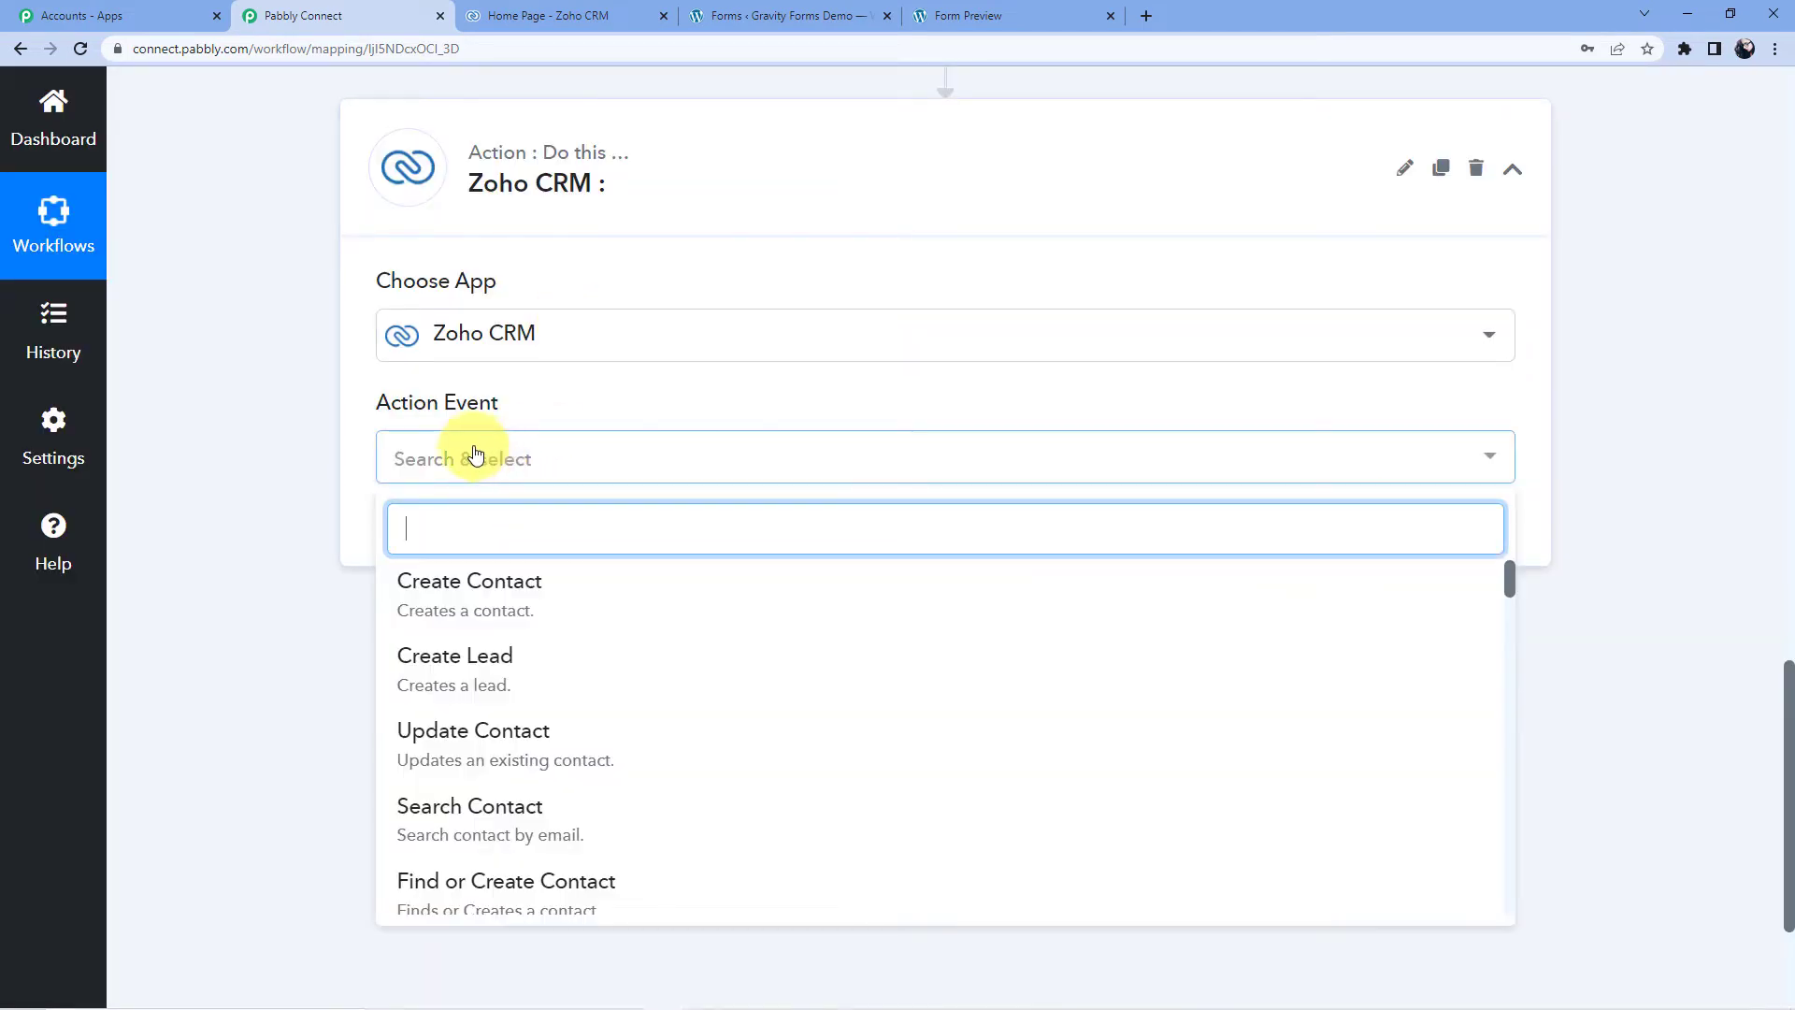
scroll(477, 455, down, 1)
scroll(509, 711, down, 3)
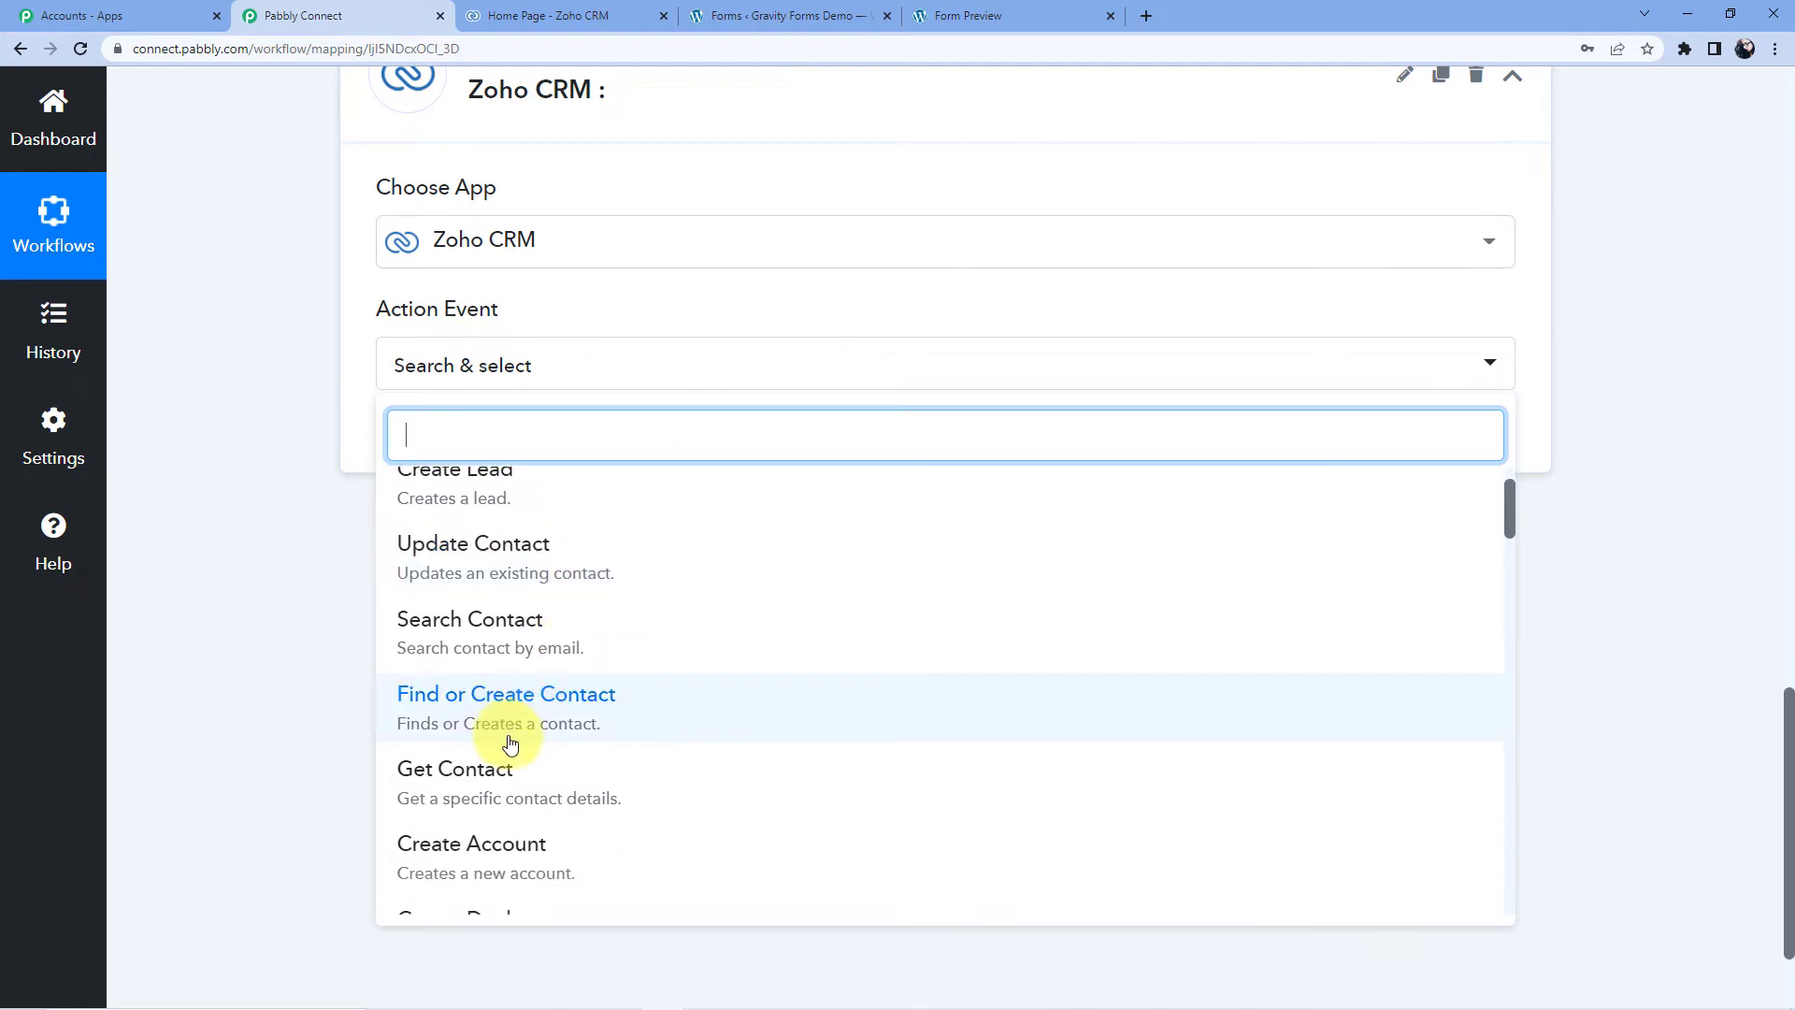
scroll(517, 696, down, 1)
click(501, 582)
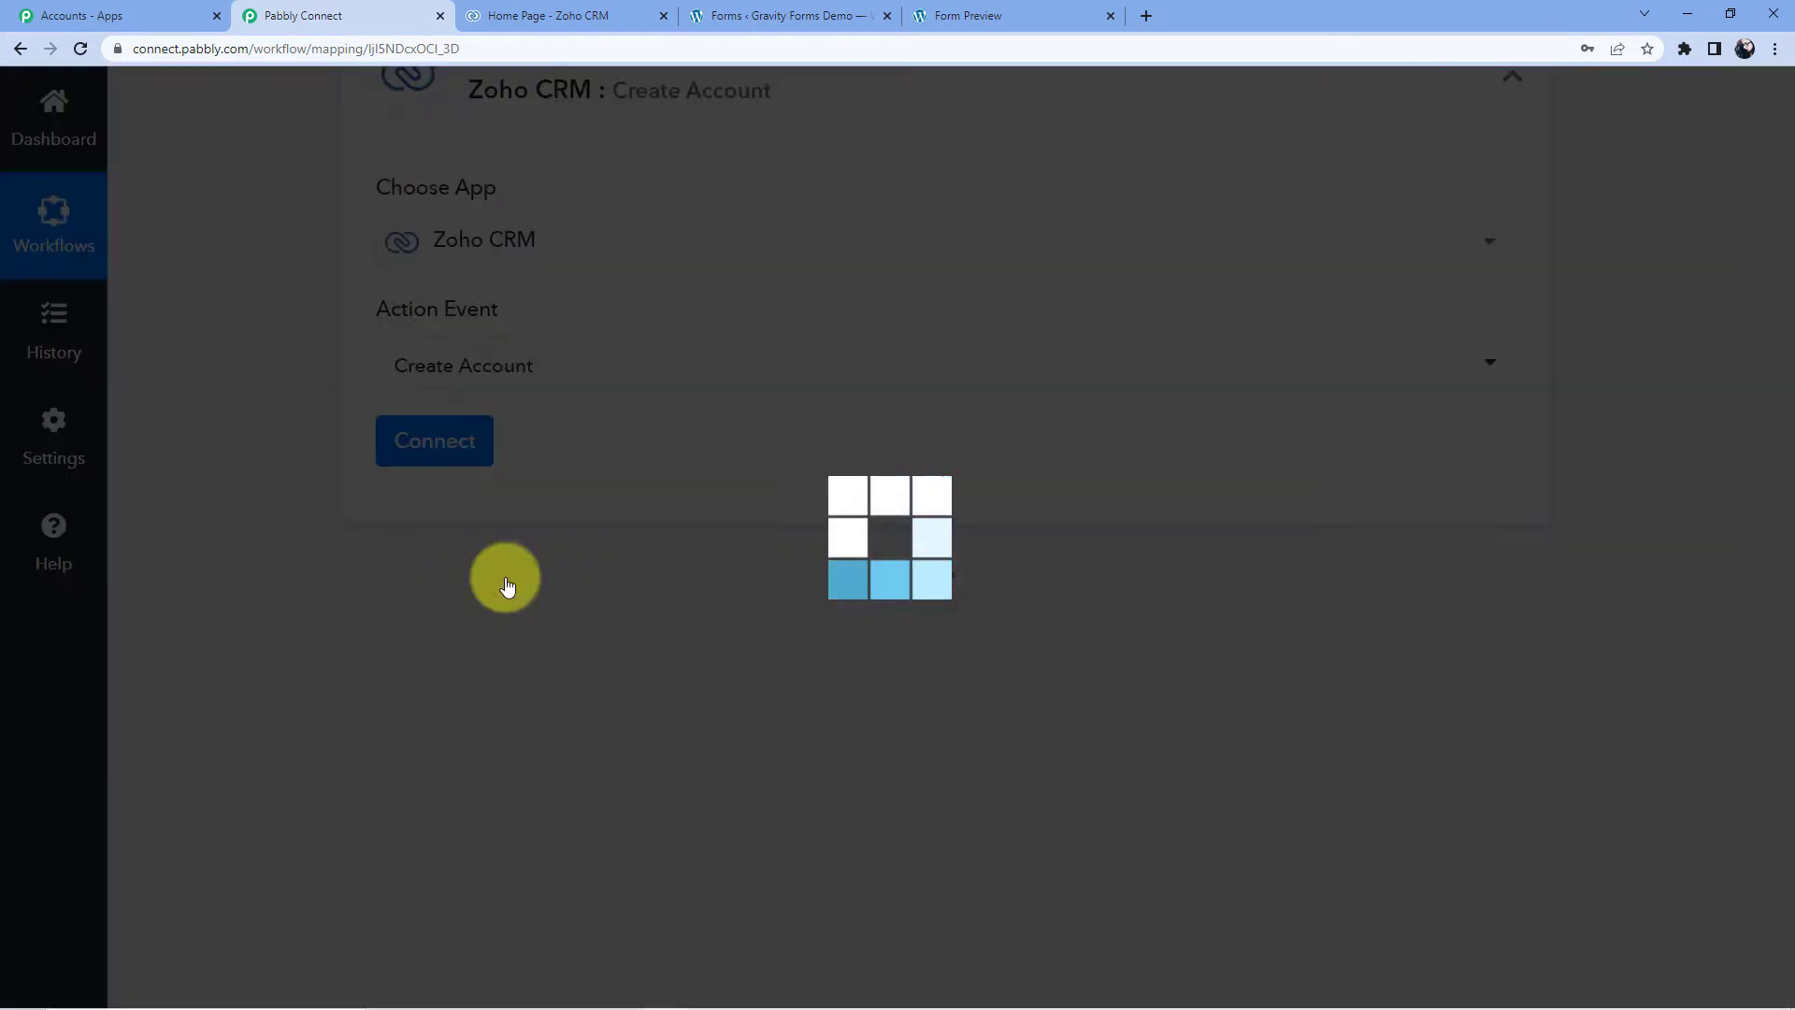
click(415, 460)
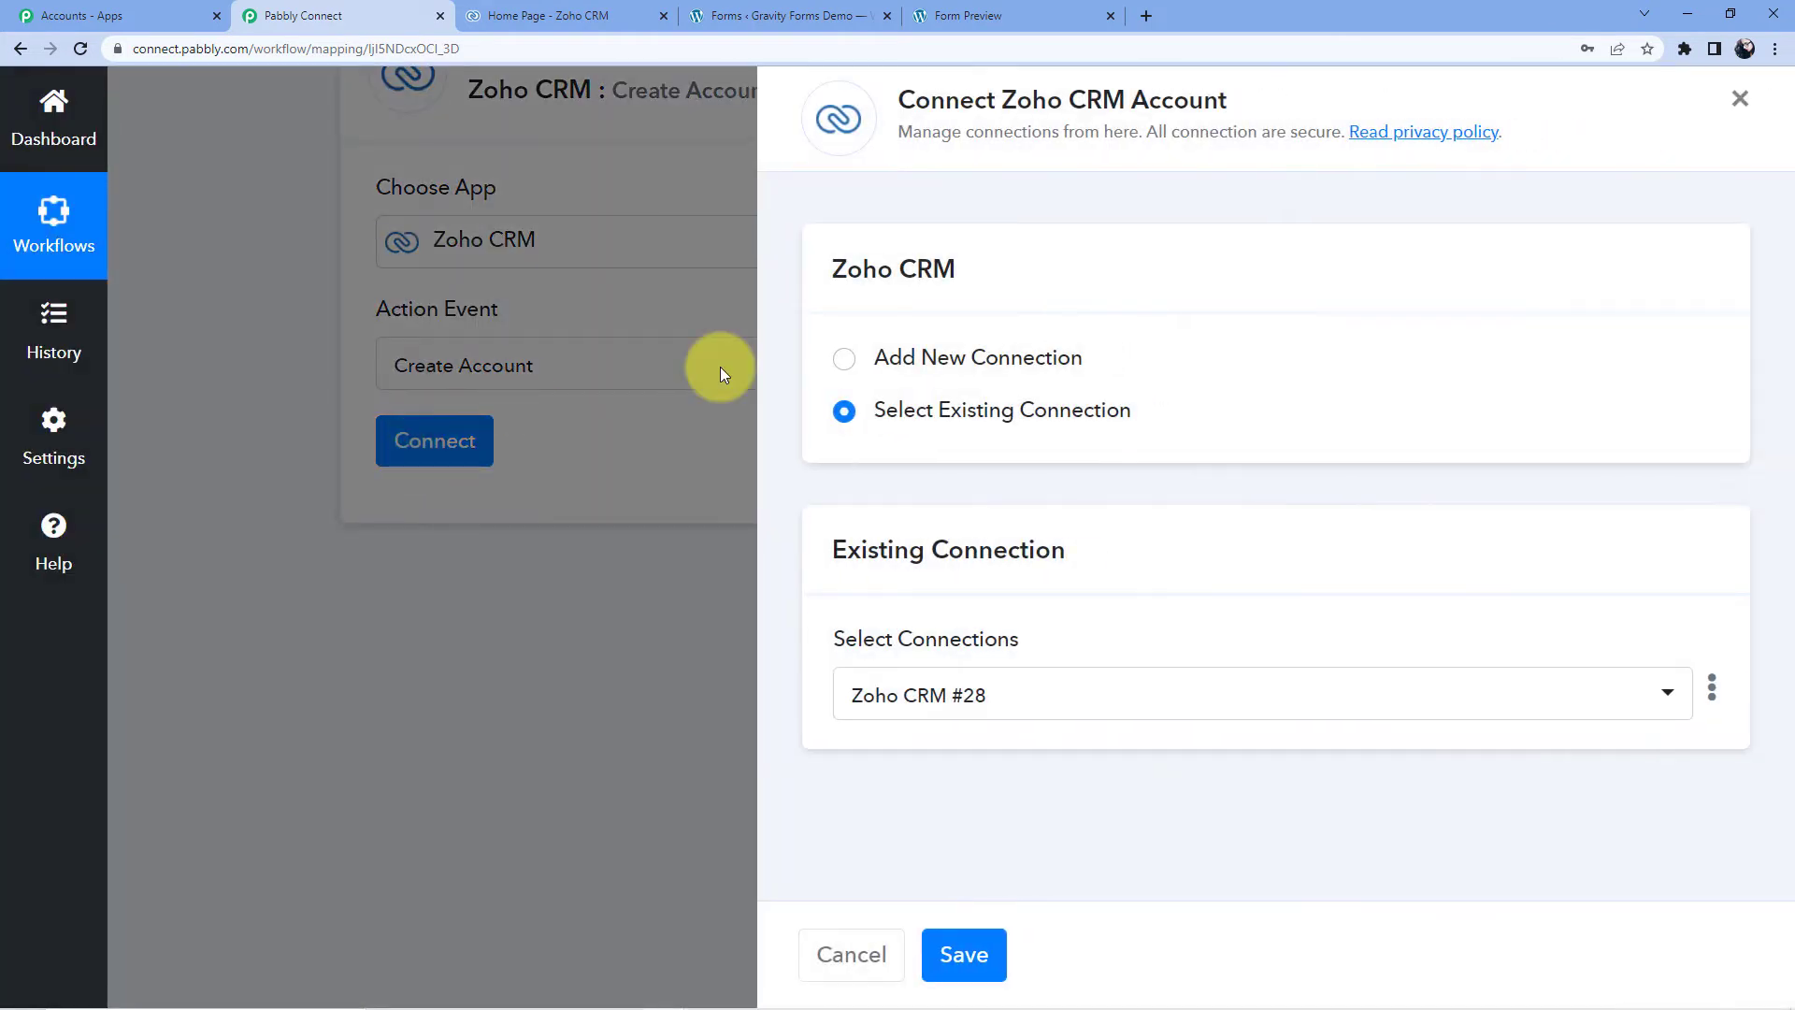
- Add a new Zoho CRM connection and copy the zoho.in domain from the Zoho tab
click(986, 354)
click(944, 655)
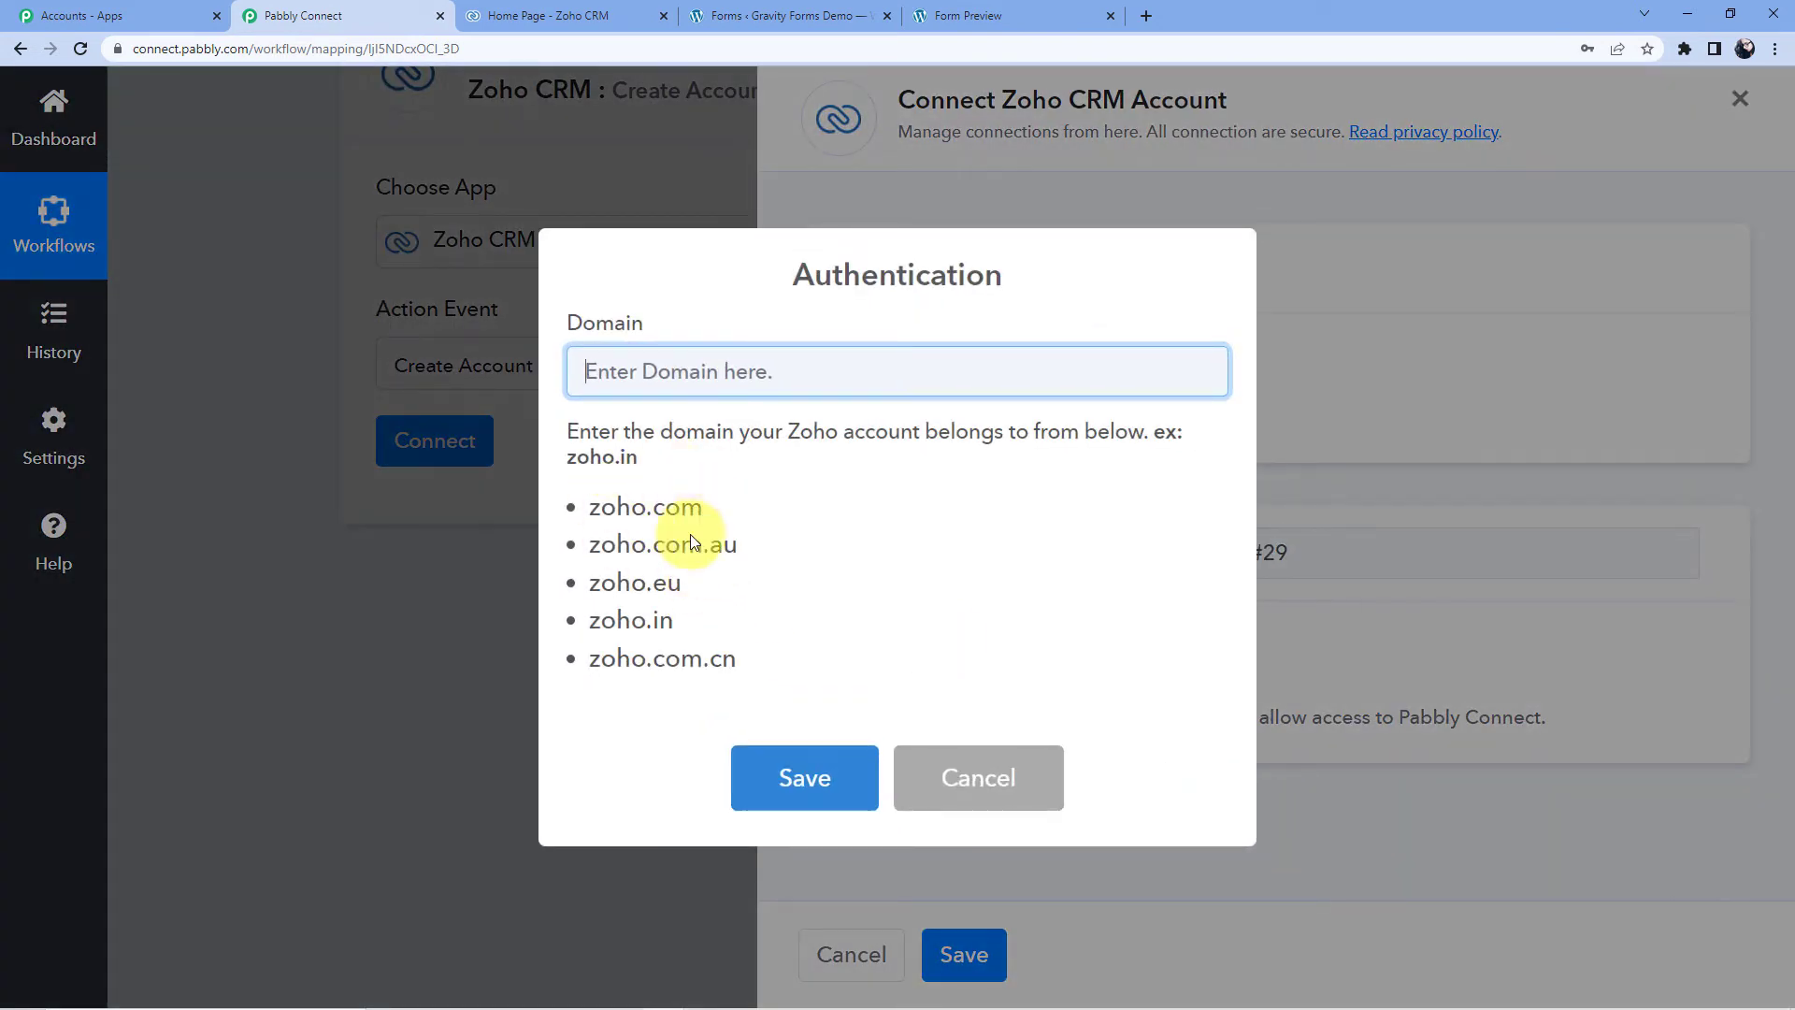
click(572, 11)
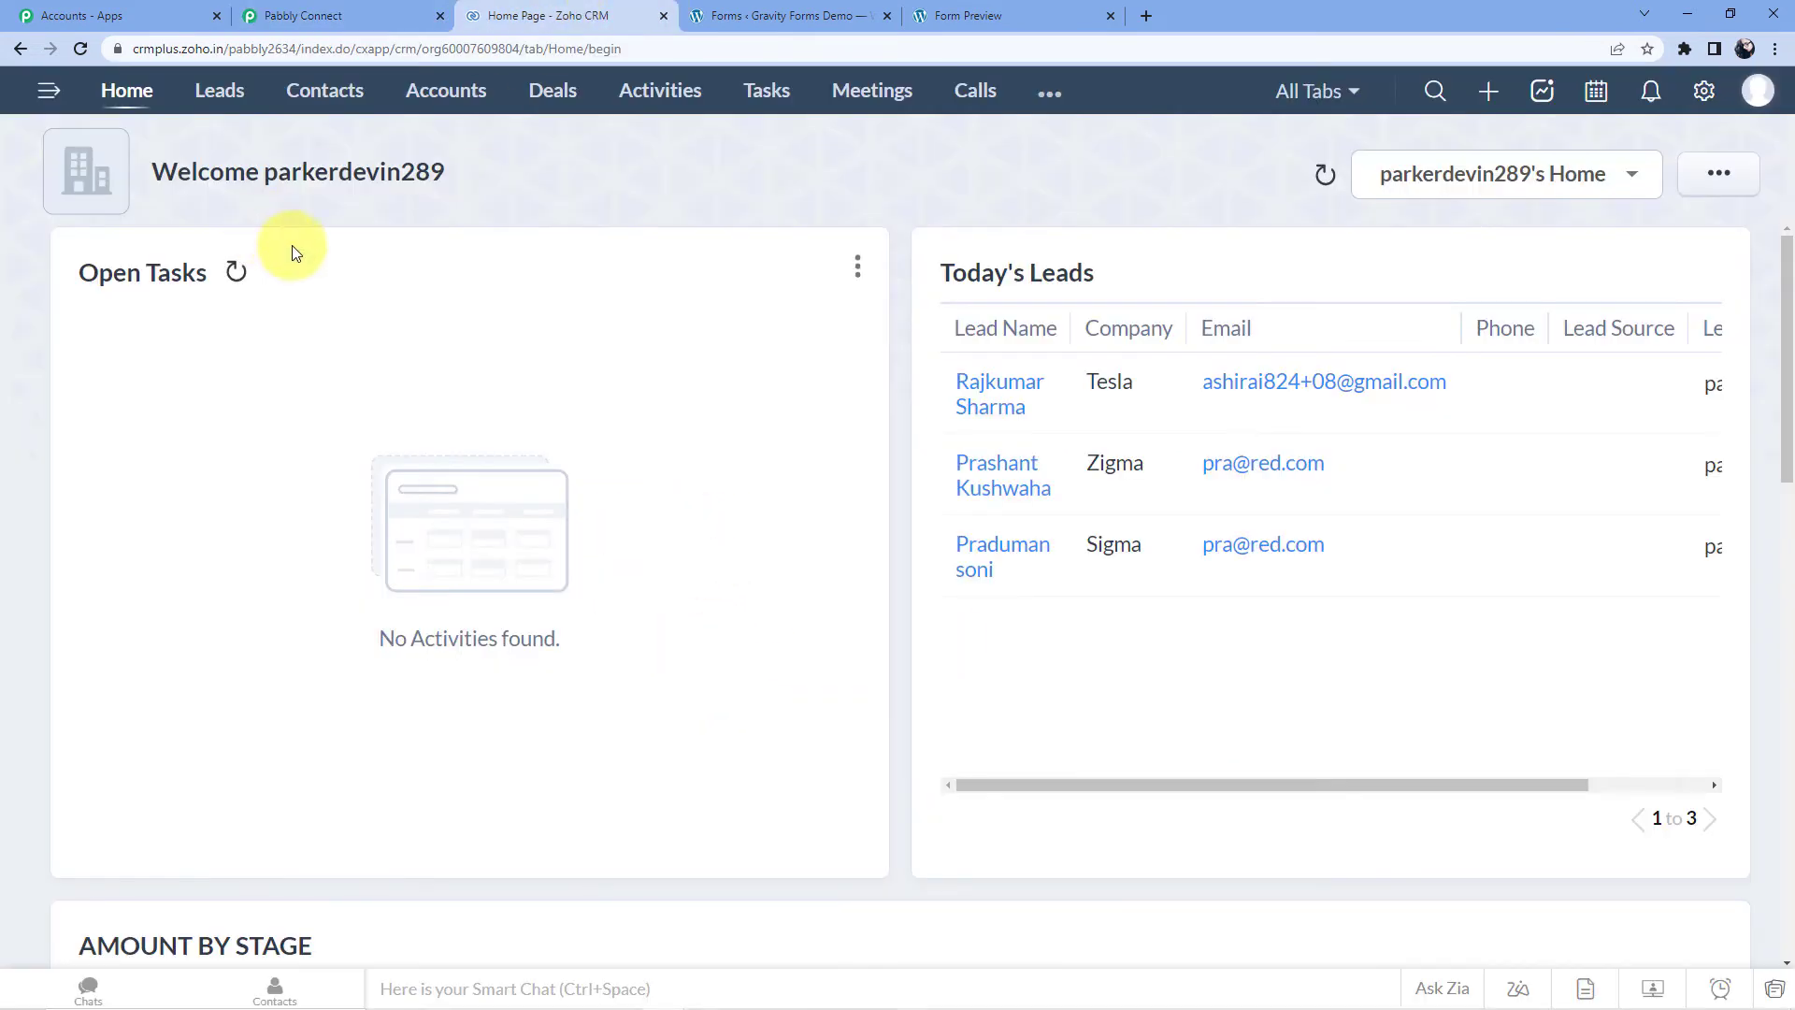
click(211, 47)
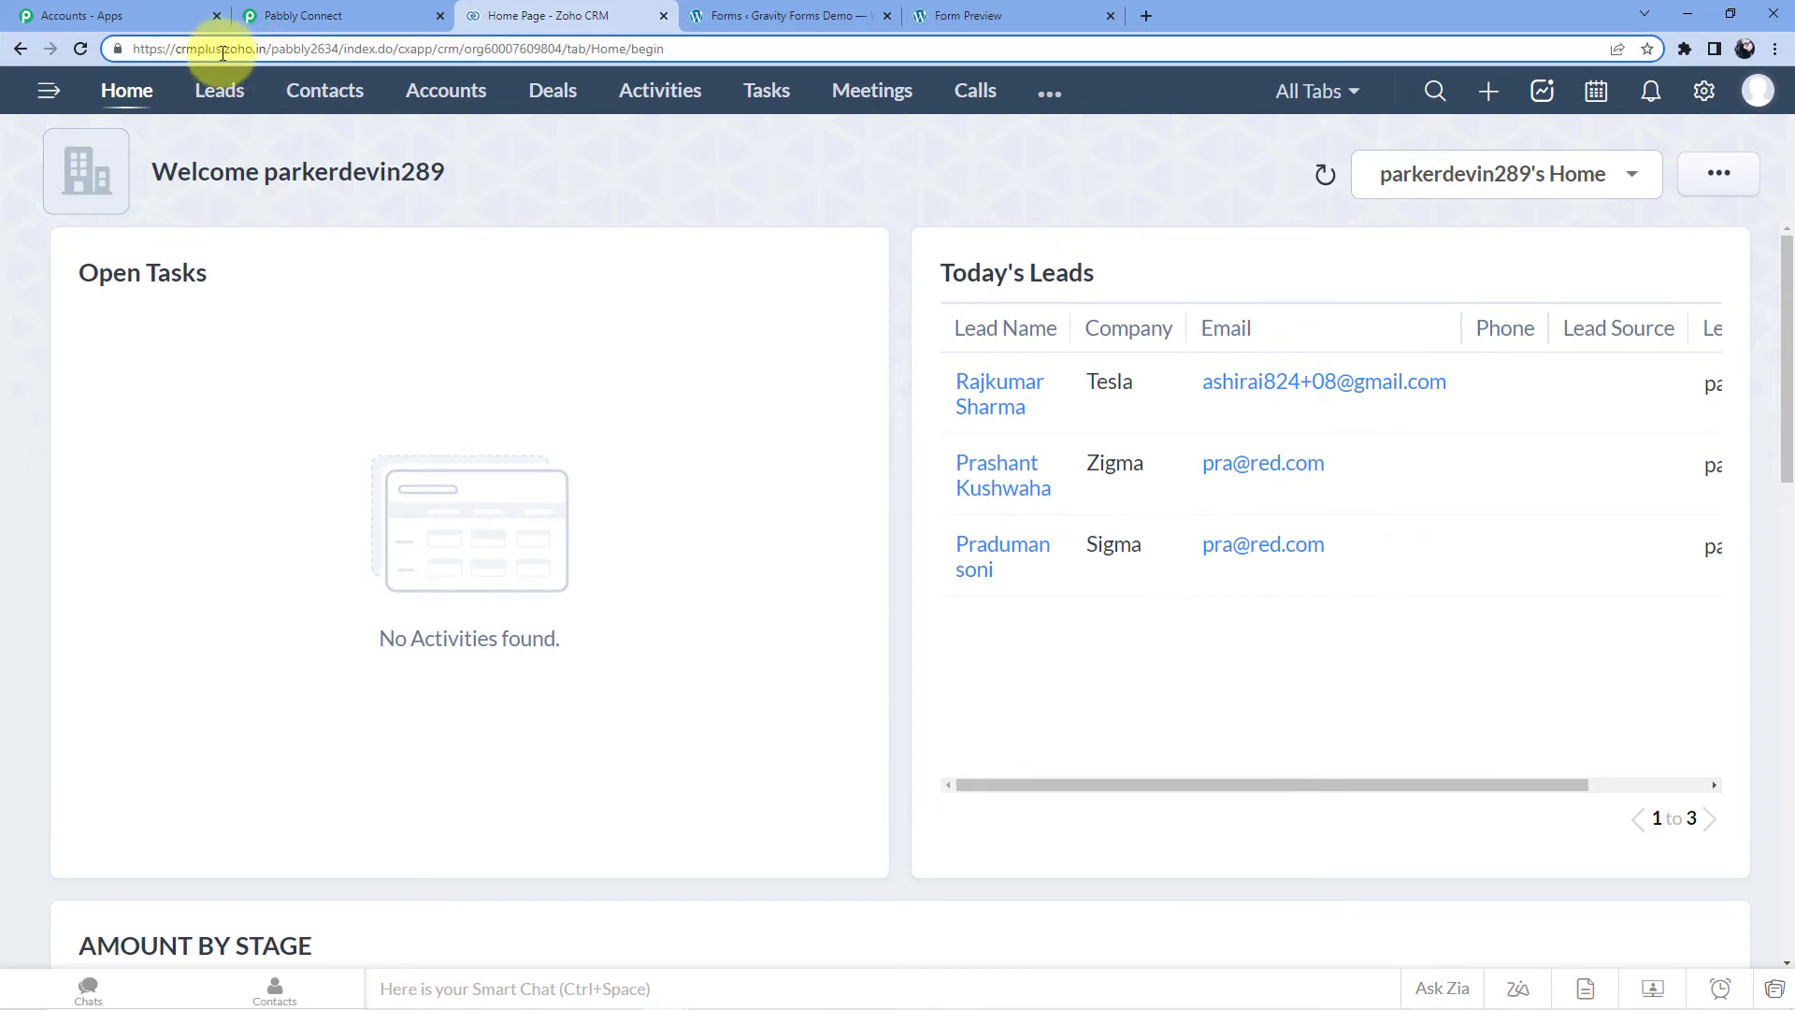
right_click(261, 48)
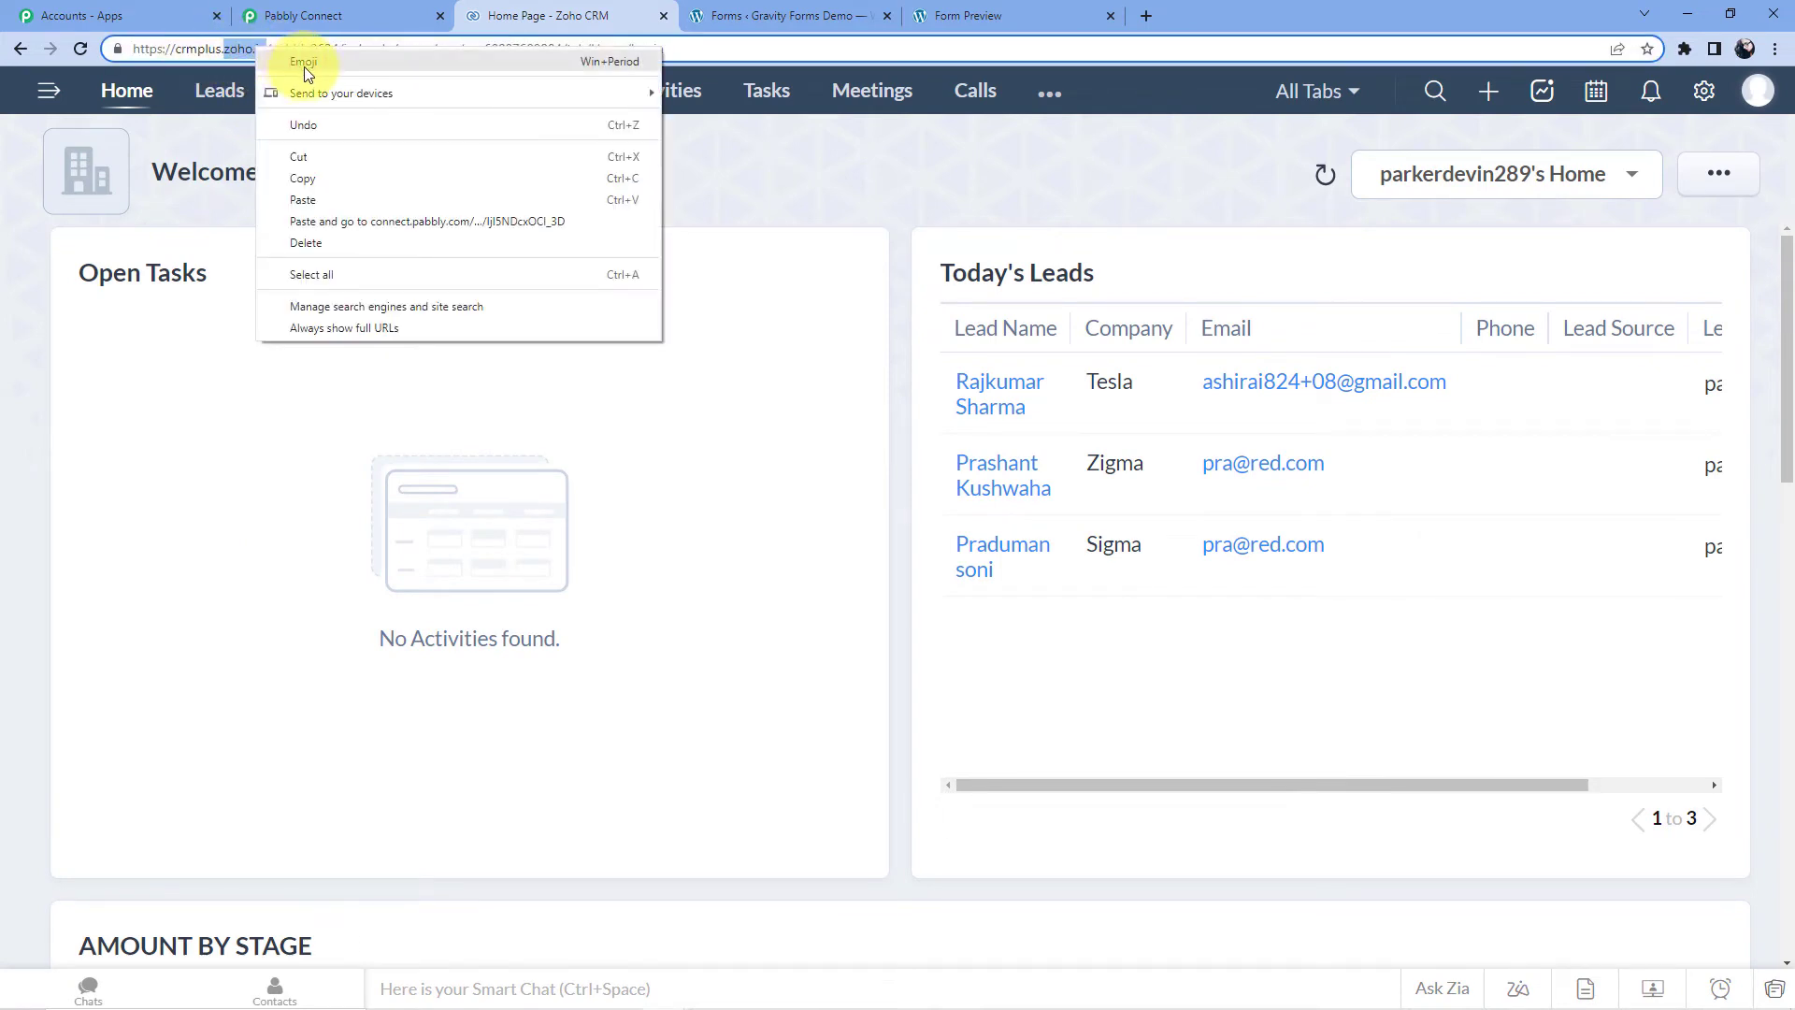
click(329, 174)
click(328, 16)
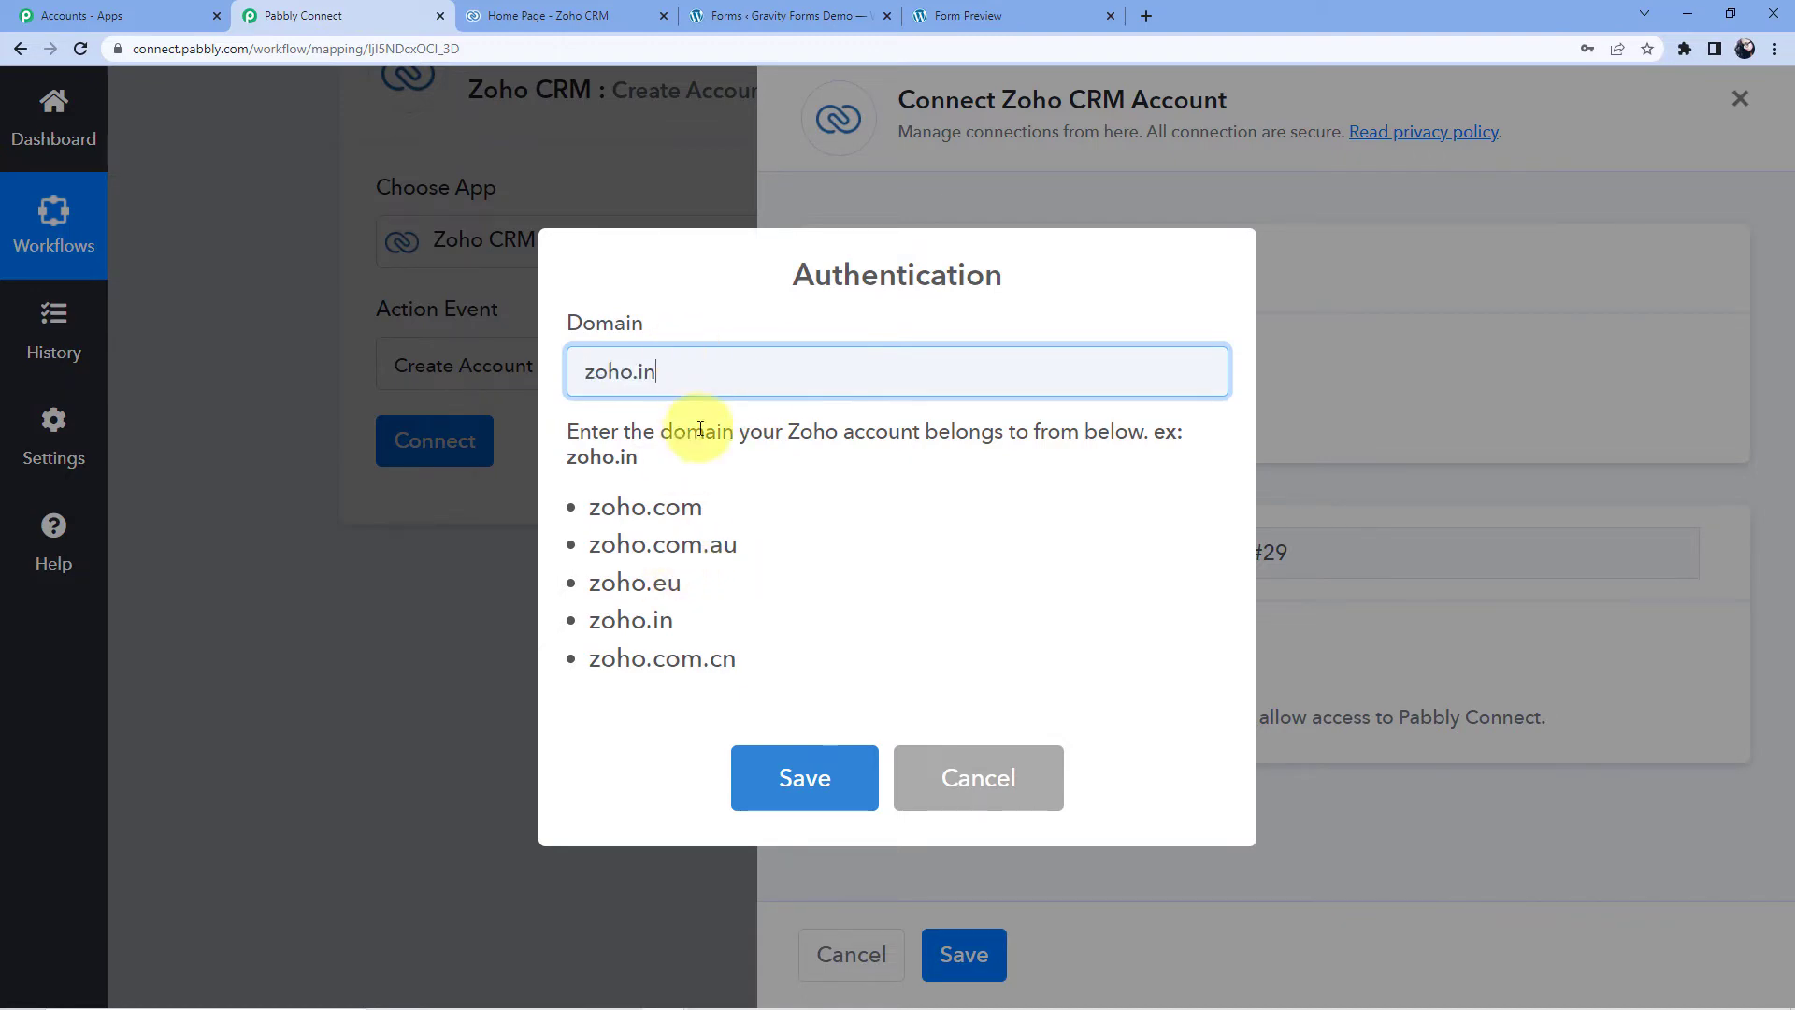
- Save the zoho.in domain and grant Pabbly Connect access in the Zoho authorization window
click(835, 795)
click(847, 649)
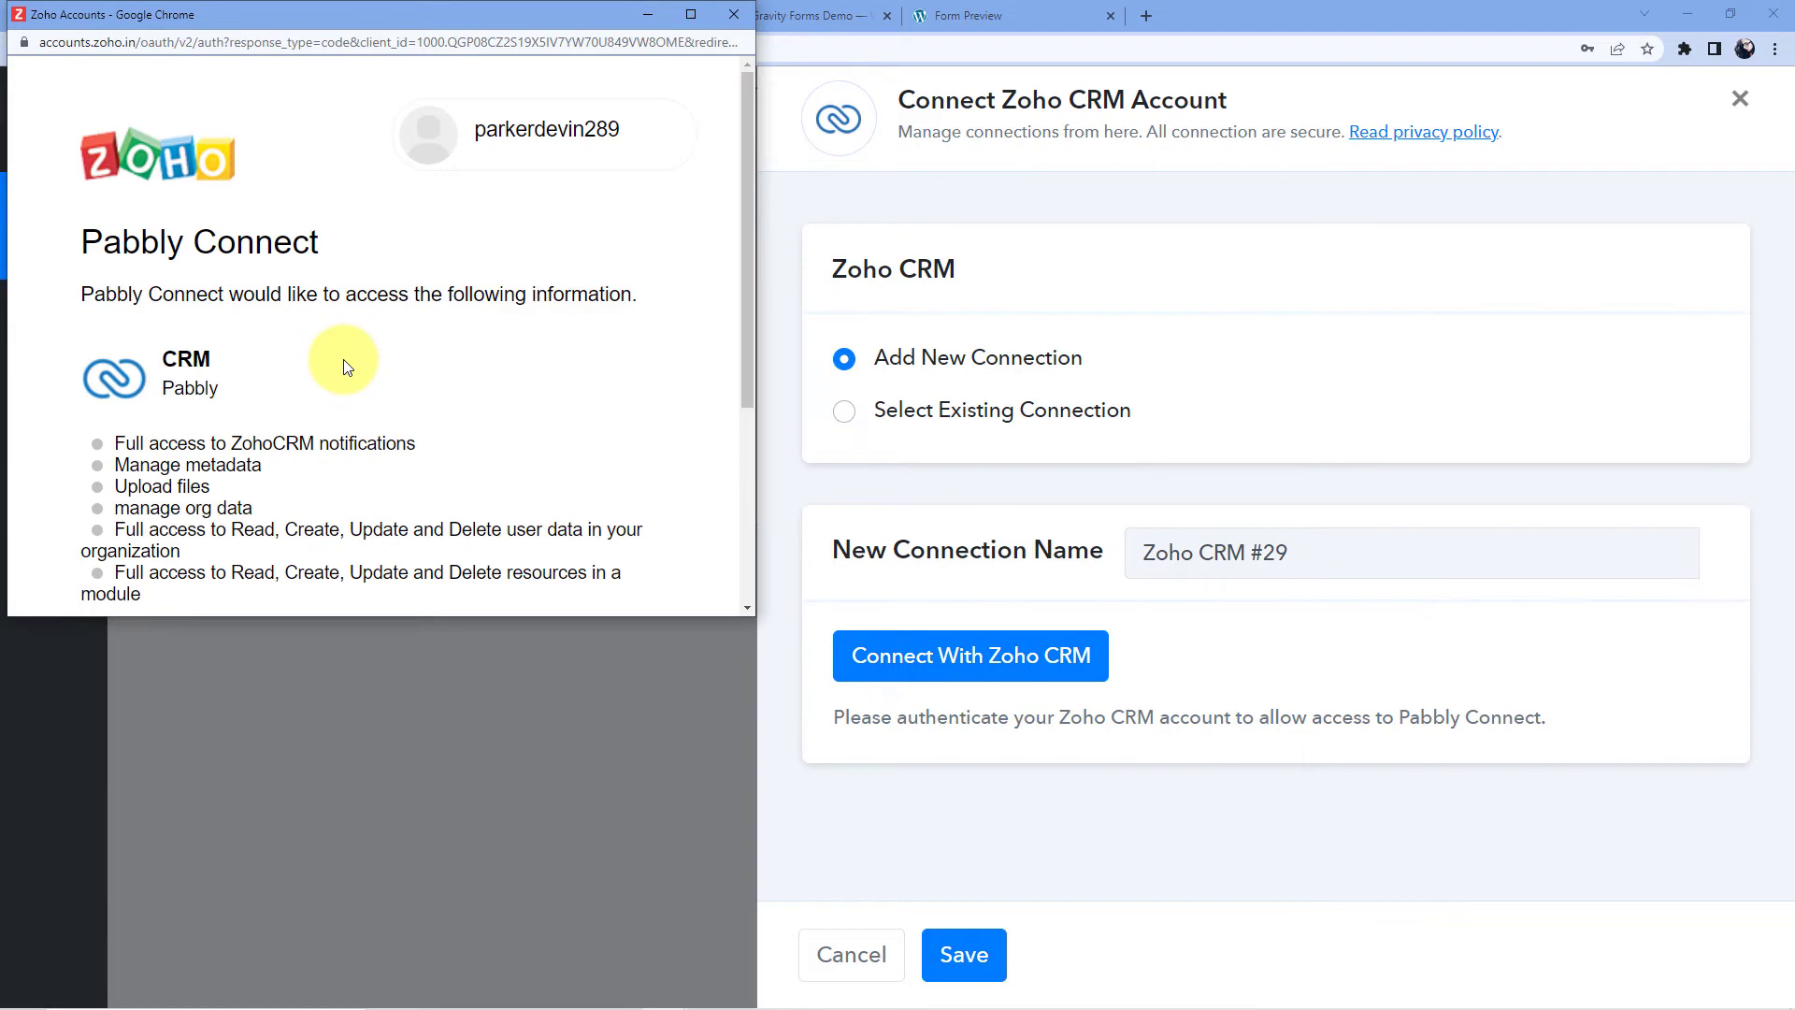
scroll(476, 308, down, 3)
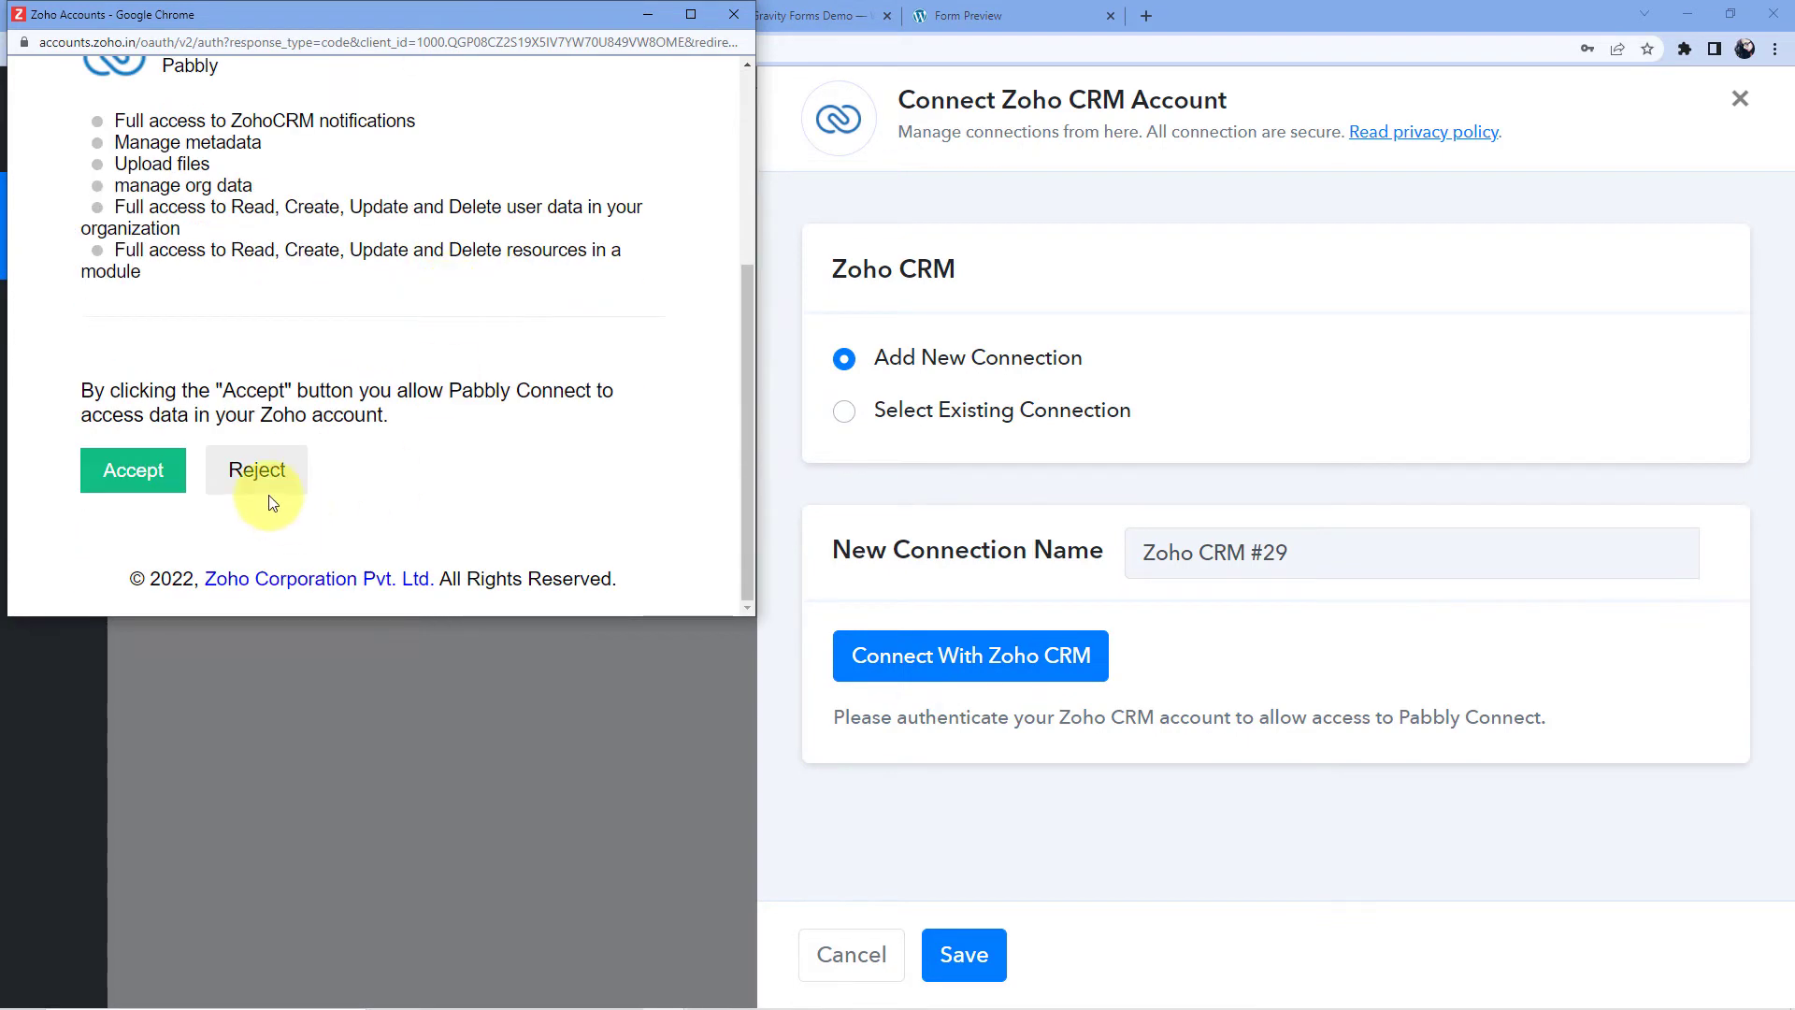
click(150, 485)
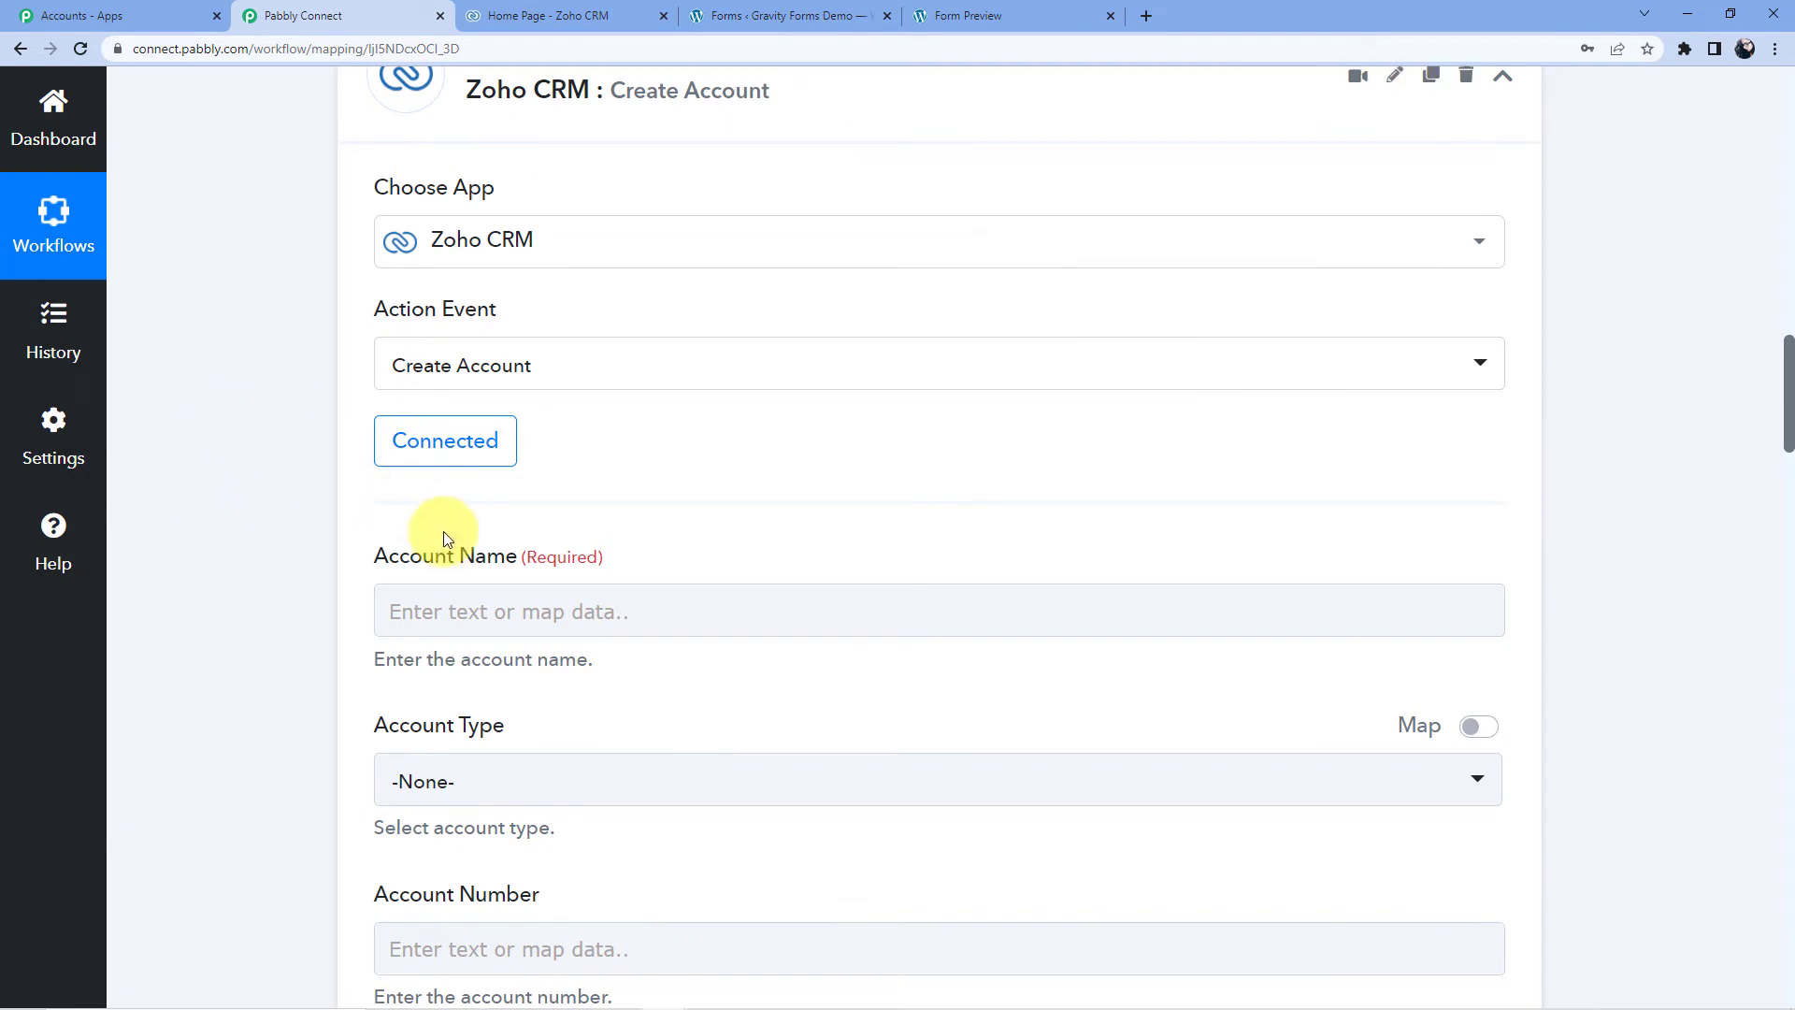
- Map the form's submitted name into the Zoho CRM Account Name field
scroll(793, 585, down, 3)
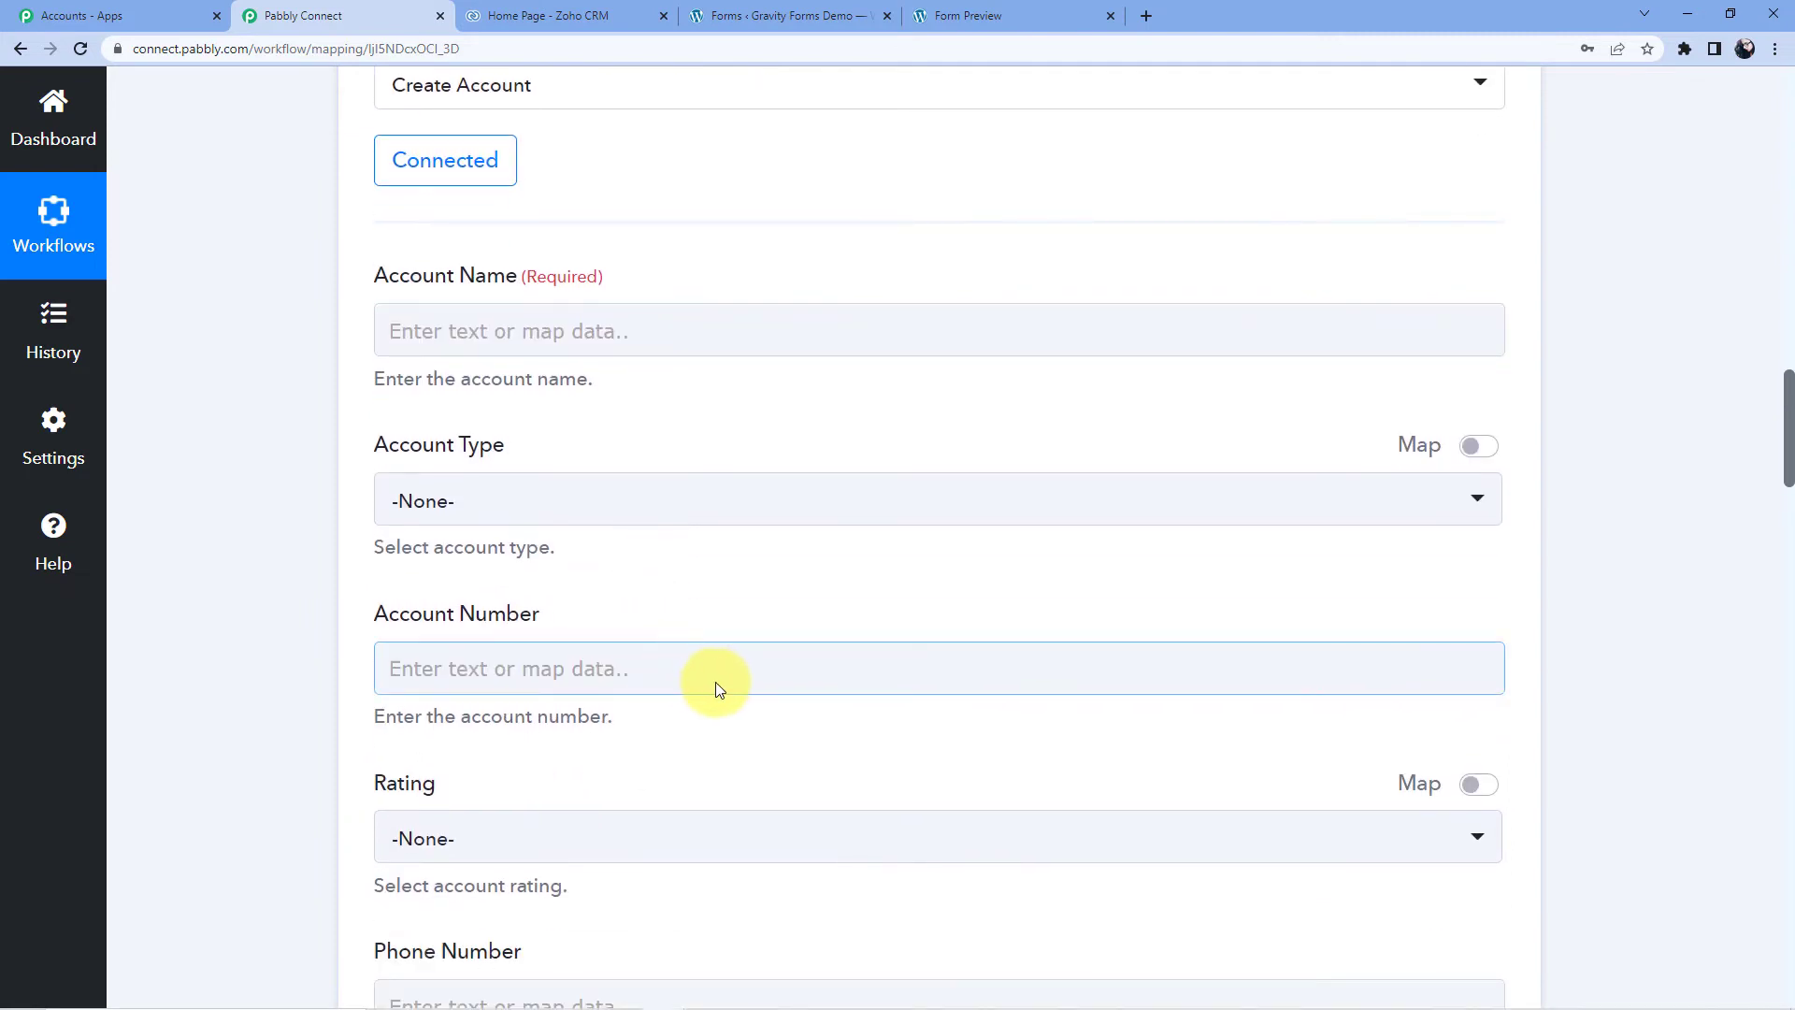
scroll(717, 689, up, 6)
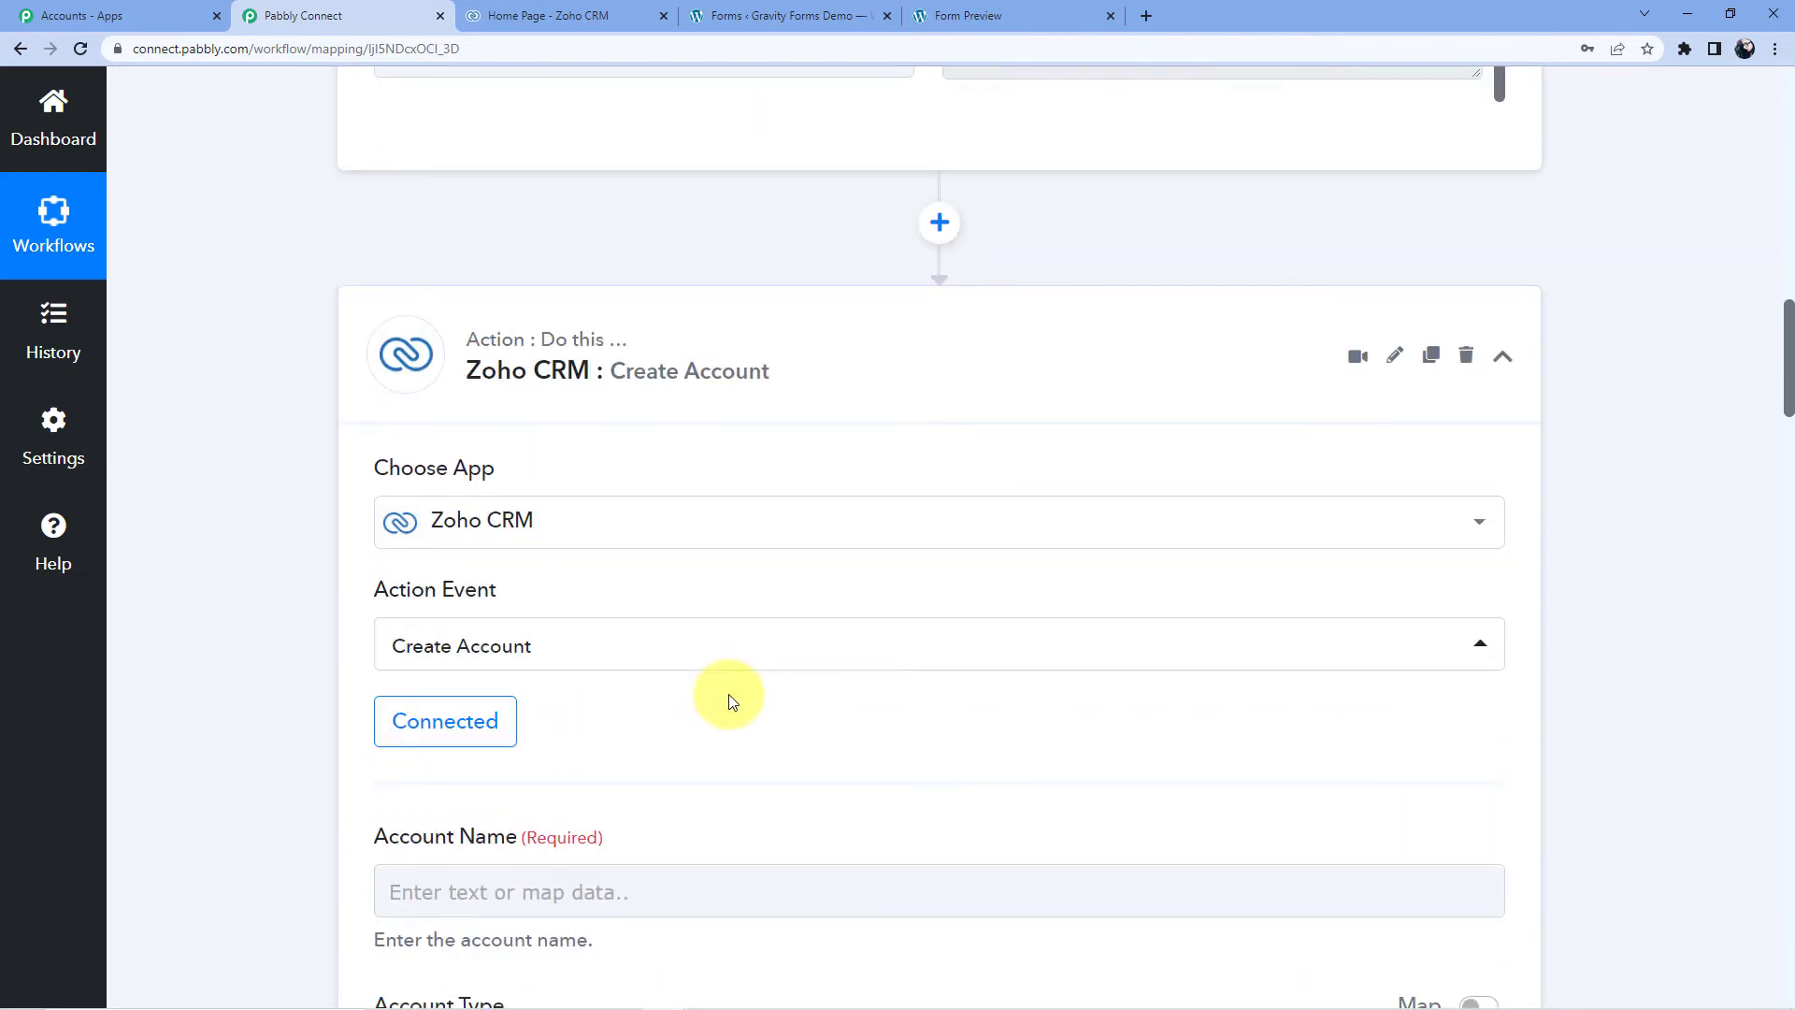
scroll(732, 701, down, 3)
scroll(754, 689, up, 15)
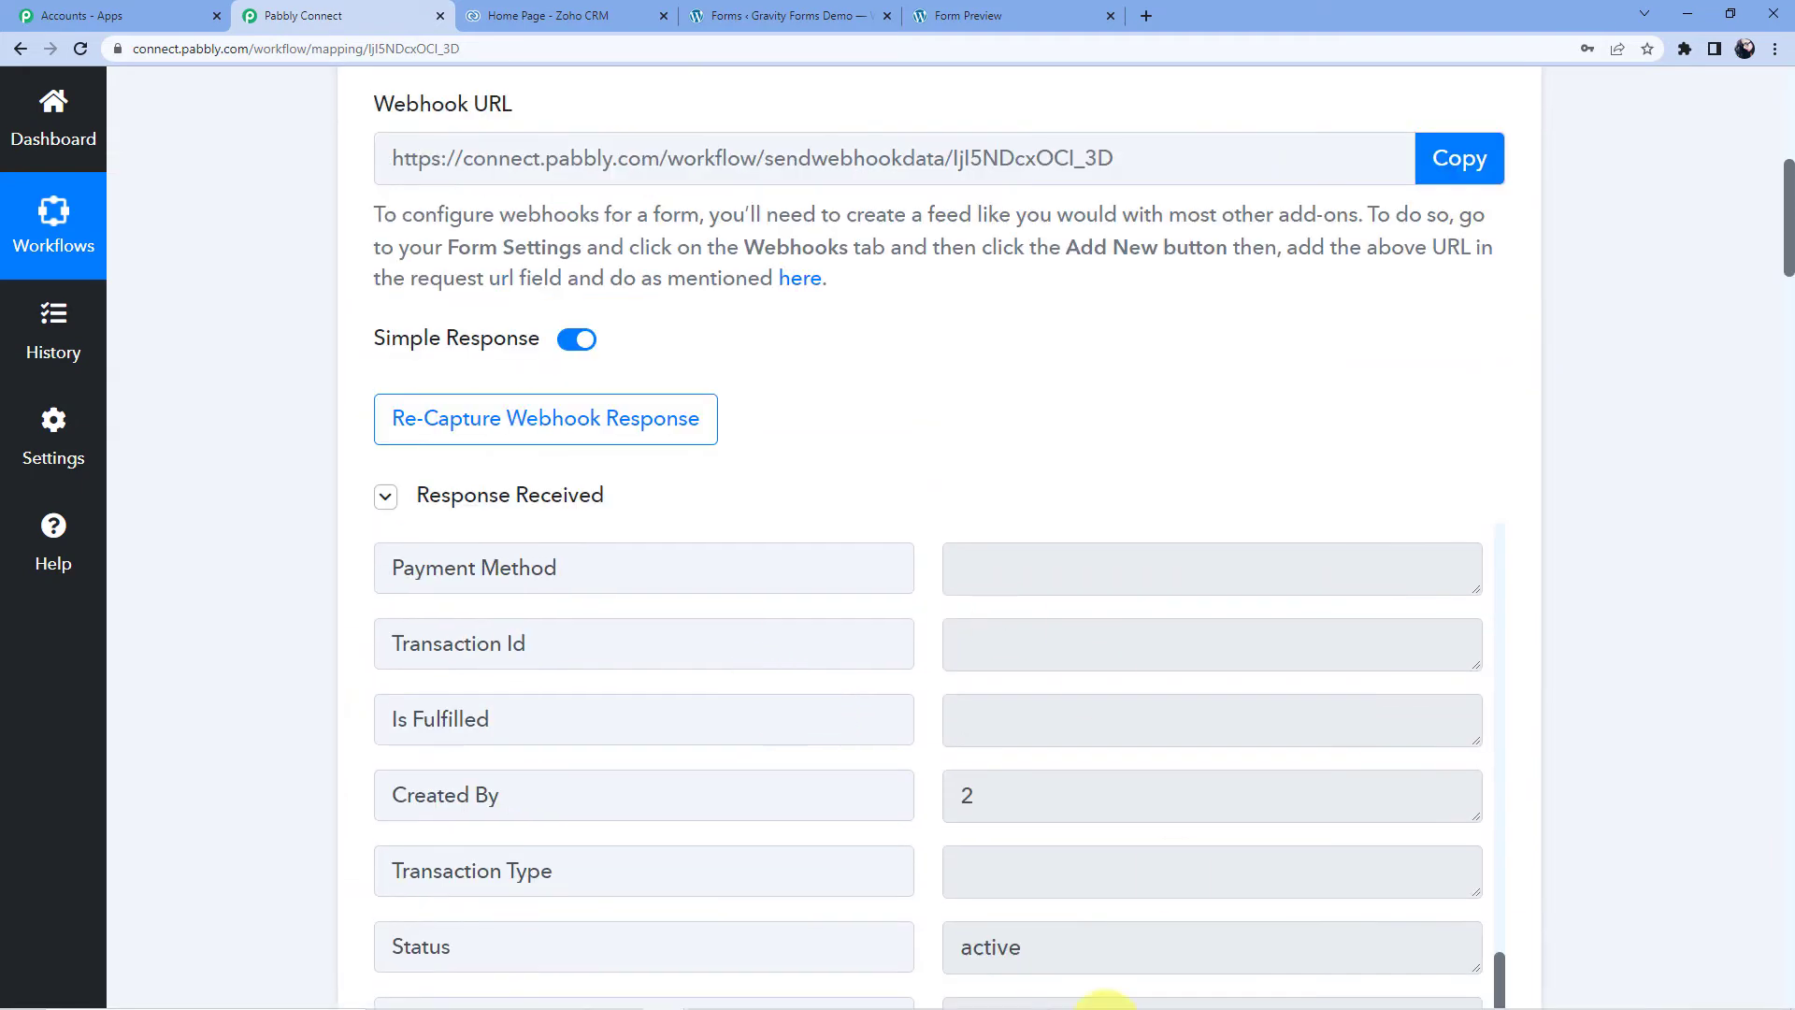
scroll(942, 687, down, 15)
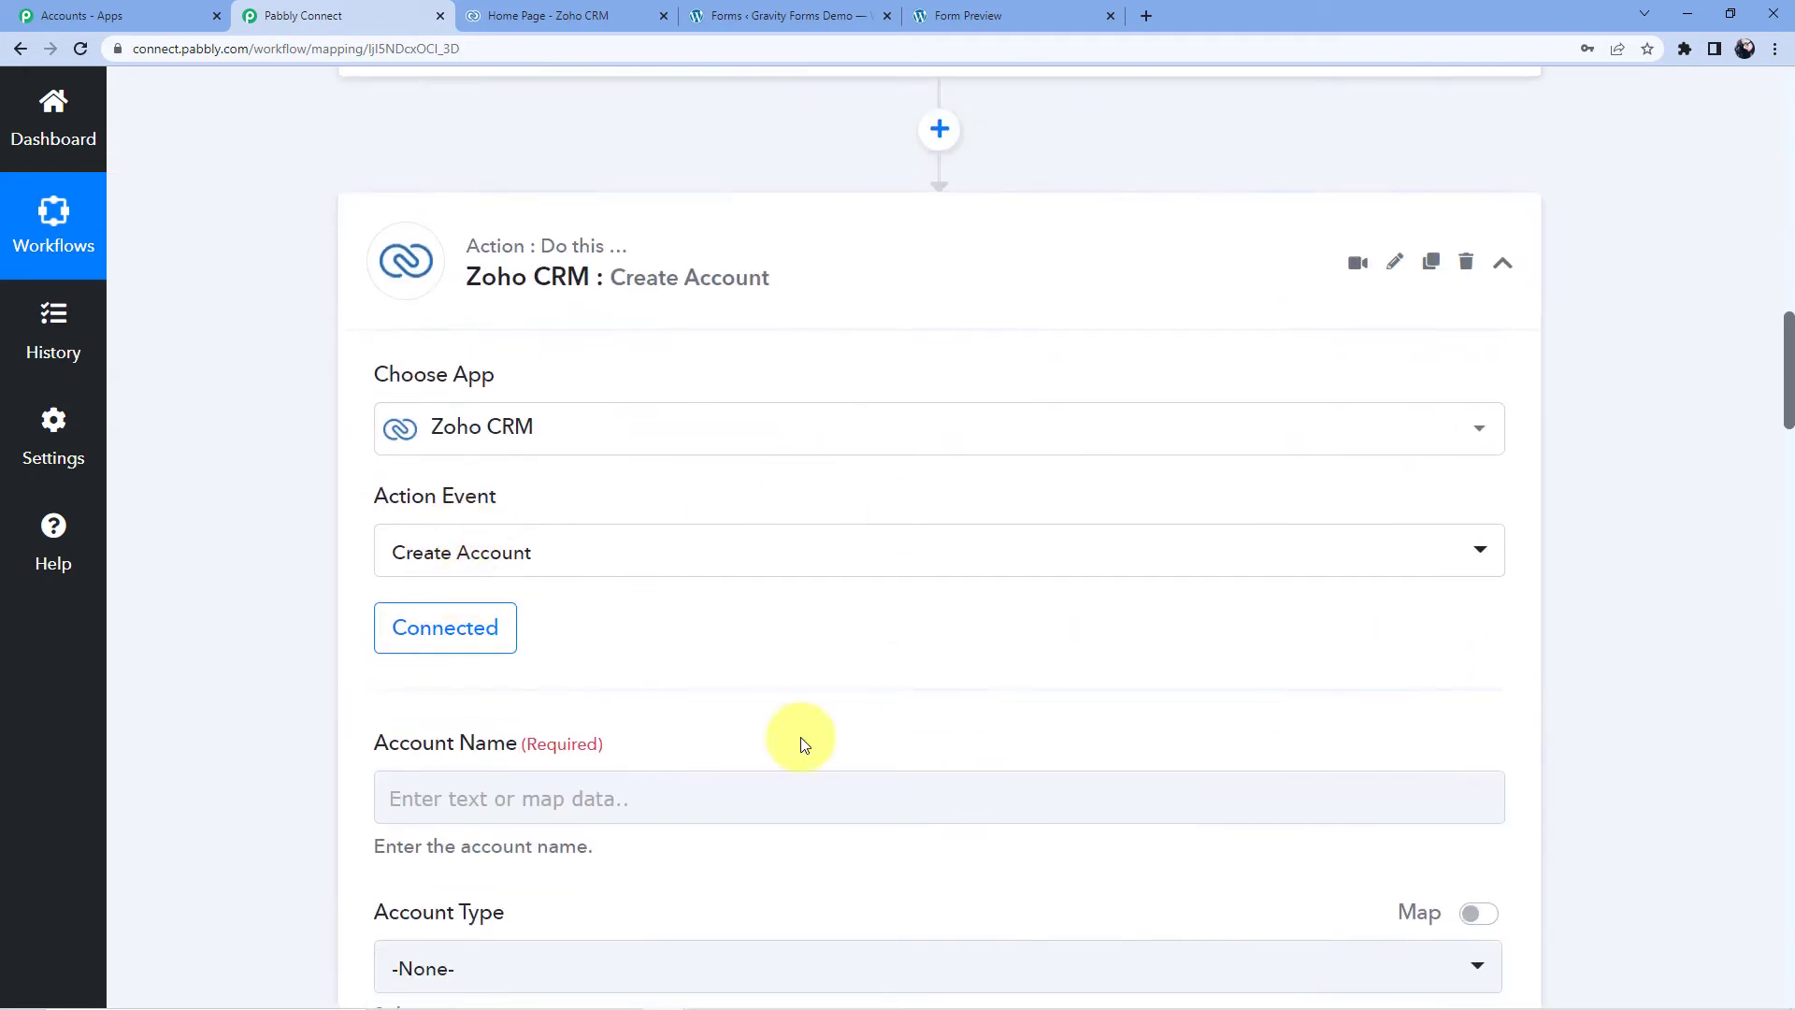
click(501, 331)
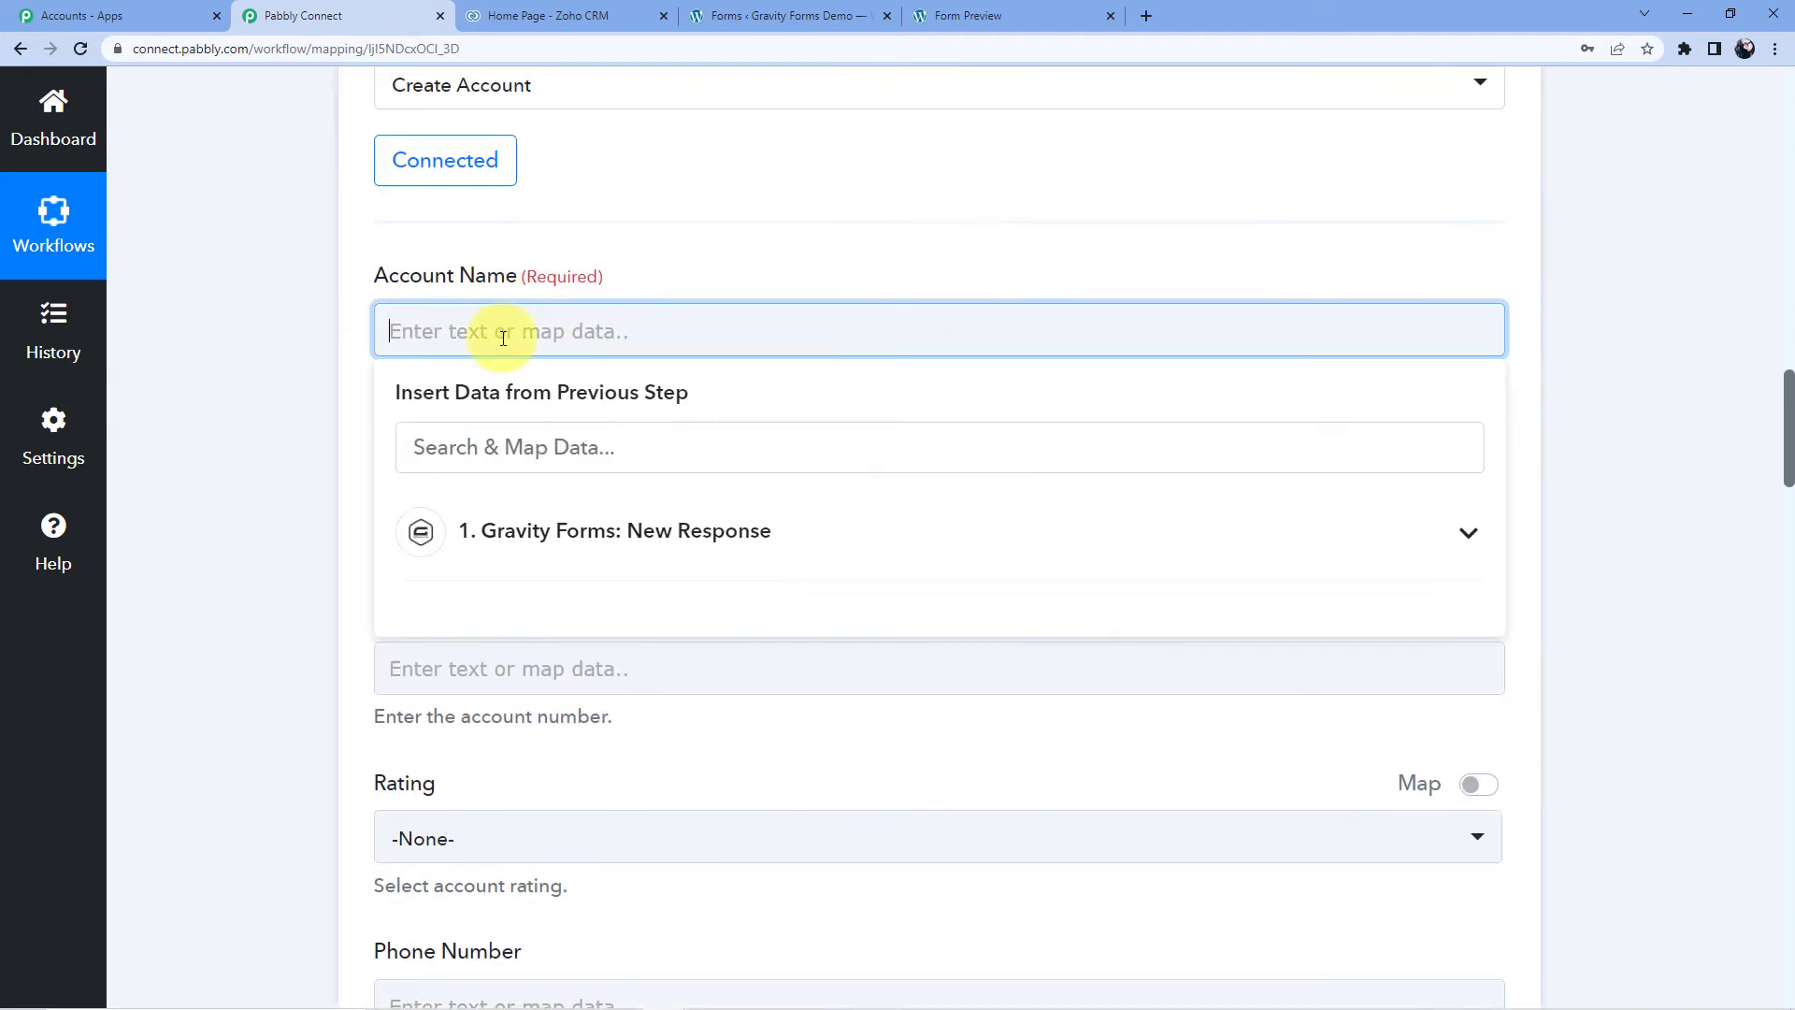
click(539, 523)
scroll(598, 598, down, 10)
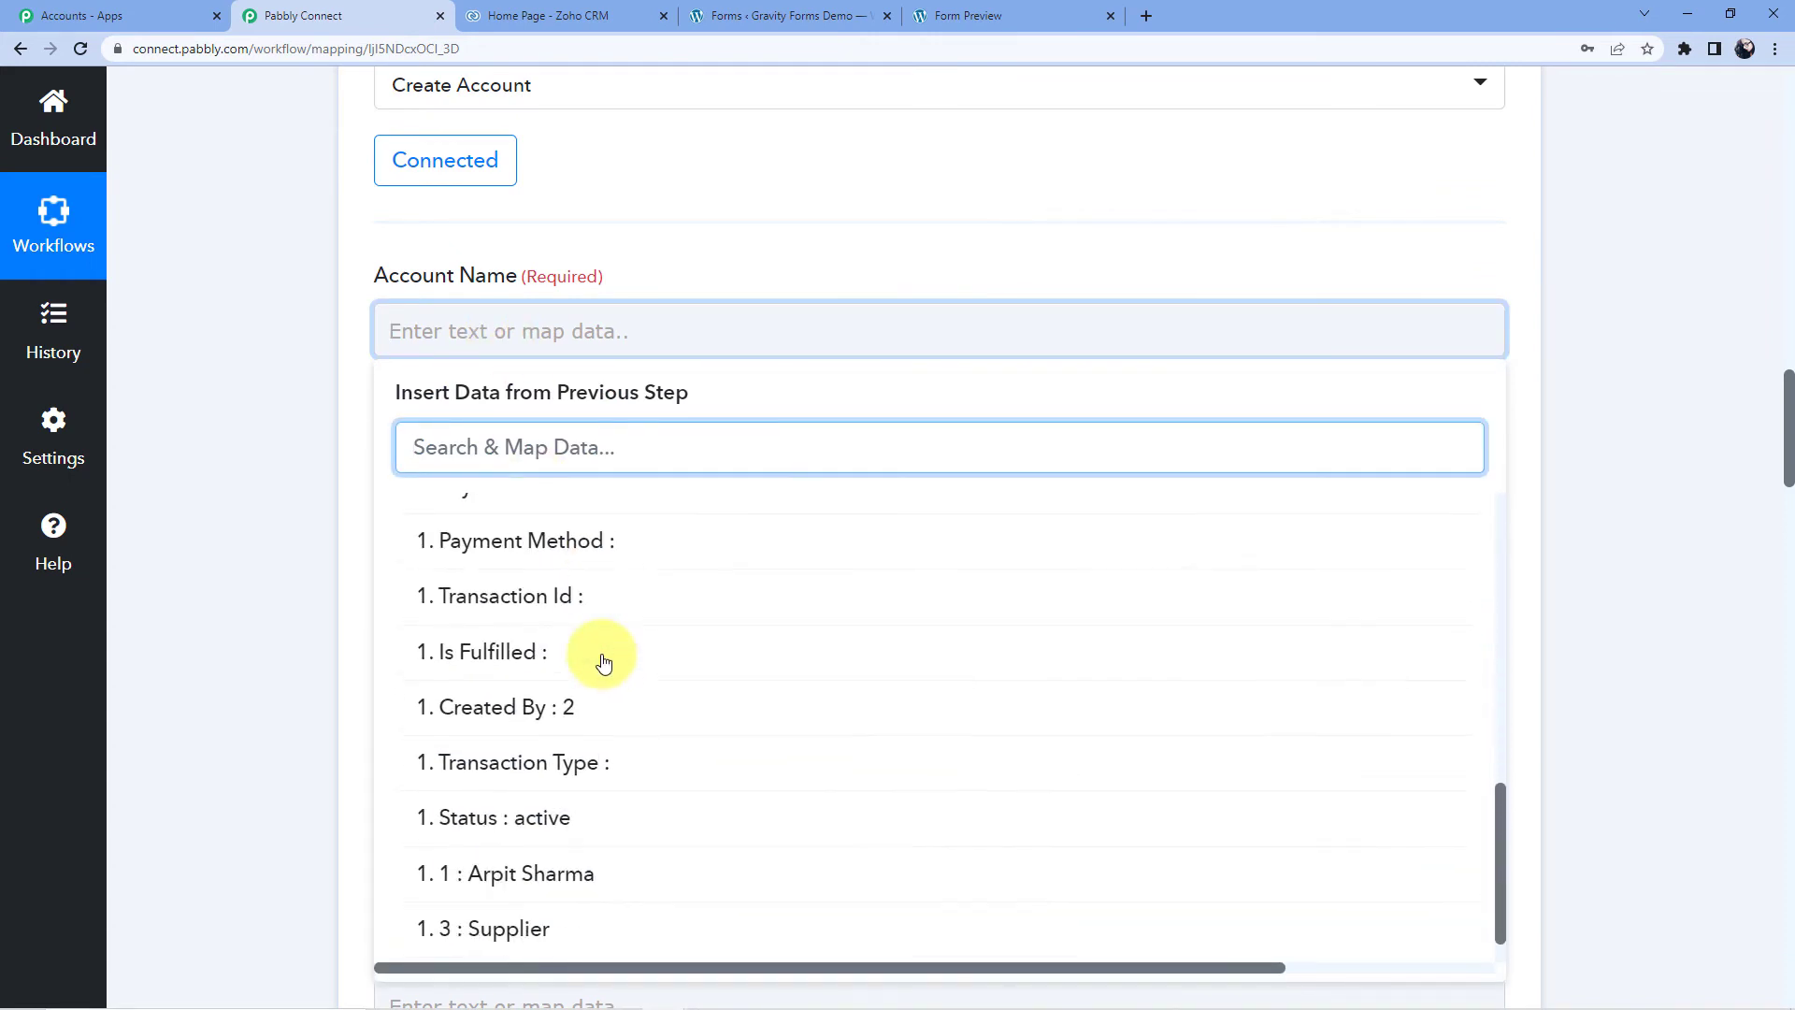
click(601, 827)
click(353, 529)
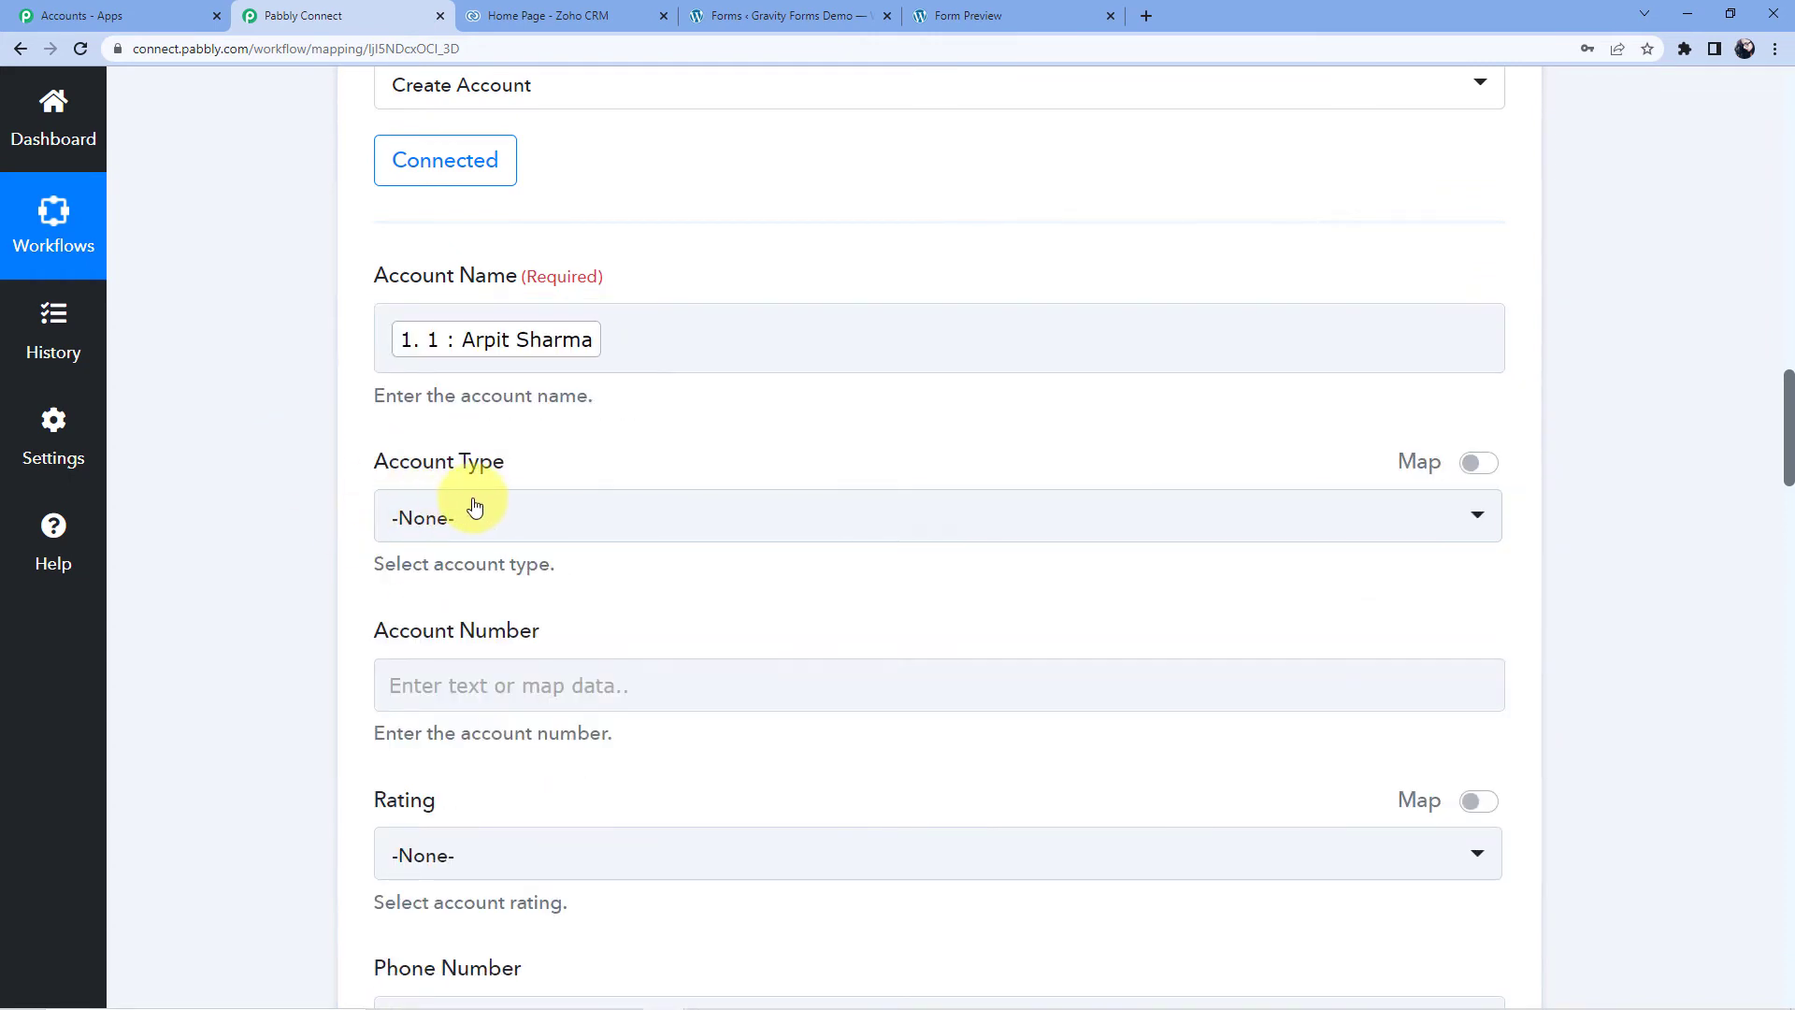
- Turn on Map for Account Type and insert the form's field 1.3 answer
click(483, 514)
scroll(483, 514, down, 2)
scroll(477, 510, down, 2)
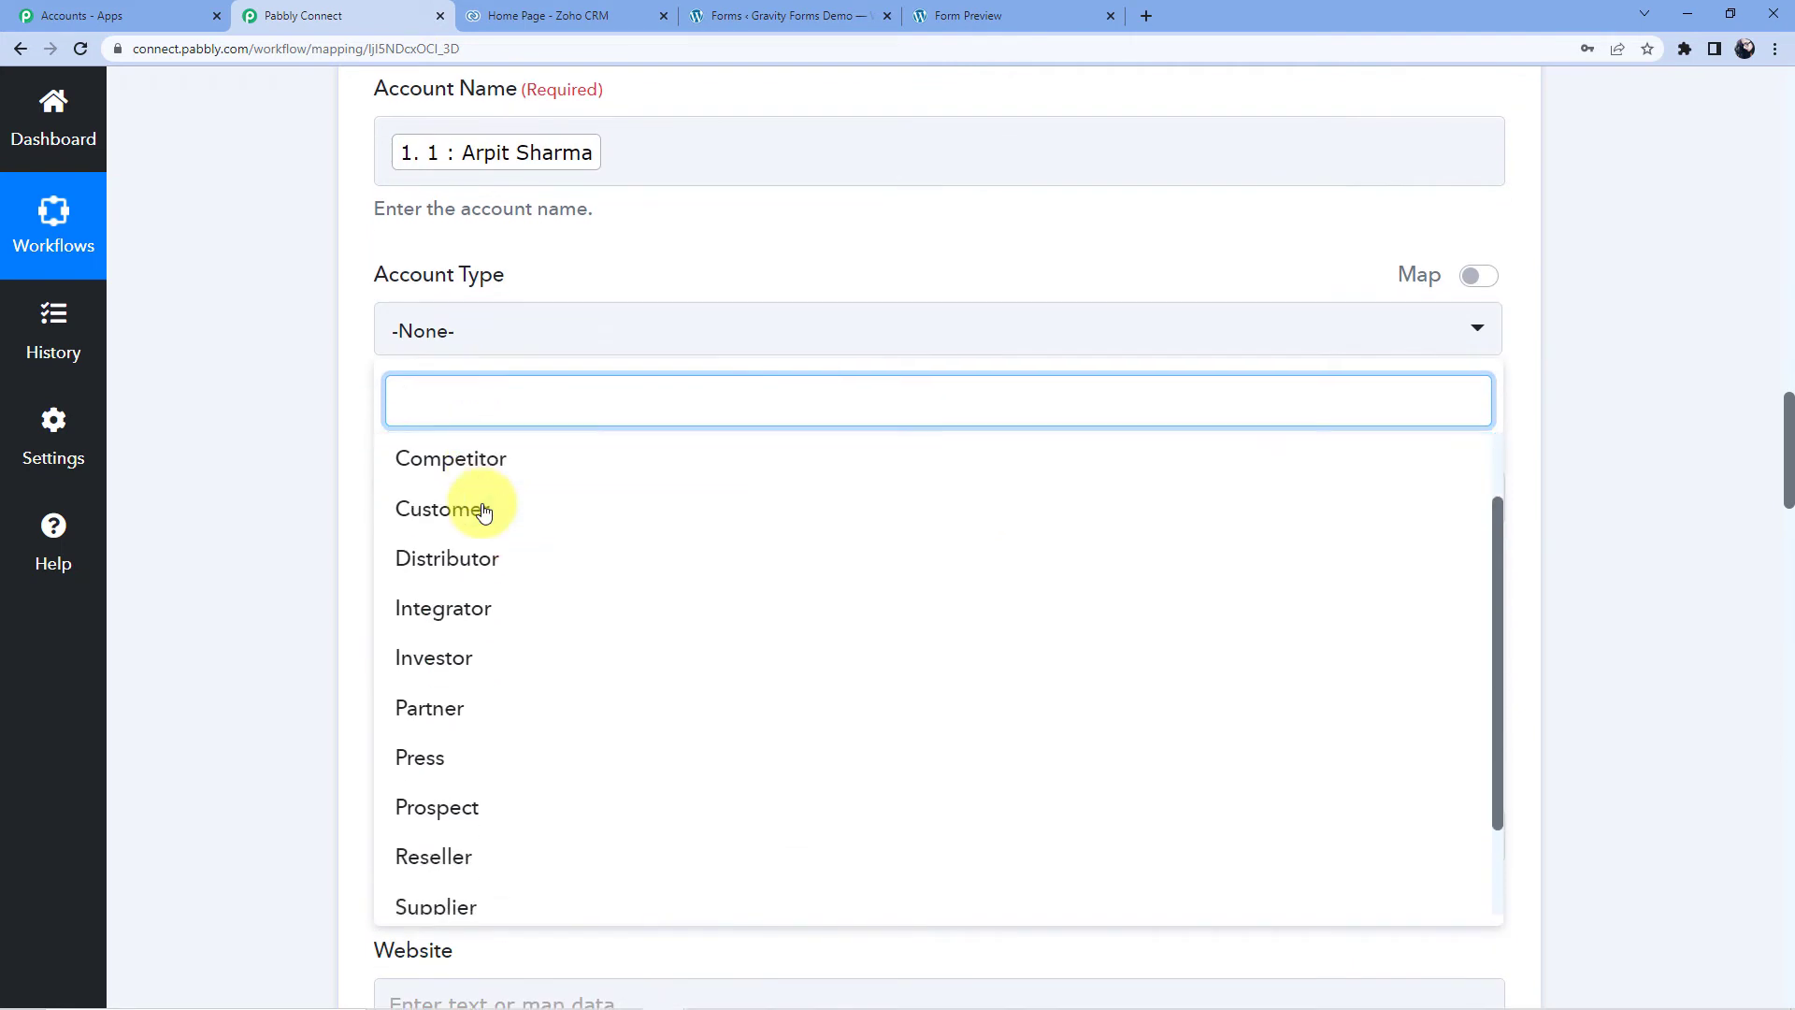
click(509, 332)
scroll(578, 548, up, 5)
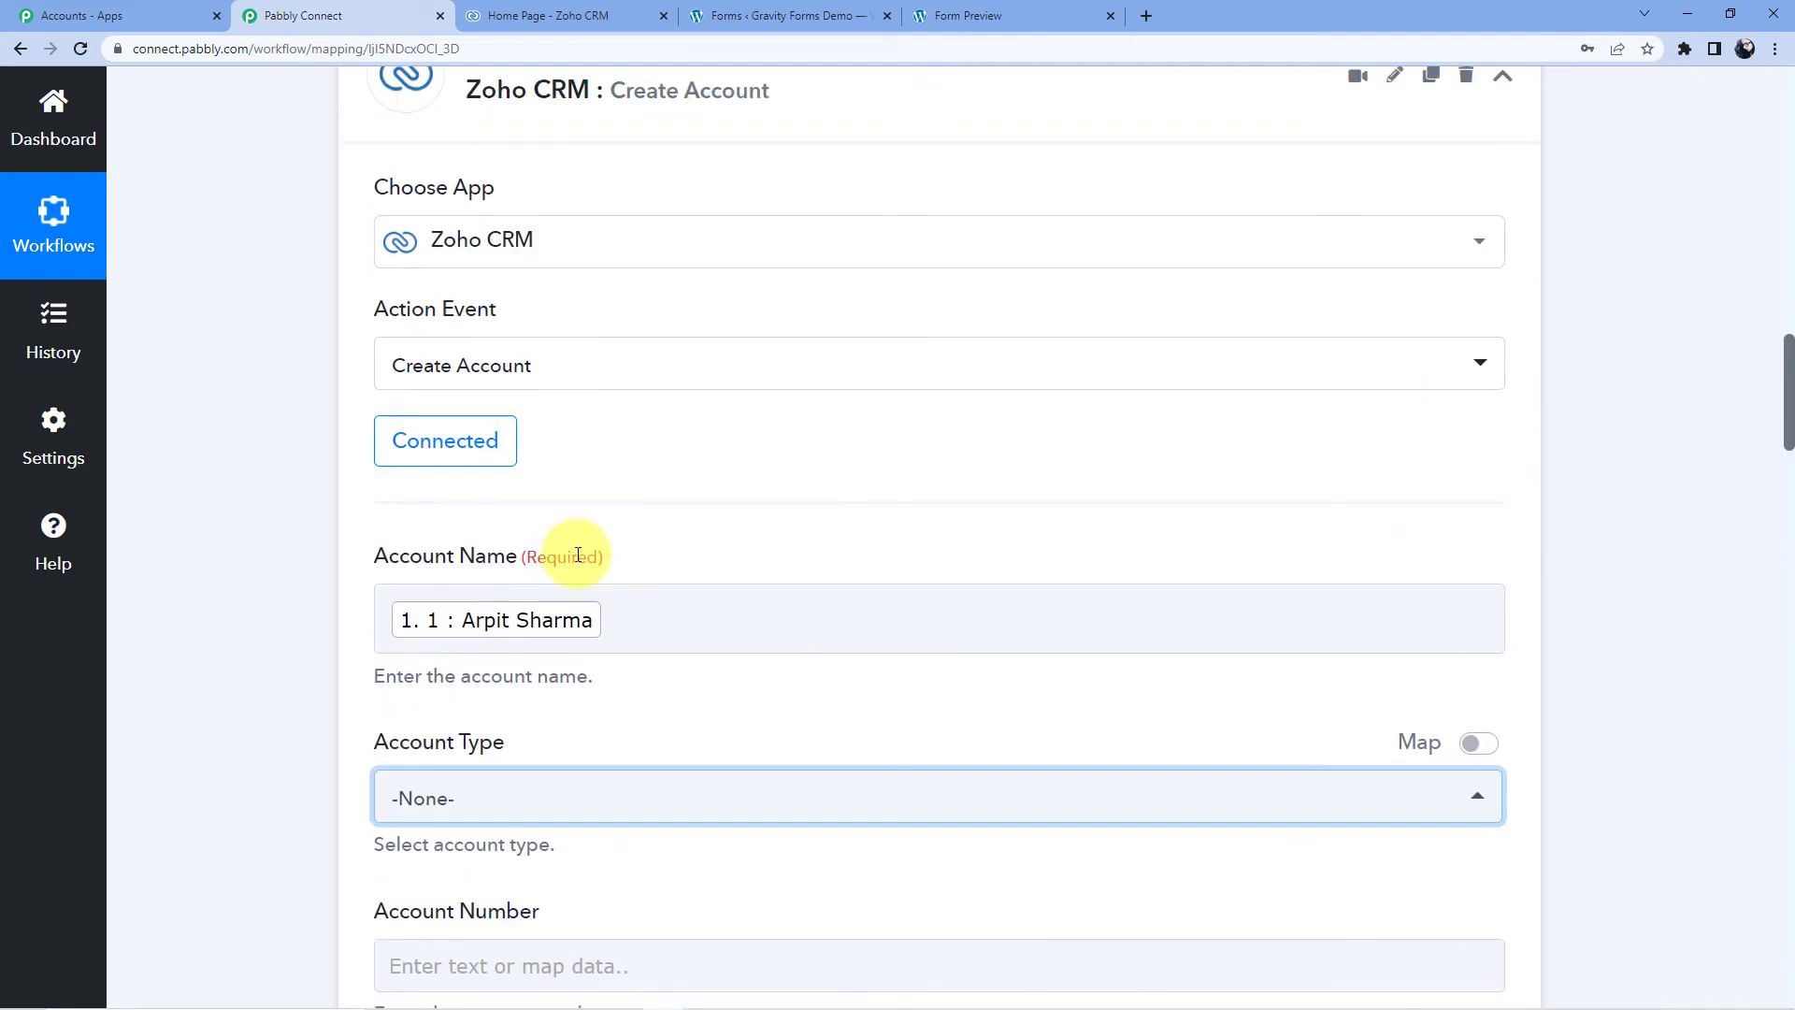
scroll(1134, 589, down, 4)
click(1478, 368)
click(541, 430)
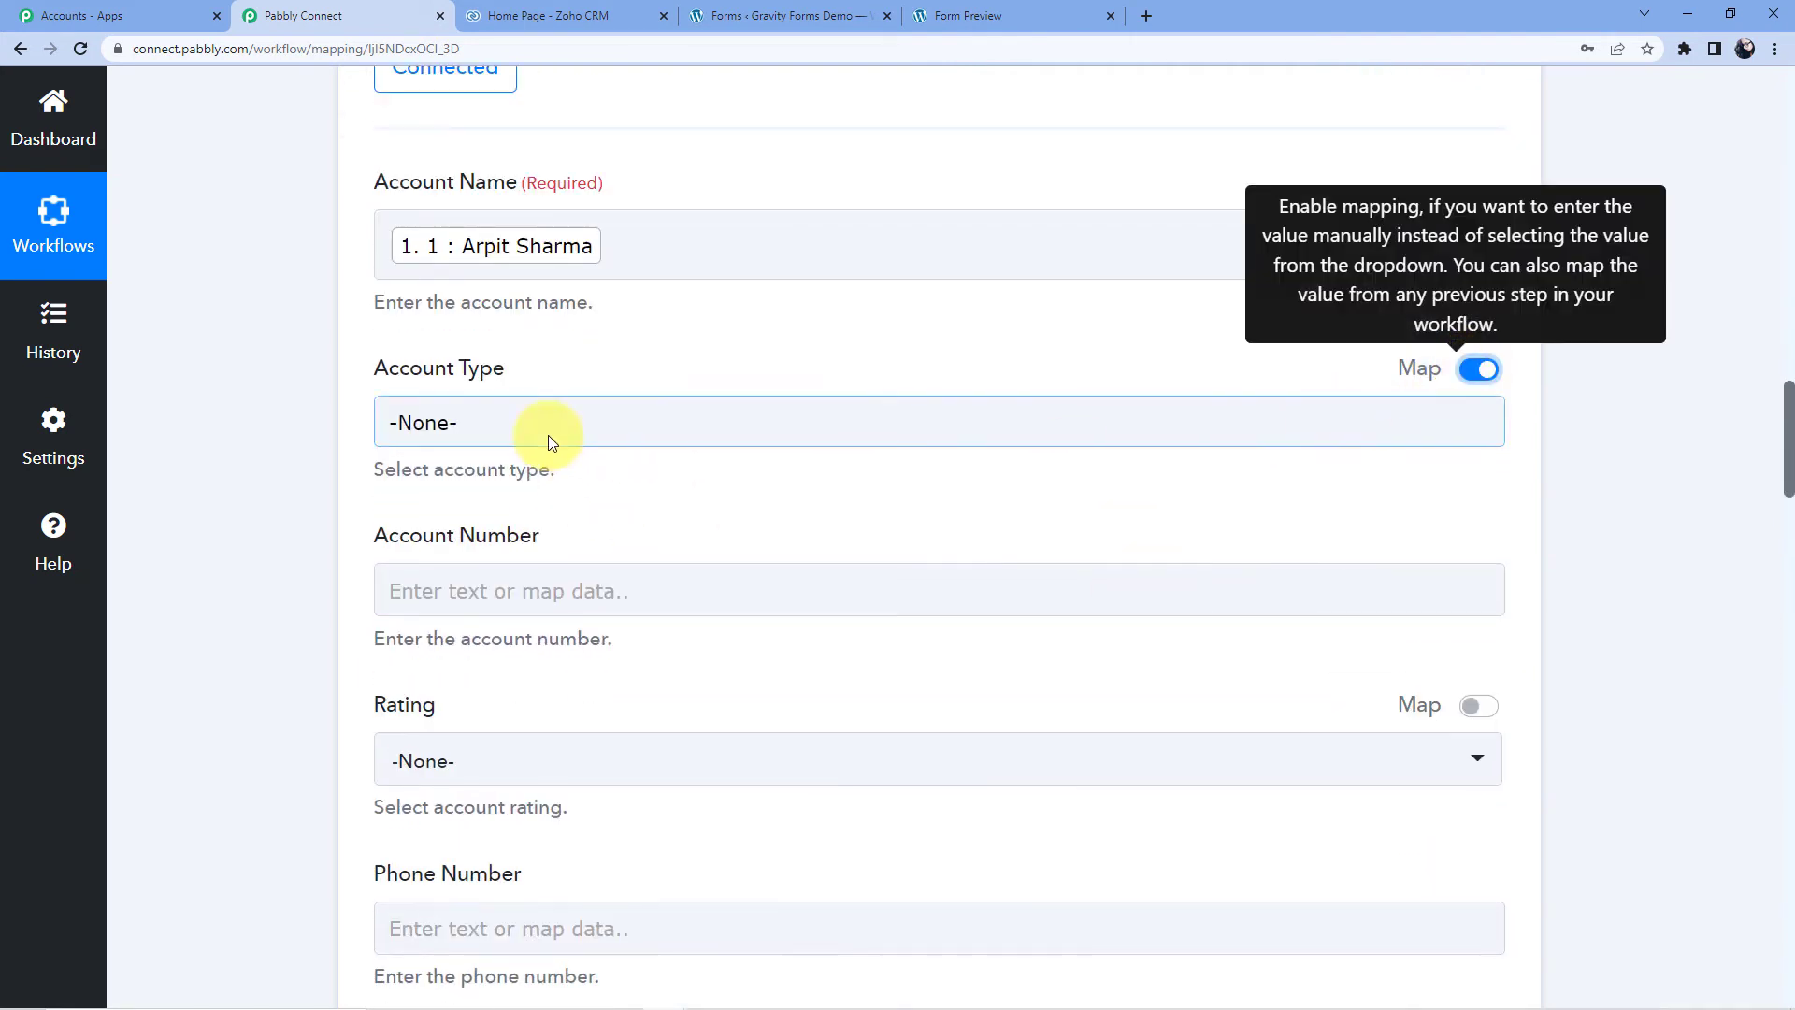
click(581, 621)
scroll(593, 694, down, 5)
scroll(589, 689, down, 10)
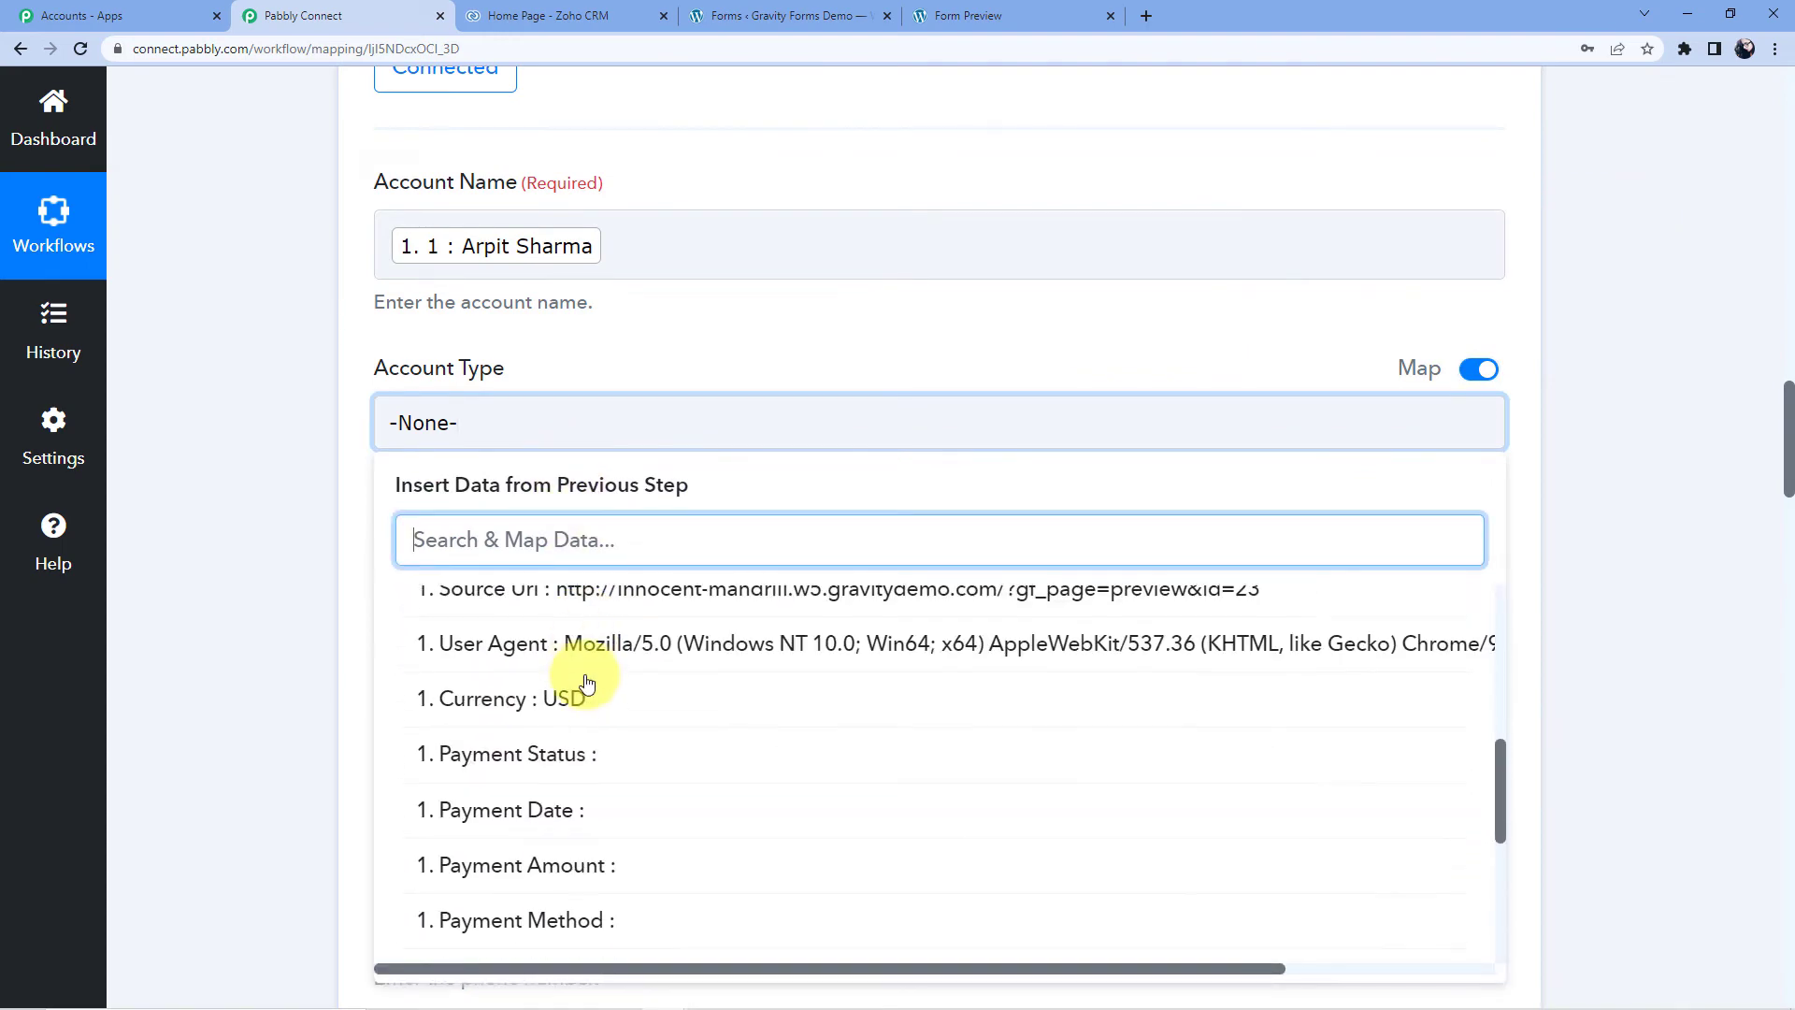
click(559, 869)
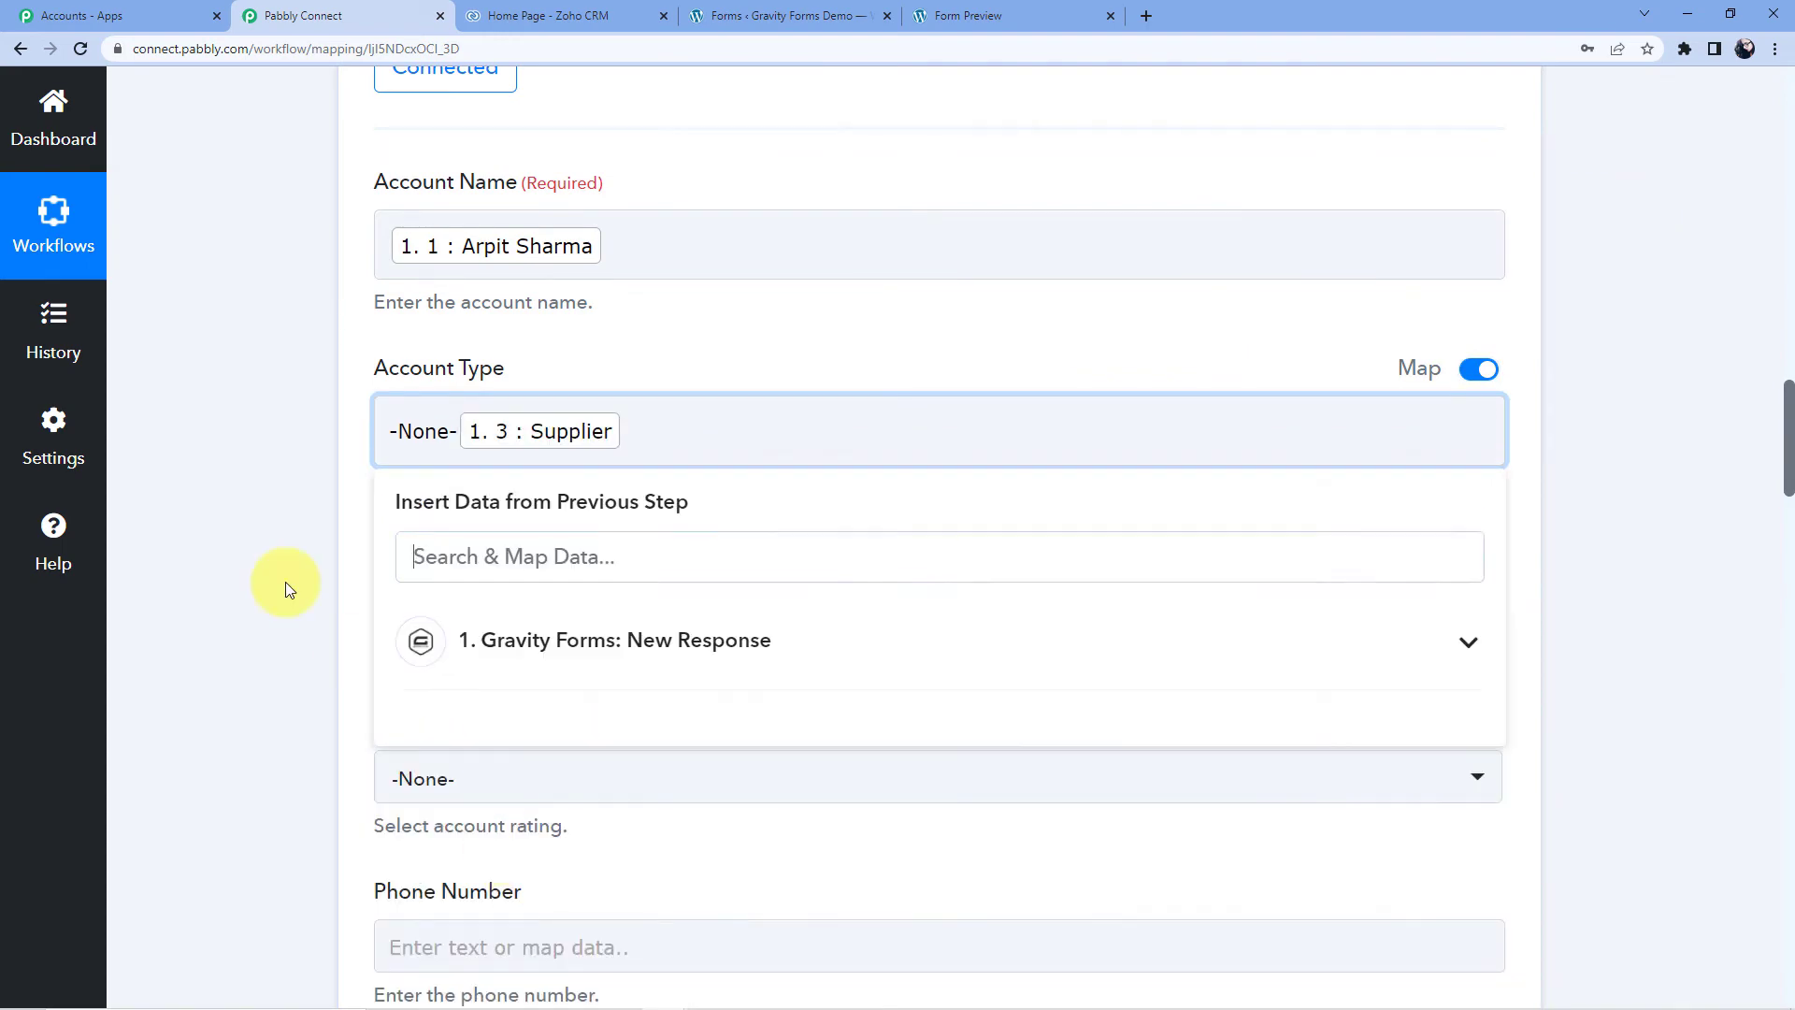
- Leave Rating unset and map Industry to the form's field 1.4 answer
scroll(361, 592, down, 3)
click(459, 506)
click(182, 576)
scroll(209, 626, down, 3)
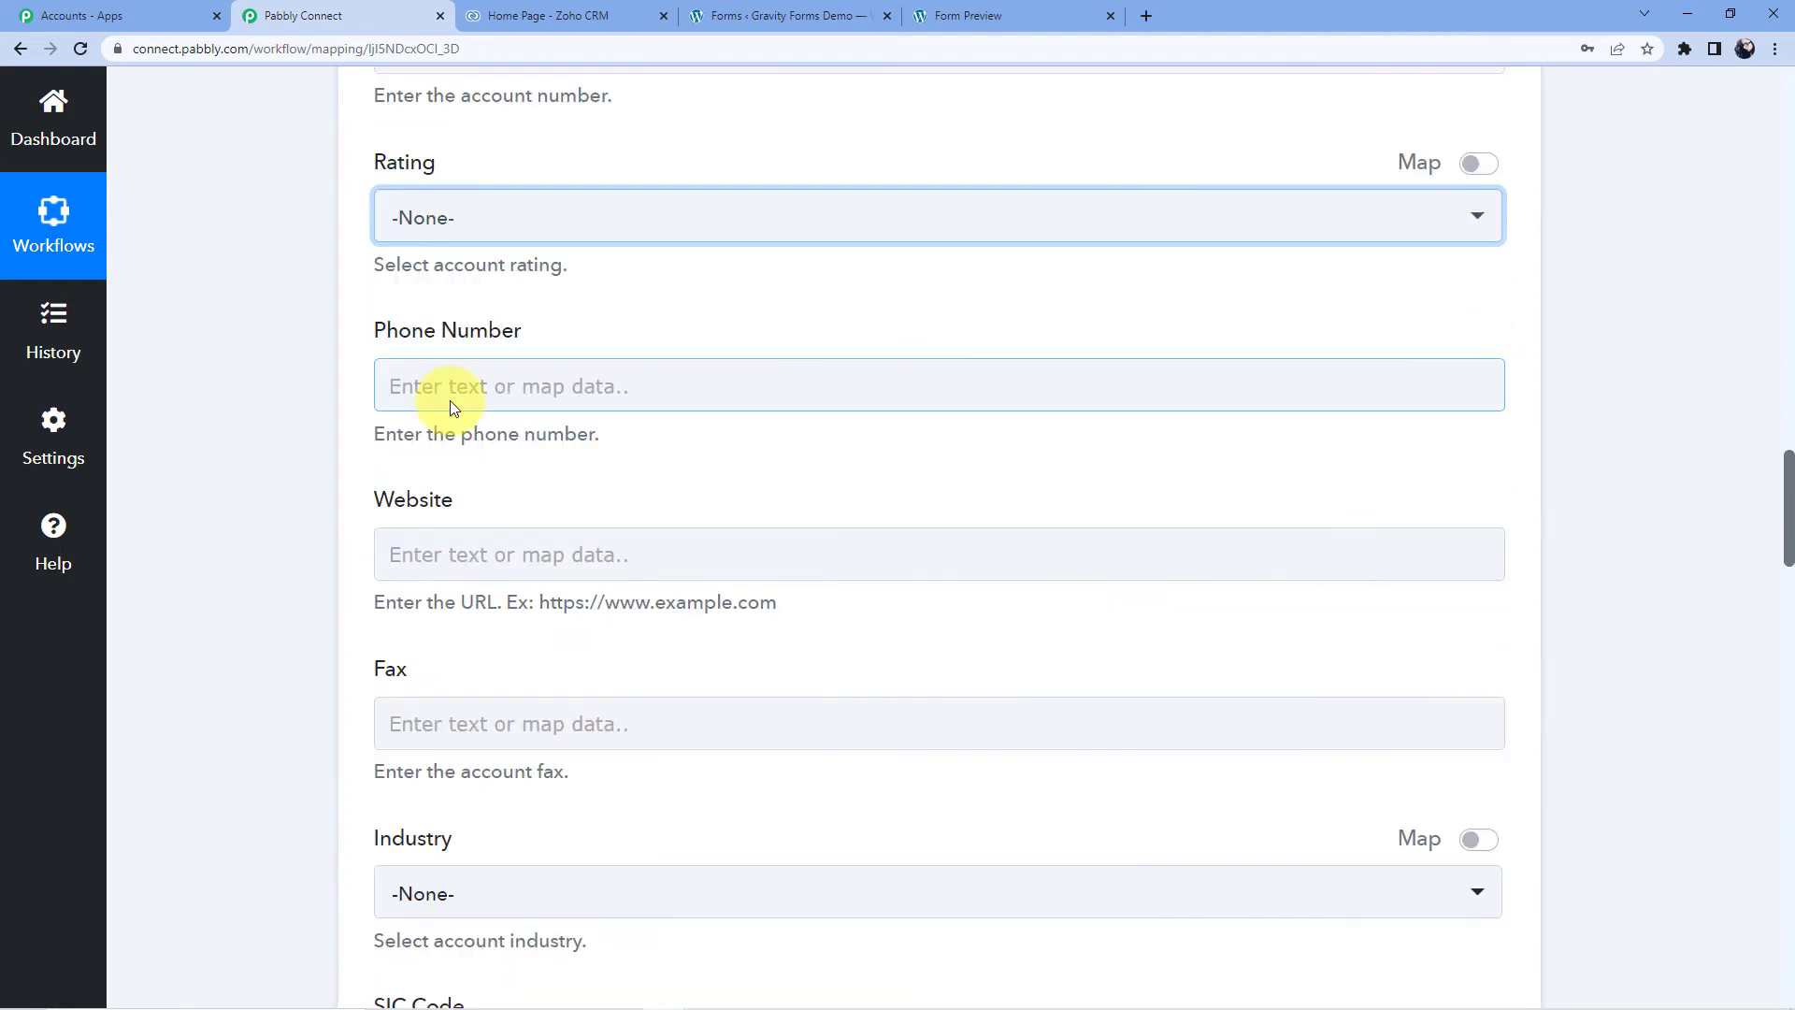
scroll(451, 401, down, 4)
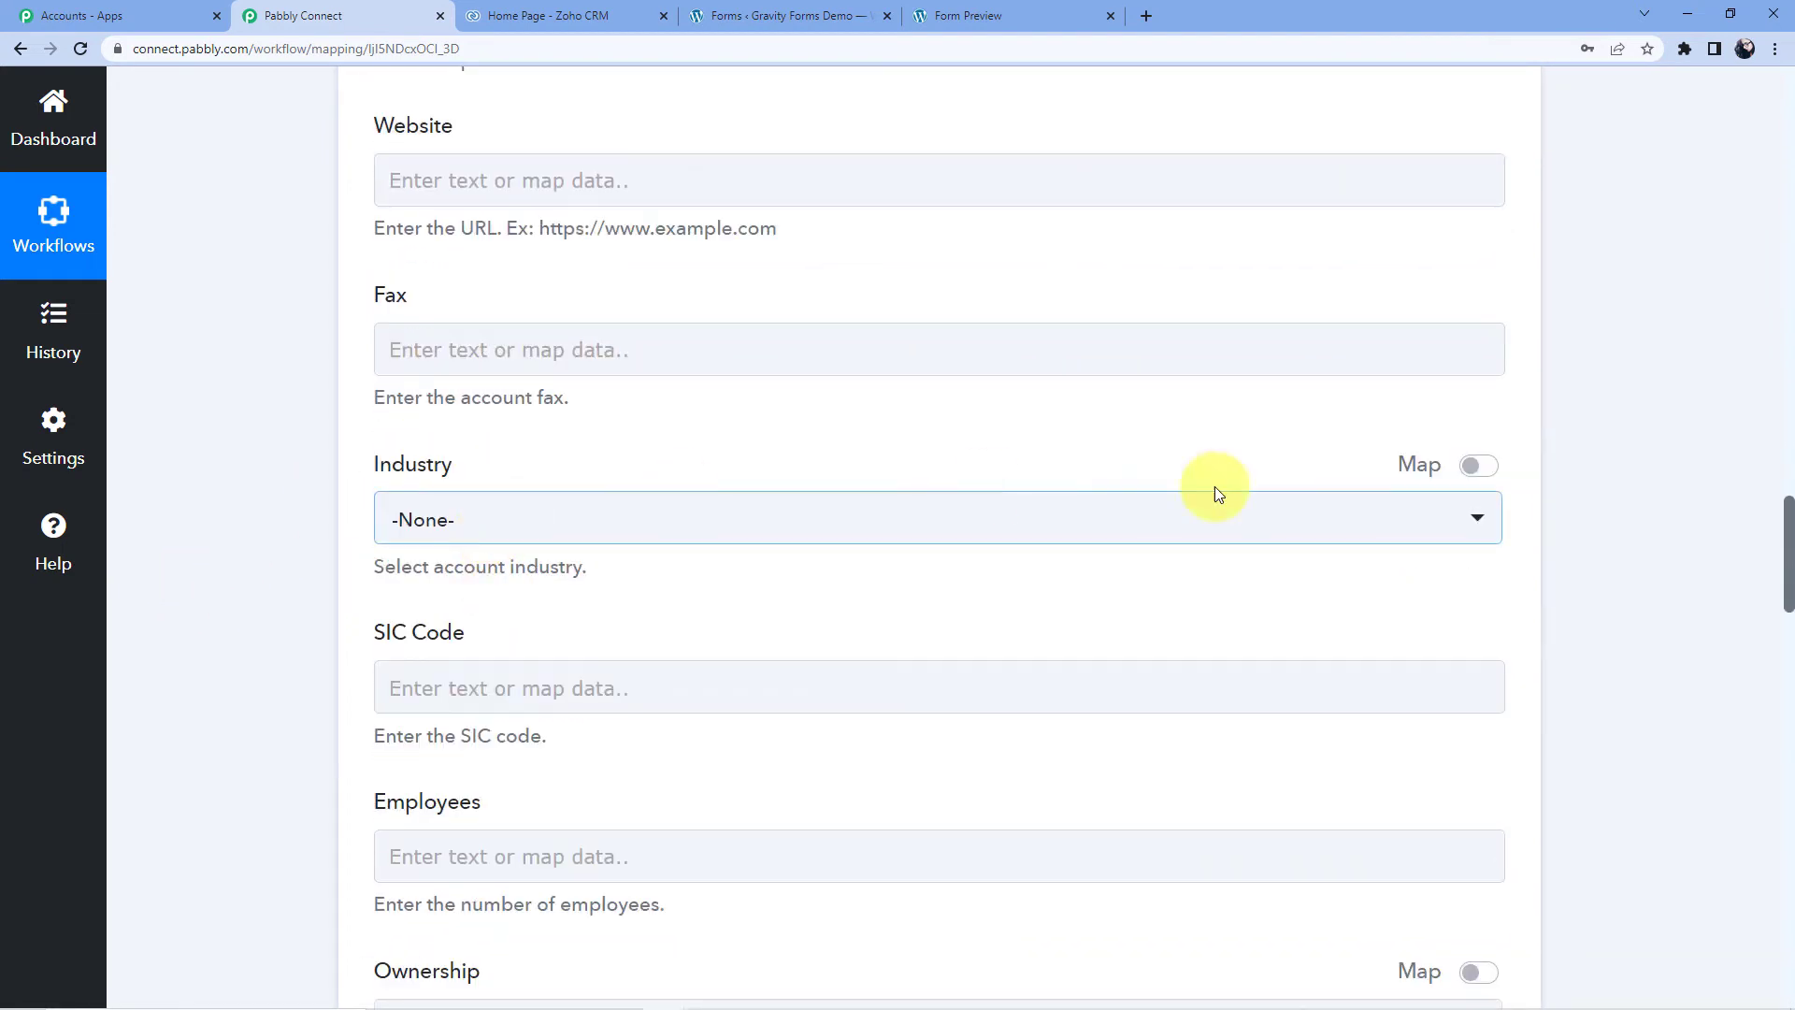
click(1475, 465)
click(599, 517)
scroll(561, 430, down, 3)
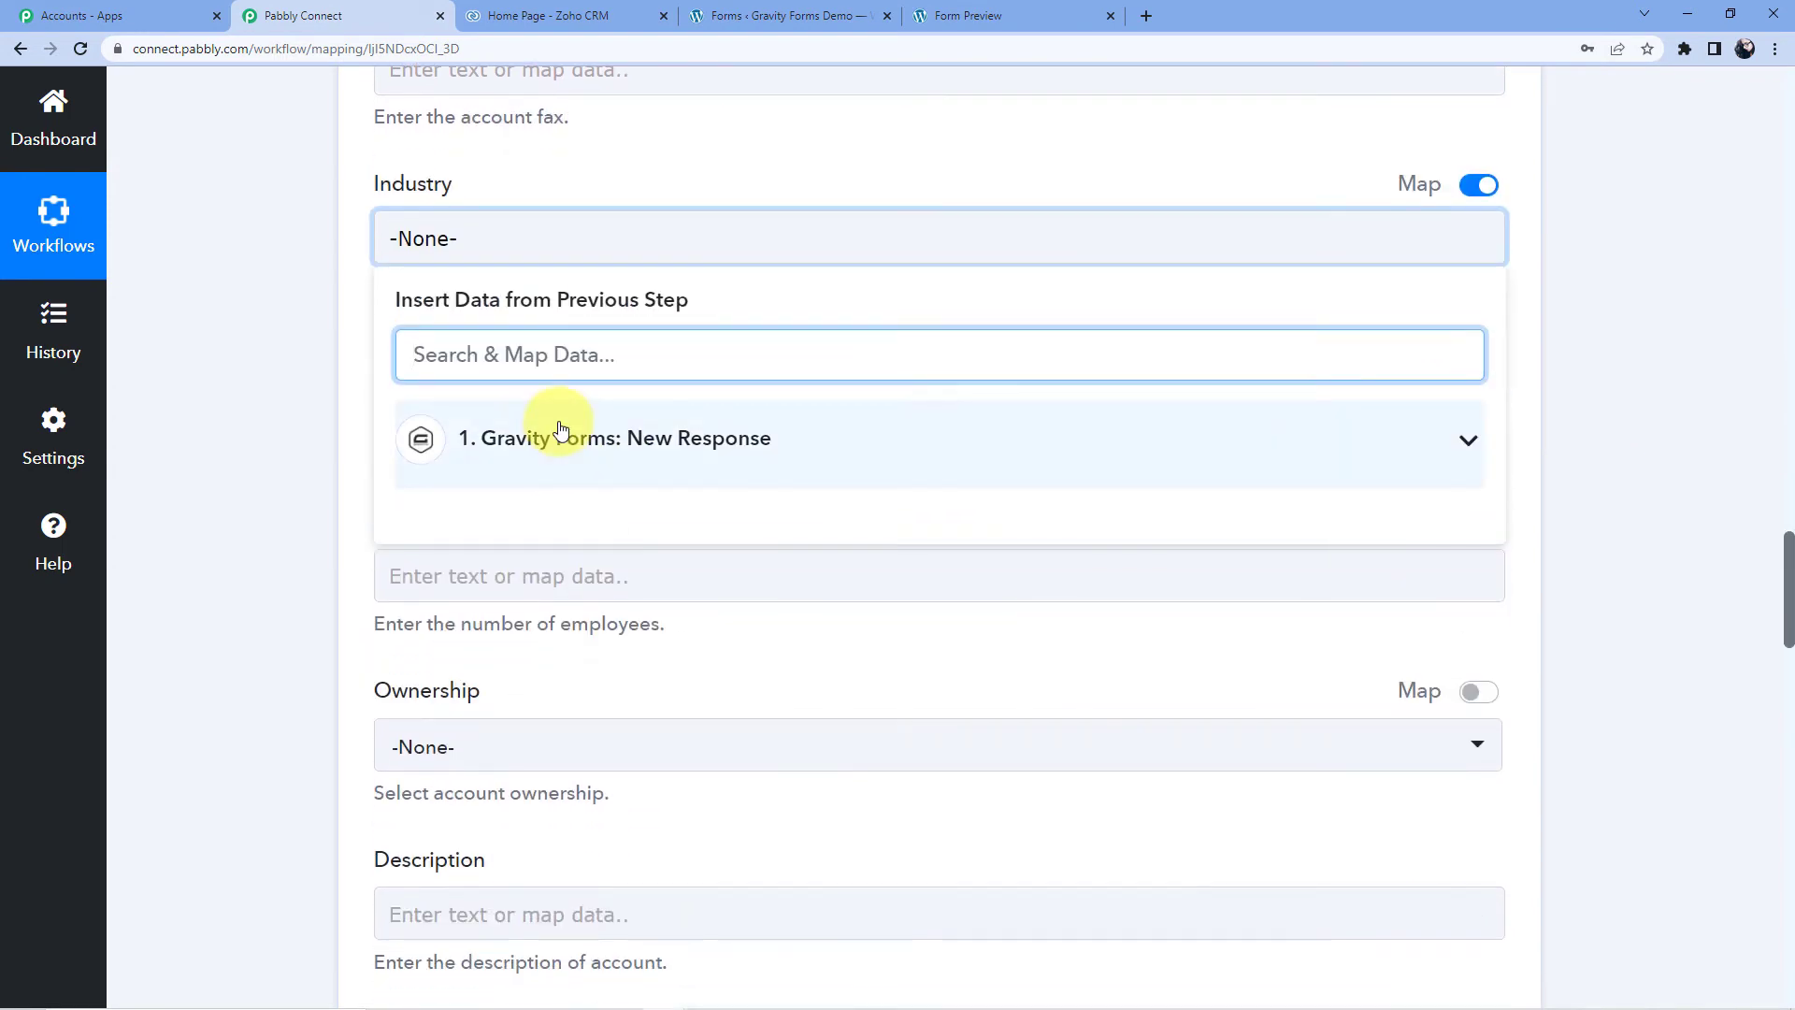
click(561, 430)
scroll(573, 561, down, 10)
scroll(523, 795, down, 1)
scroll(439, 888, up, 1)
click(402, 933)
click(284, 504)
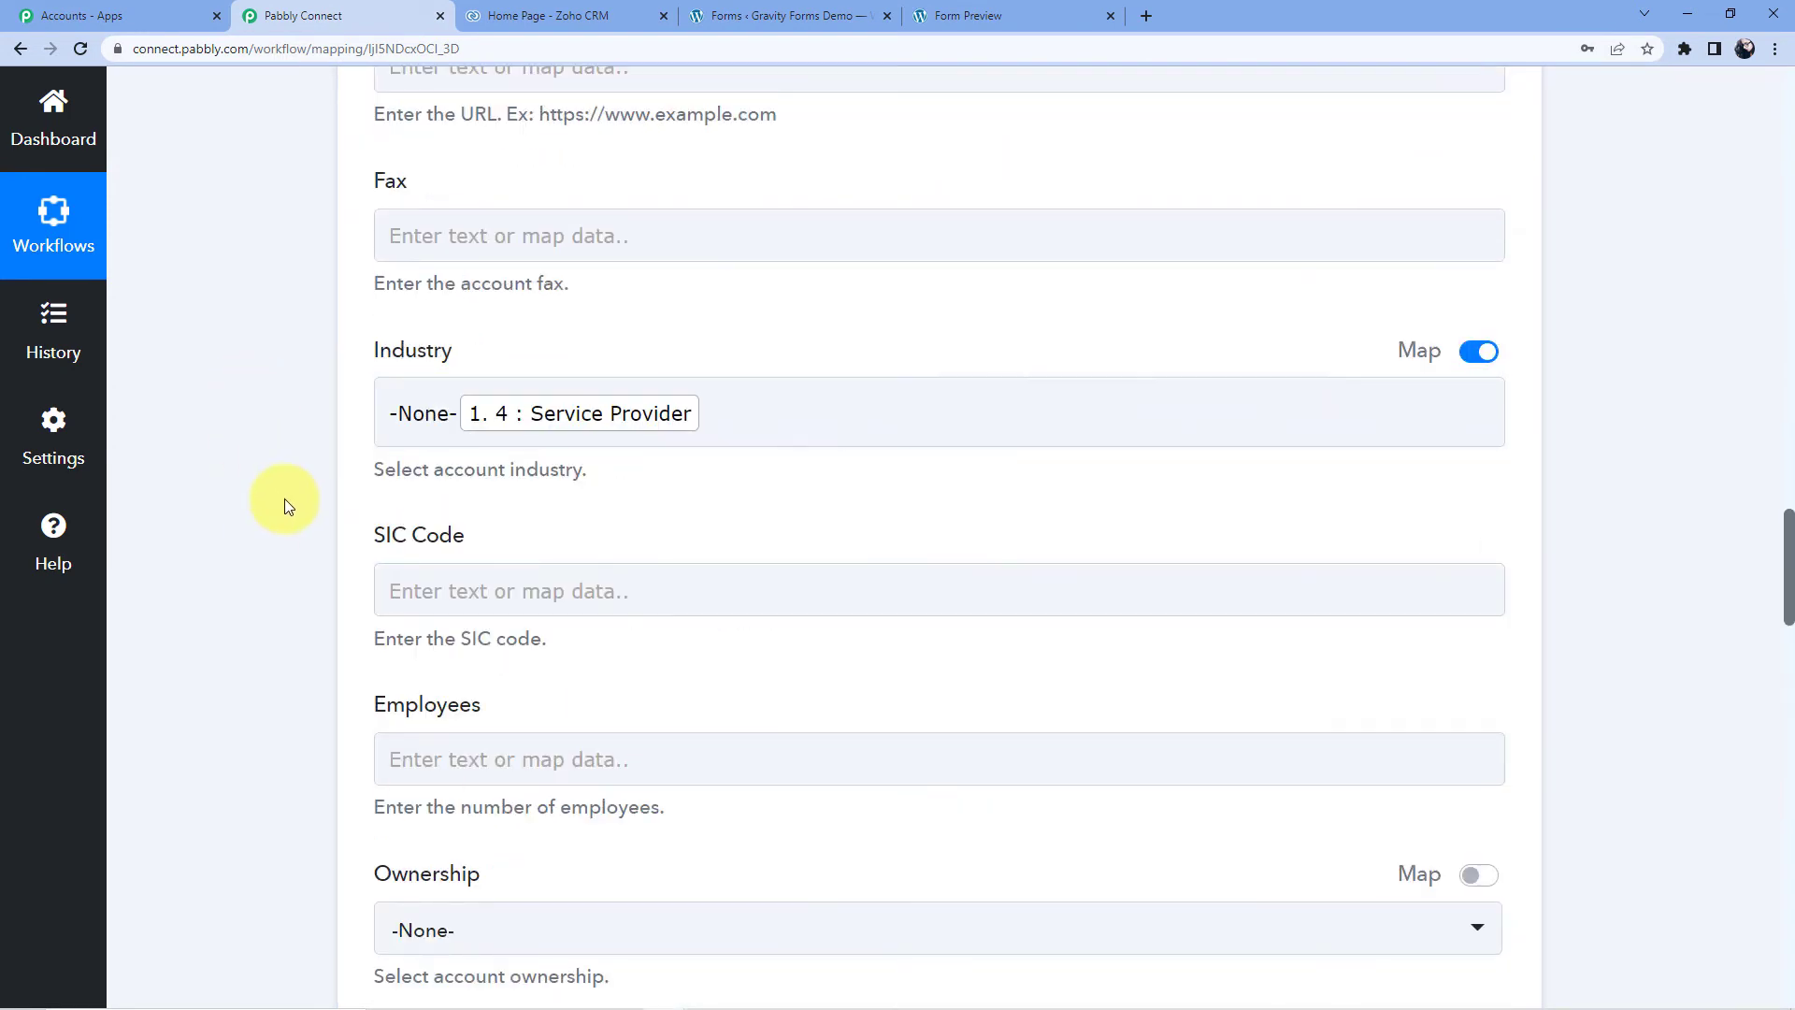
- Save the Zoho CRM action step and send a test request
scroll(279, 474, up, 1)
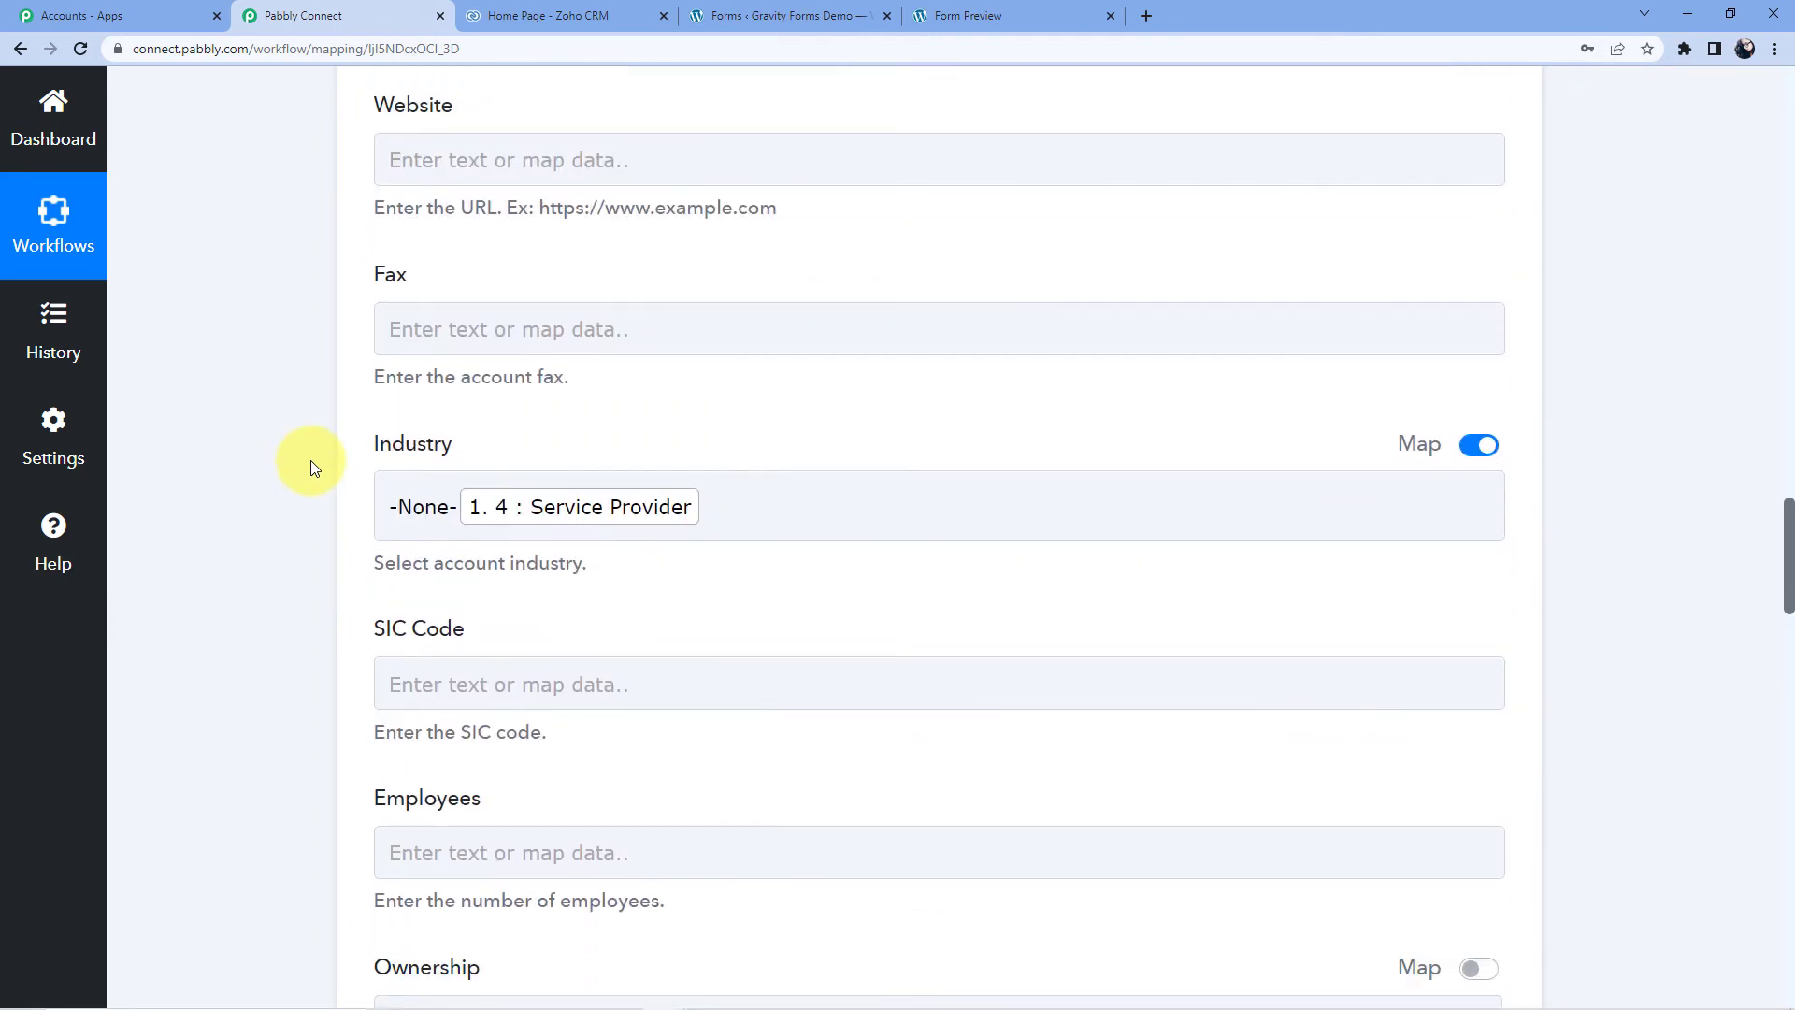
scroll(321, 513, up, 10)
scroll(547, 591, up, 3)
scroll(573, 513, down, 4)
scroll(621, 629, down, 5)
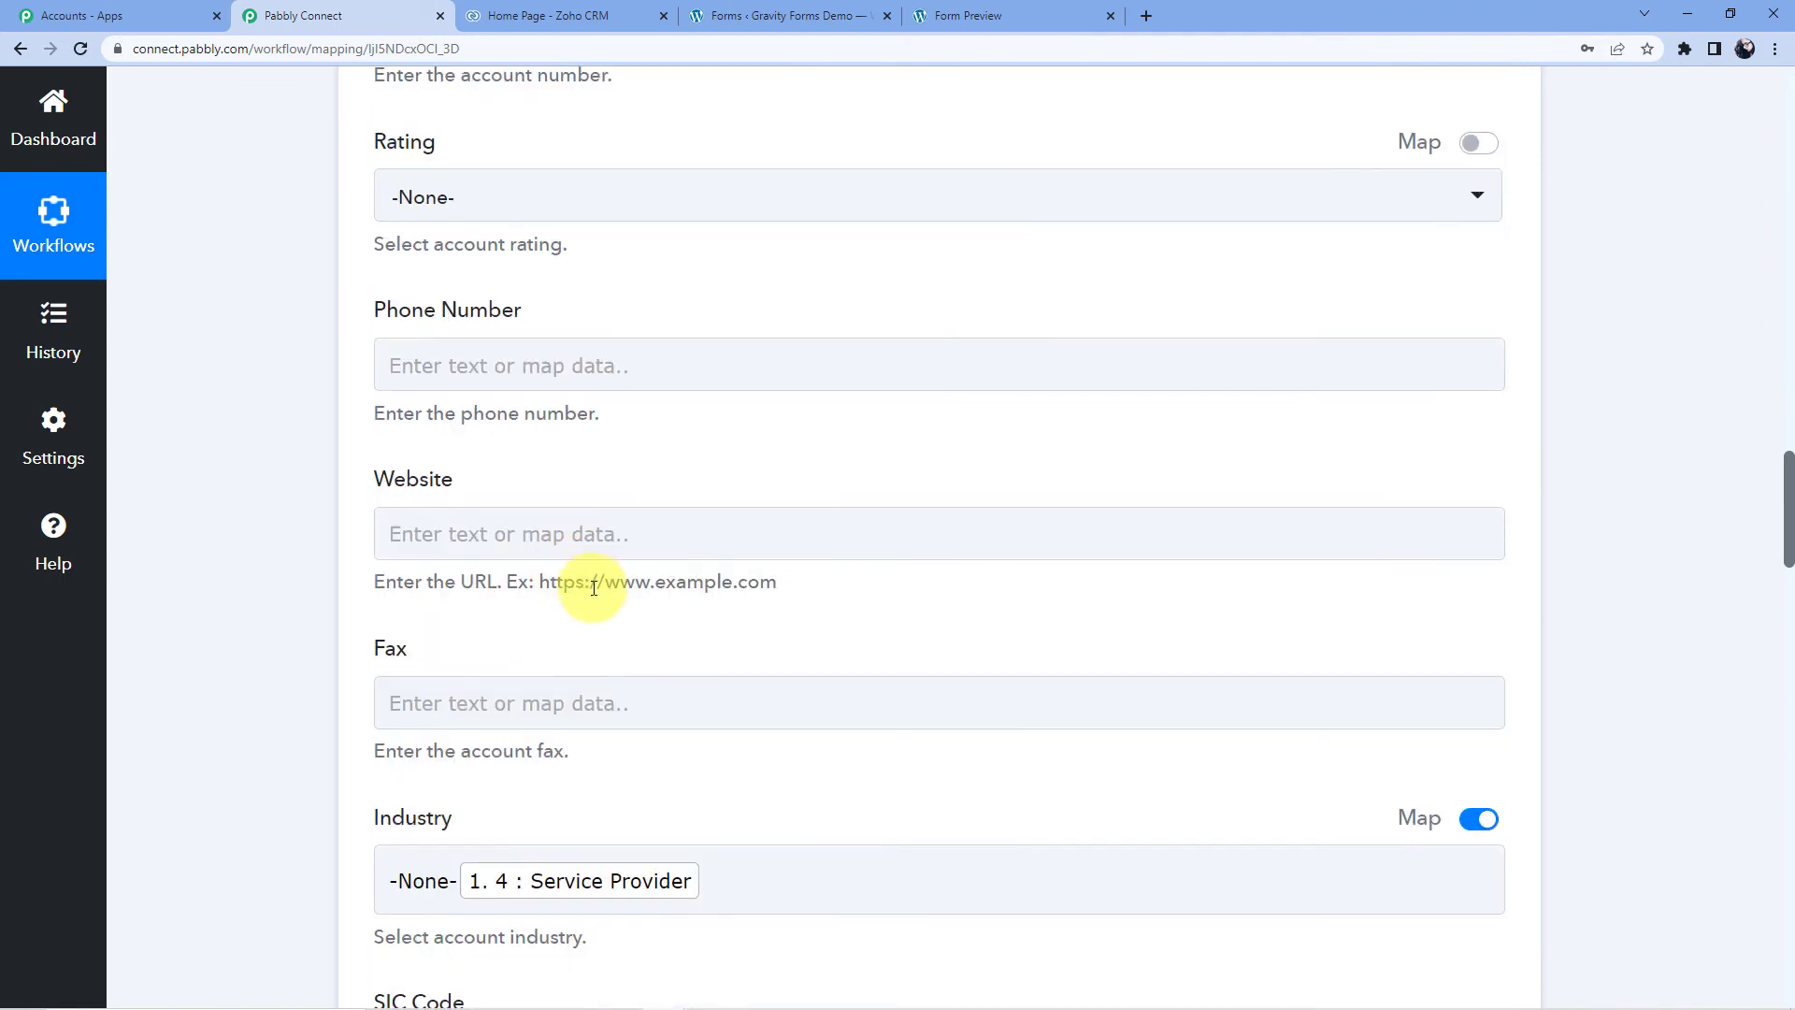
scroll(591, 579, down, 20)
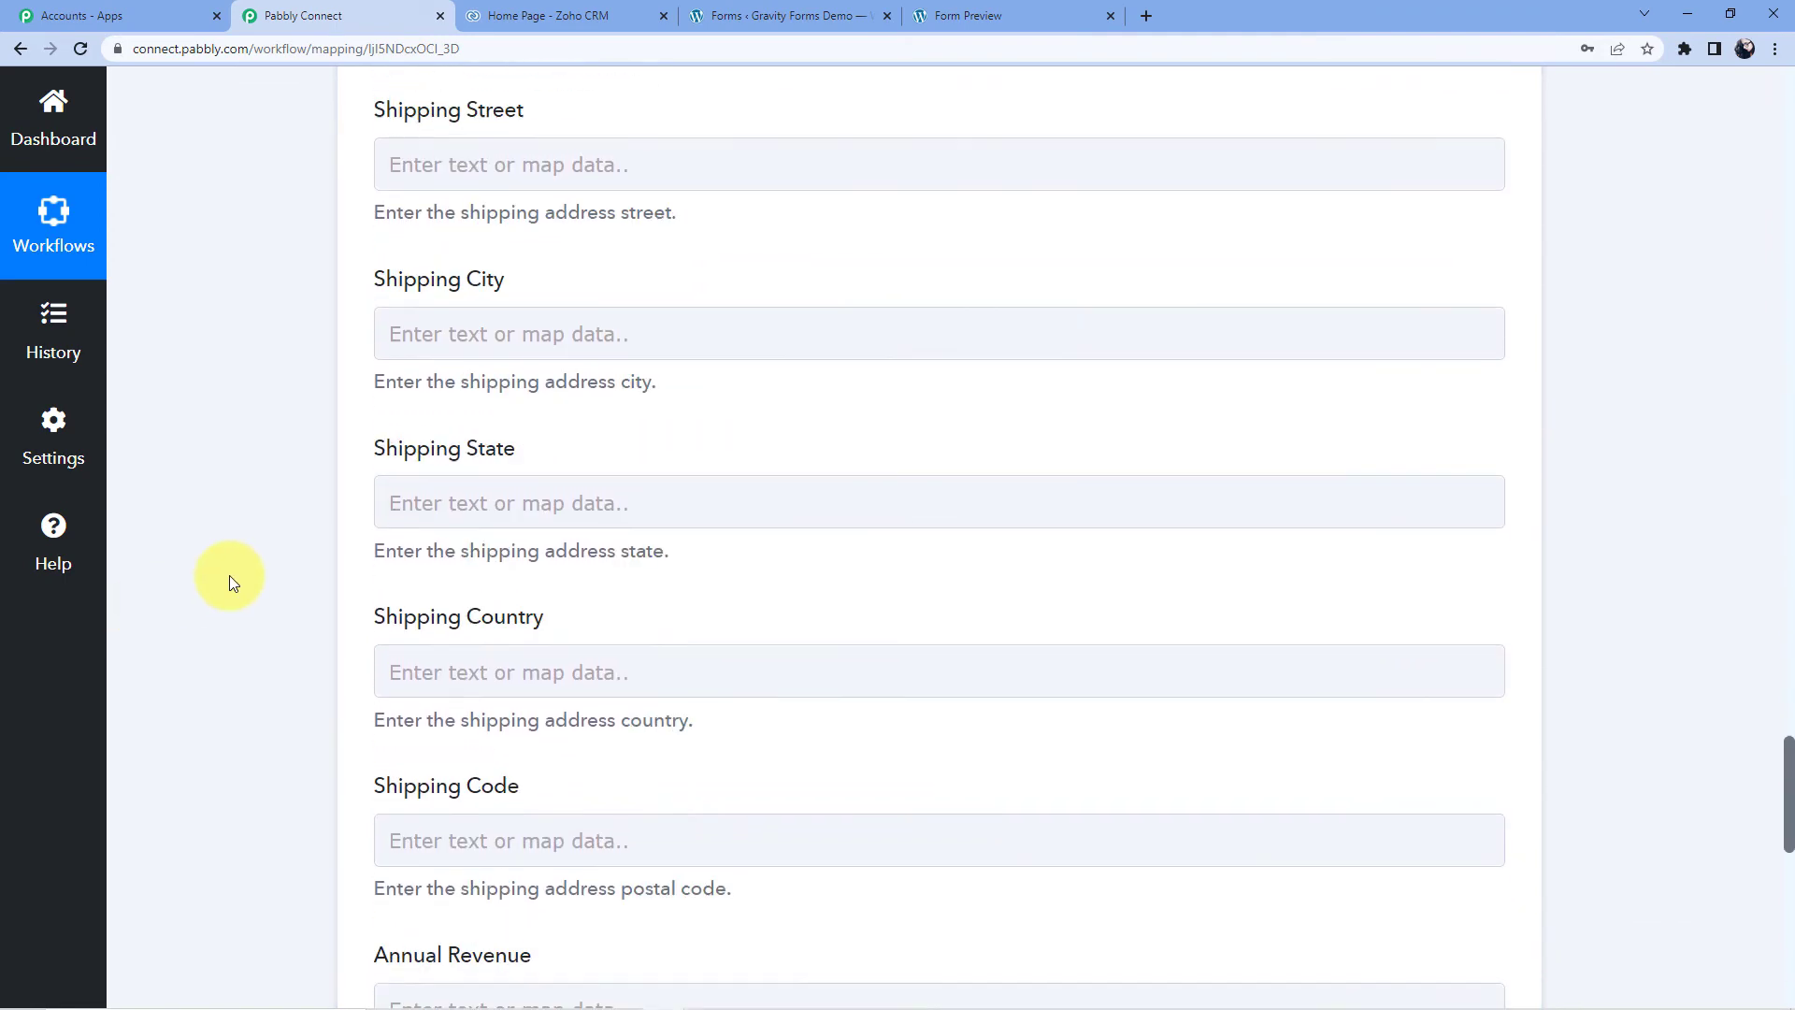
scroll(228, 575, down, 12)
click(455, 255)
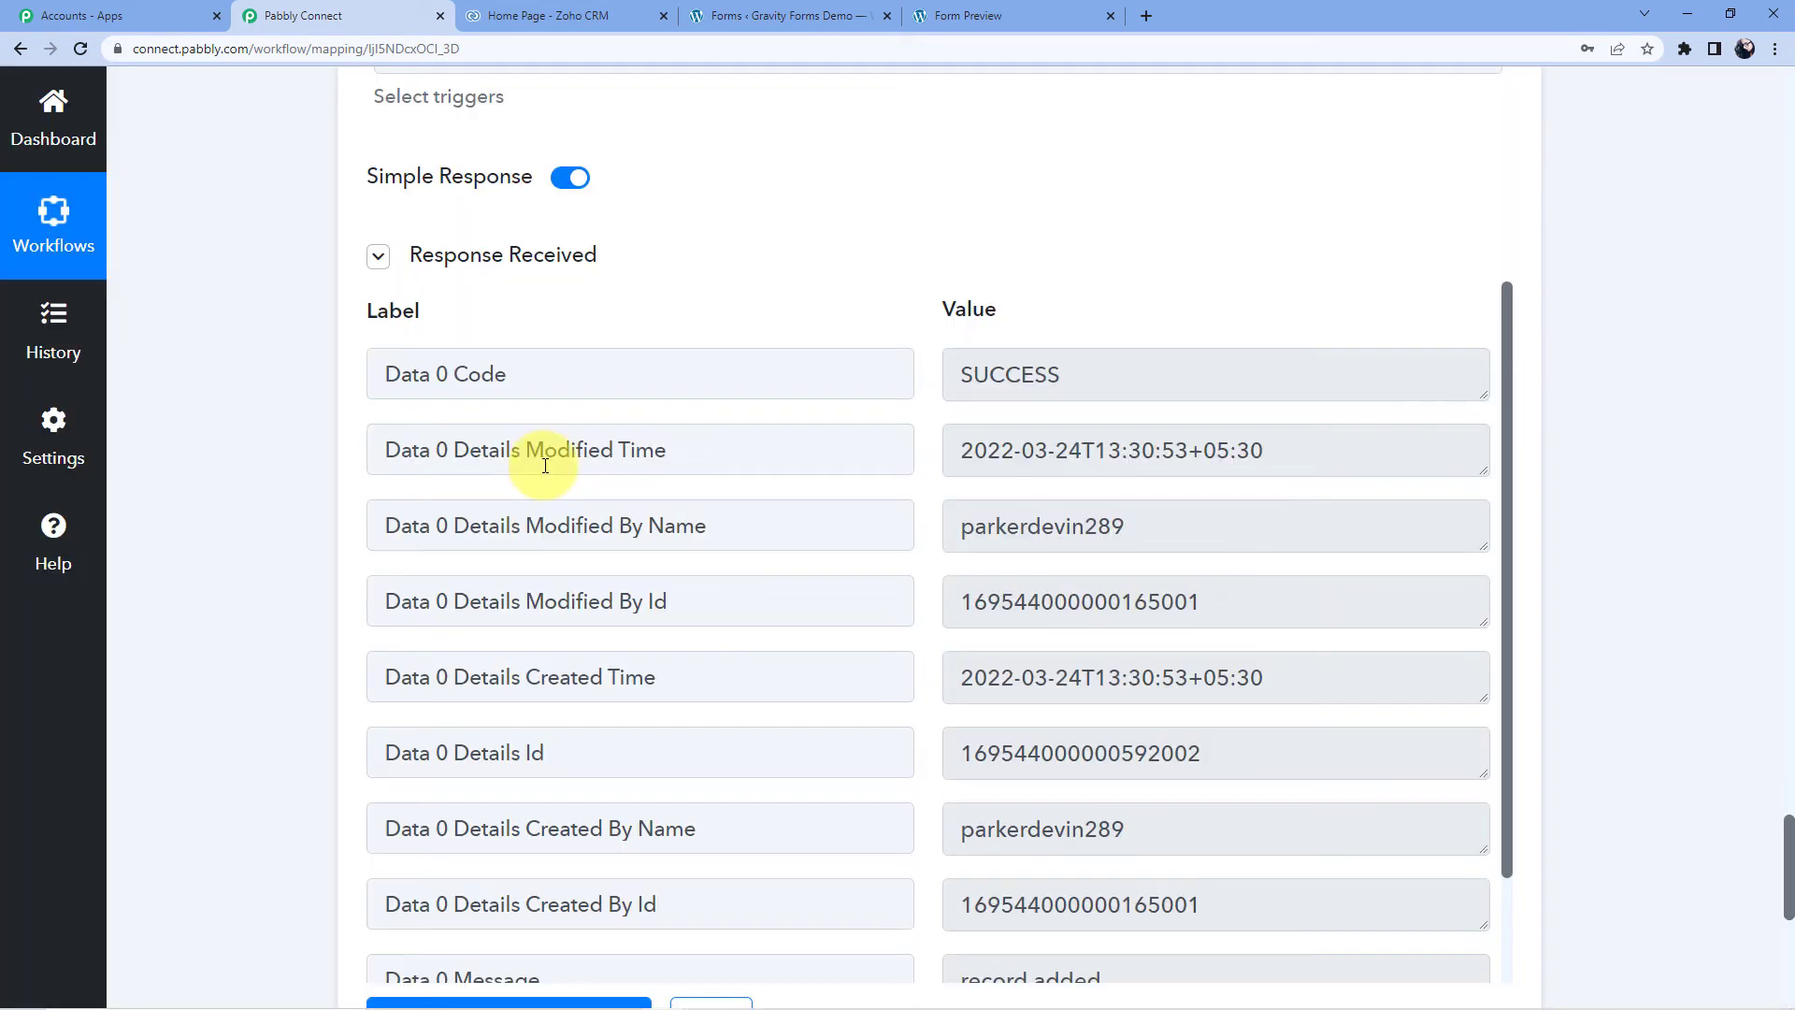
- Confirm the test response shows SUCCESS with record added, then bring up Zoho CRM's home page
double_click(975, 390)
click(1075, 287)
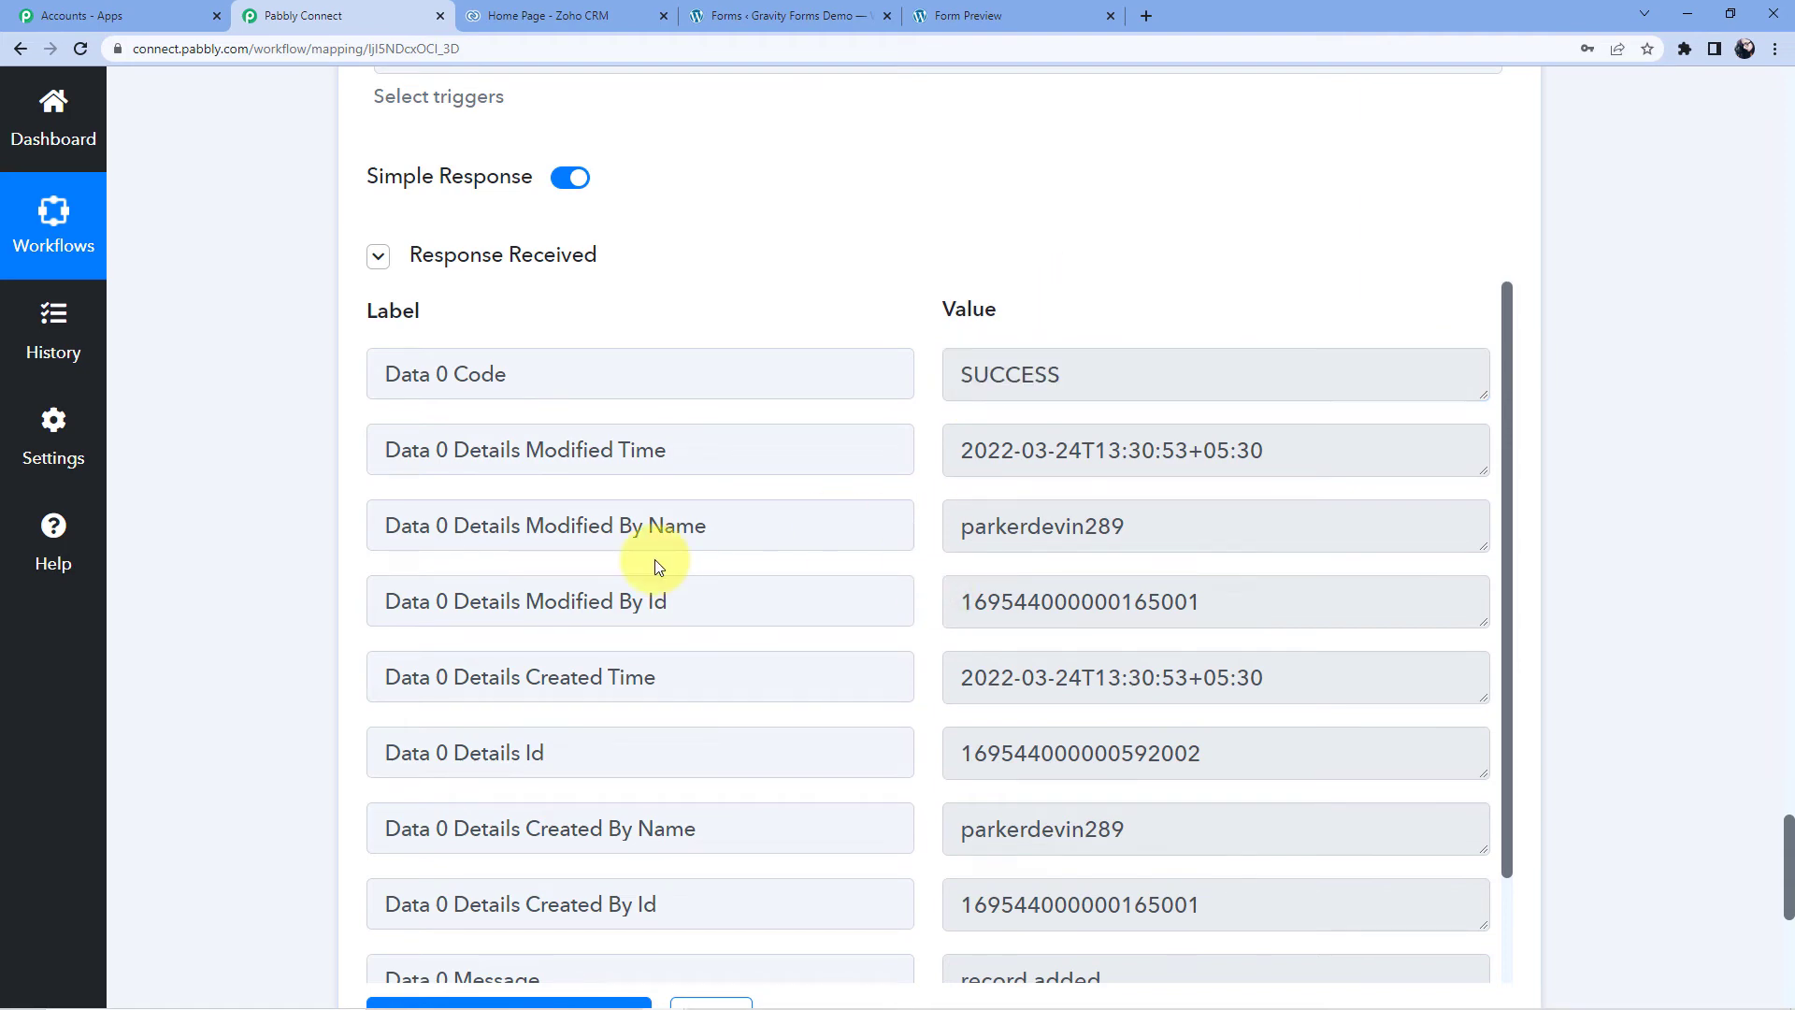
scroll(659, 564, down, 2)
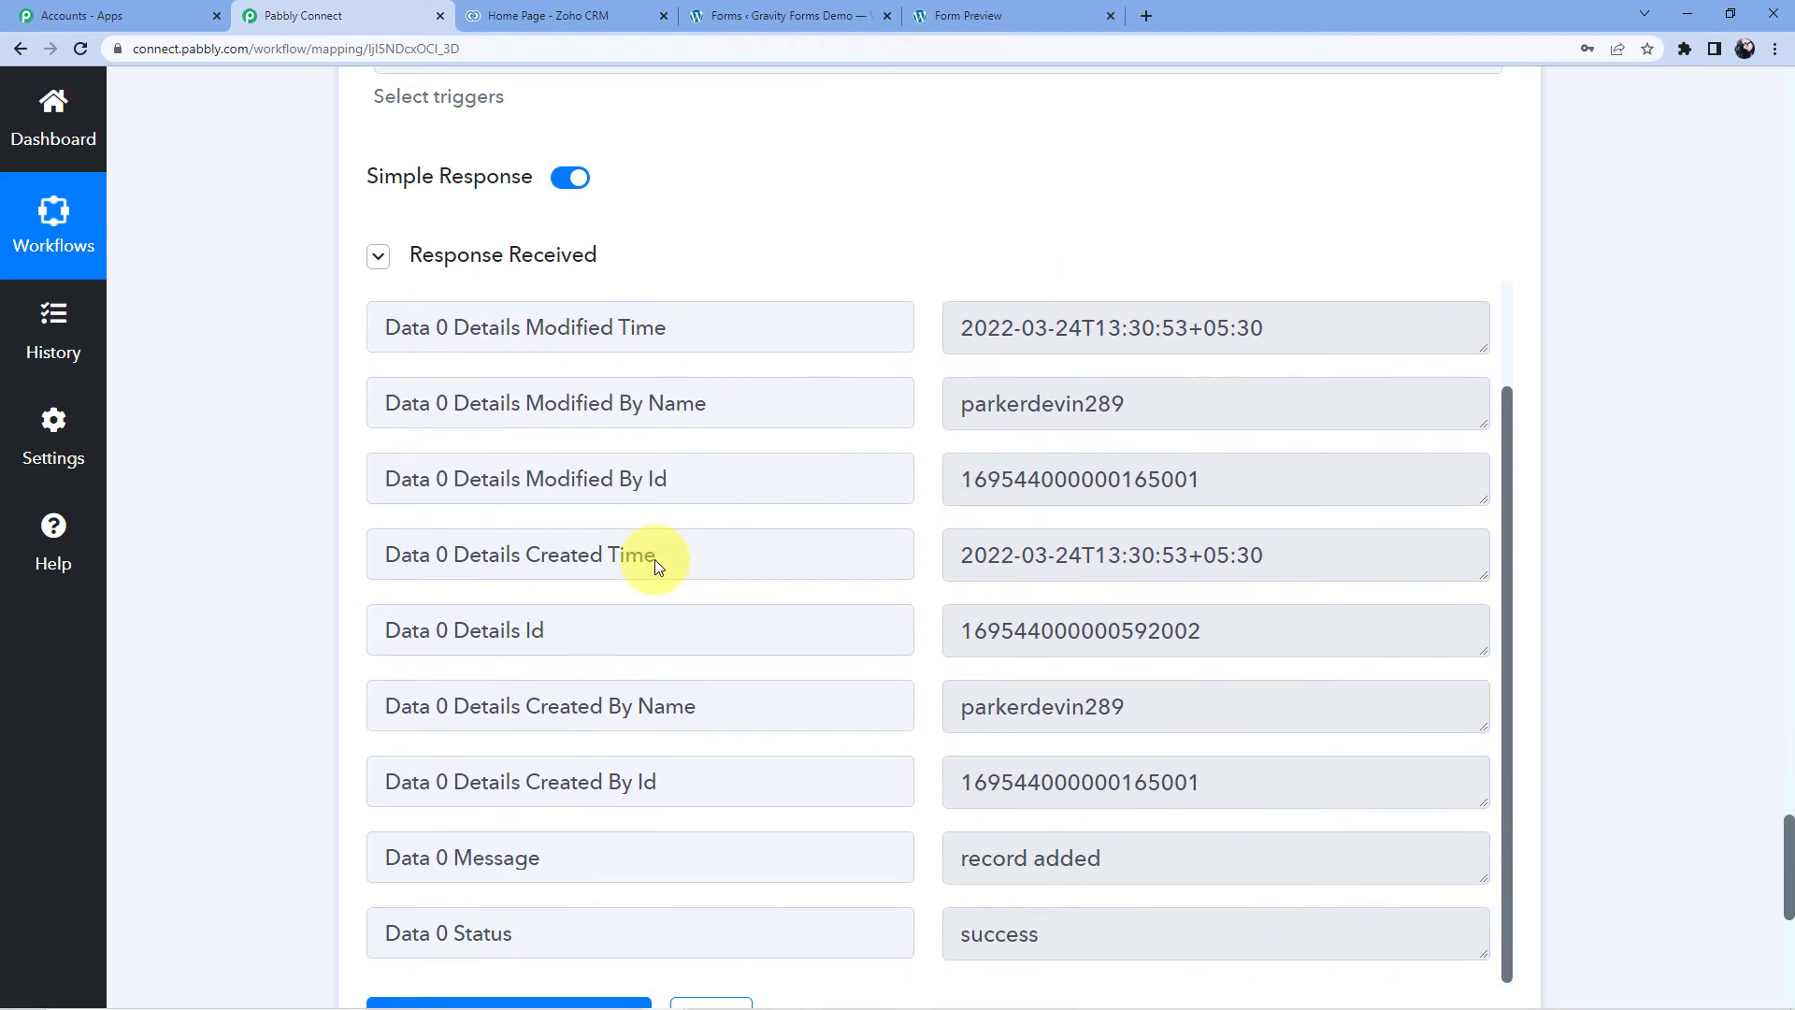
scroll(338, 715, down, 4)
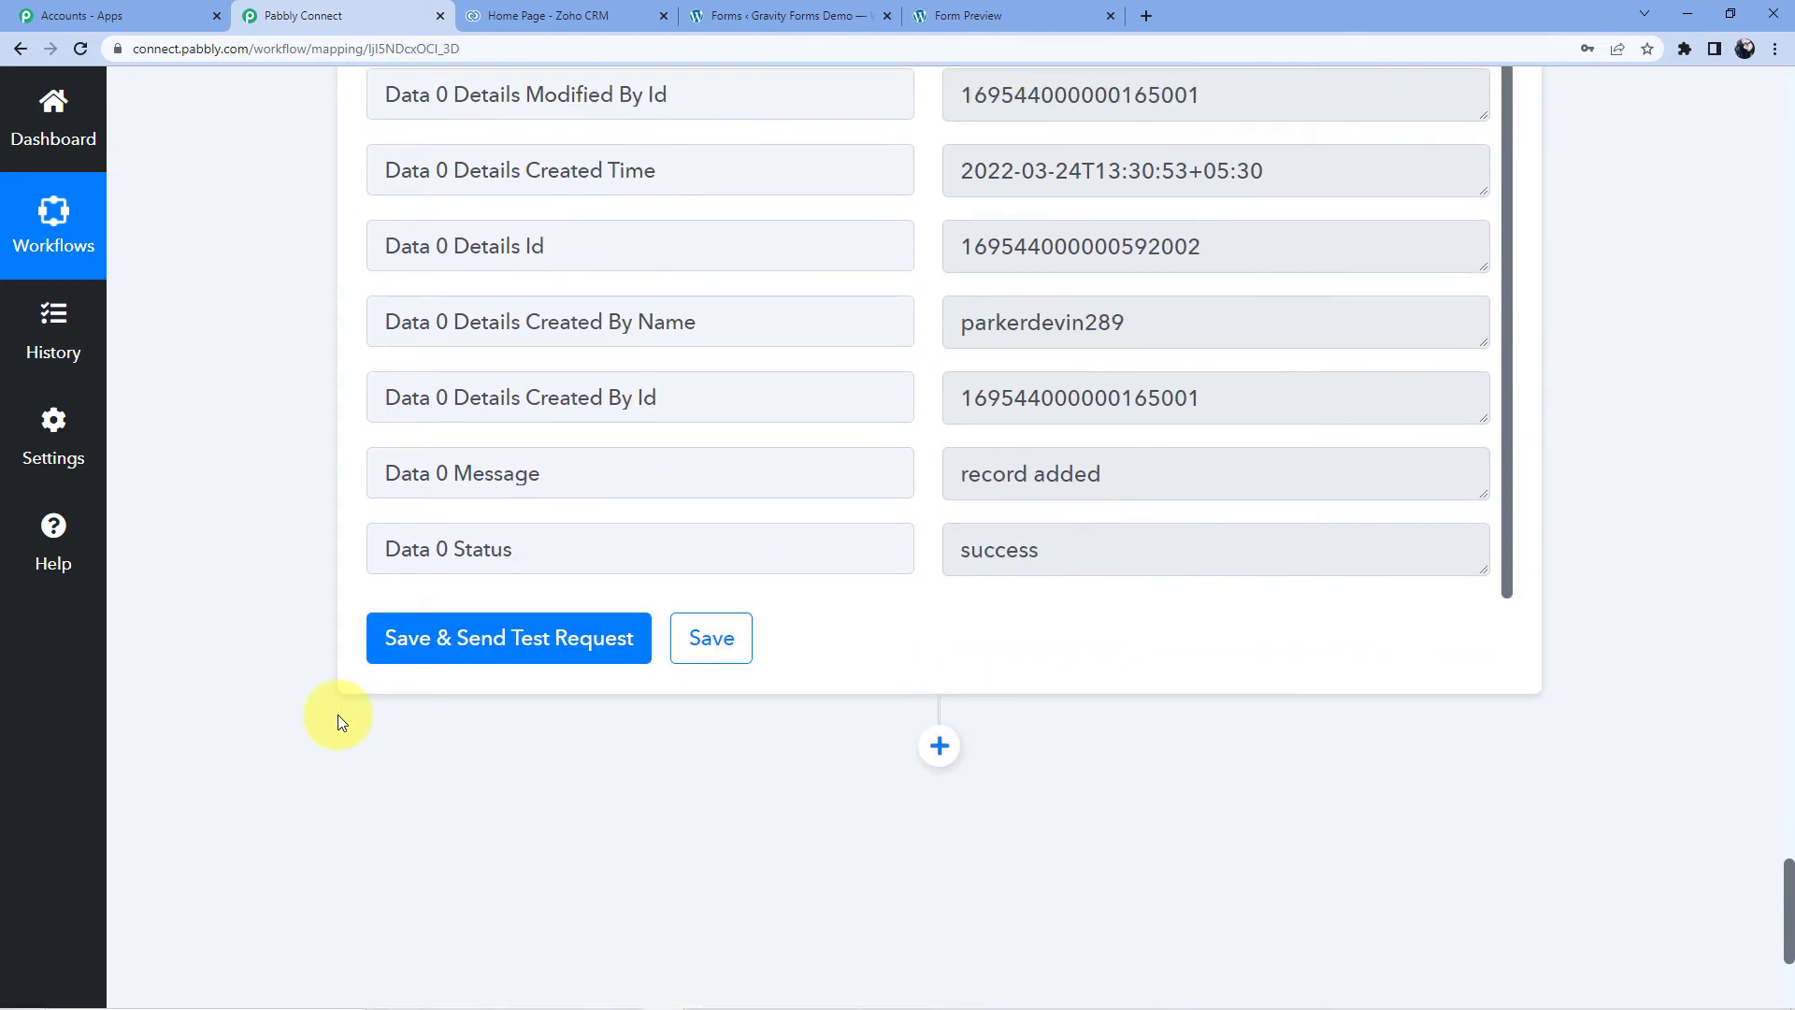
click(570, 15)
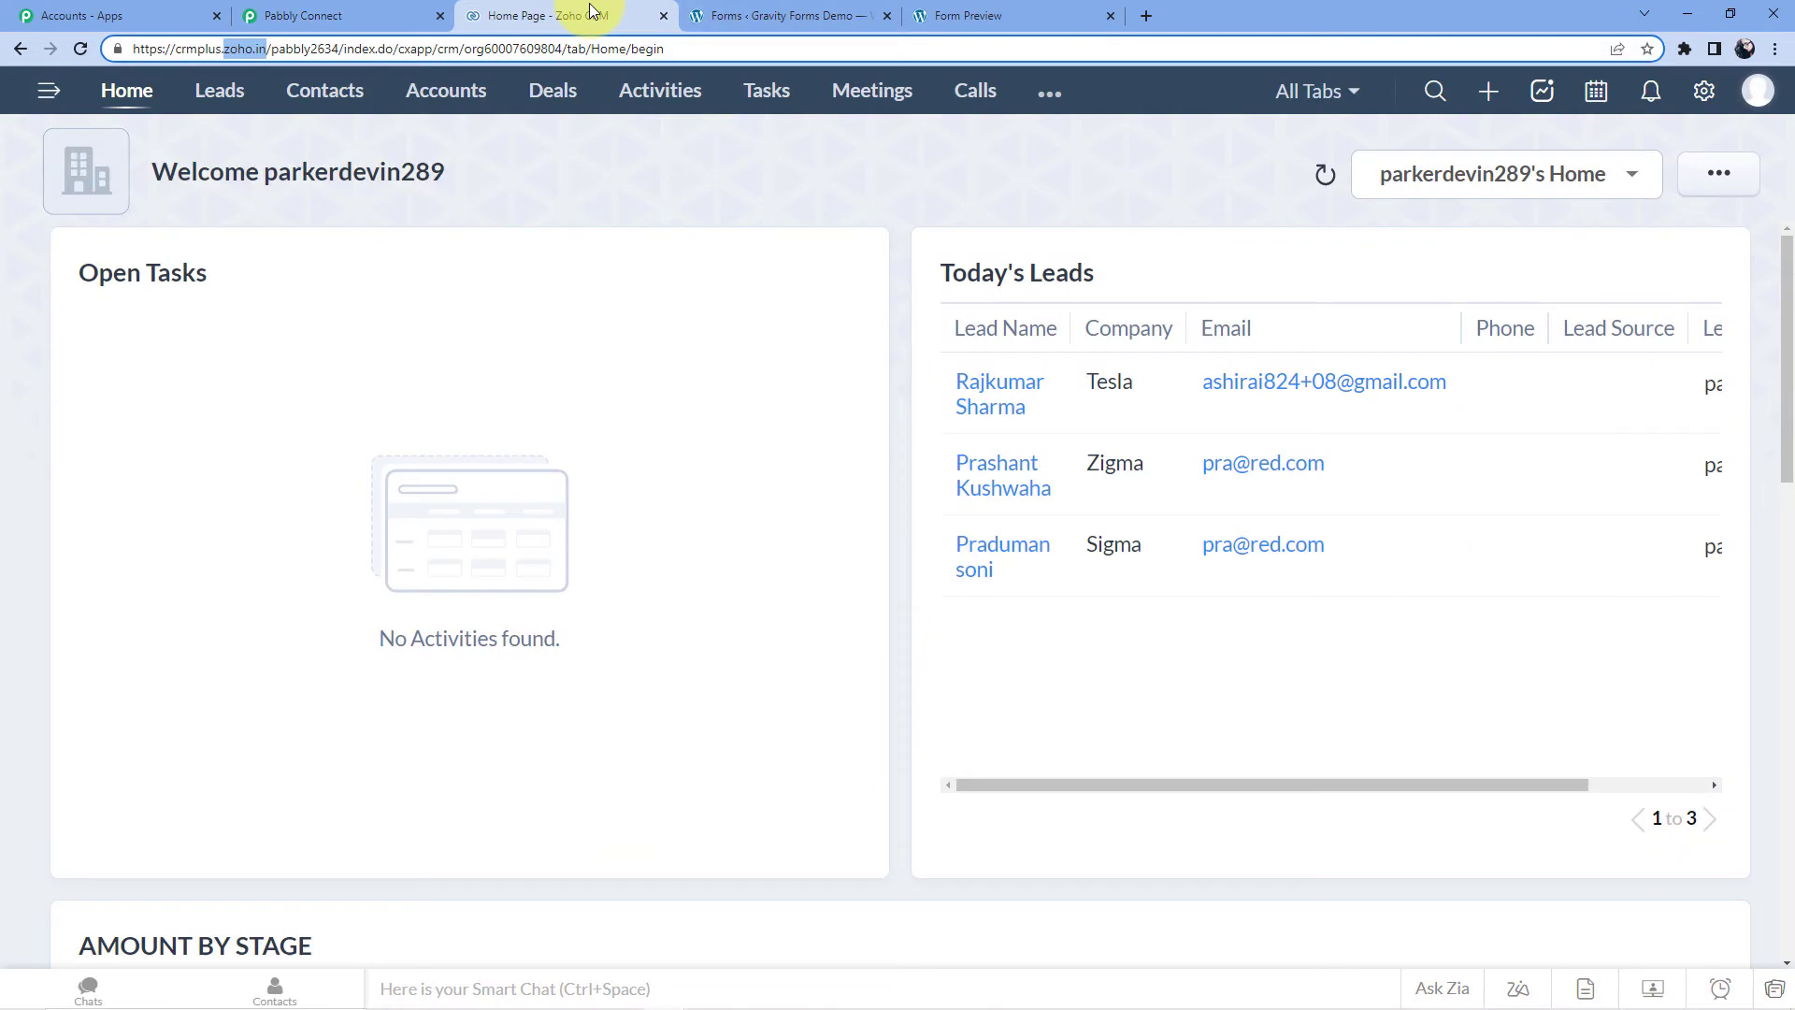
- View the new test account in Zoho CRM's Accounts list, then return to the Gravity Forms editor
click(446, 93)
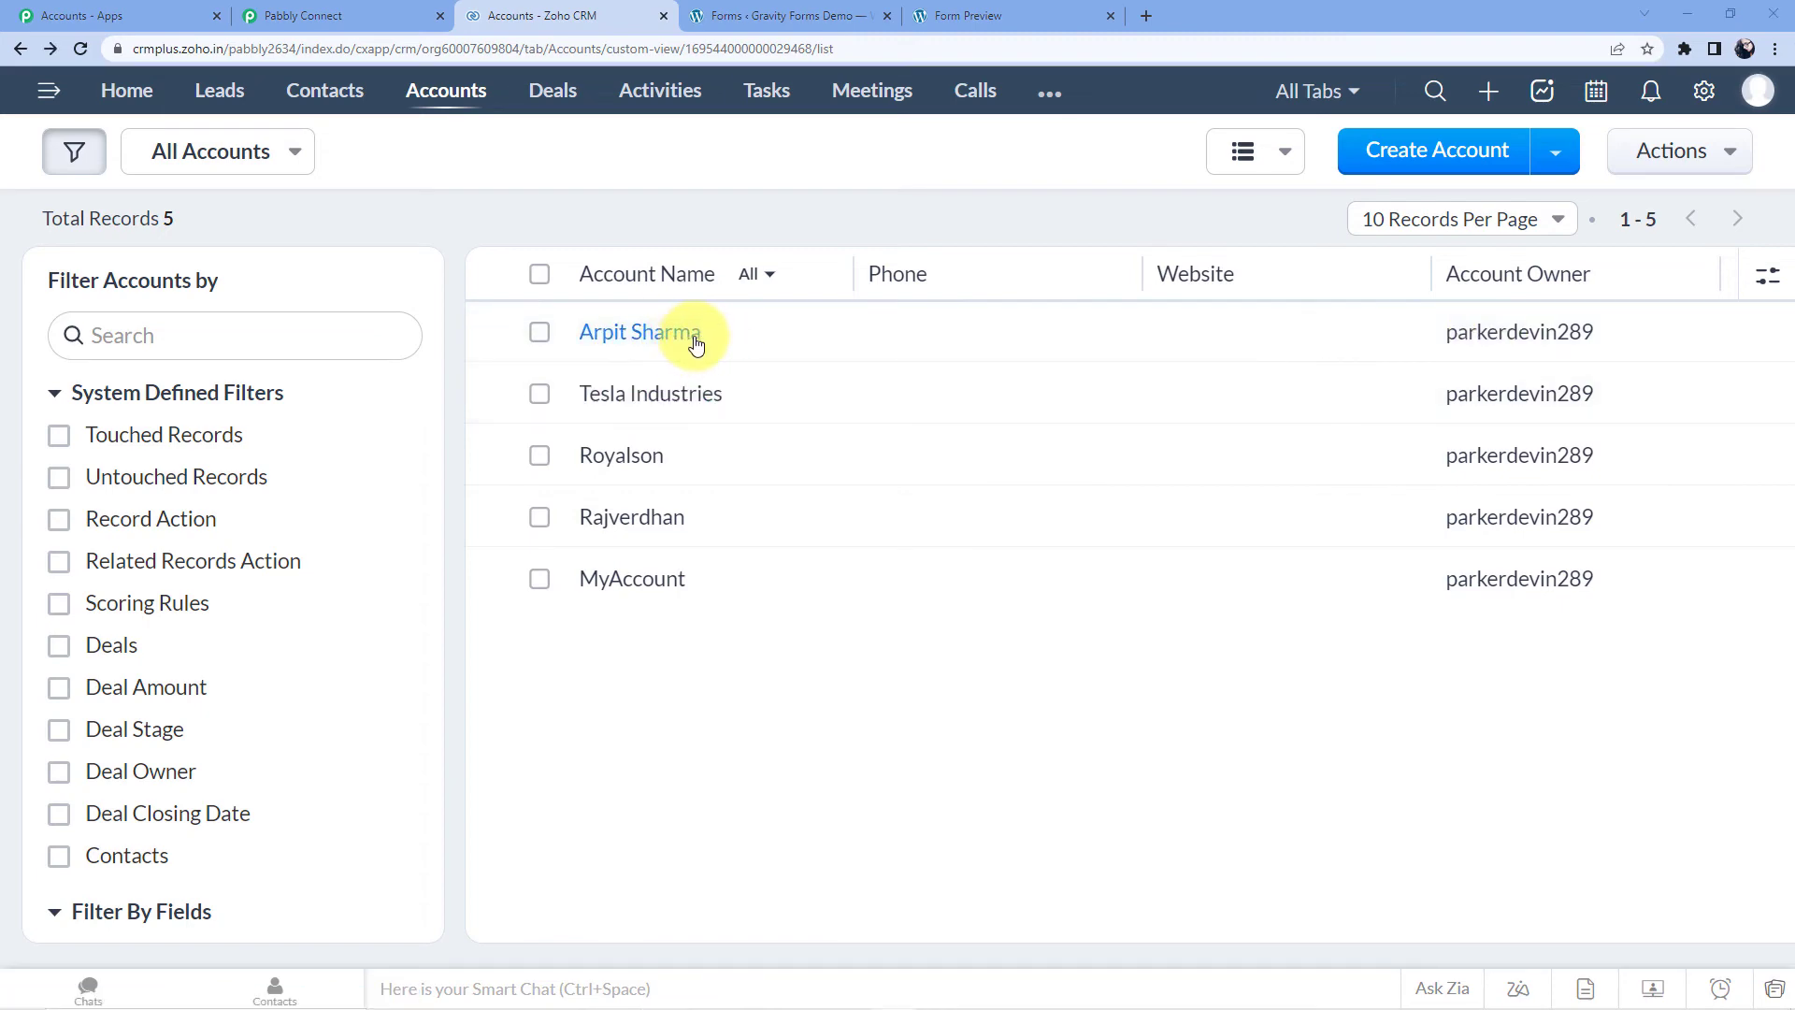
click(791, 15)
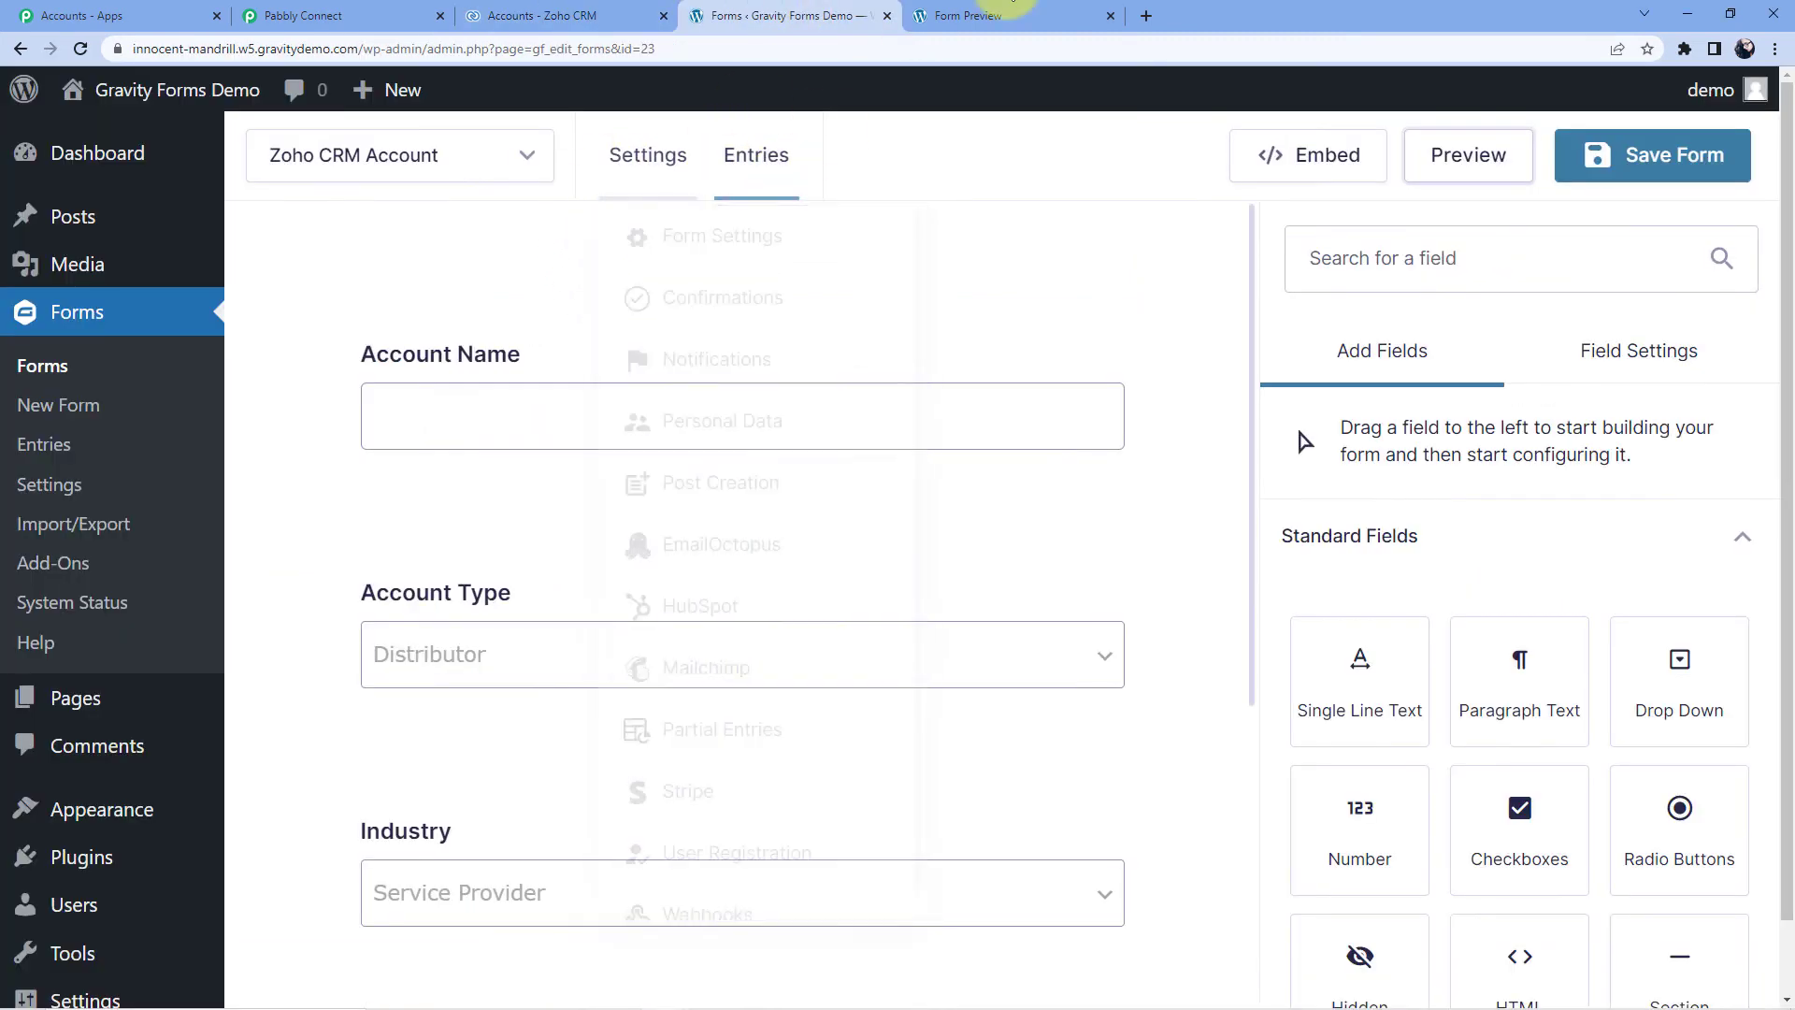
- Submit a fresh form preview with account 'Pabbly Connect', type Distributor, industry Service Provider
click(919, 21)
key(F5)
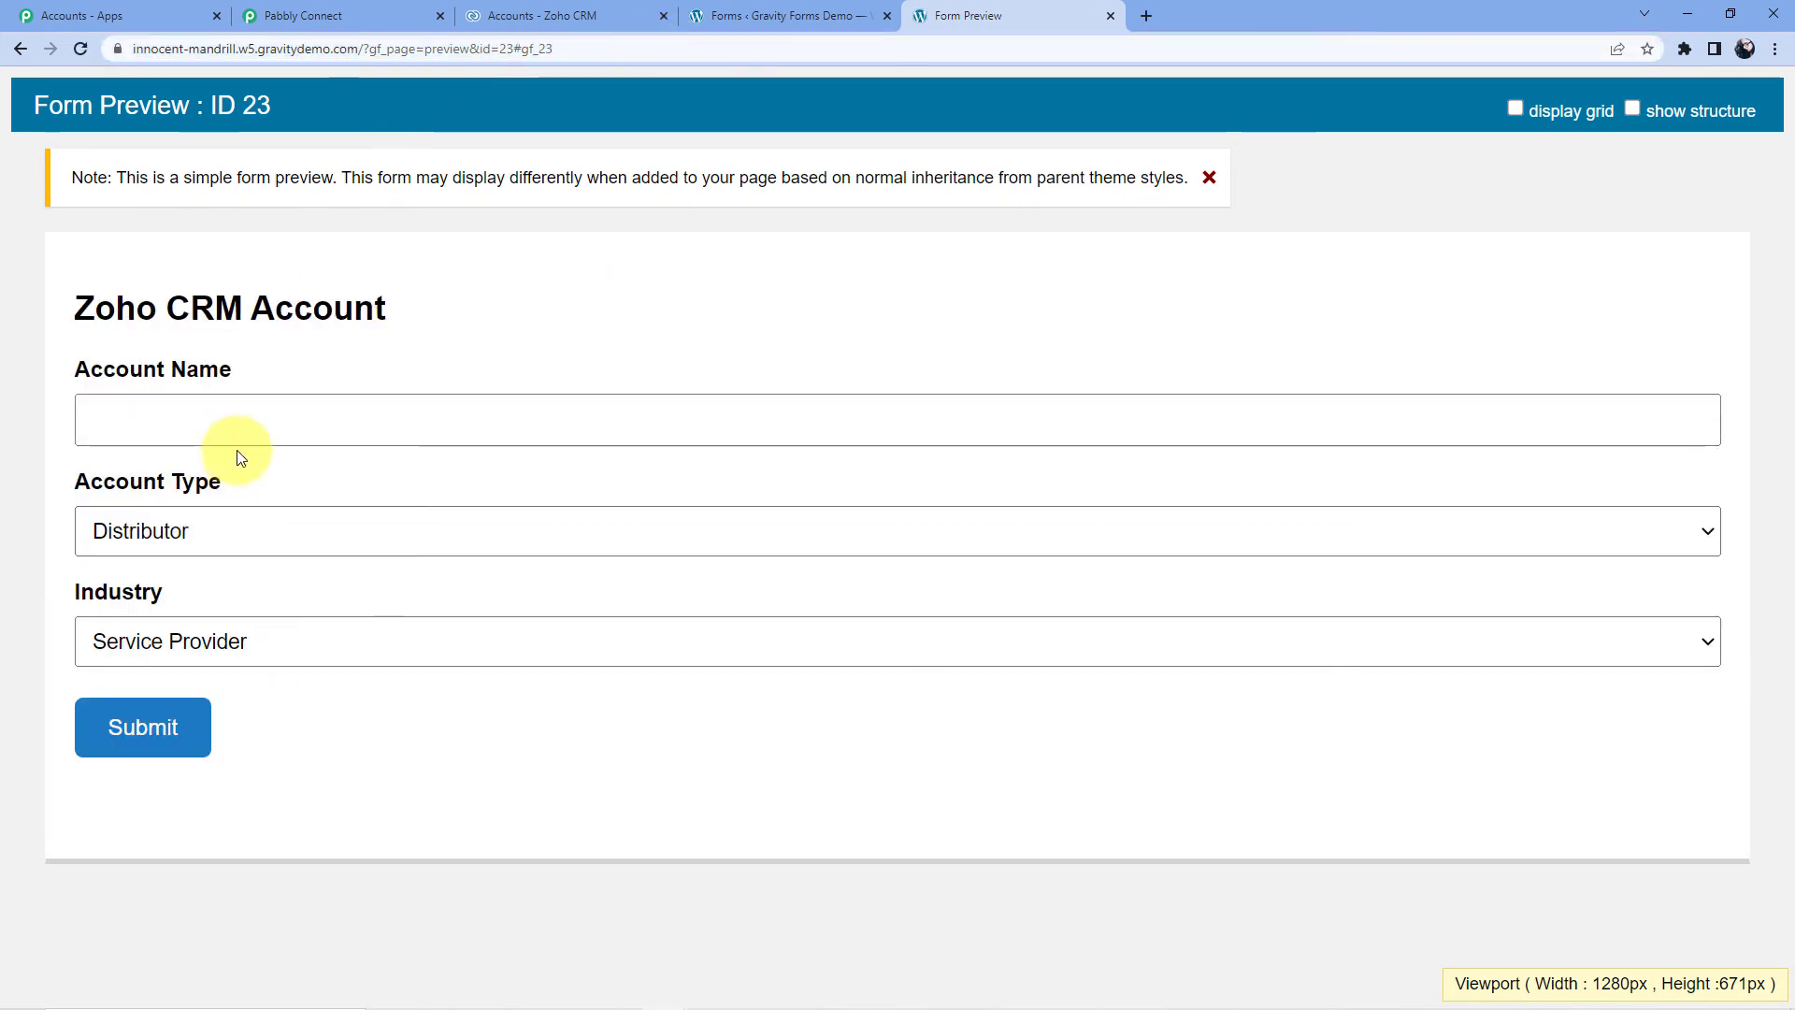
click(215, 430)
text(Pabbly Connect)
click(140, 525)
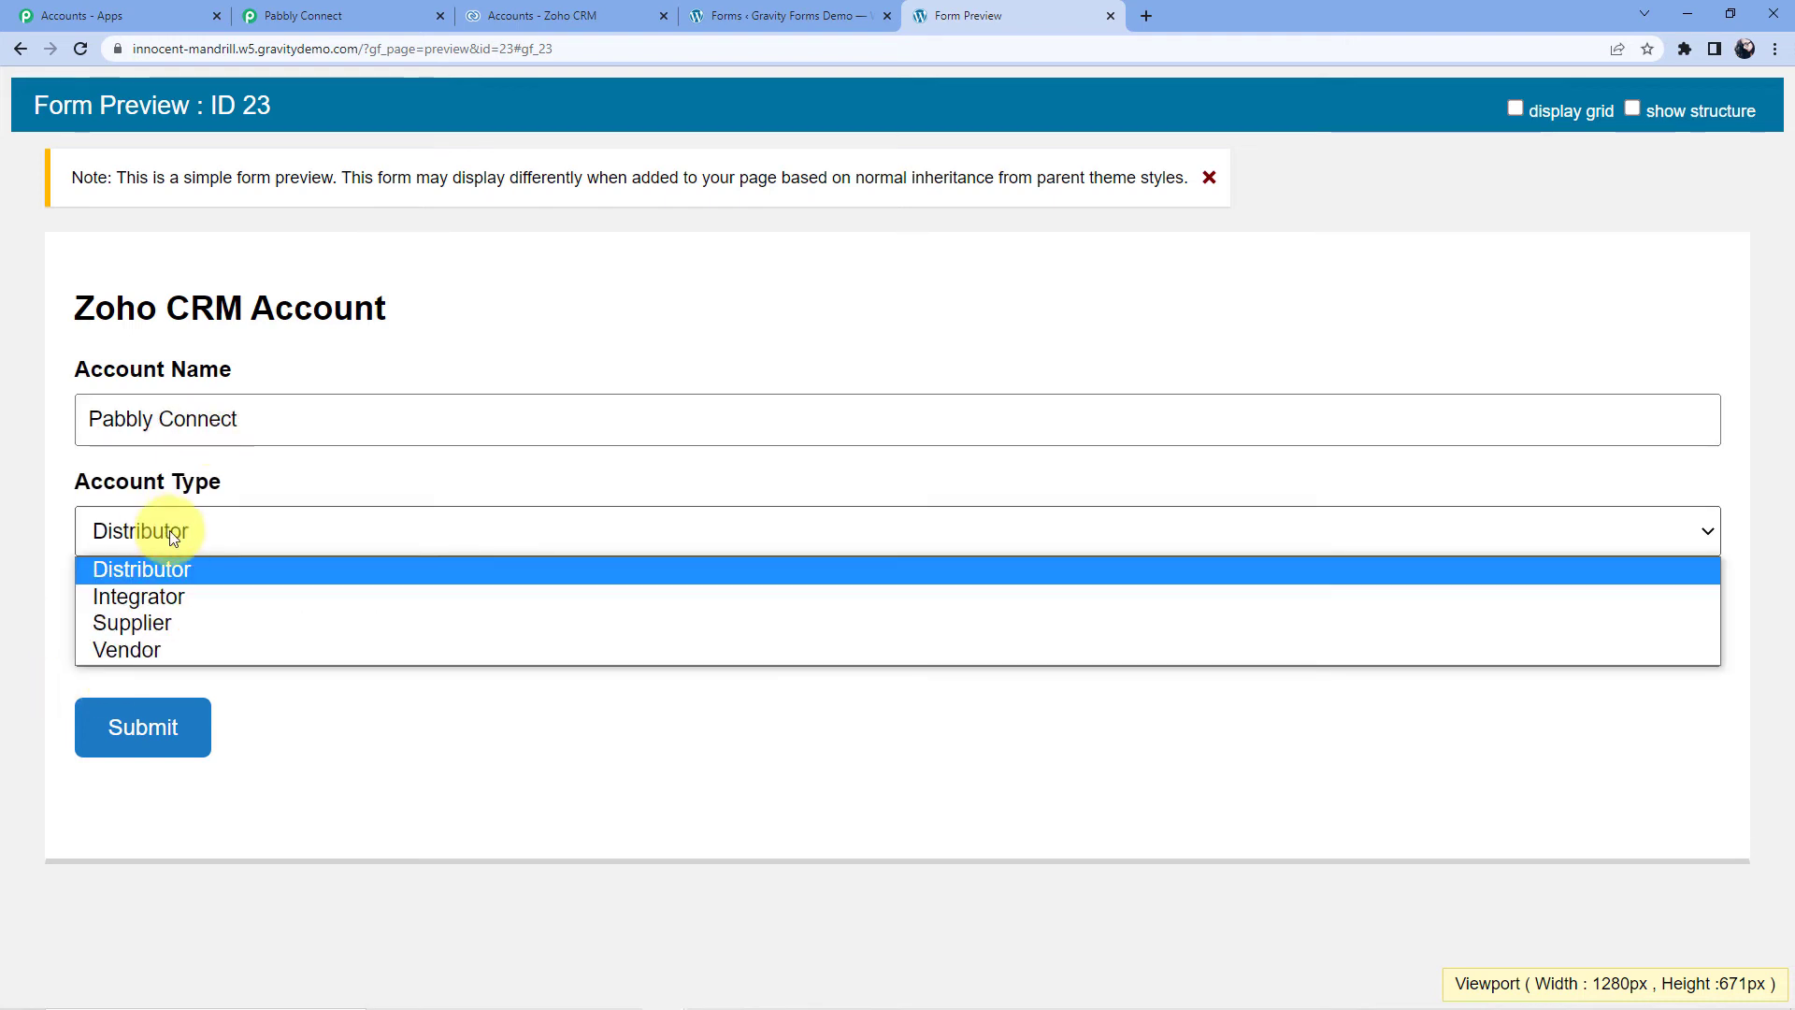
click(153, 570)
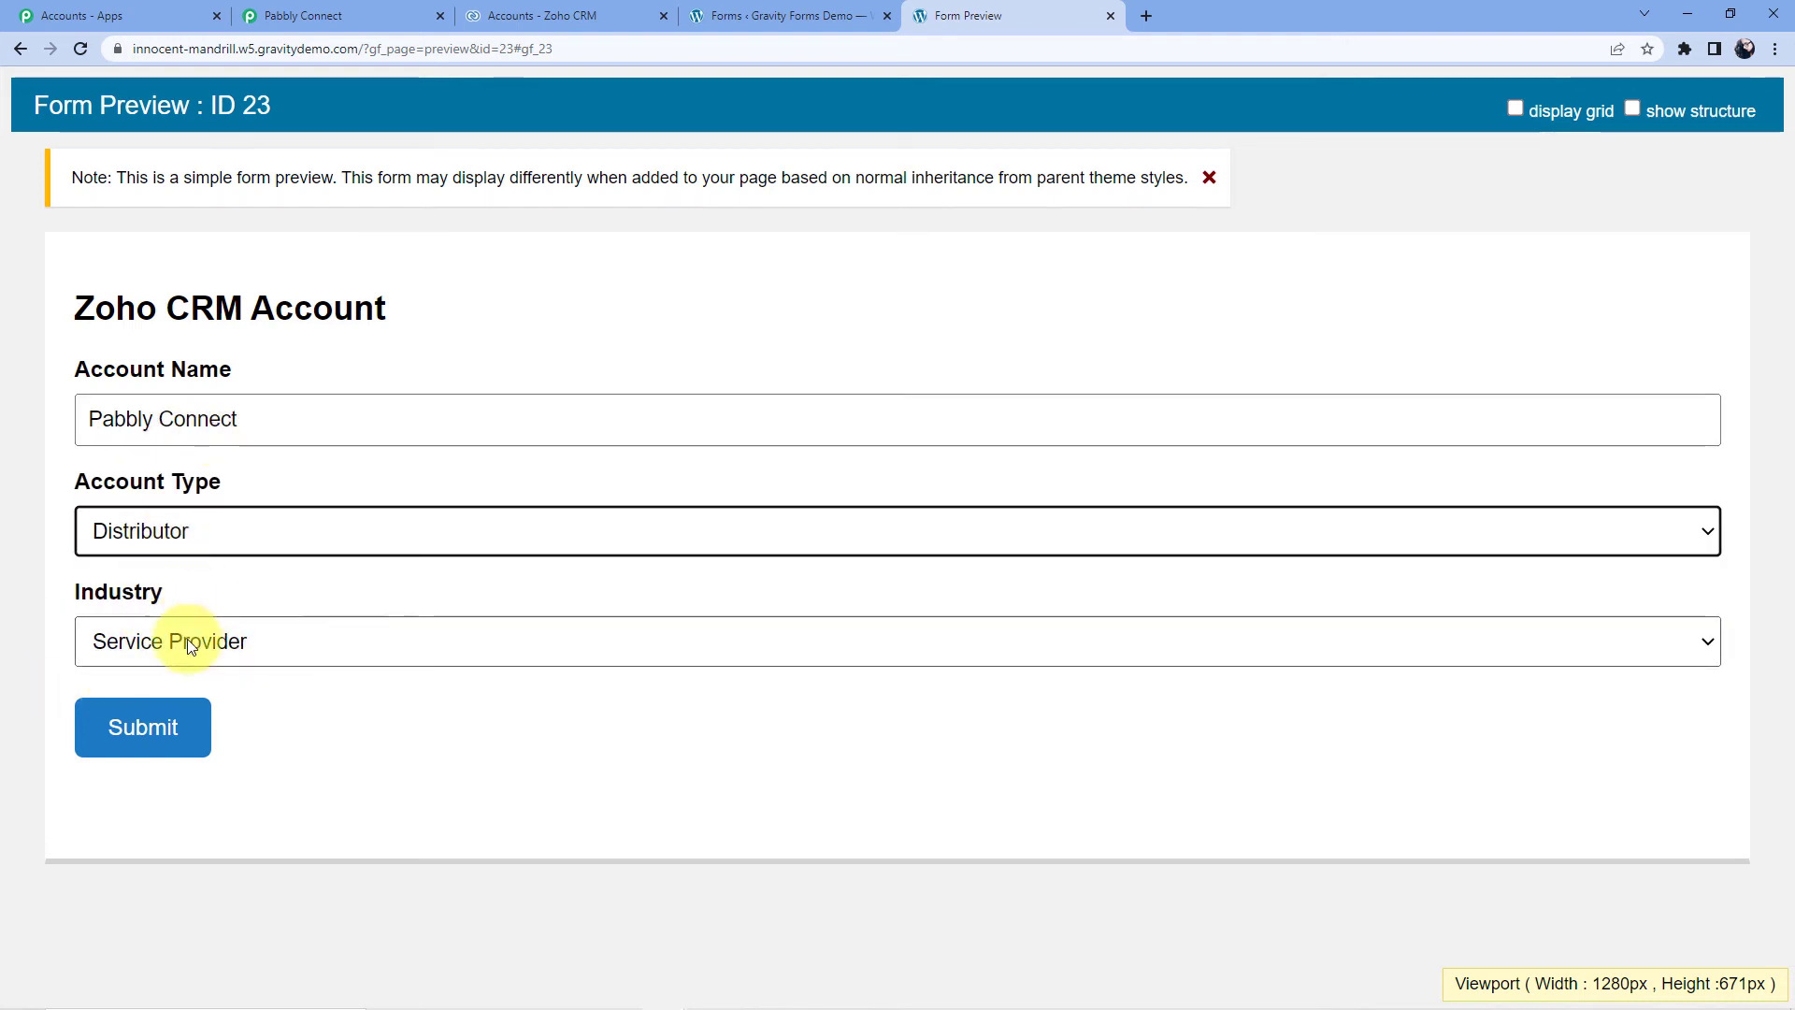
click(191, 640)
click(185, 680)
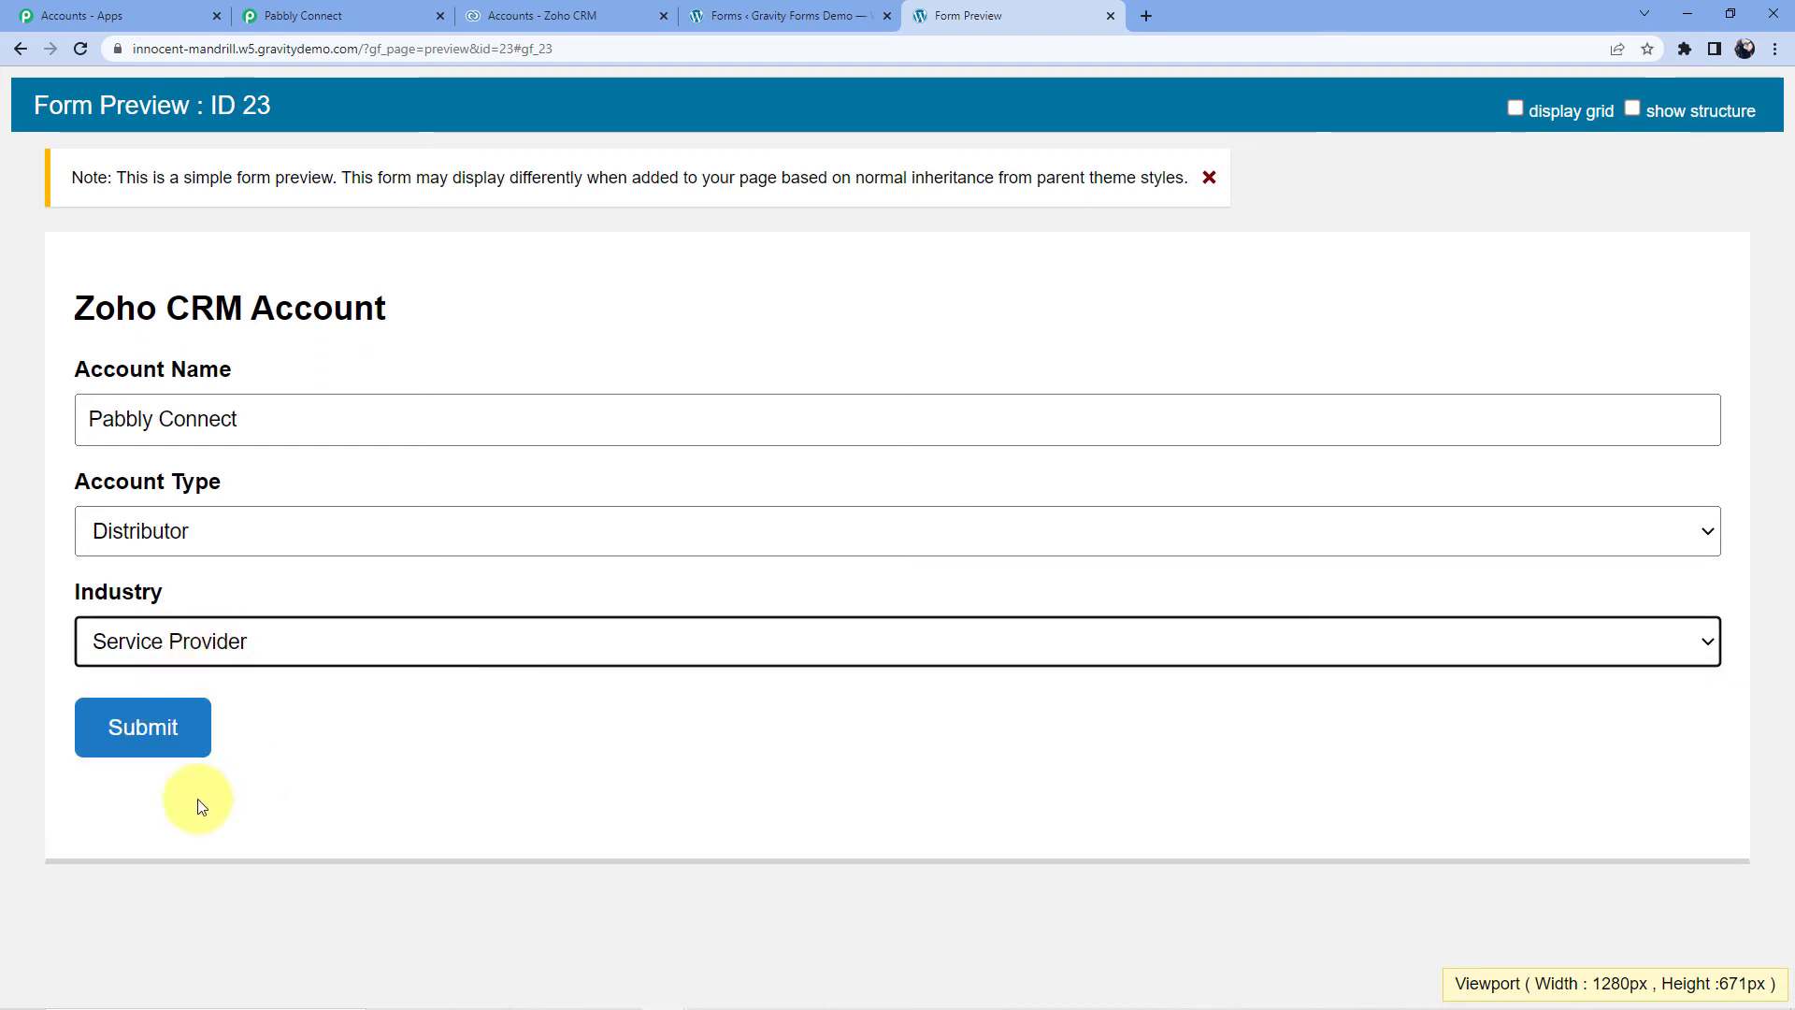
click(173, 741)
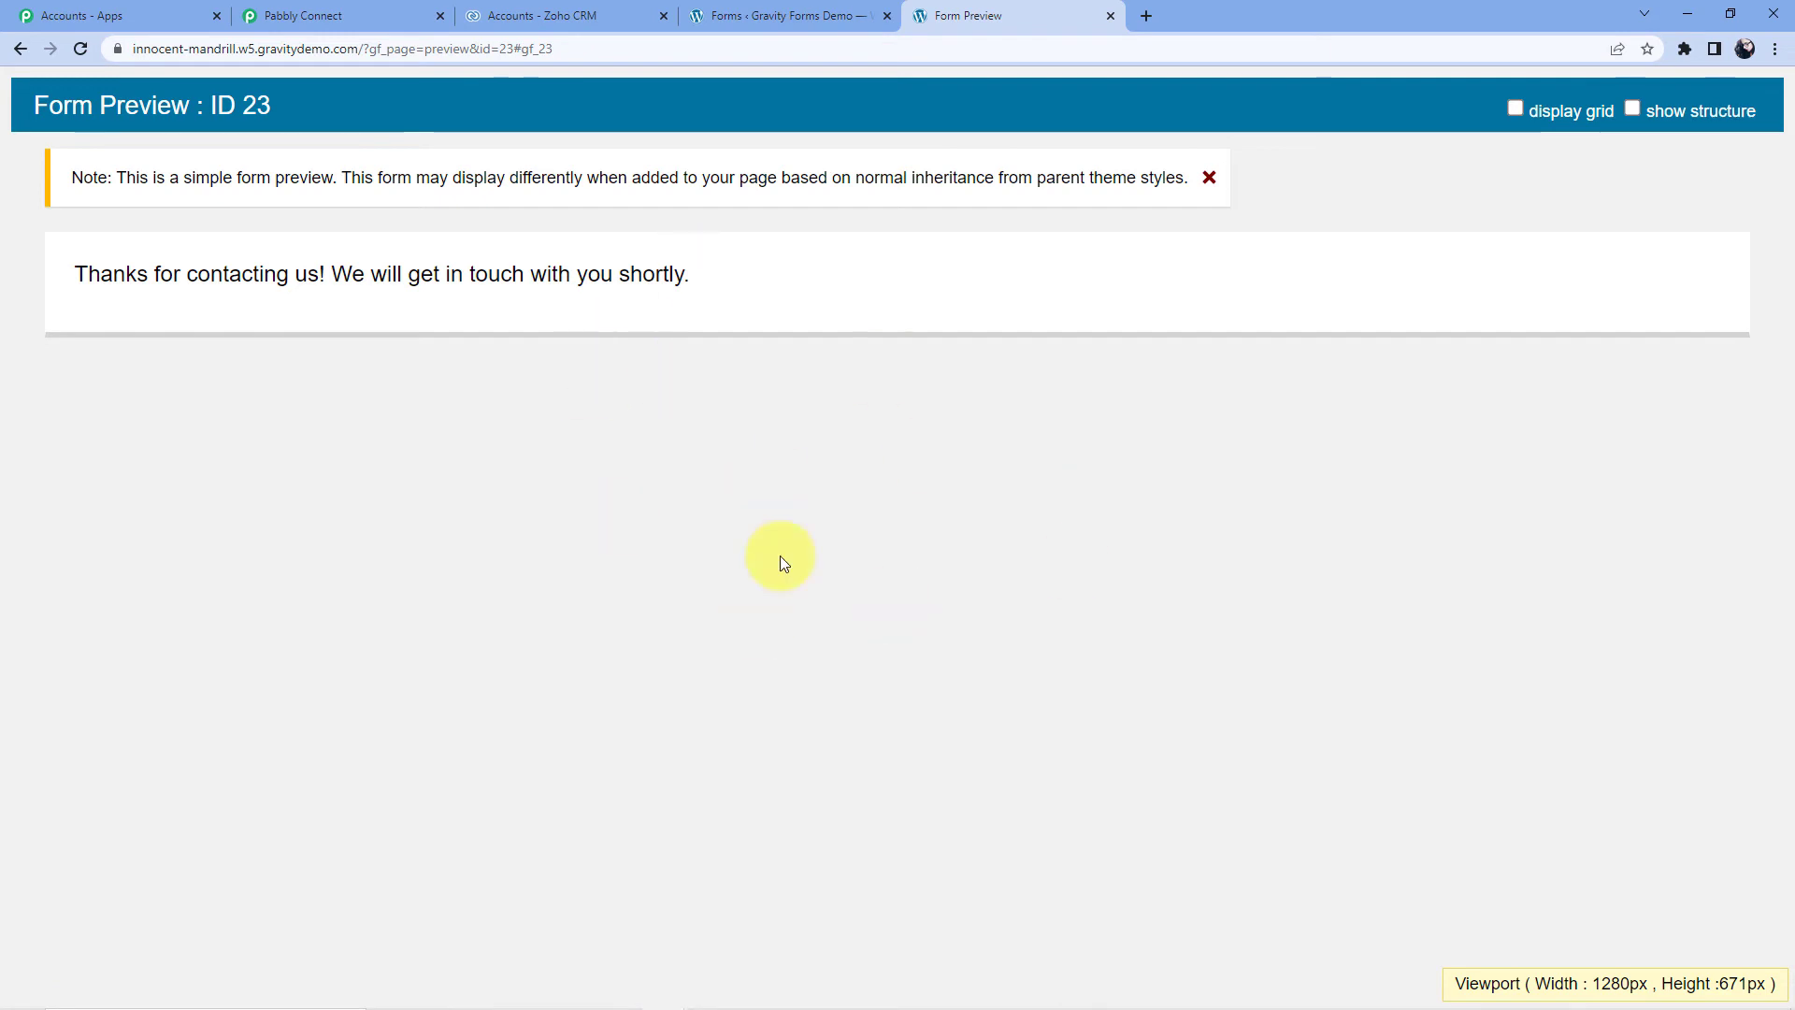
- Reload Zoho CRM's Accounts list to show the new 'Pabbly Connect' account among 6 records
click(559, 16)
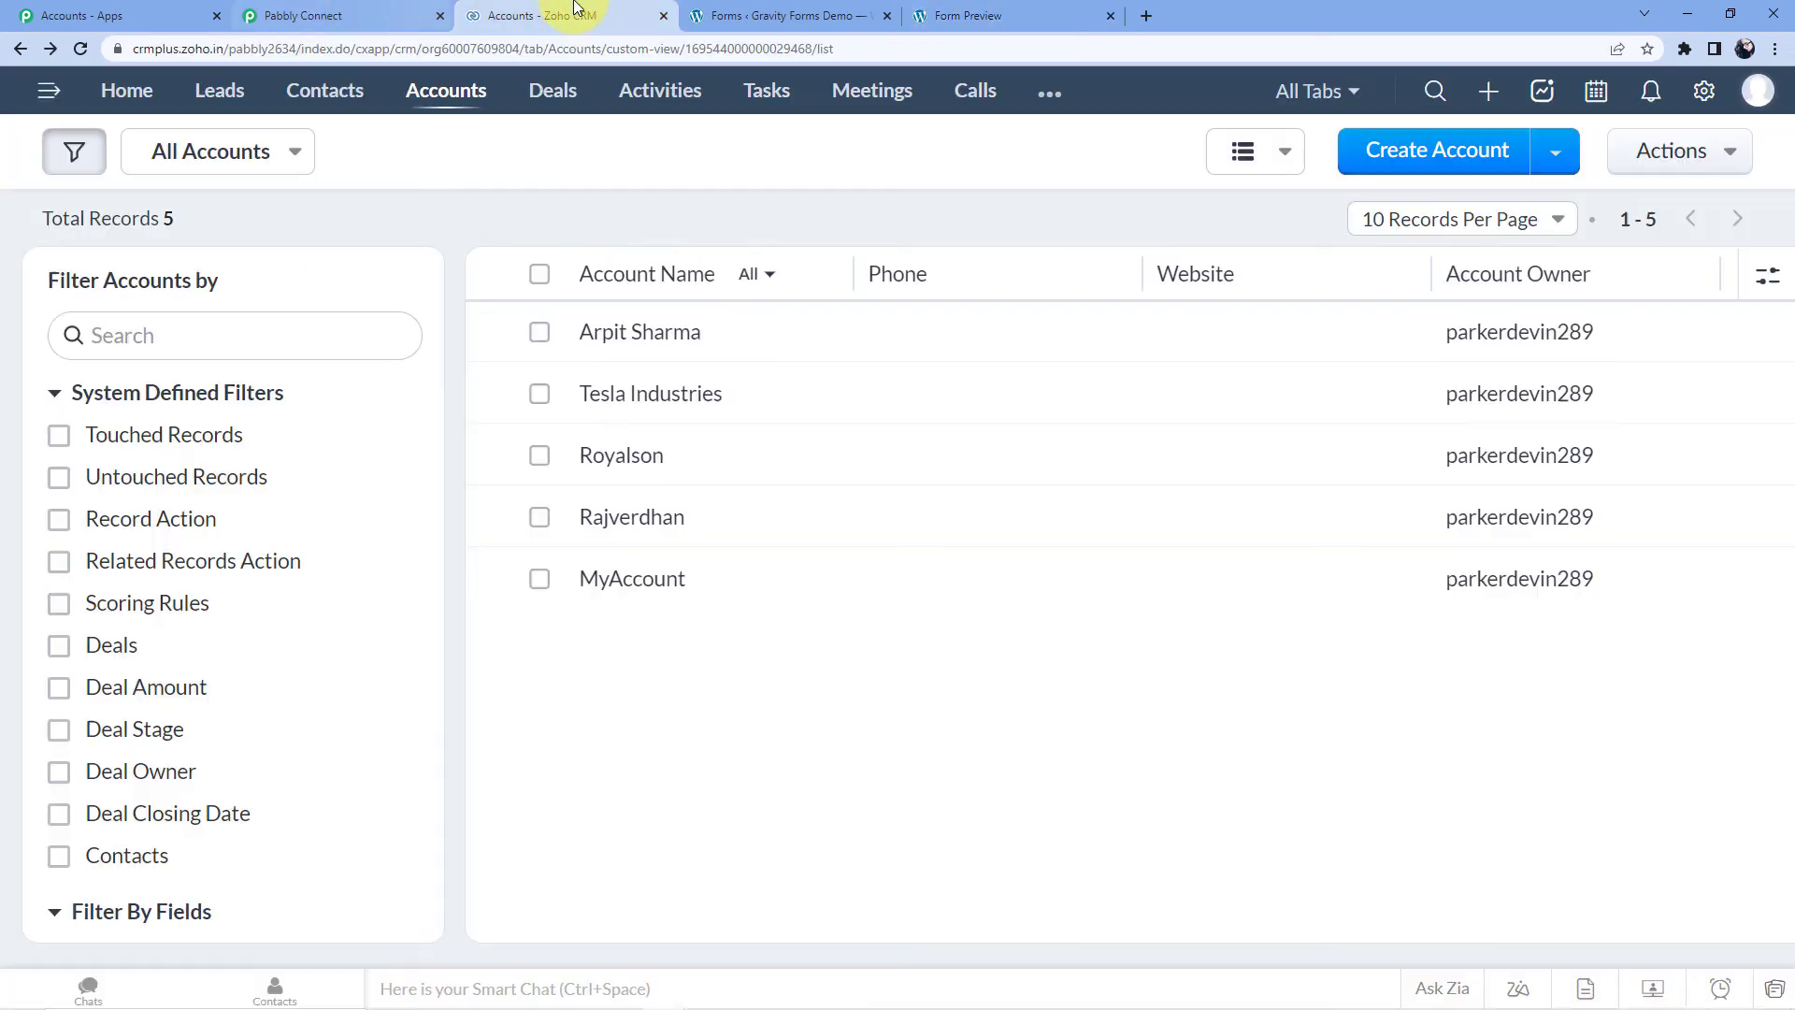
click(88, 49)
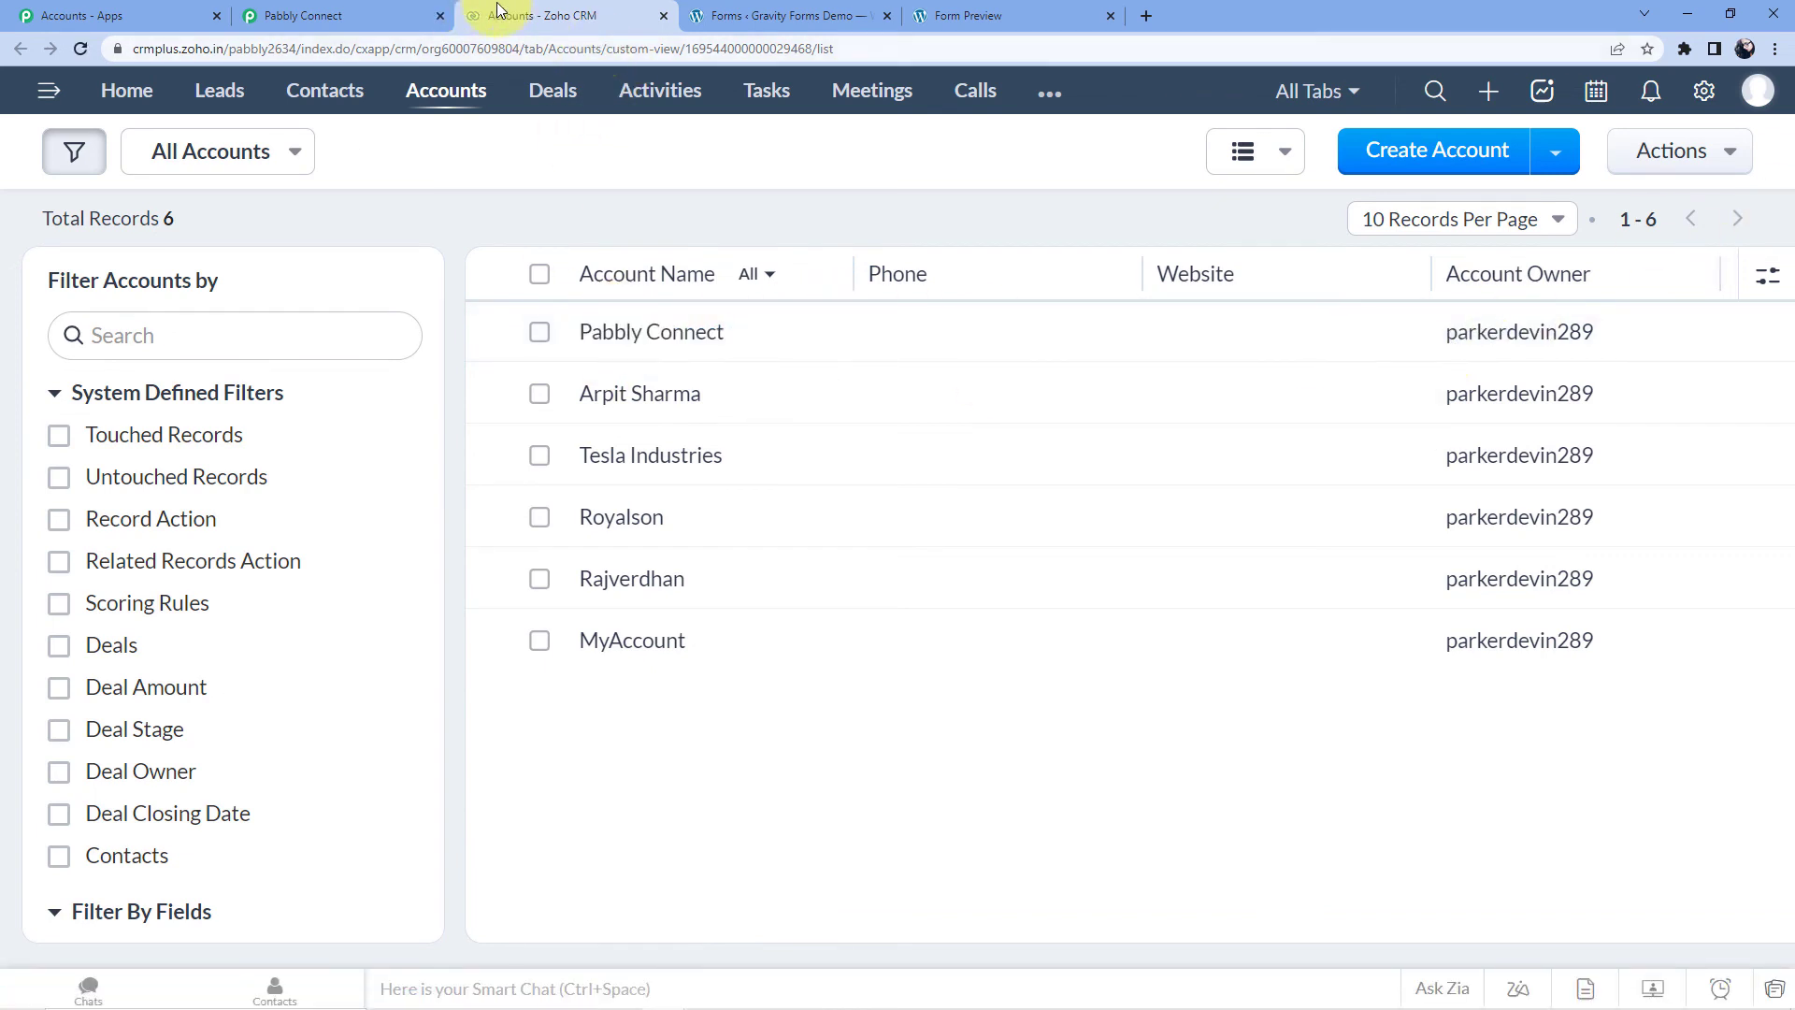
- Collapse the Gravity Forms trigger and Zoho CRM action cards in the Pabbly Connect workflow
click(1009, 16)
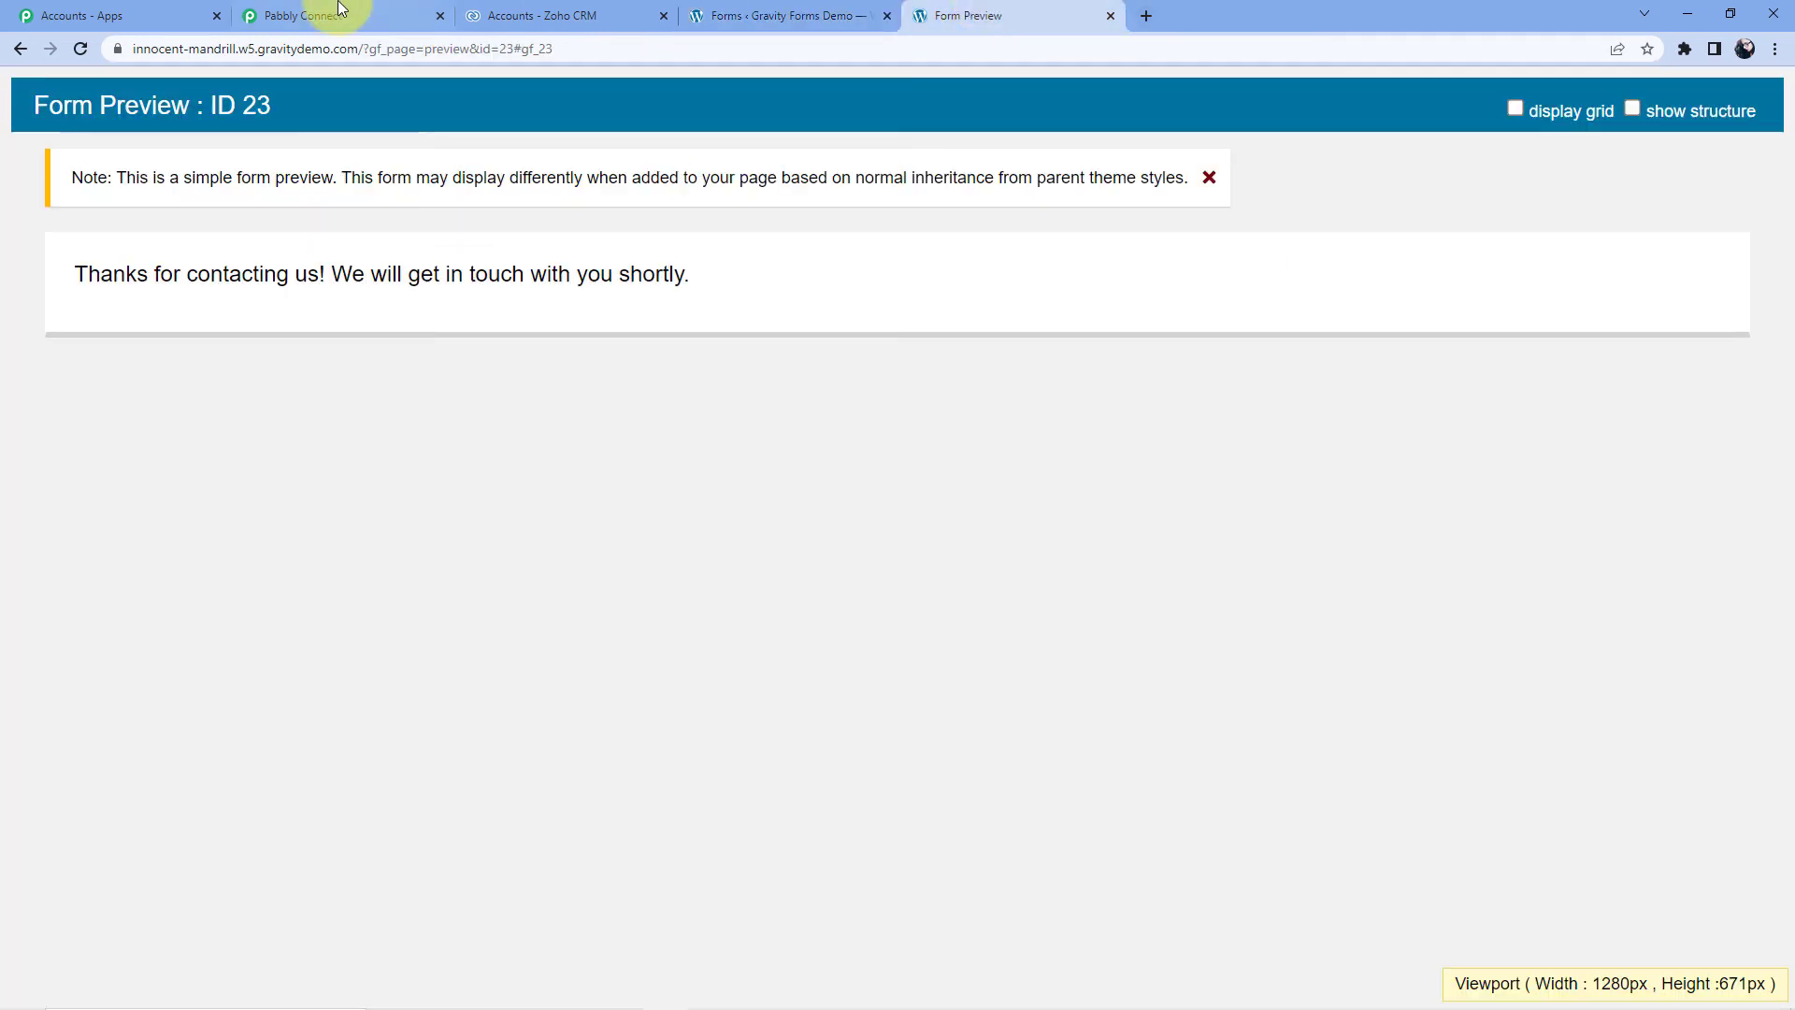
click(321, 16)
drag(1790, 868, 1790, 8)
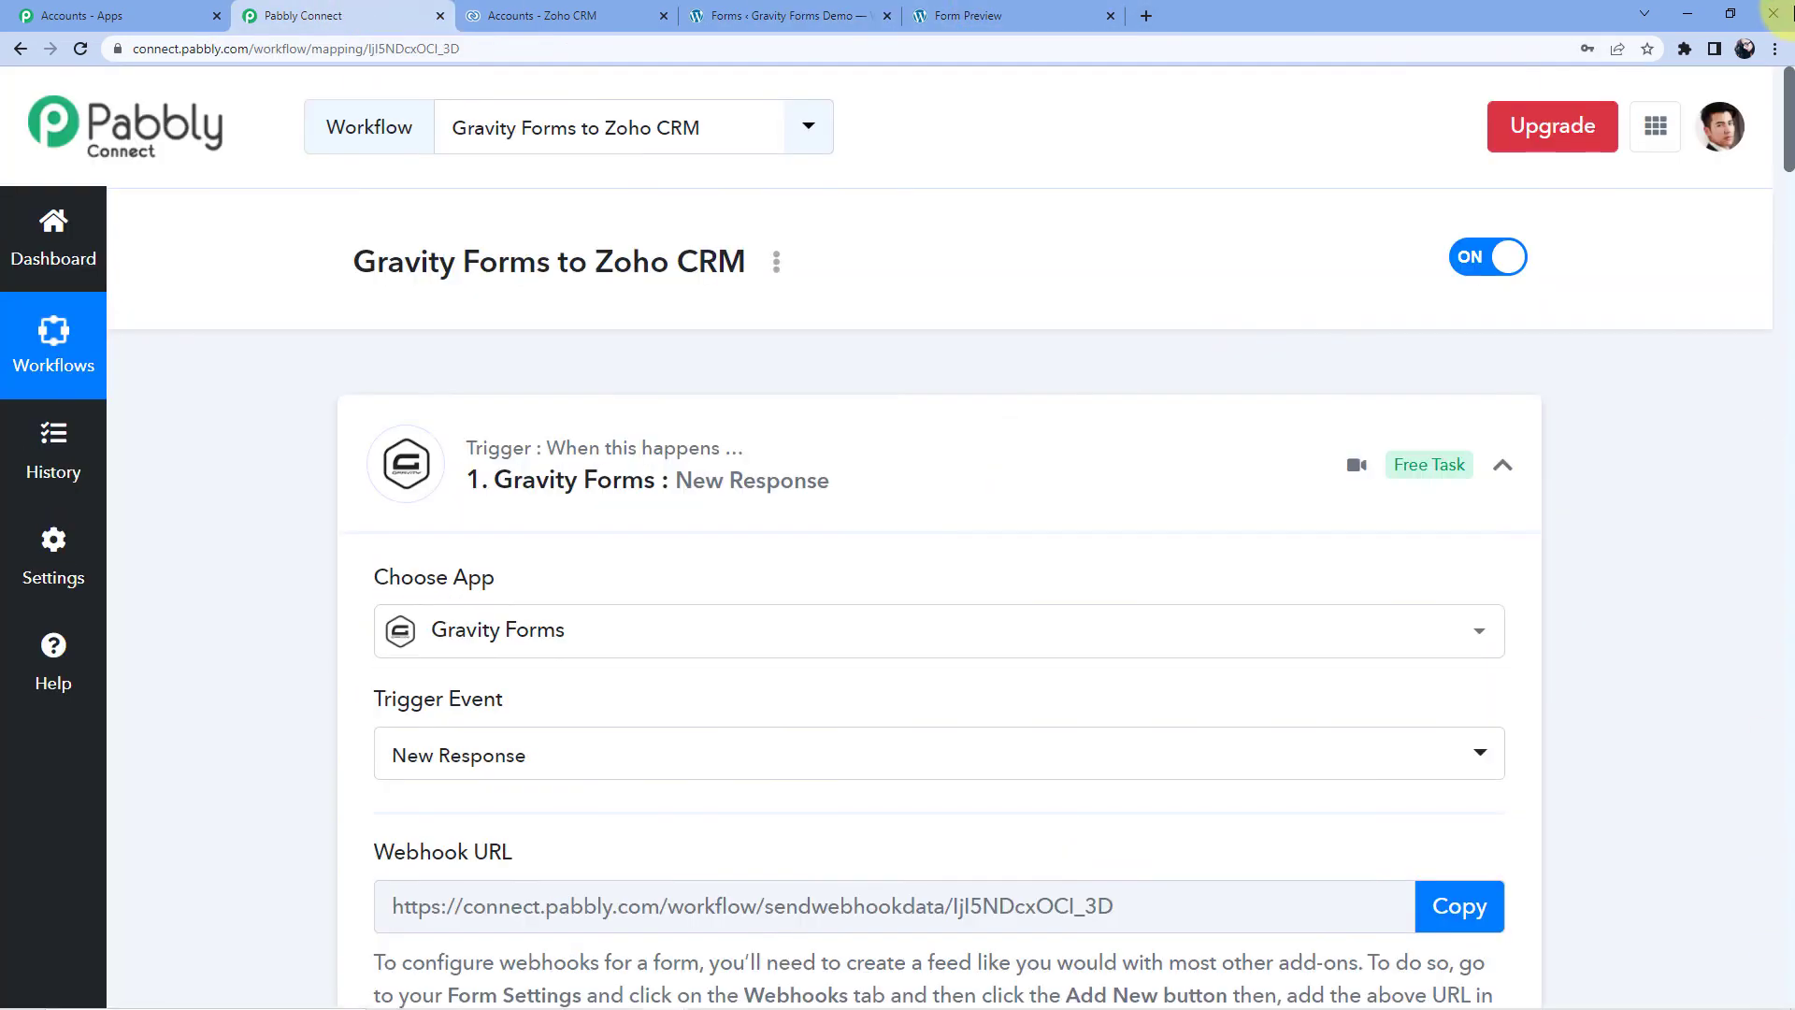
click(827, 421)
scroll(795, 468, down, 2)
click(771, 492)
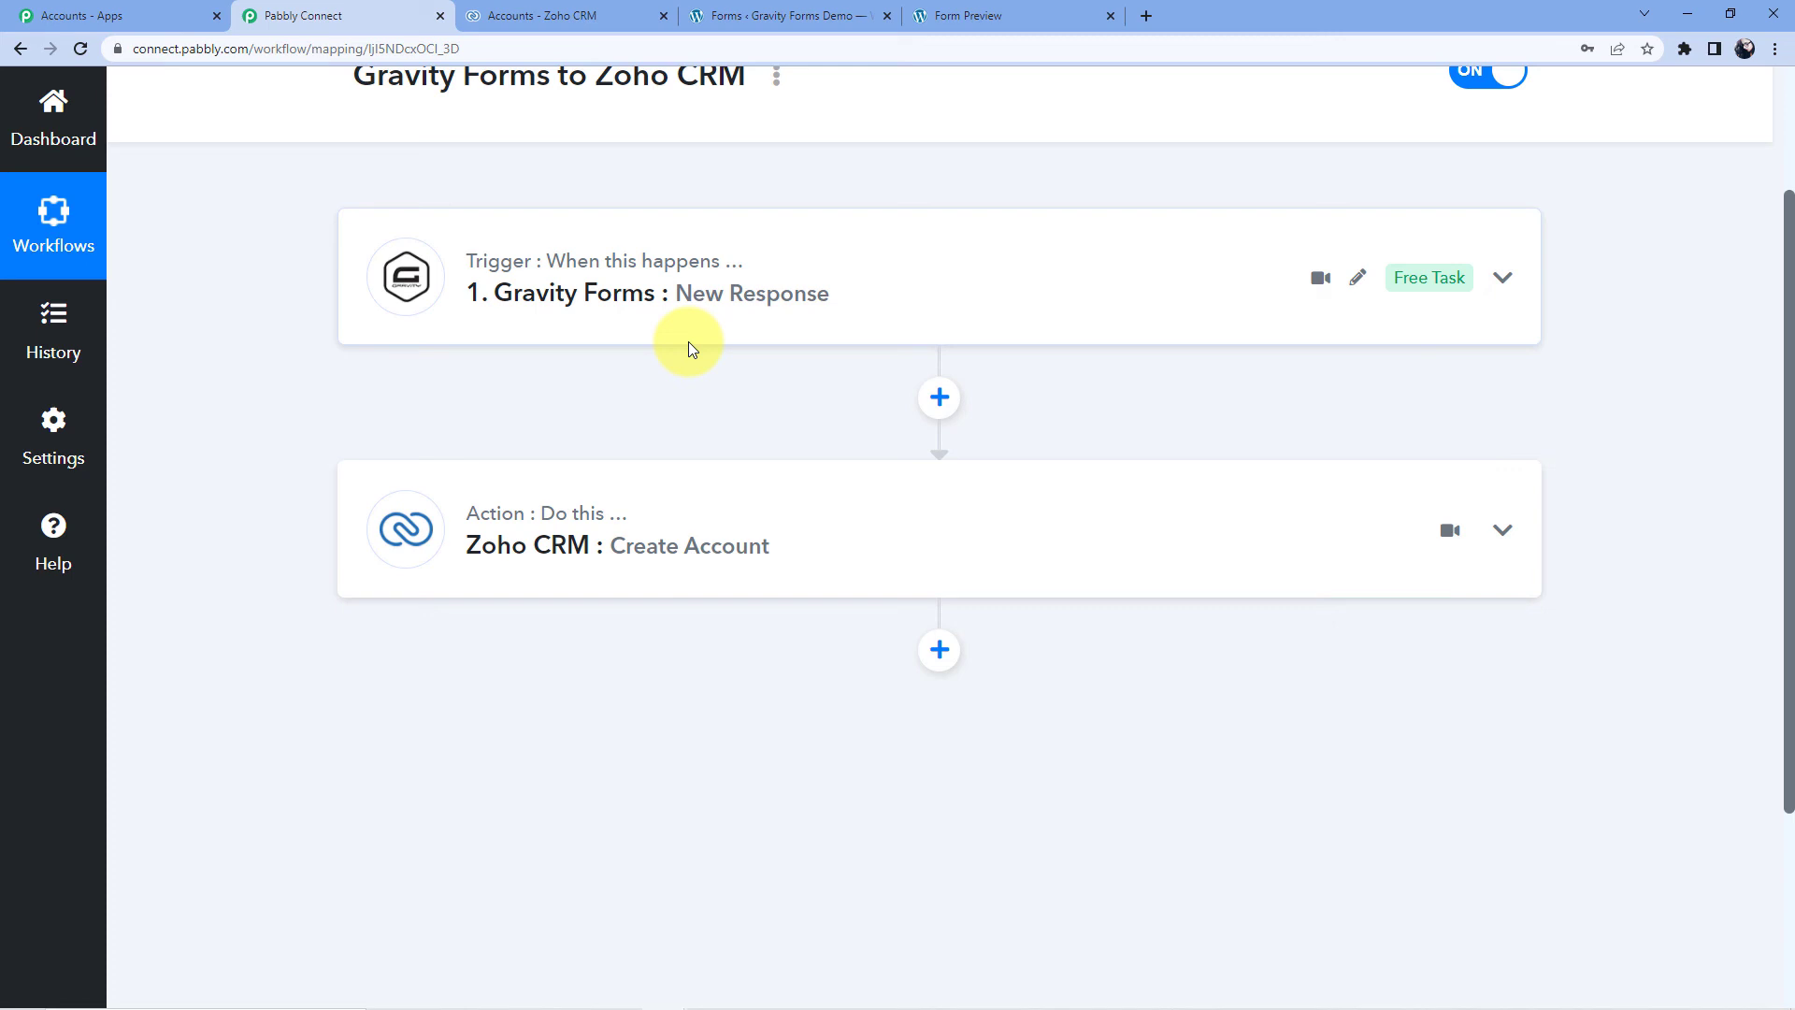
scroll(682, 363, up, 1)
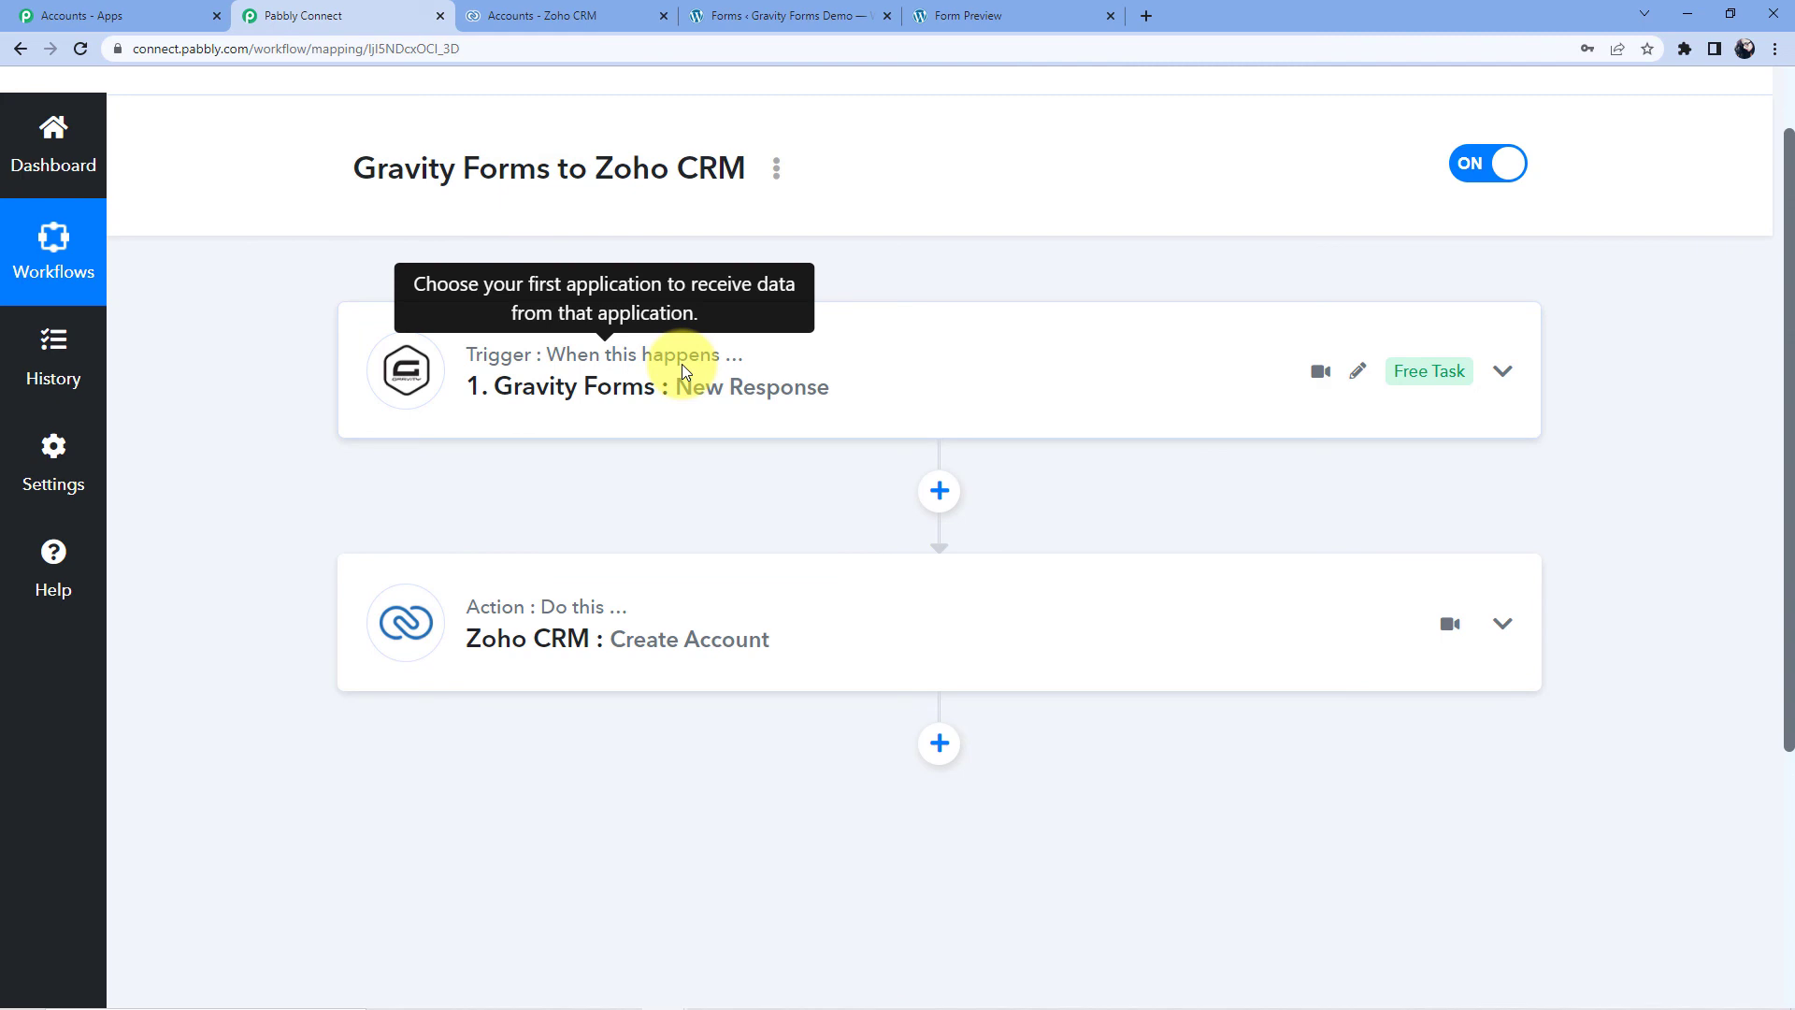